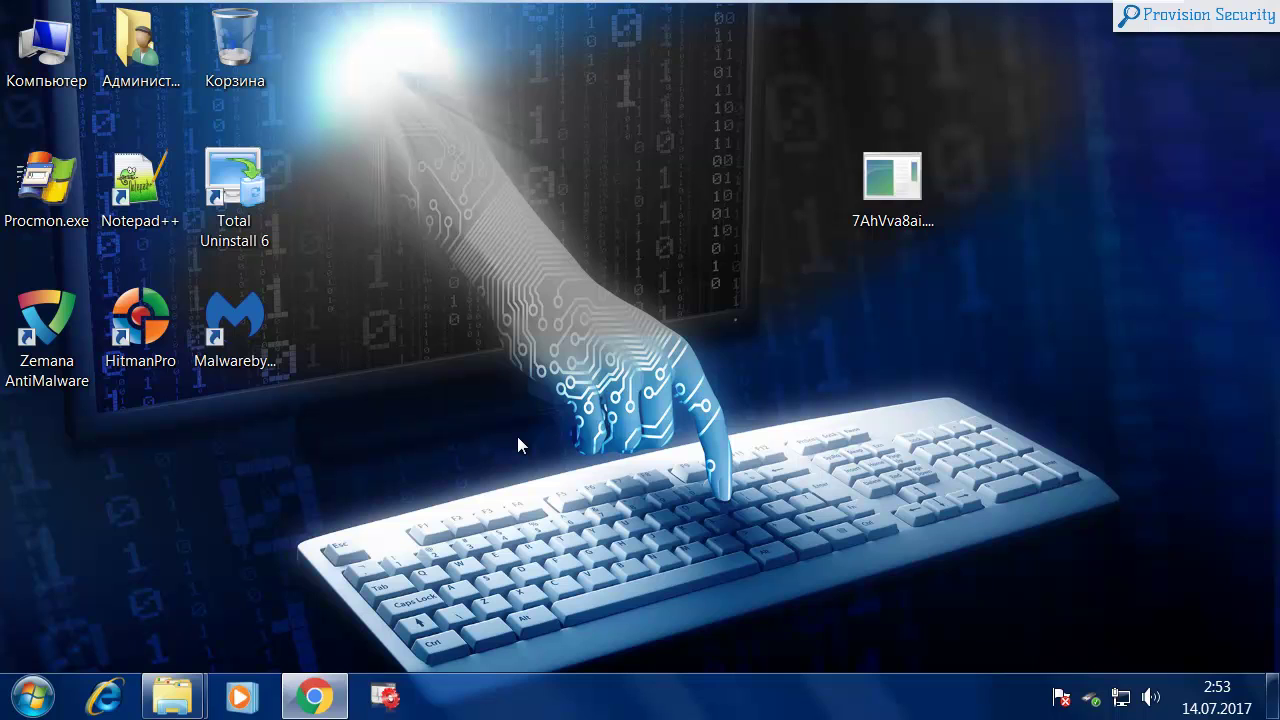
Open Windows Task Manager and move its window to the middle of the desktop.
right_click(556, 708)
click(620, 626)
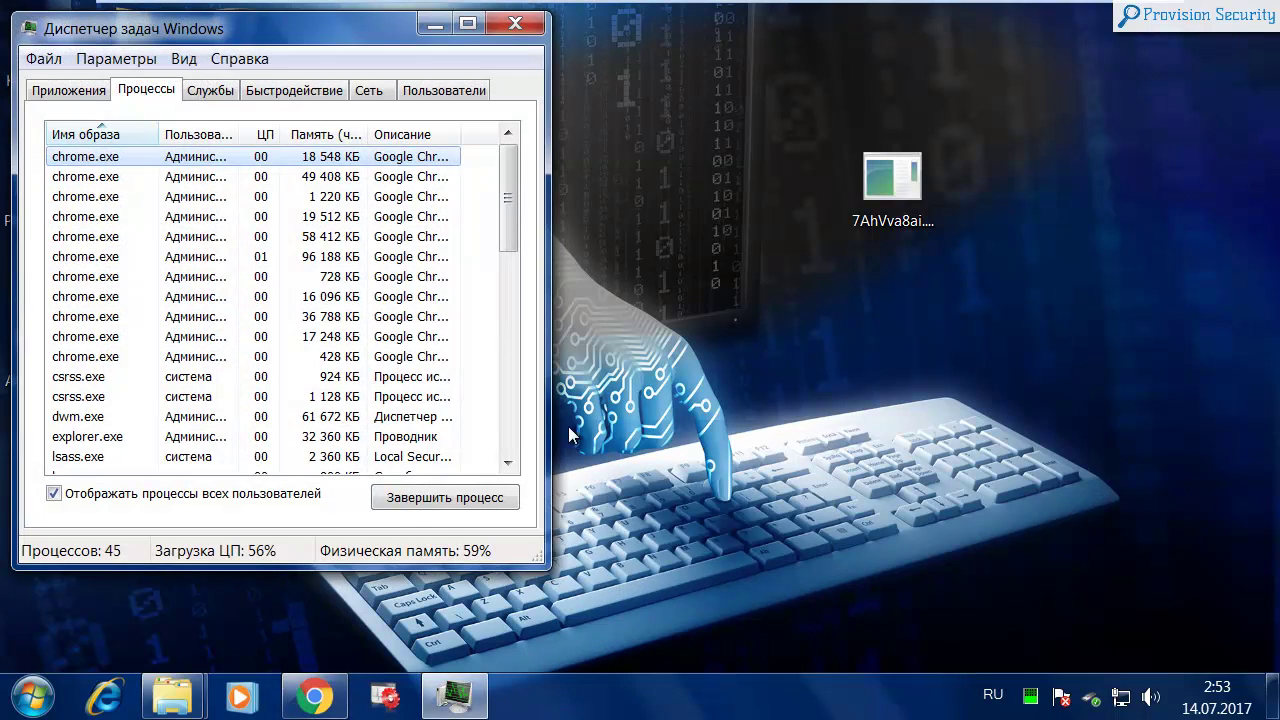
drag(272, 38, 620, 94)
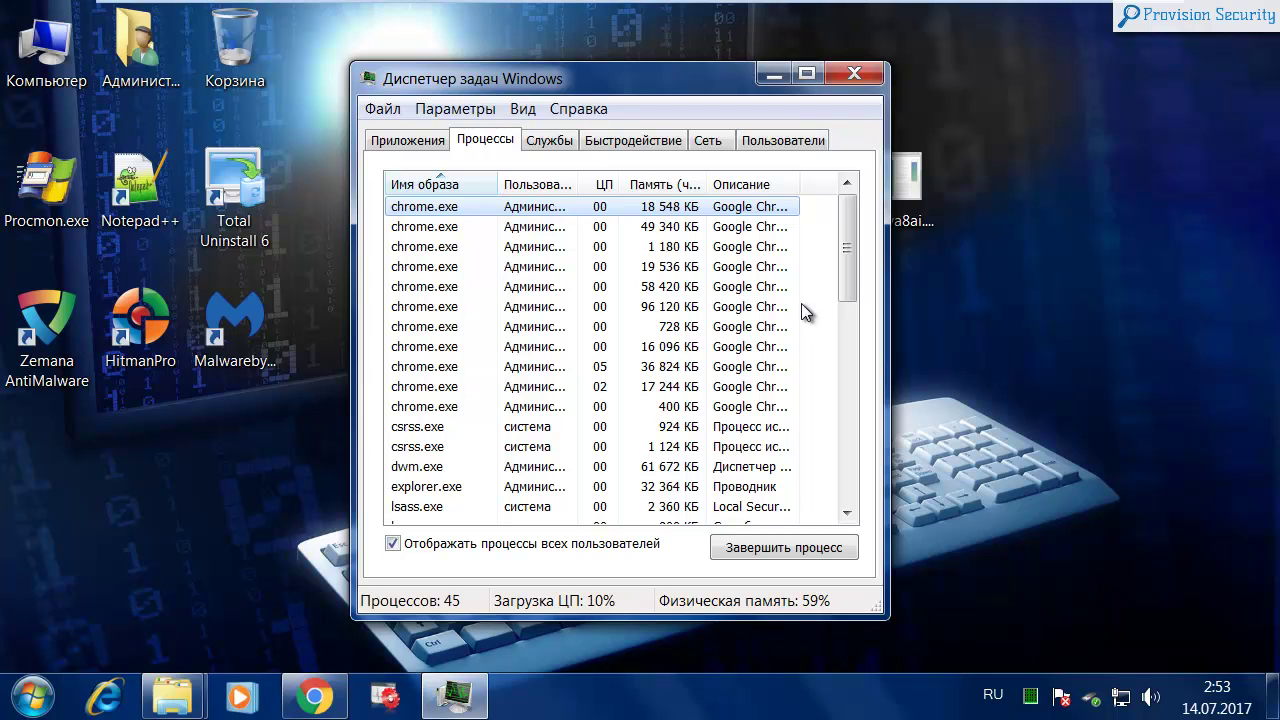
Examine the full list of running processes, checking the system-account svchost.exe and csrss.exe entries.
drag(845, 289, 848, 382)
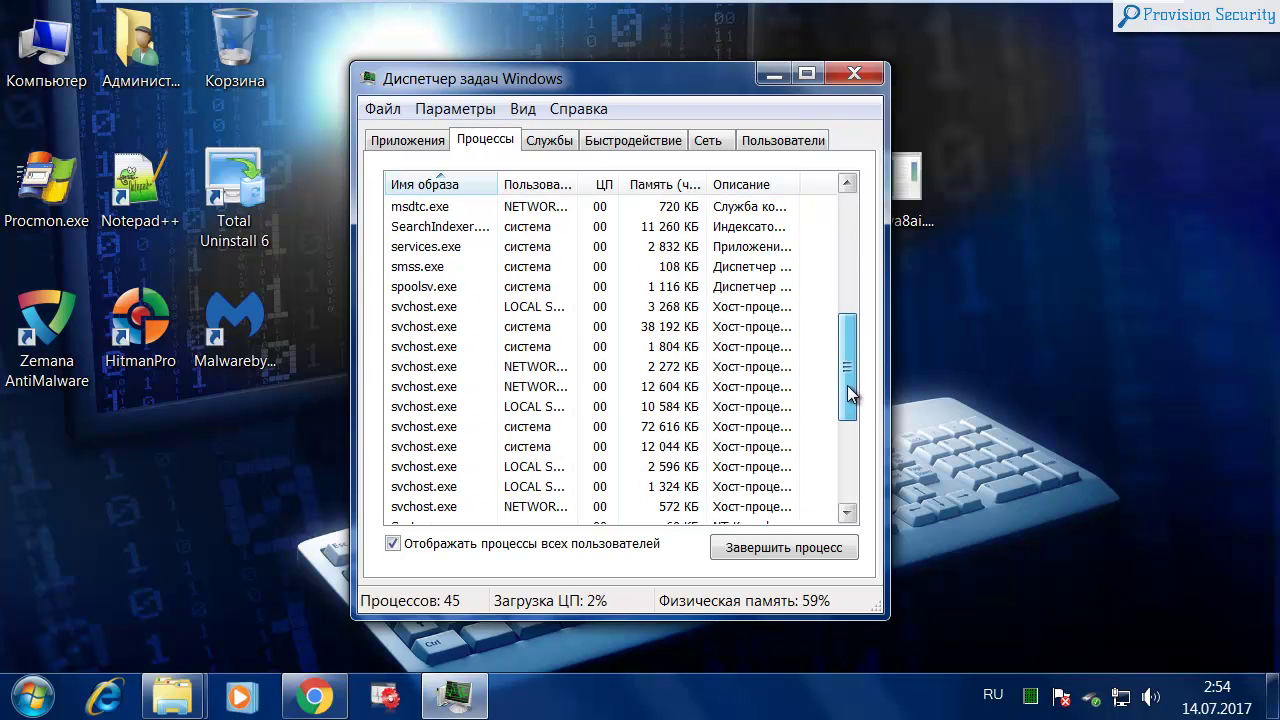
click(440, 330)
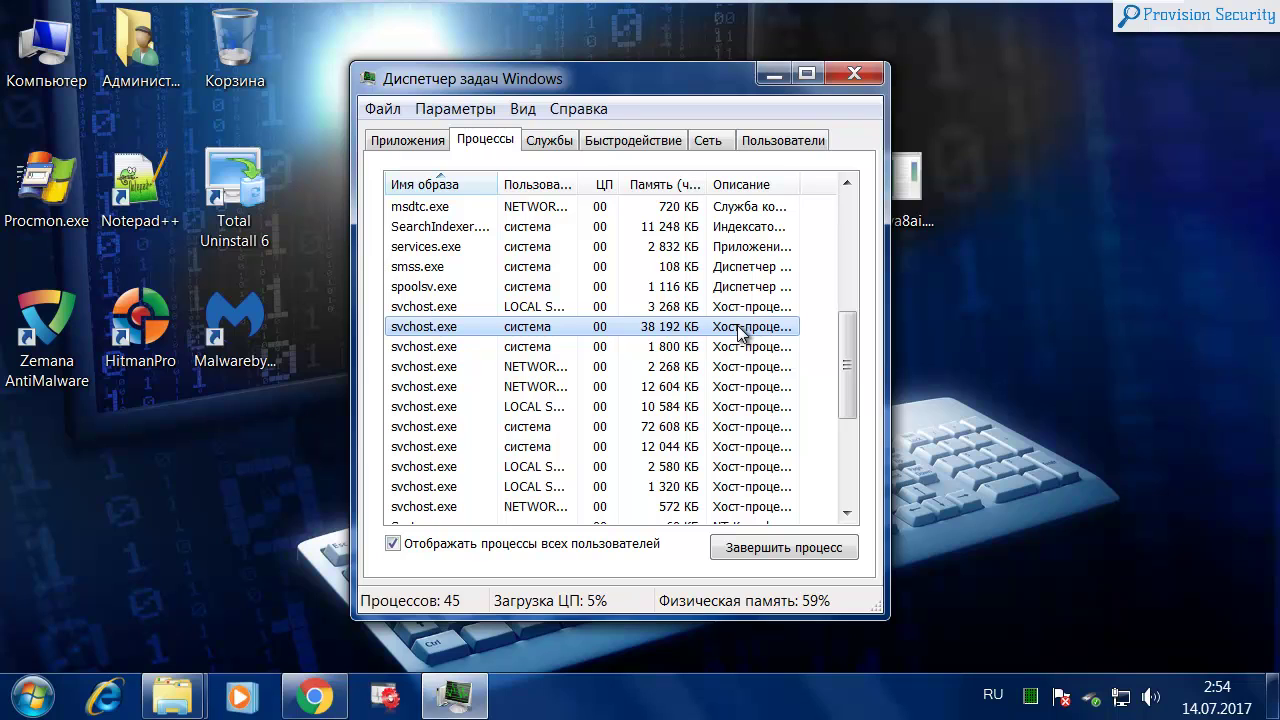
scroll(566, 466, down, 1)
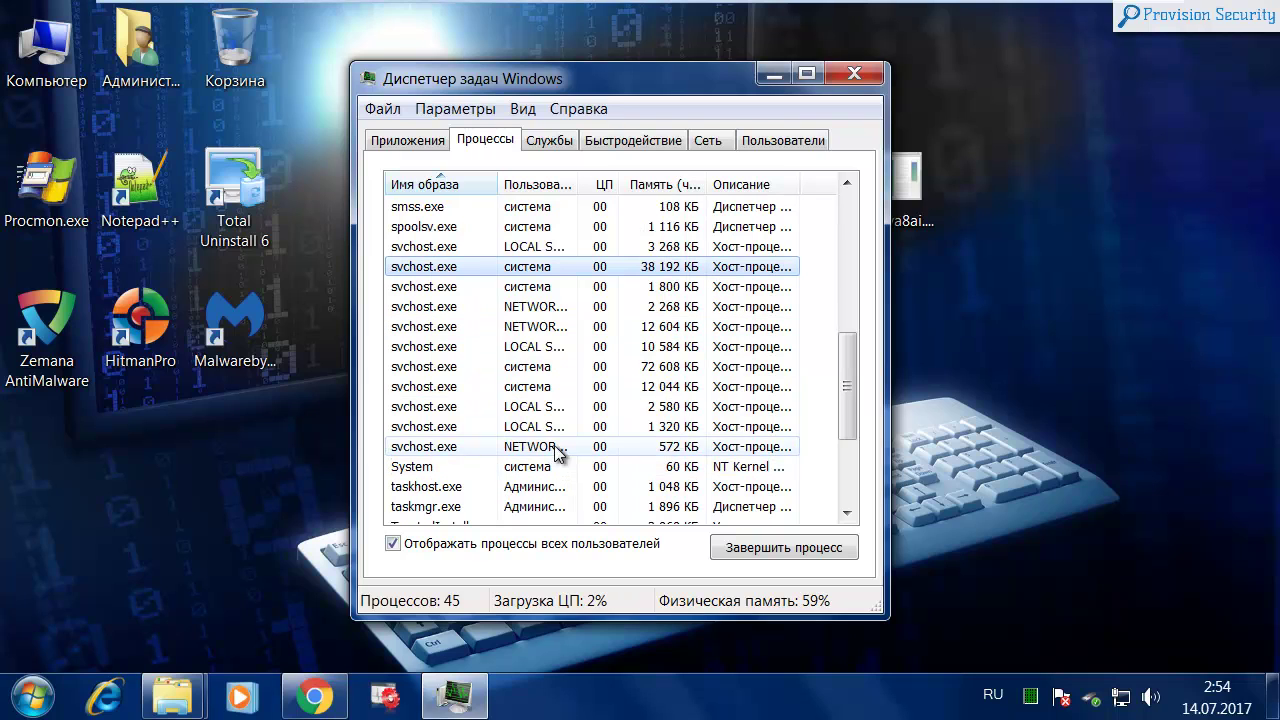
scroll(500, 370, up, 2)
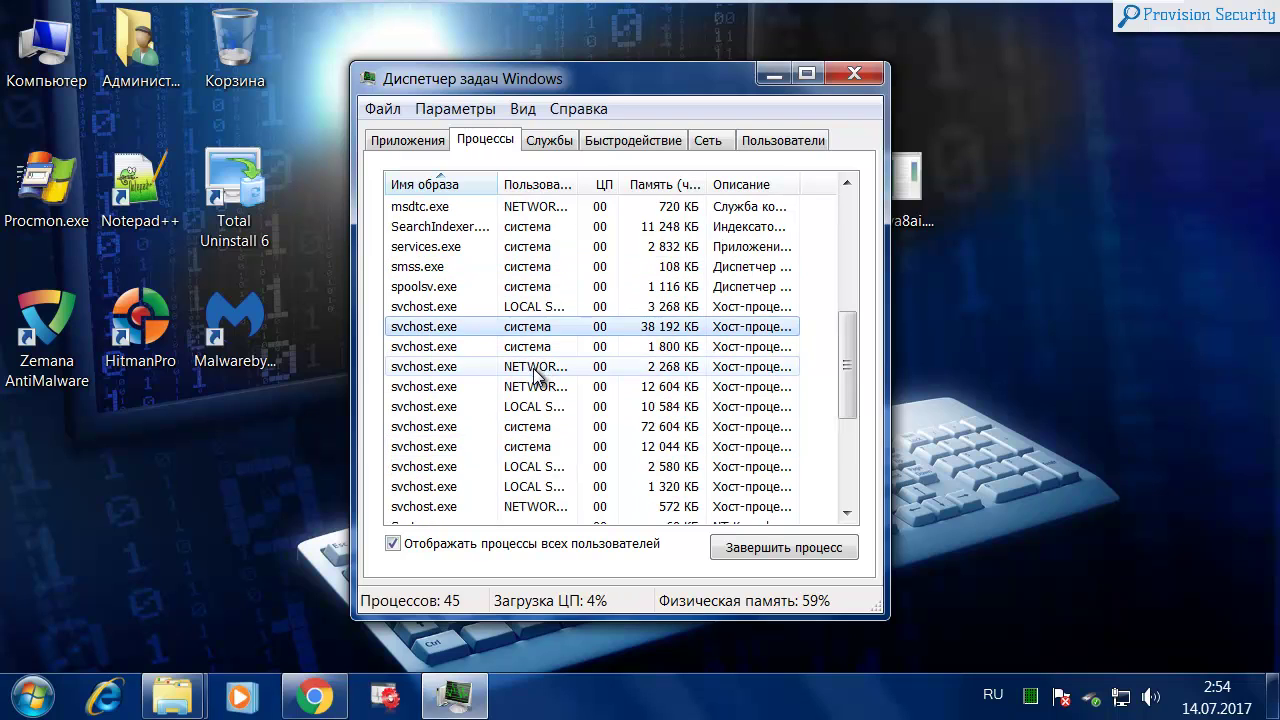
scroll(530, 385, up, 1)
scroll(522, 395, up, 1)
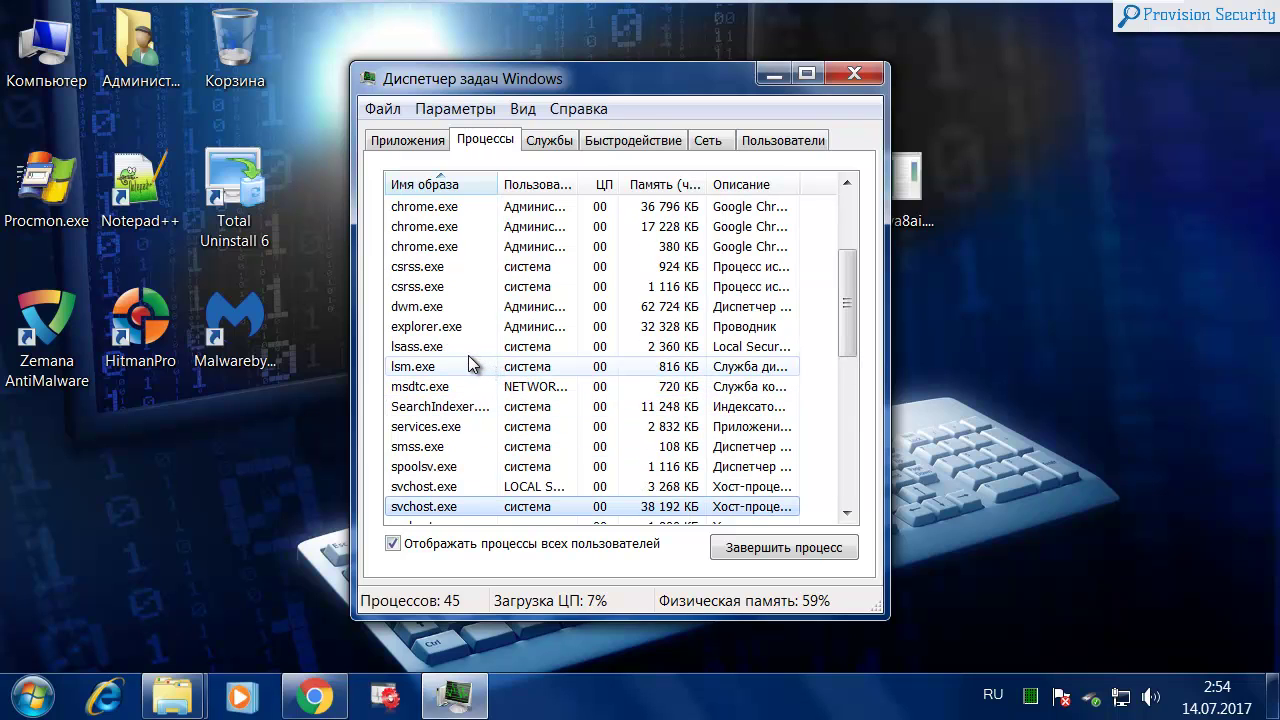
scroll(466, 346, up, 3)
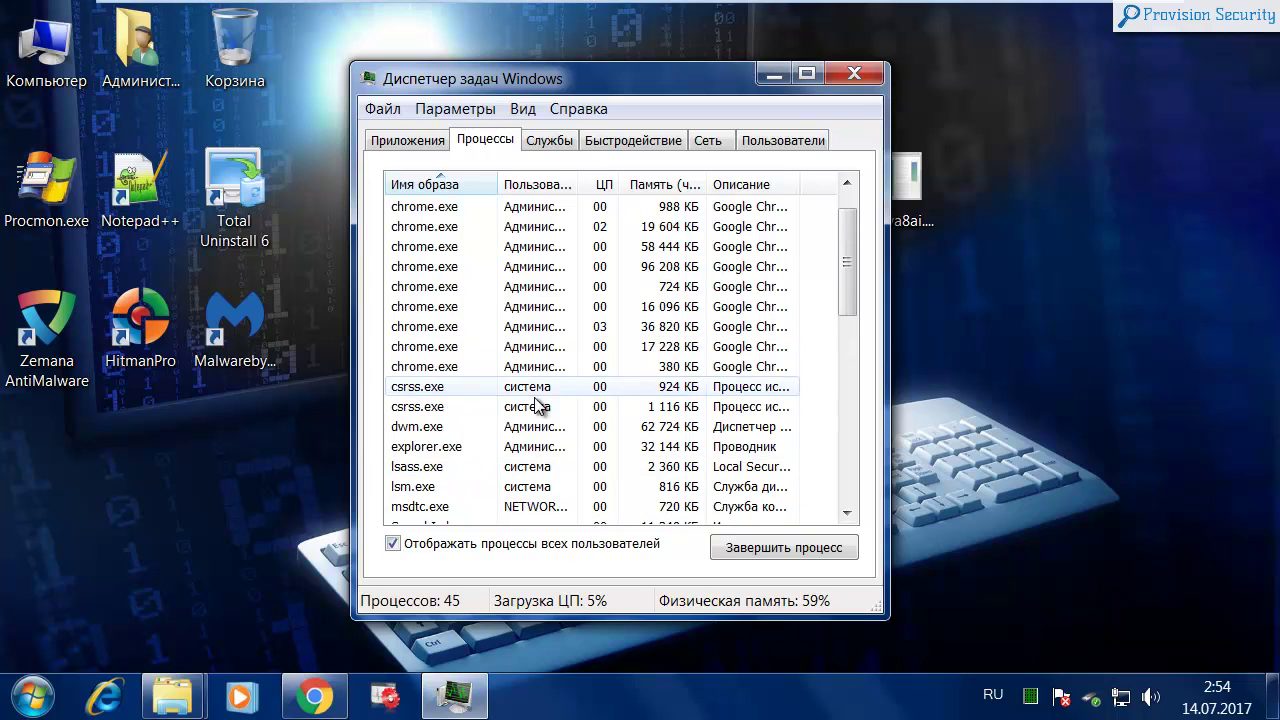
scroll(500, 390, down, 10)
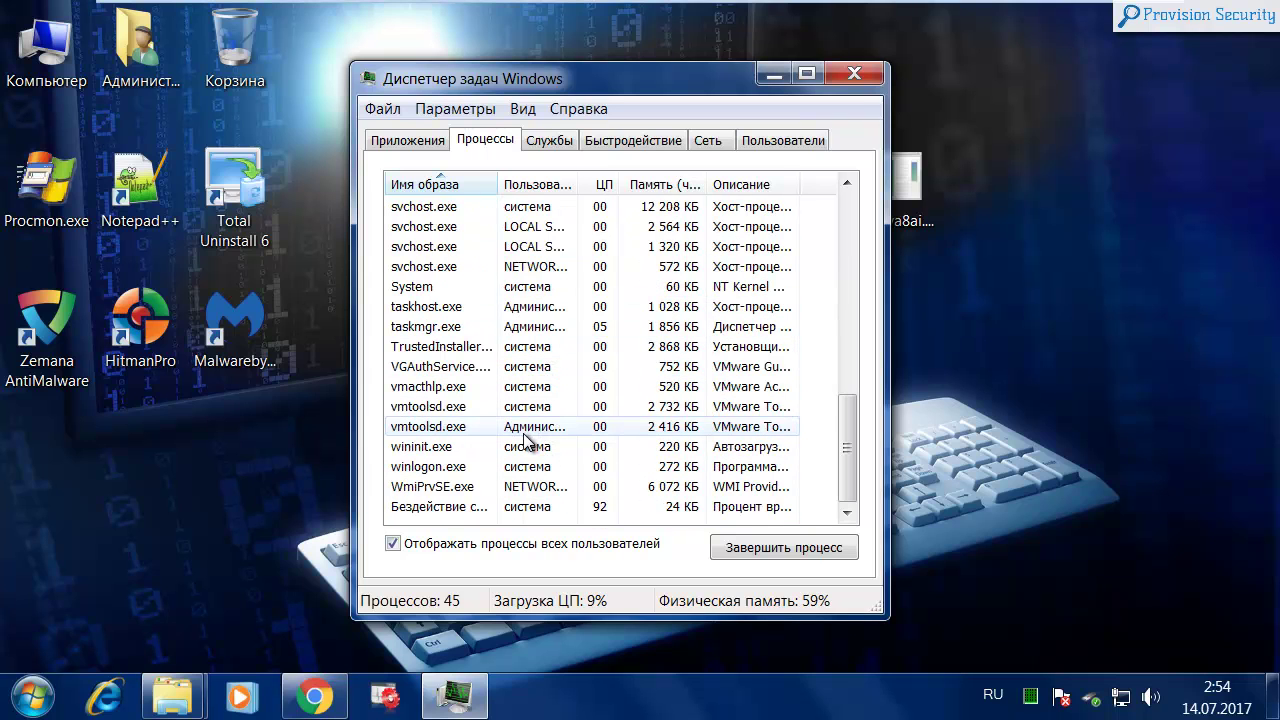
scroll(533, 428, up, 9)
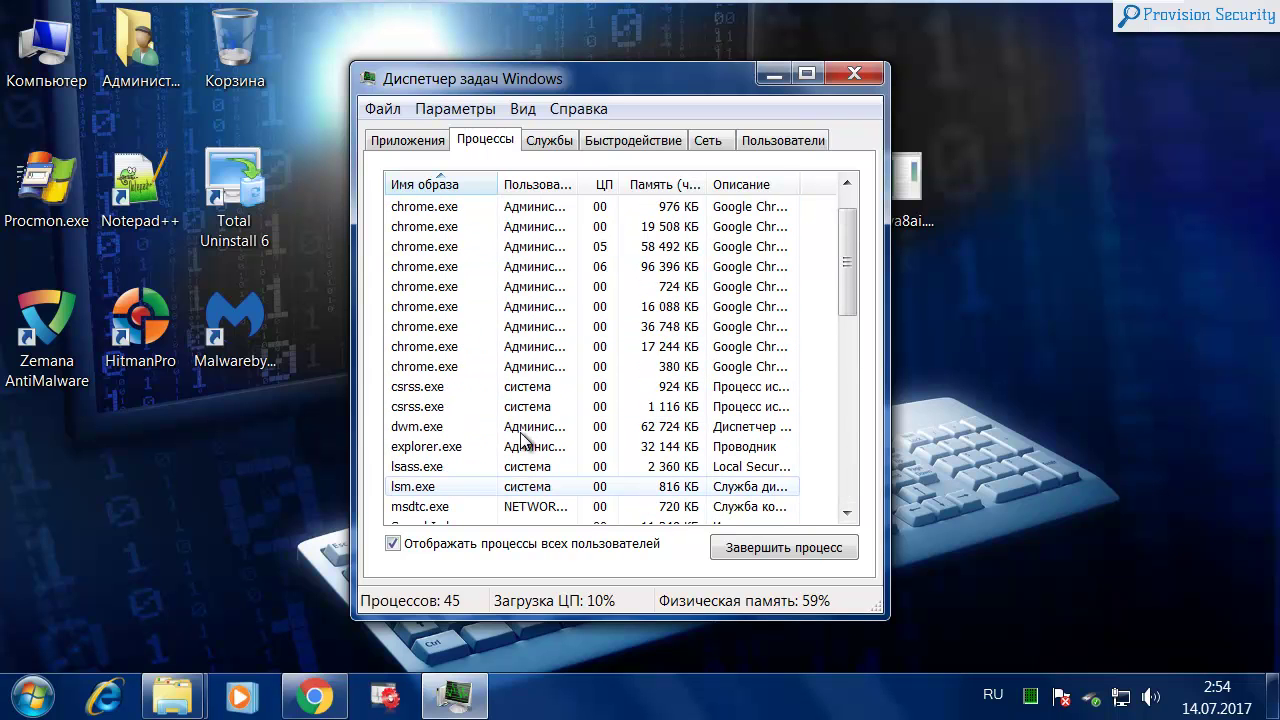
scroll(520, 435, down, 2)
click(423, 270)
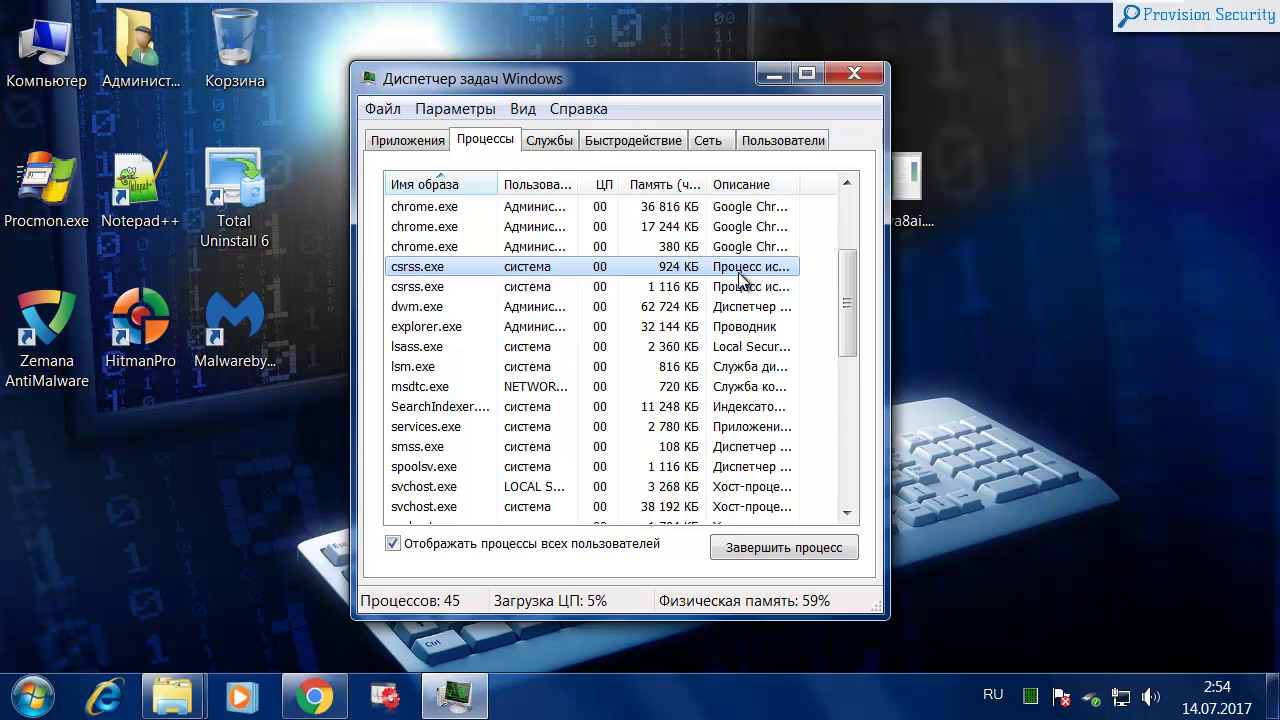
Compare the svchost.exe processes that run under the system account with the other entries in the process list.
scroll(491, 399, down, 2)
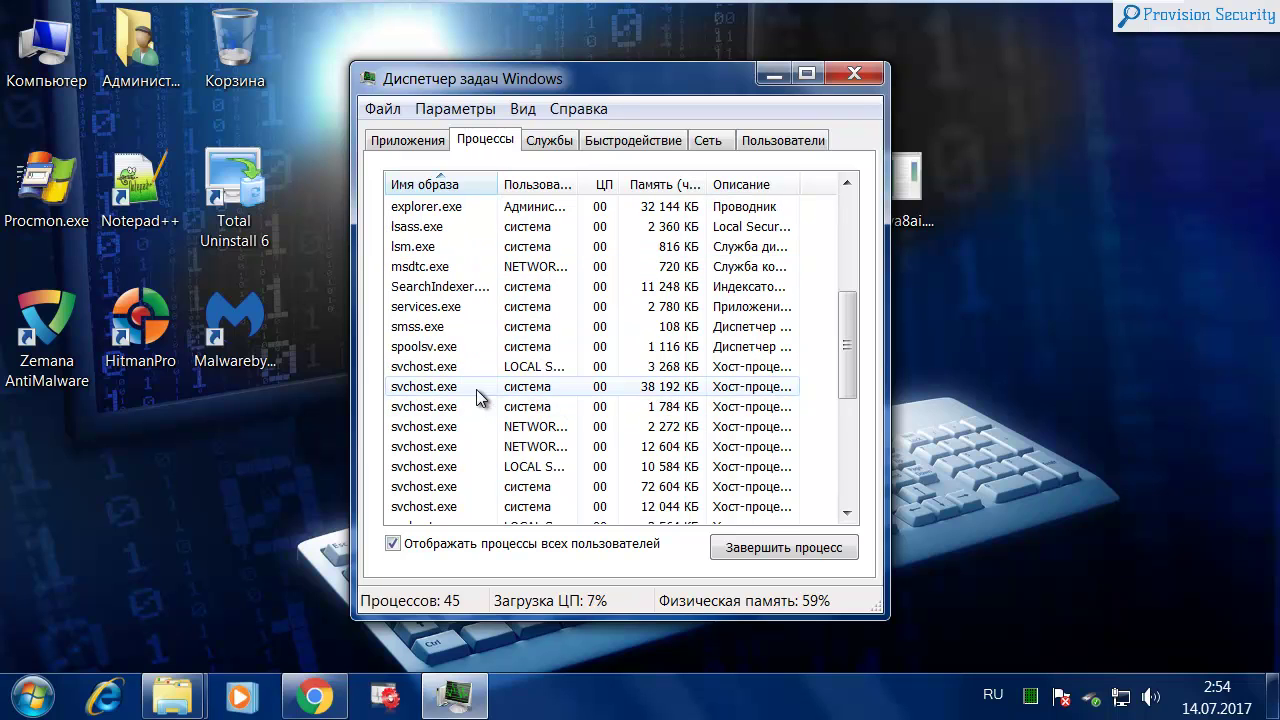
scroll(480, 396, down, 2)
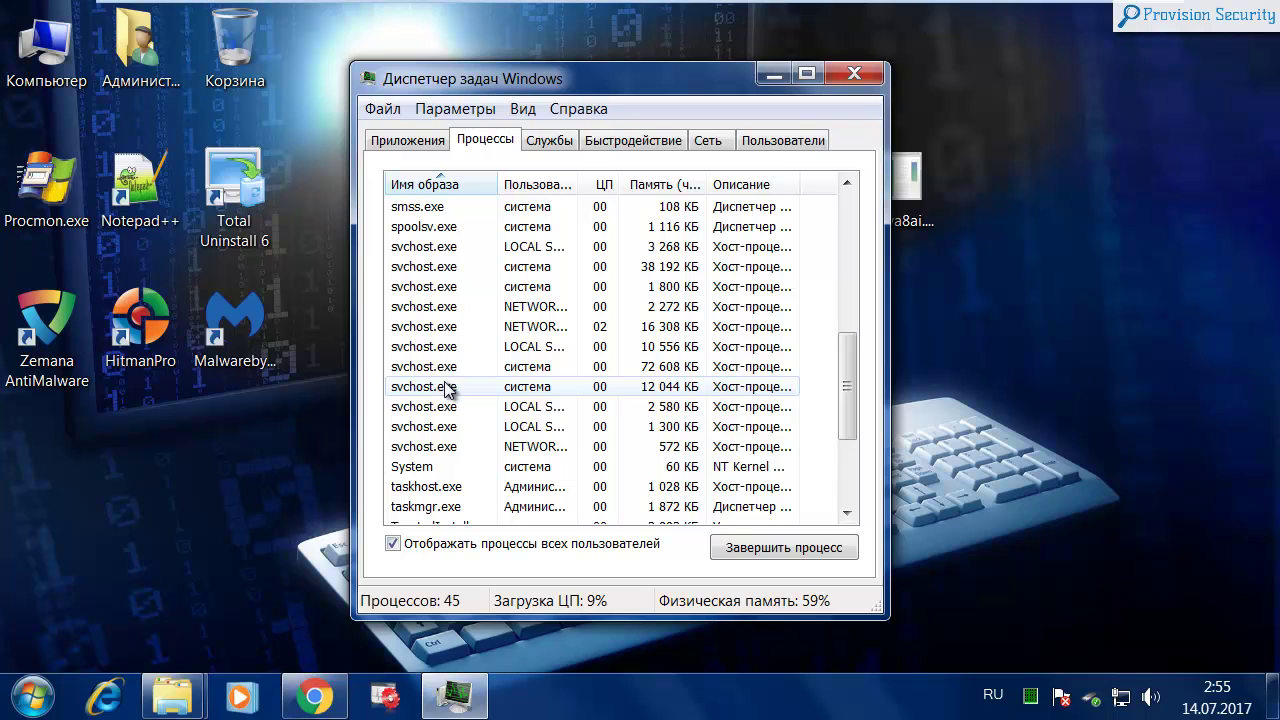
click(449, 388)
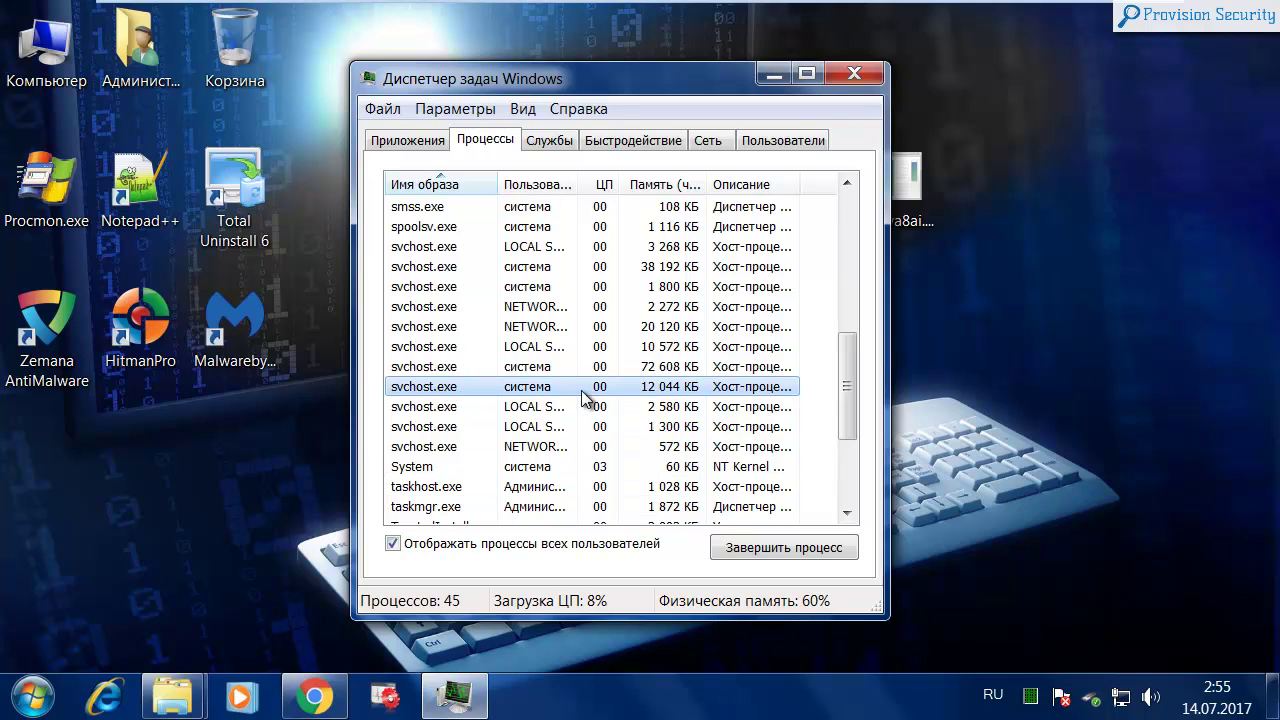
scroll(583, 398, up, 2)
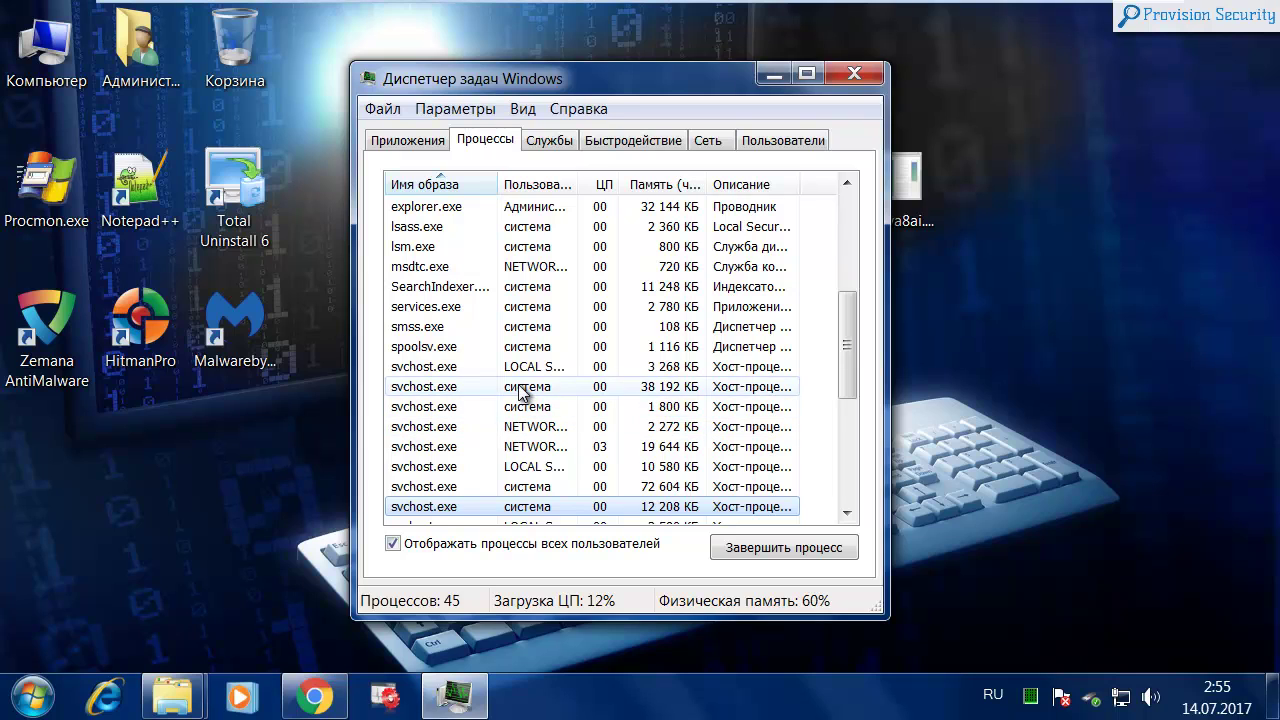
click(522, 390)
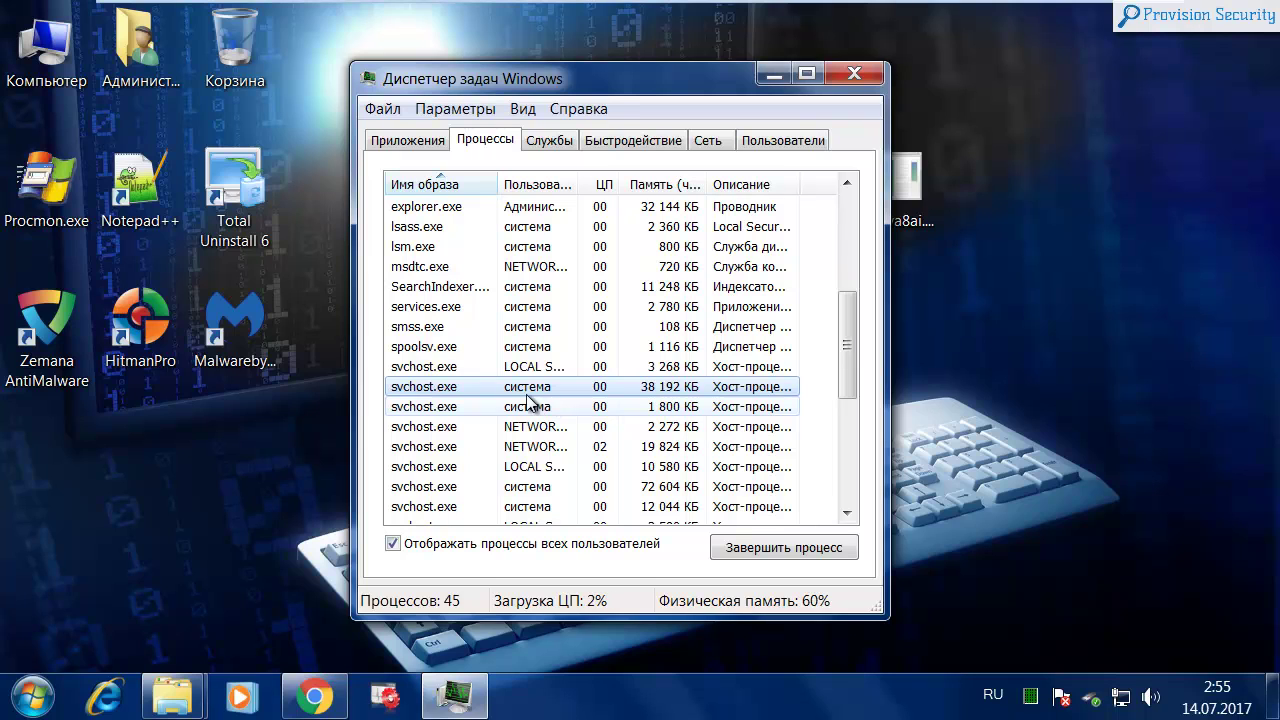
scroll(552, 382, down, 2)
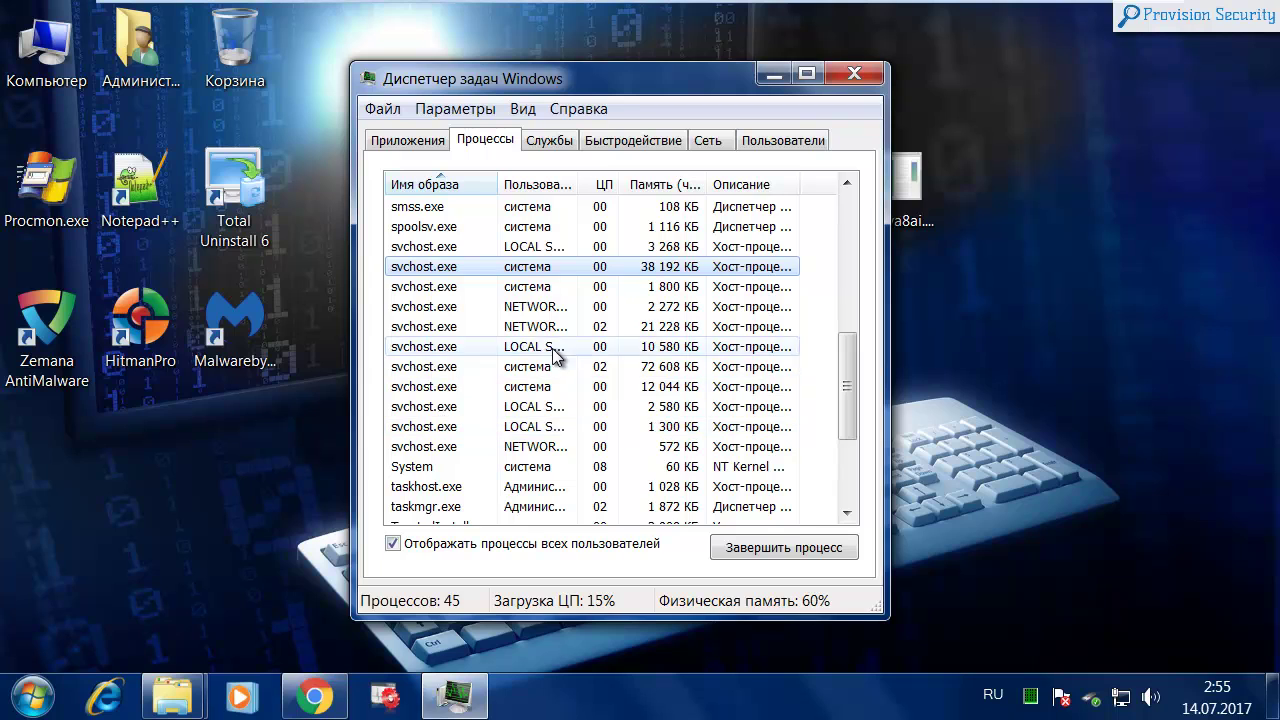
scroll(565, 385, up, 1)
scroll(557, 440, up, 7)
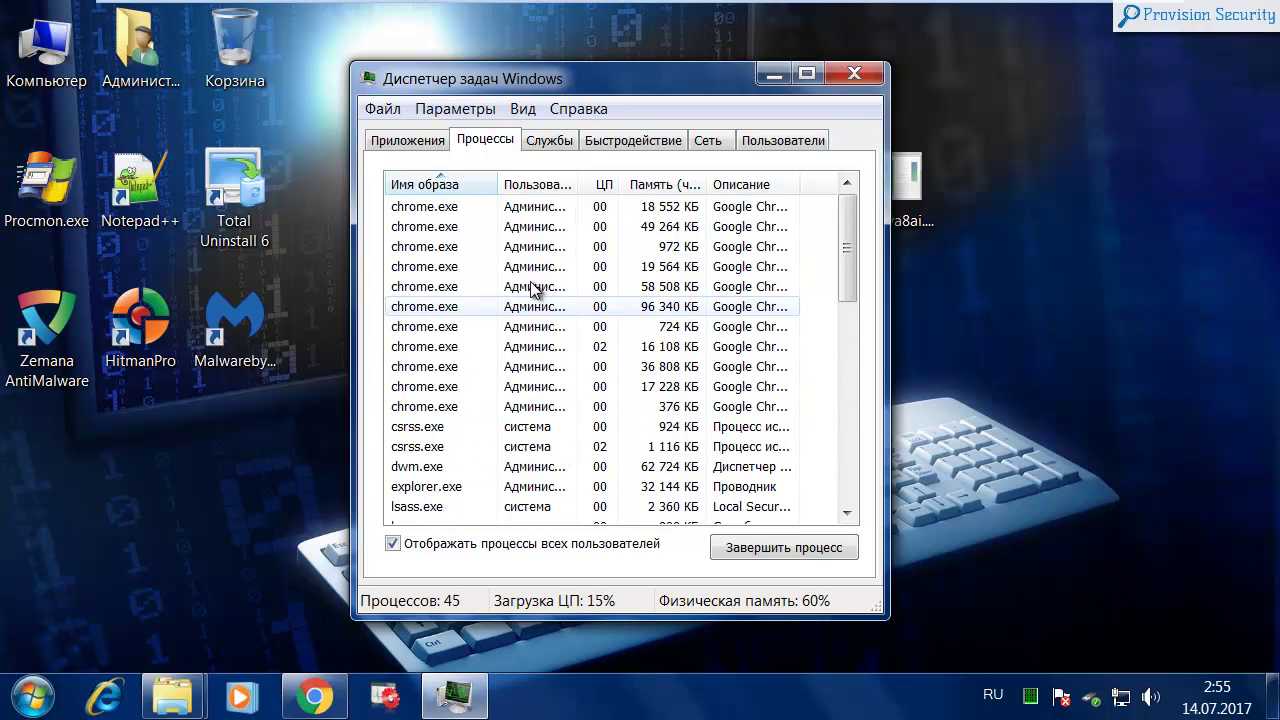
Widen the user column to show full account names, review which account runs each process, and close Task Manager.
drag(579, 185, 660, 184)
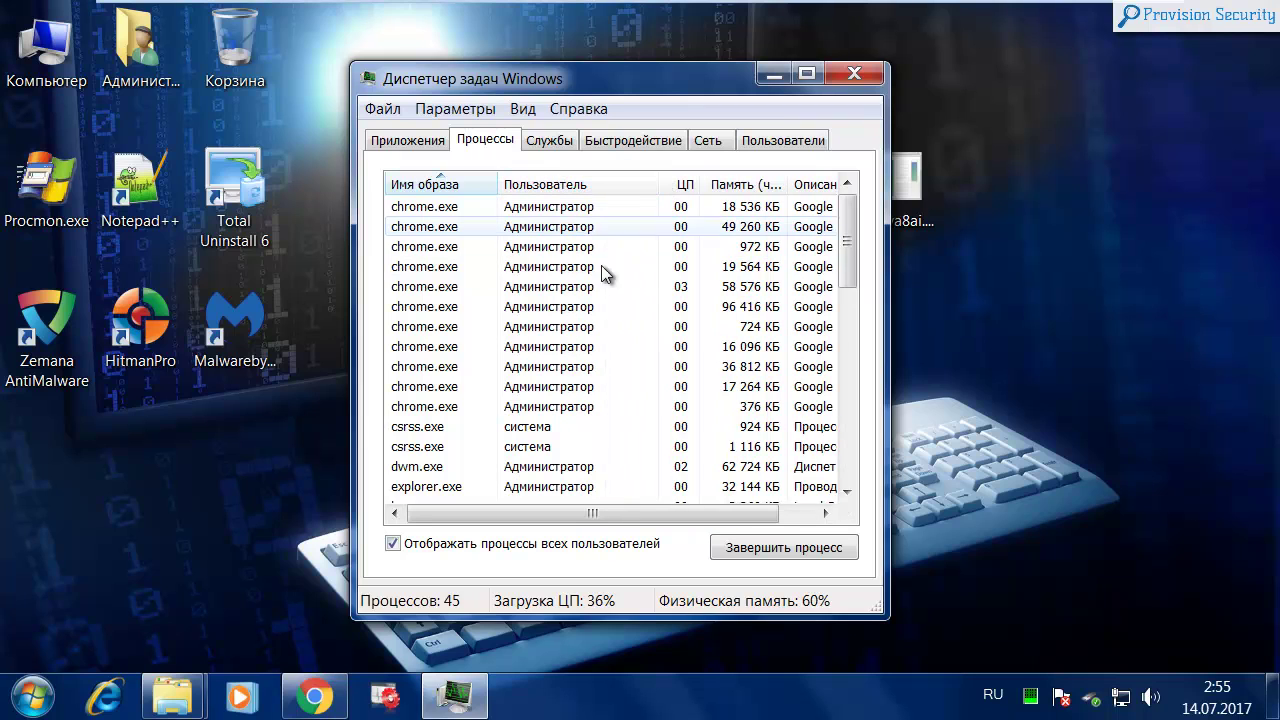
scroll(582, 300, down, 6)
scroll(584, 331, down, 2)
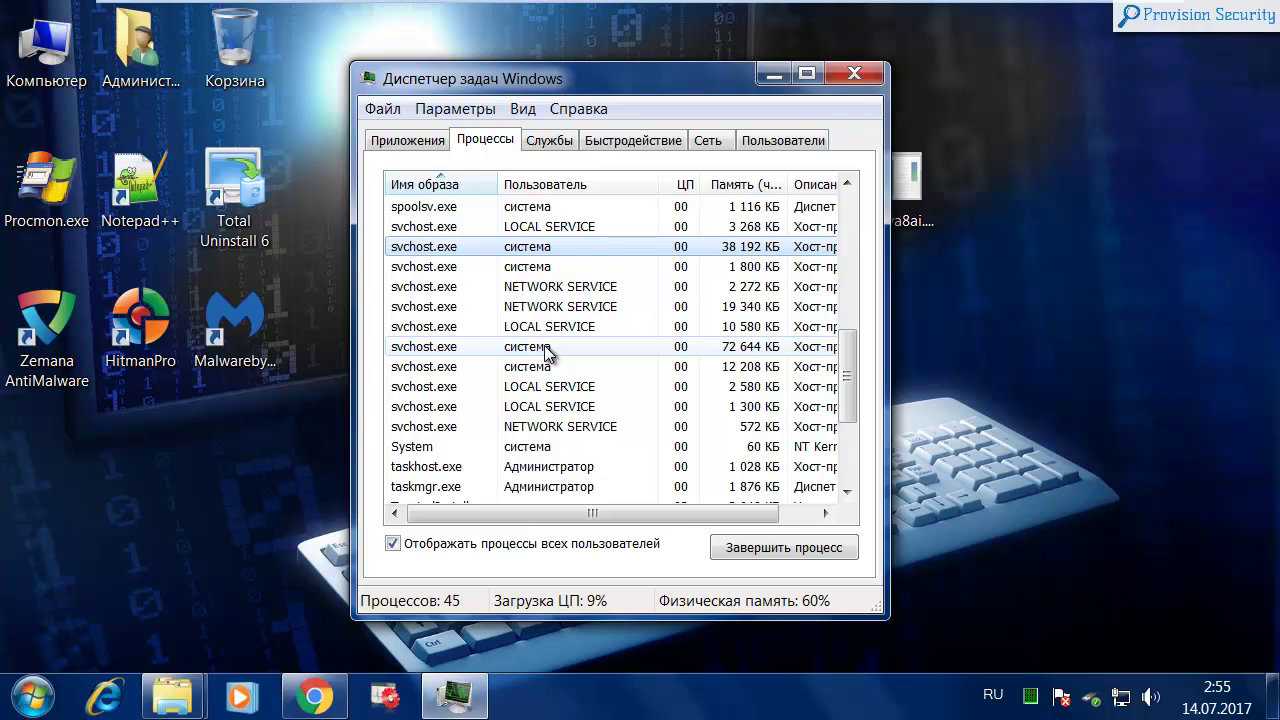
scroll(544, 345, down, 3)
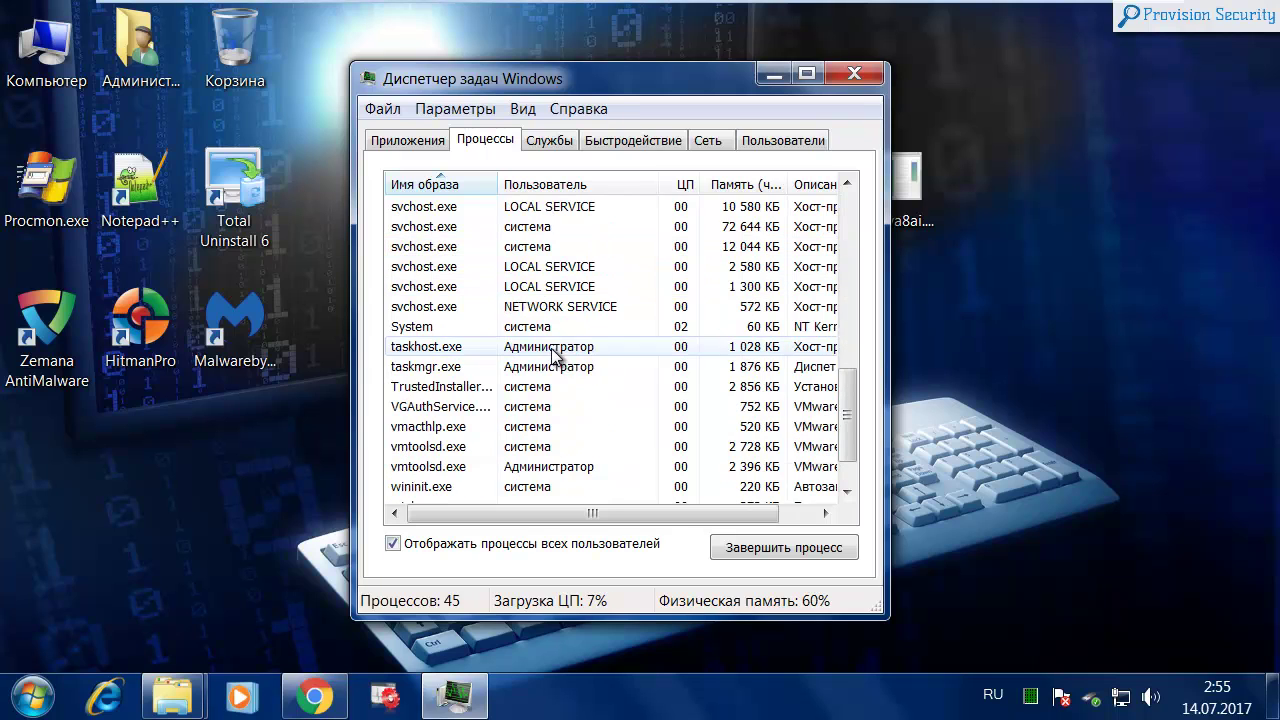
click(853, 77)
View the general and detailed file properties of 7AhVva8ai.exe on the desktop, then close them.
right_click(882, 198)
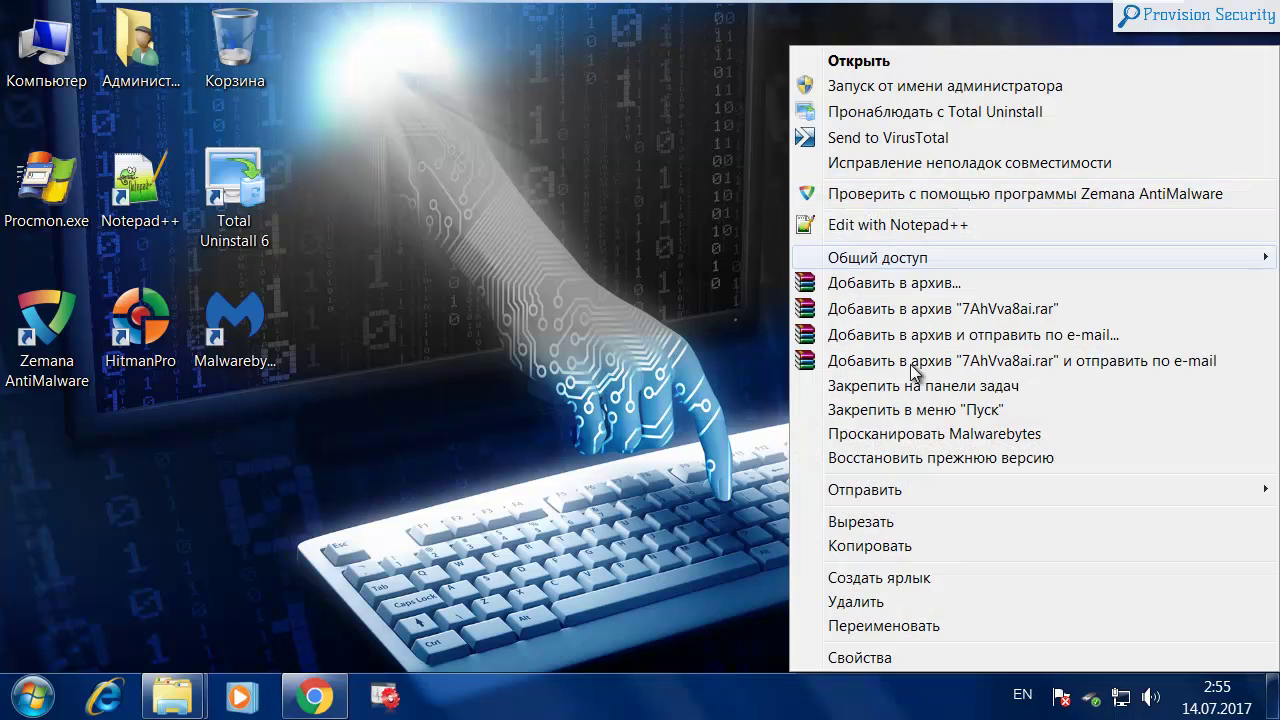
click(860, 657)
drag(962, 41, 465, 44)
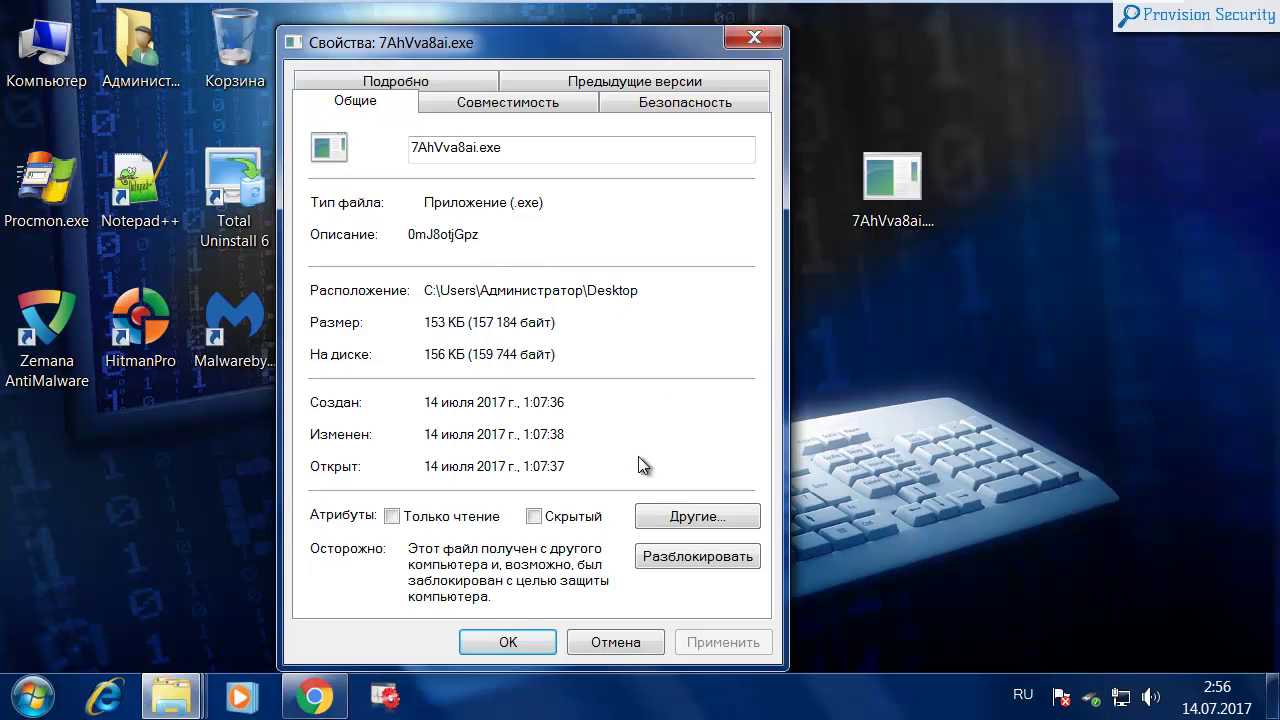
click(432, 82)
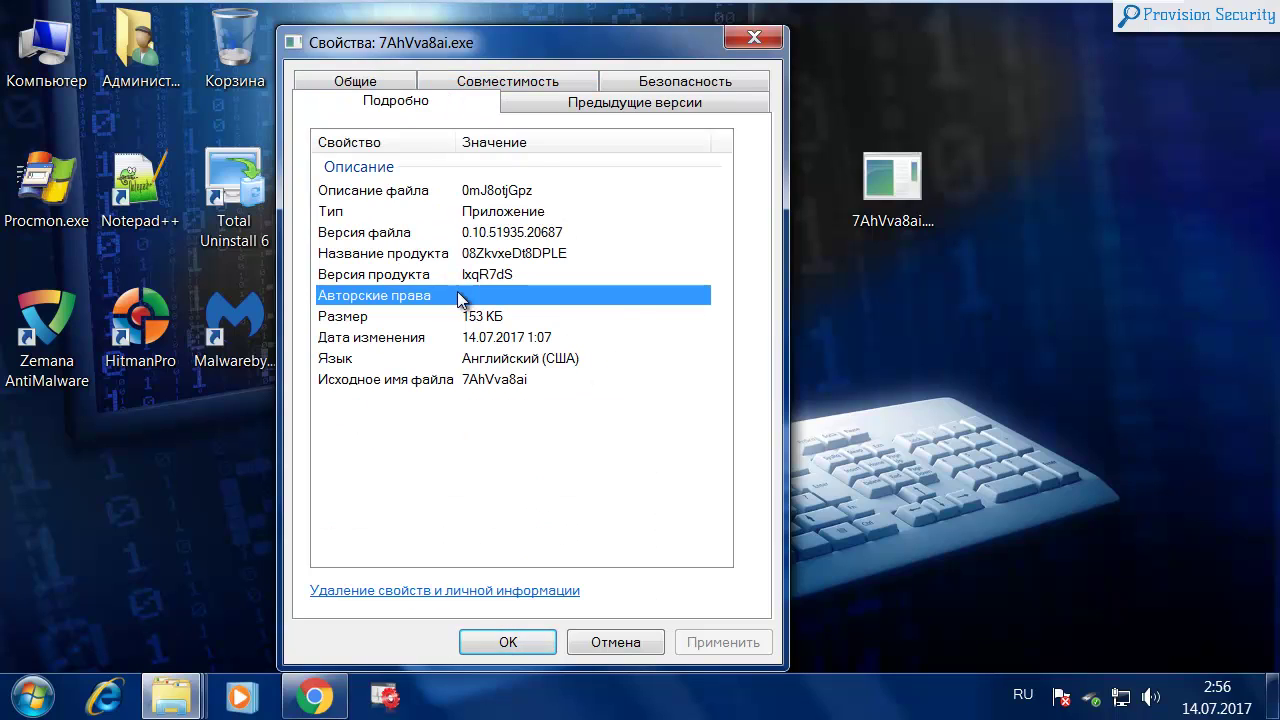
click(754, 37)
Send 7AhVva8ai.exe to VirusTotal and open its analysis report in the browser.
right_click(884, 179)
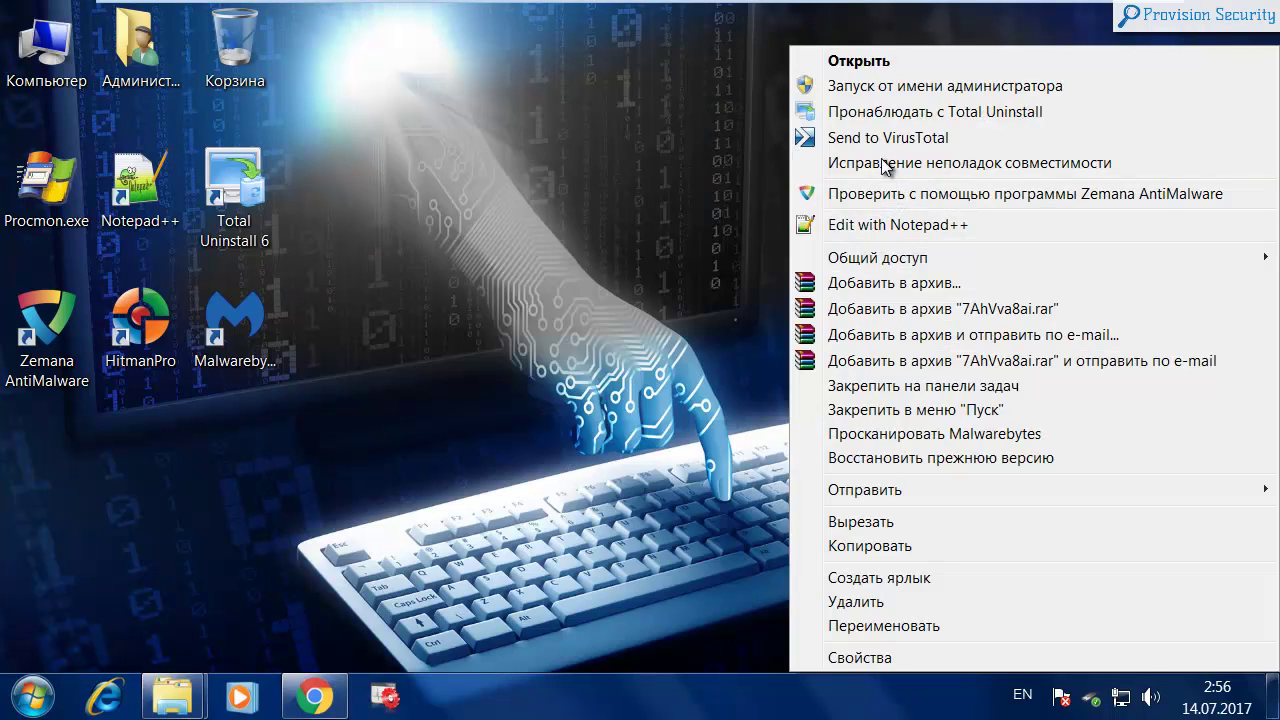
click(880, 138)
click(699, 366)
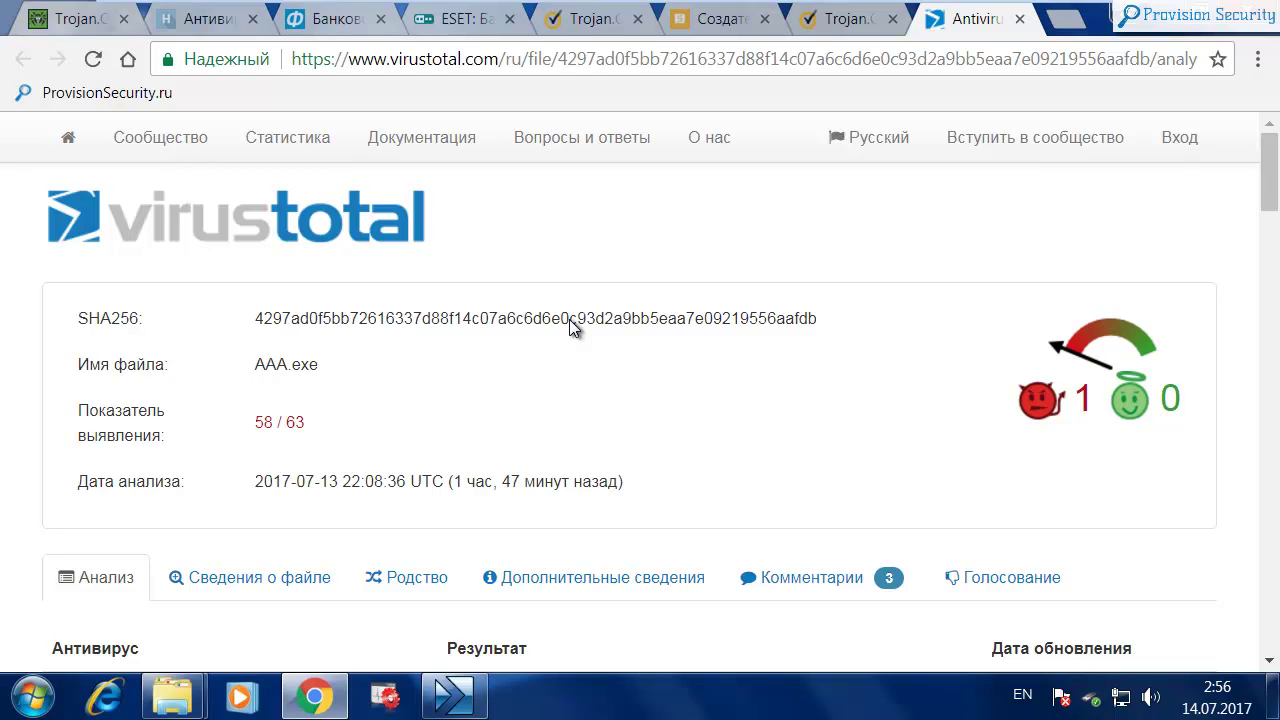
Review the report's file summary and detection ratio together with the first antivirus results.
scroll(600, 355, down, 6)
scroll(650, 370, down, 3)
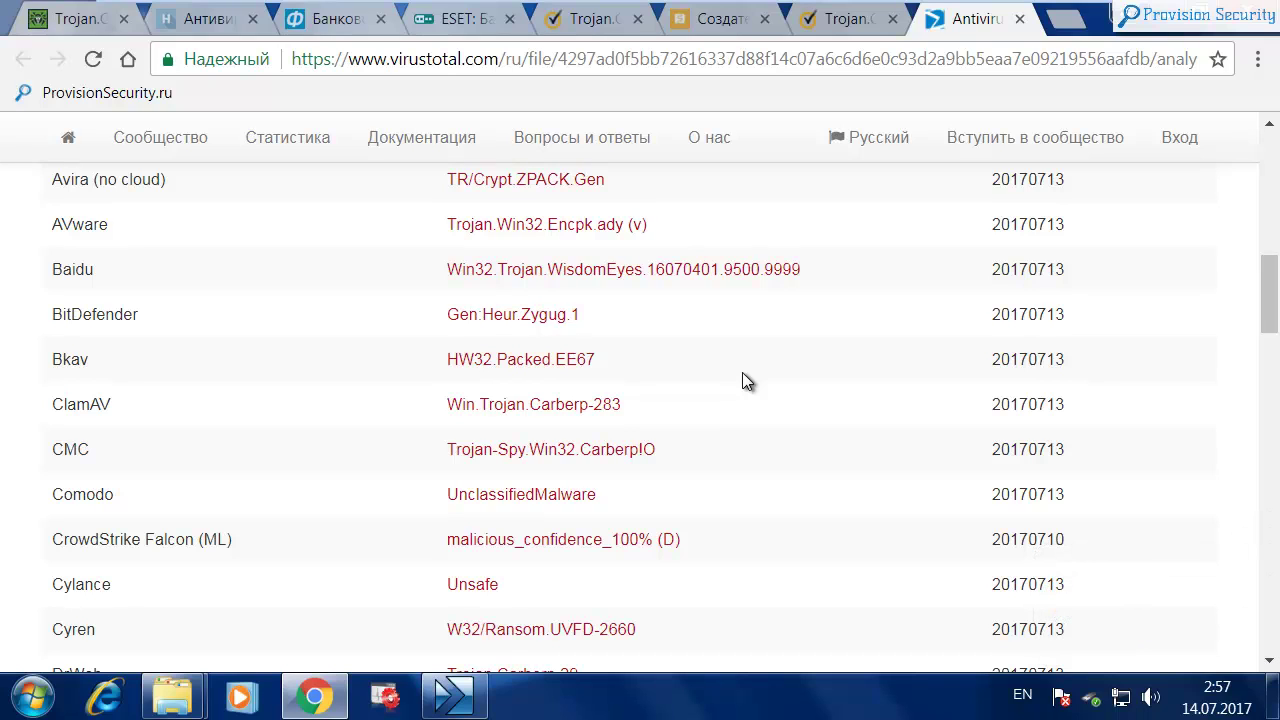
scroll(692, 495, up, 8)
scroll(676, 412, up, 1)
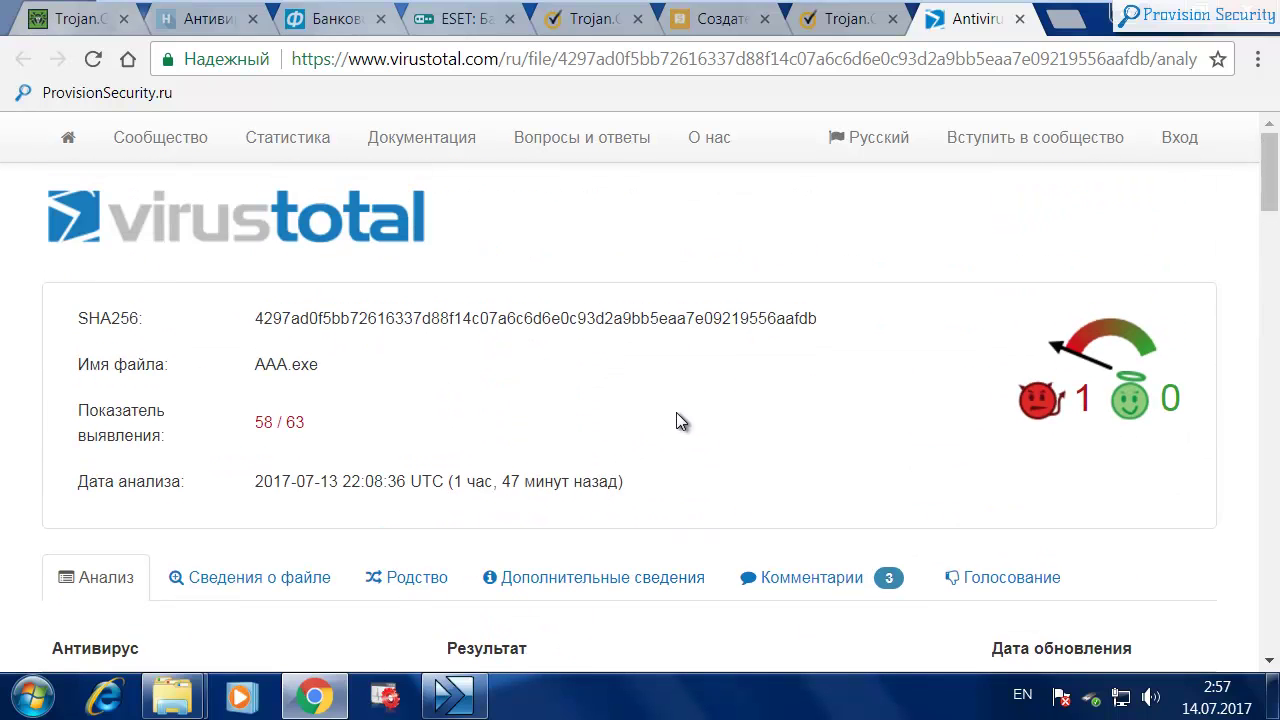
scroll(676, 412, down, 8)
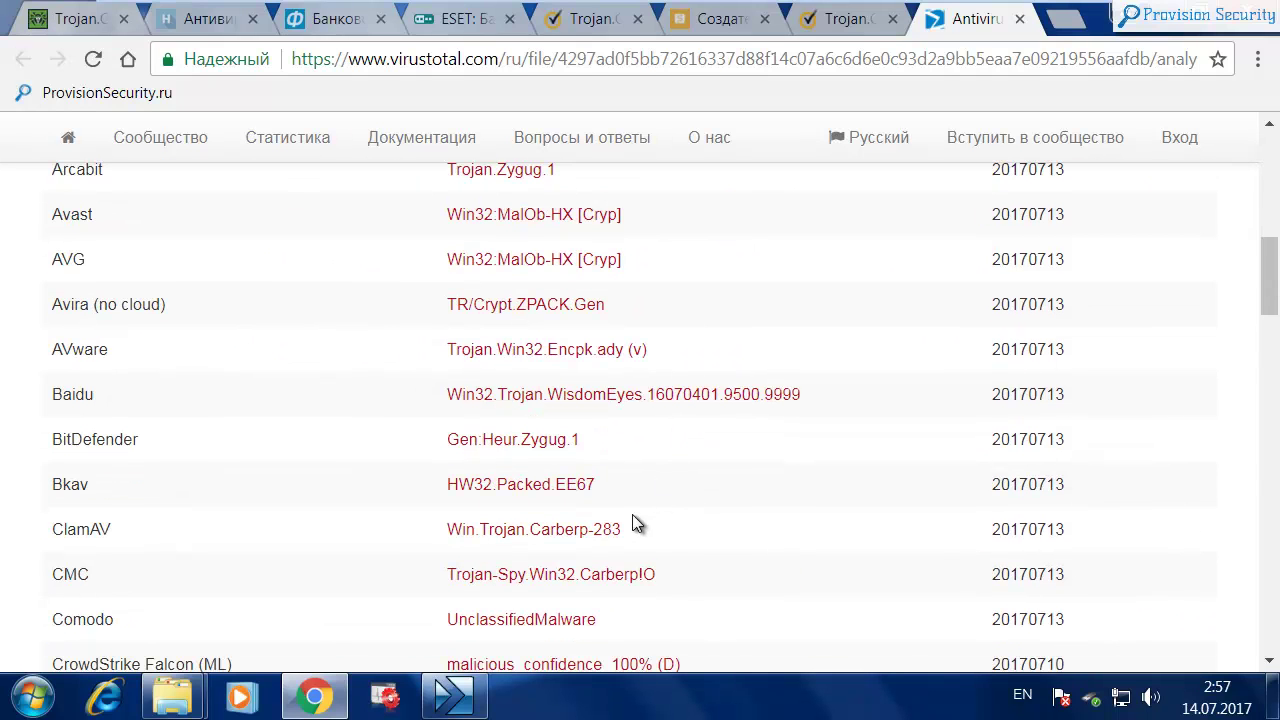
scroll(301, 520, up, 3)
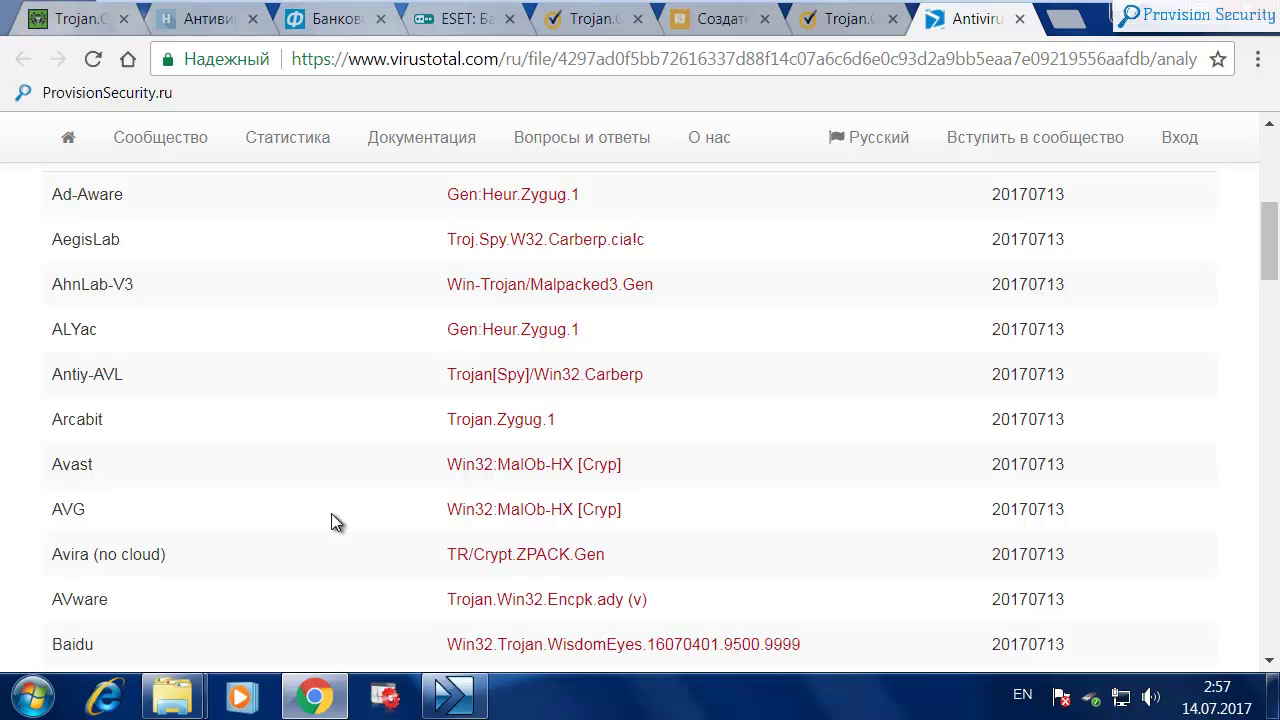
scroll(331, 520, up, 1)
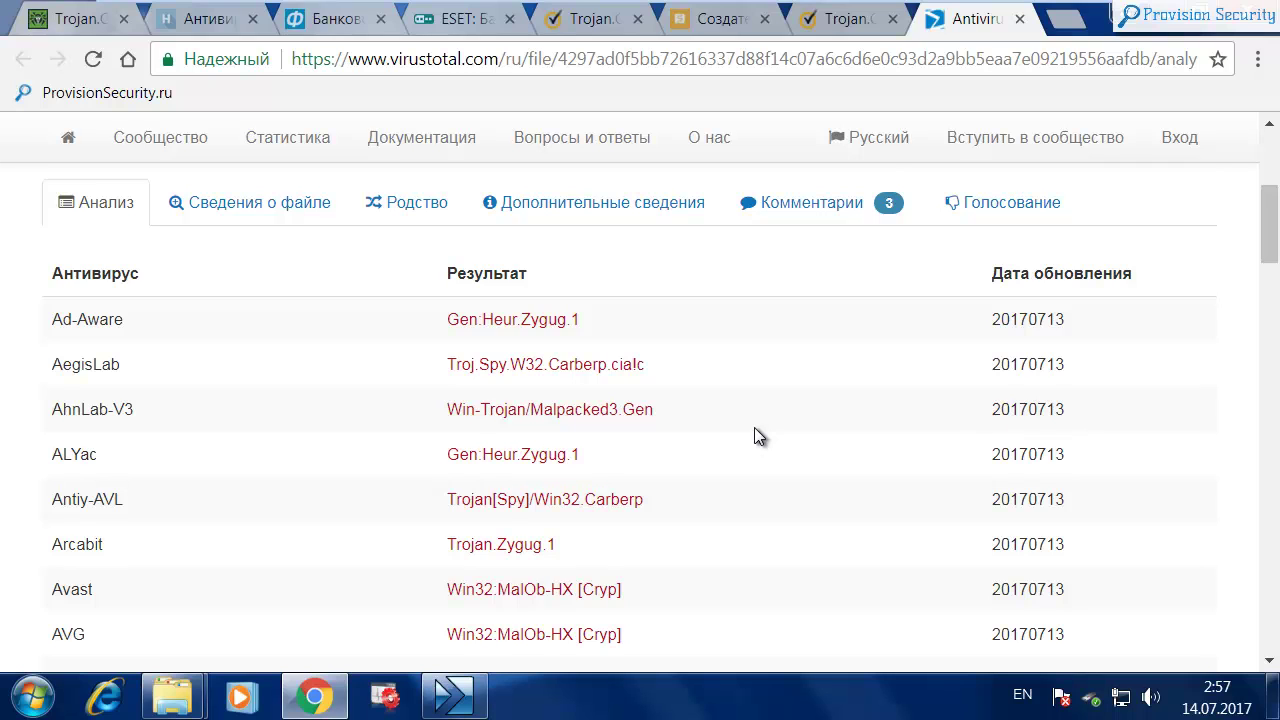
Read through the remaining antivirus verdicts to the end of the VirusTotal results table.
scroll(755, 428, down, 5)
scroll(763, 436, down, 6)
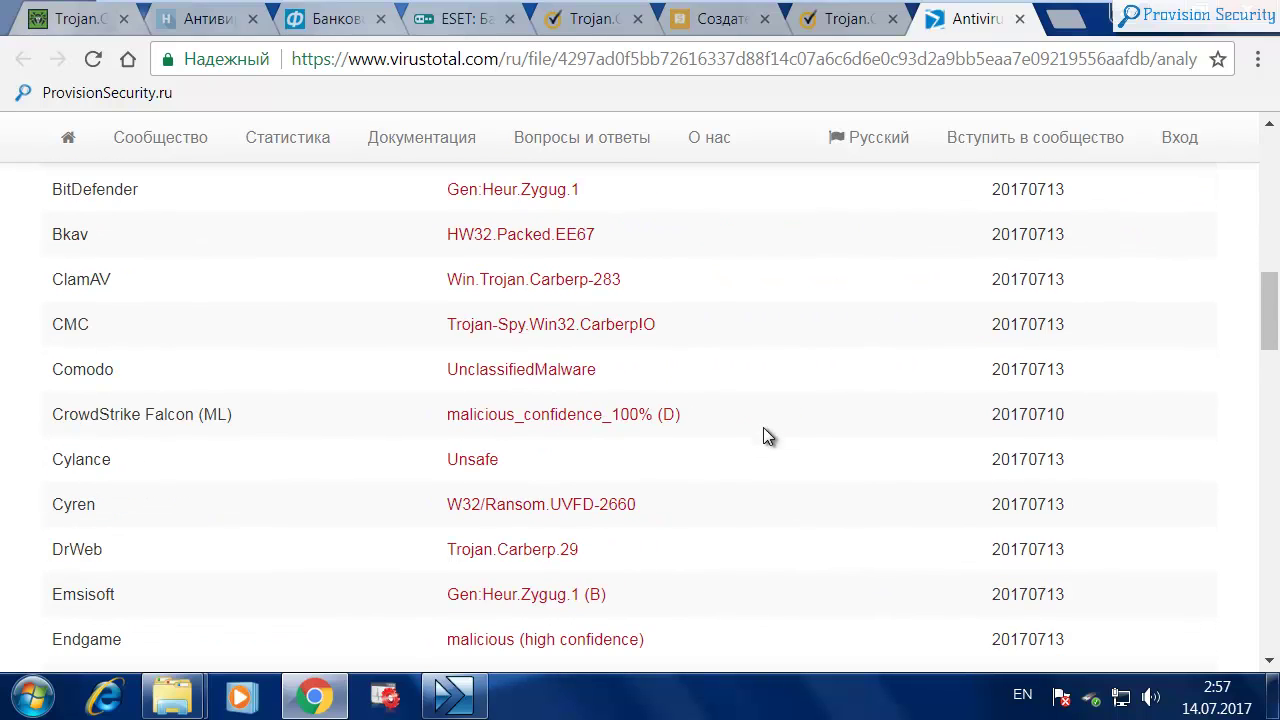
scroll(763, 436, down, 9)
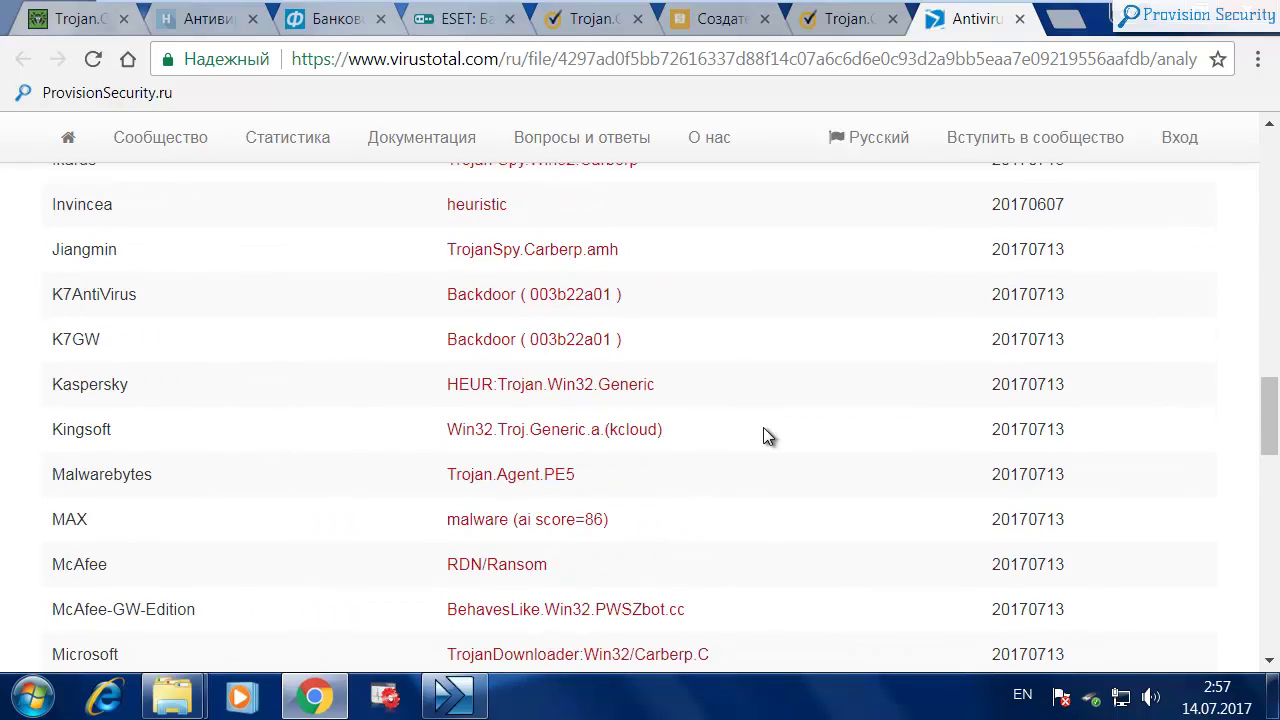
scroll(763, 436, down, 4)
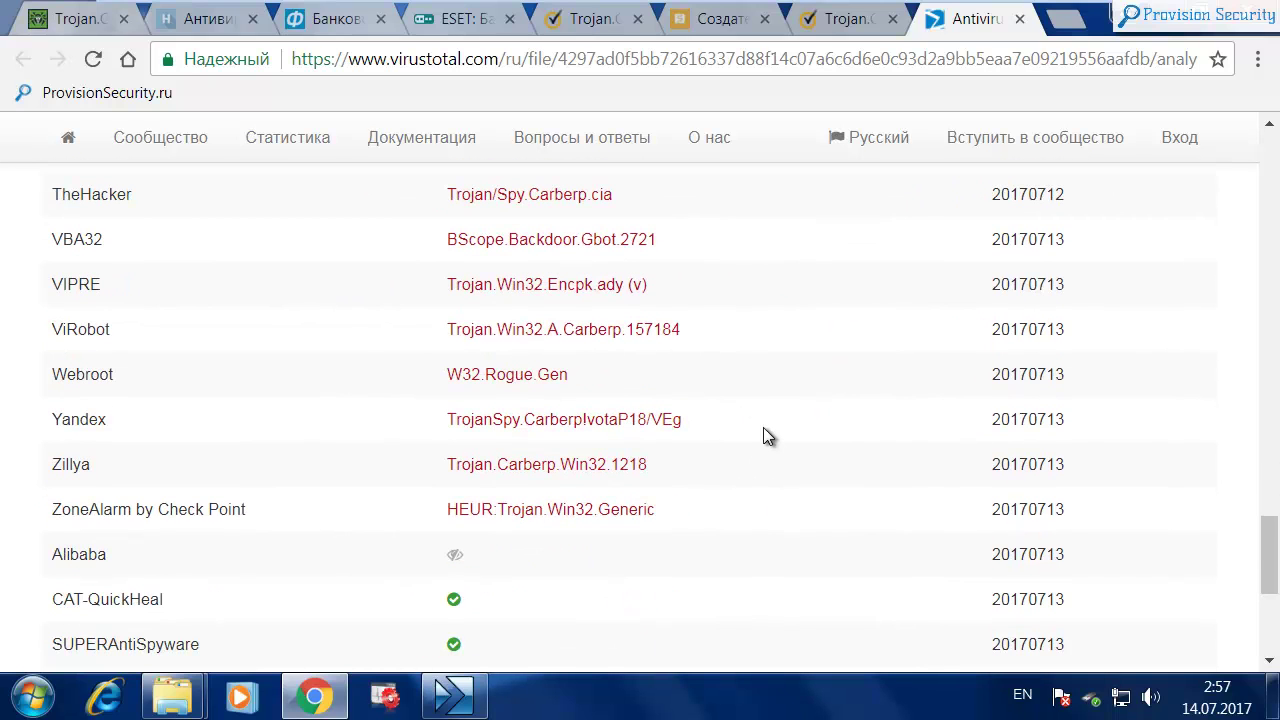
scroll(763, 428, down, 4)
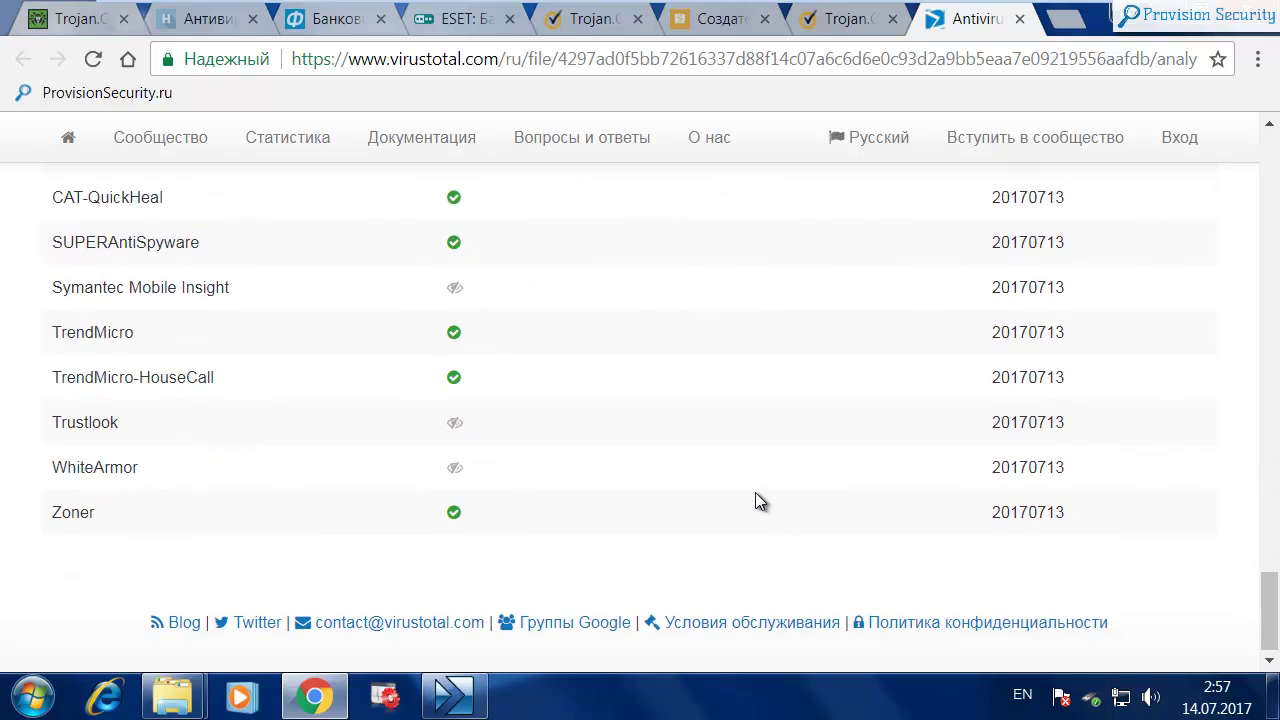
Return to the file summary of the VirusTotal report and review its hash, file name and detection ratio.
scroll(771, 509, up, 15)
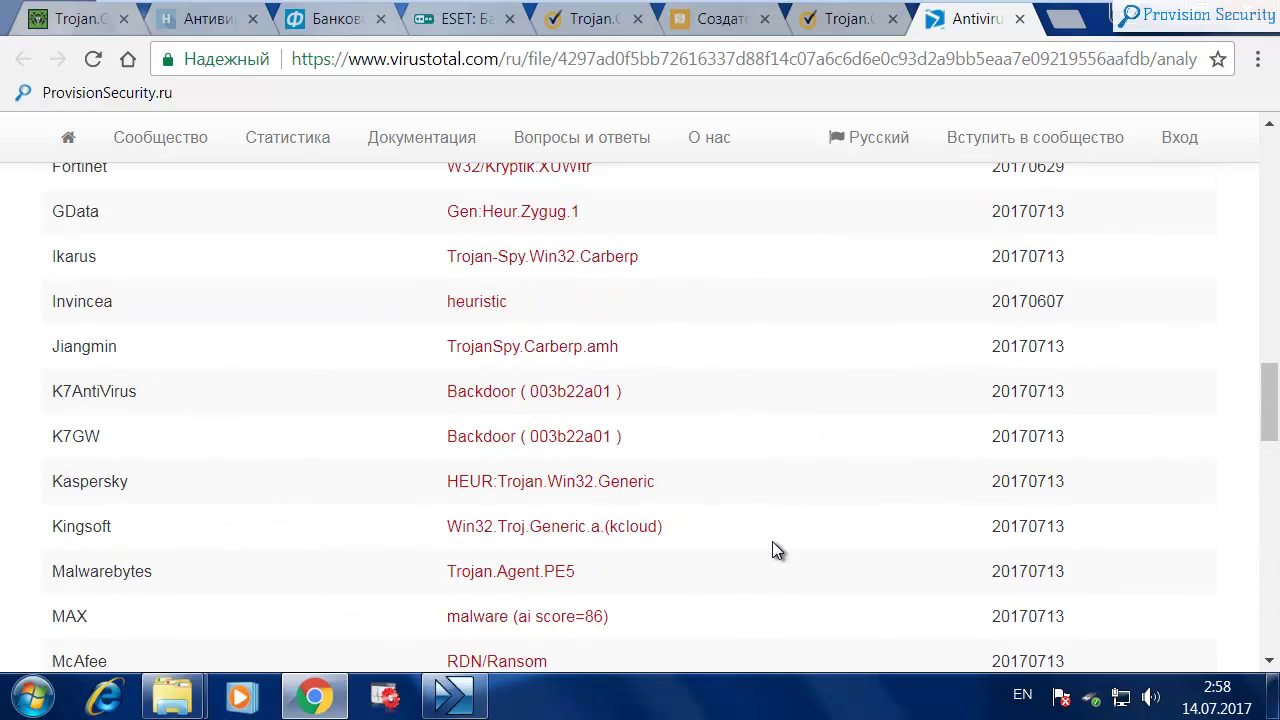
scroll(772, 546, up, 15)
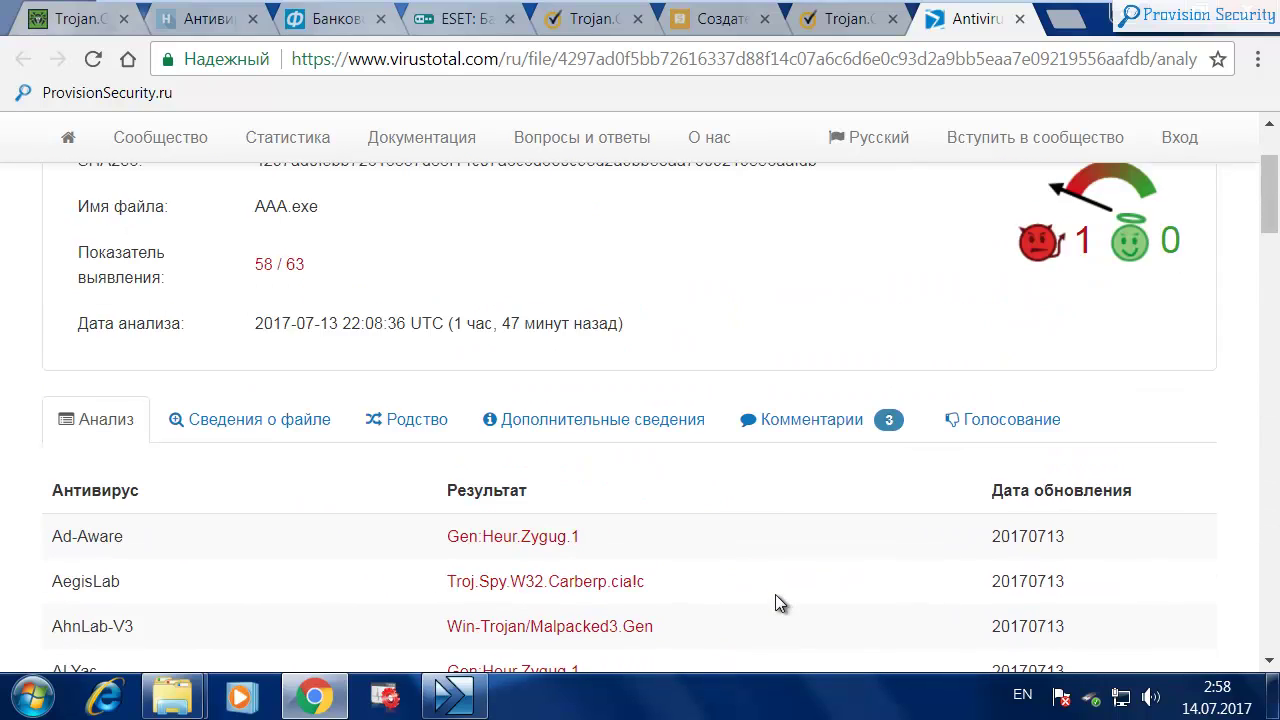
scroll(775, 594, up, 2)
scroll(741, 616, up, 1)
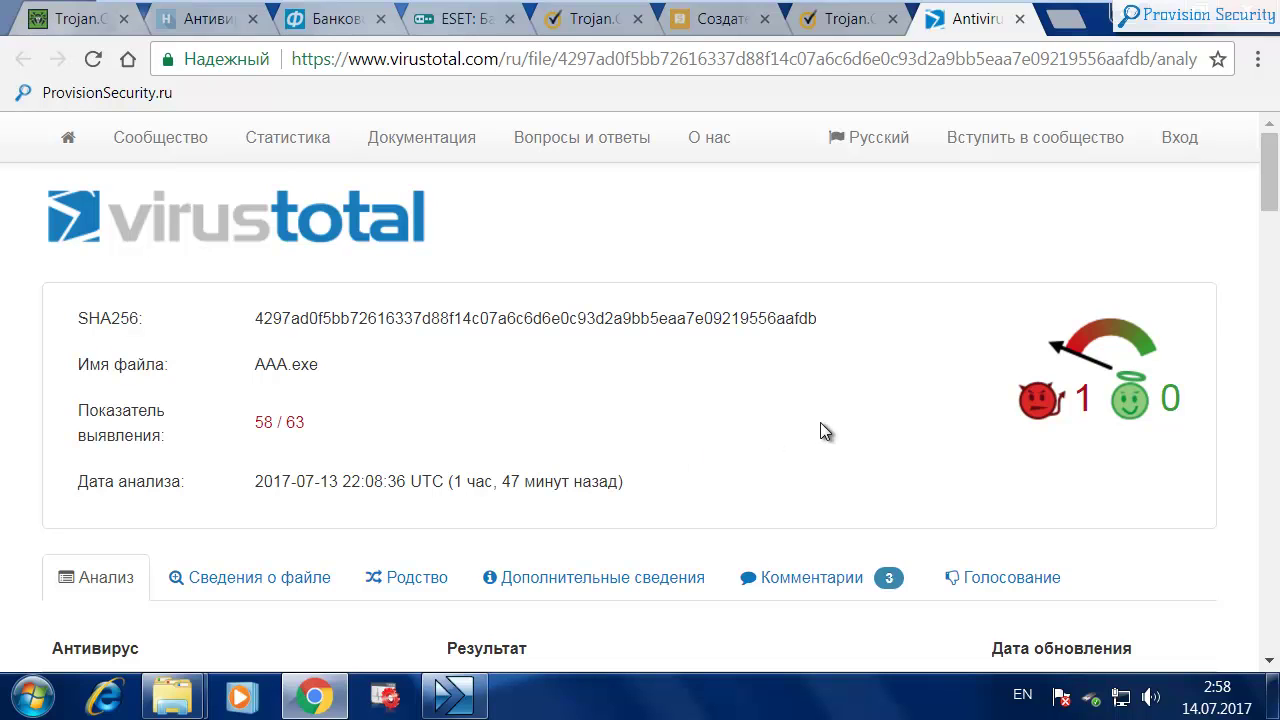
Find DrWeb in the antivirus results table and highlight its verdict.
scroll(805, 424, down, 2)
scroll(785, 414, down, 4)
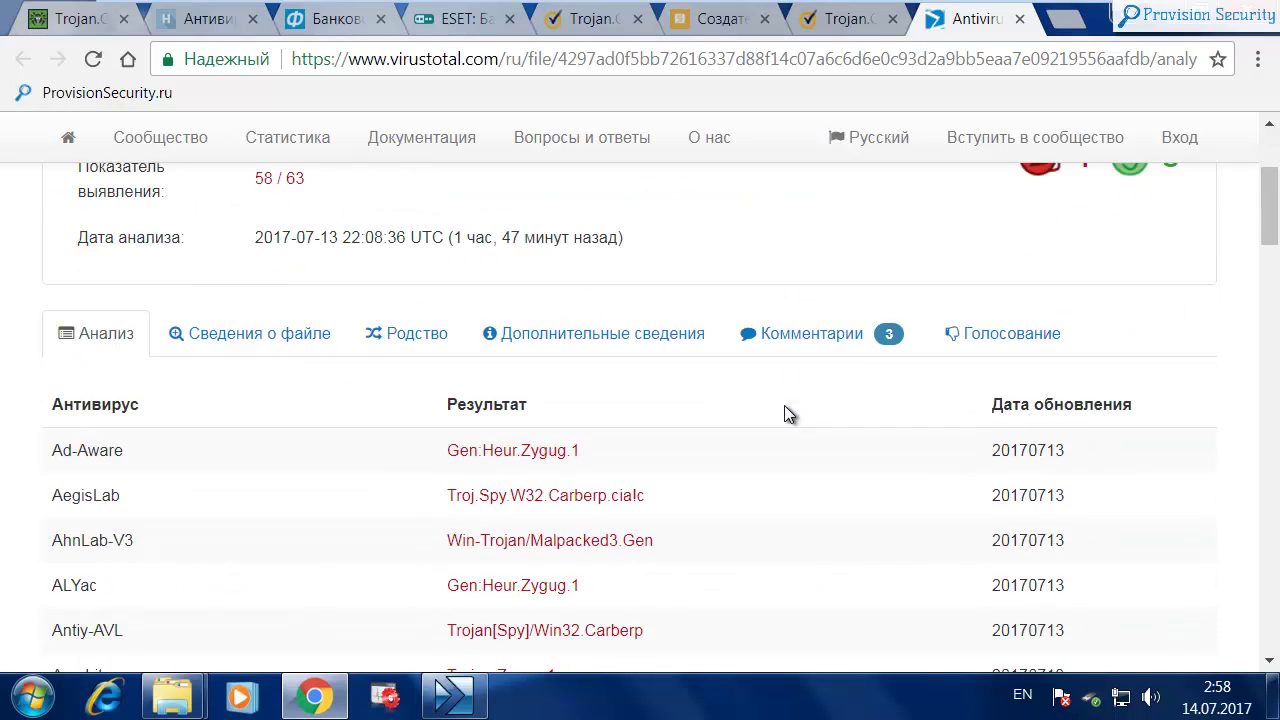
scroll(785, 408, down, 4)
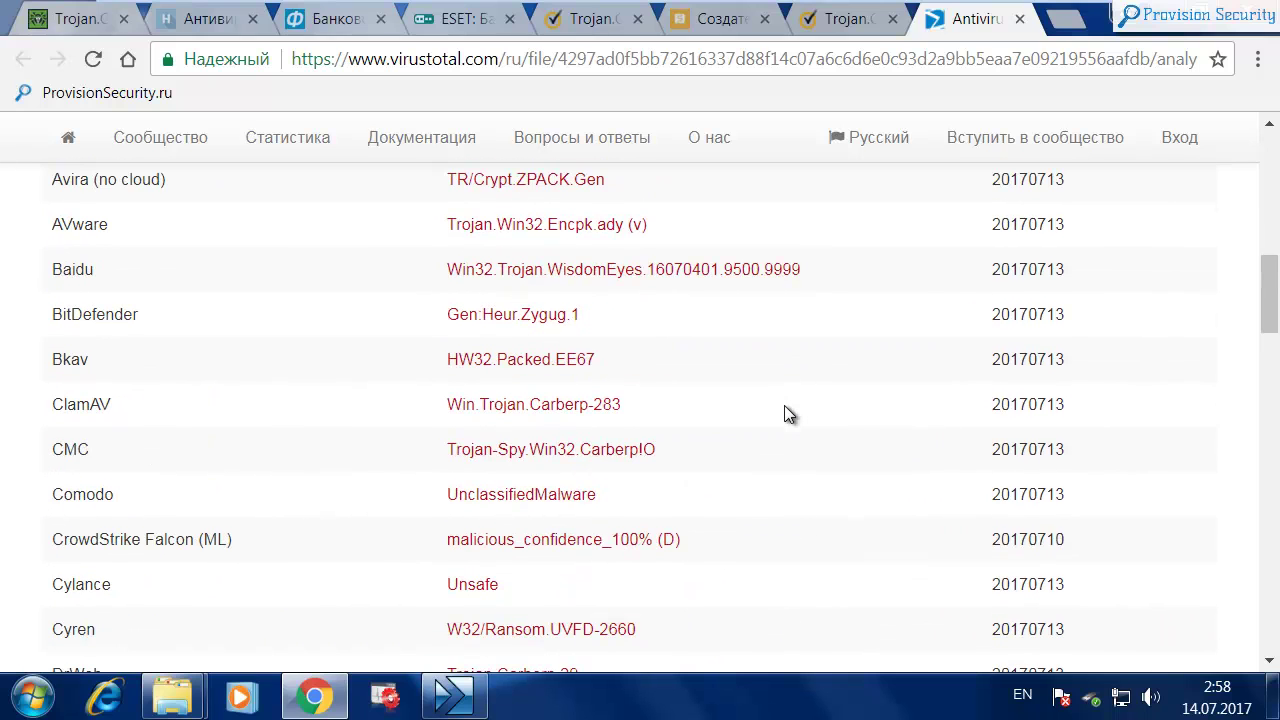
scroll(784, 405, down, 2)
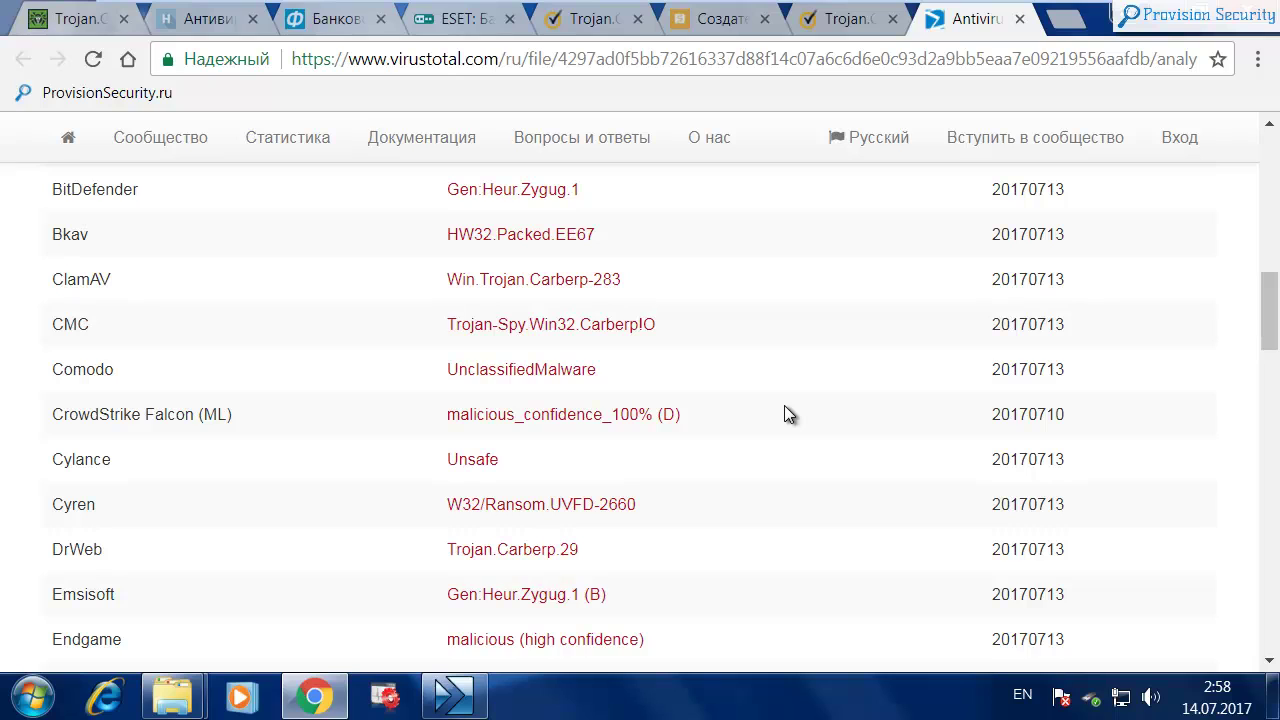
drag(445, 547, 625, 546)
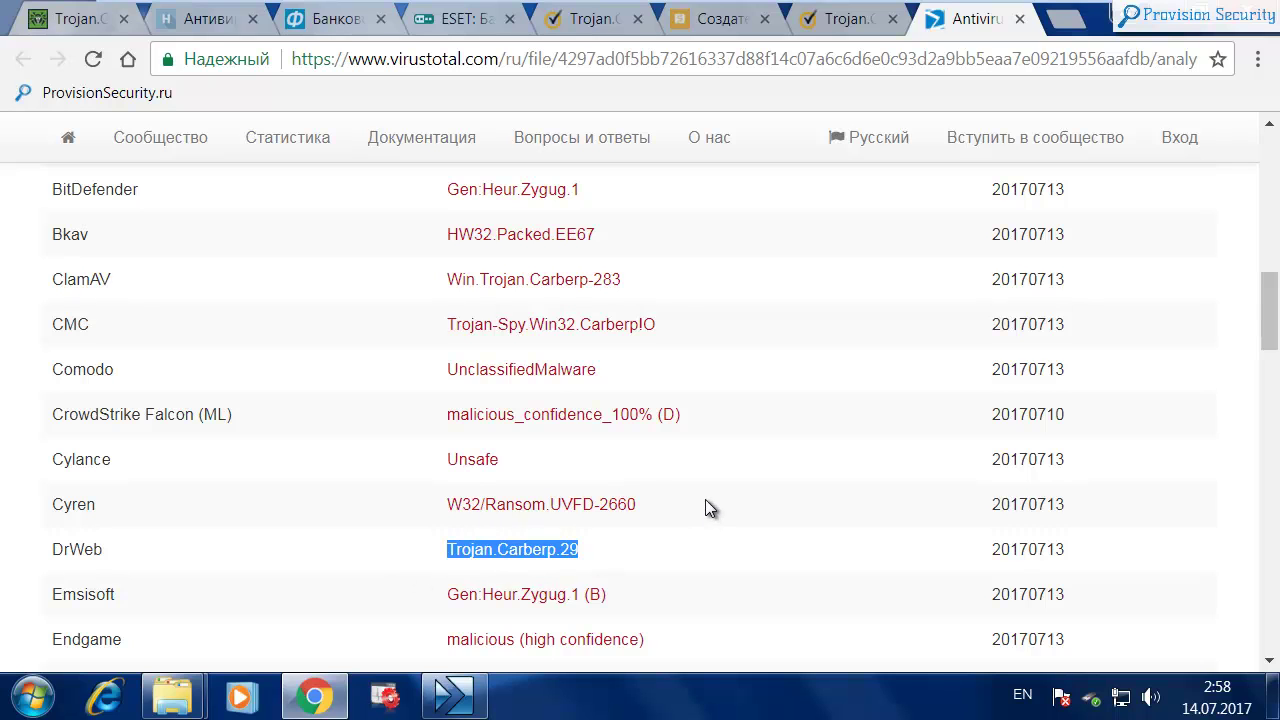
Find Jiangmin in the antivirus results, highlight its verdict, and clear the highlight.
scroll(708, 503, down, 5)
scroll(708, 495, up, 2)
scroll(711, 492, down, 1)
scroll(711, 492, down, 3)
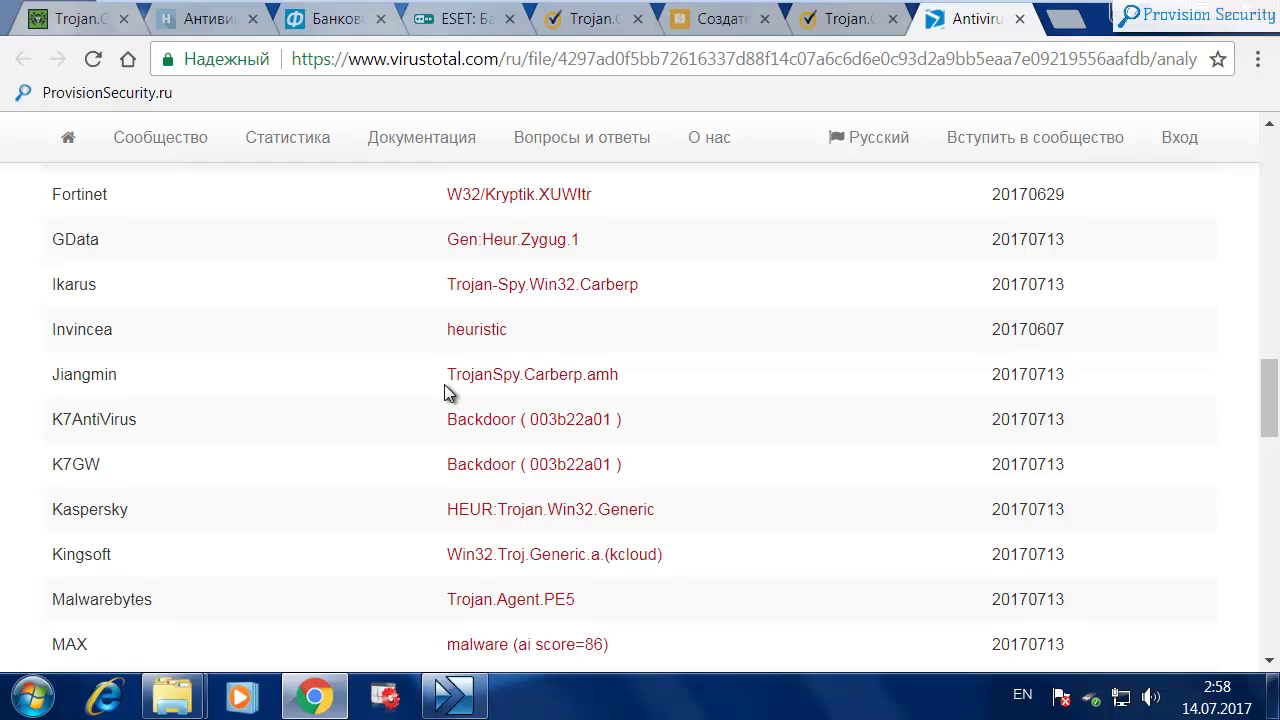
double_click(471, 374)
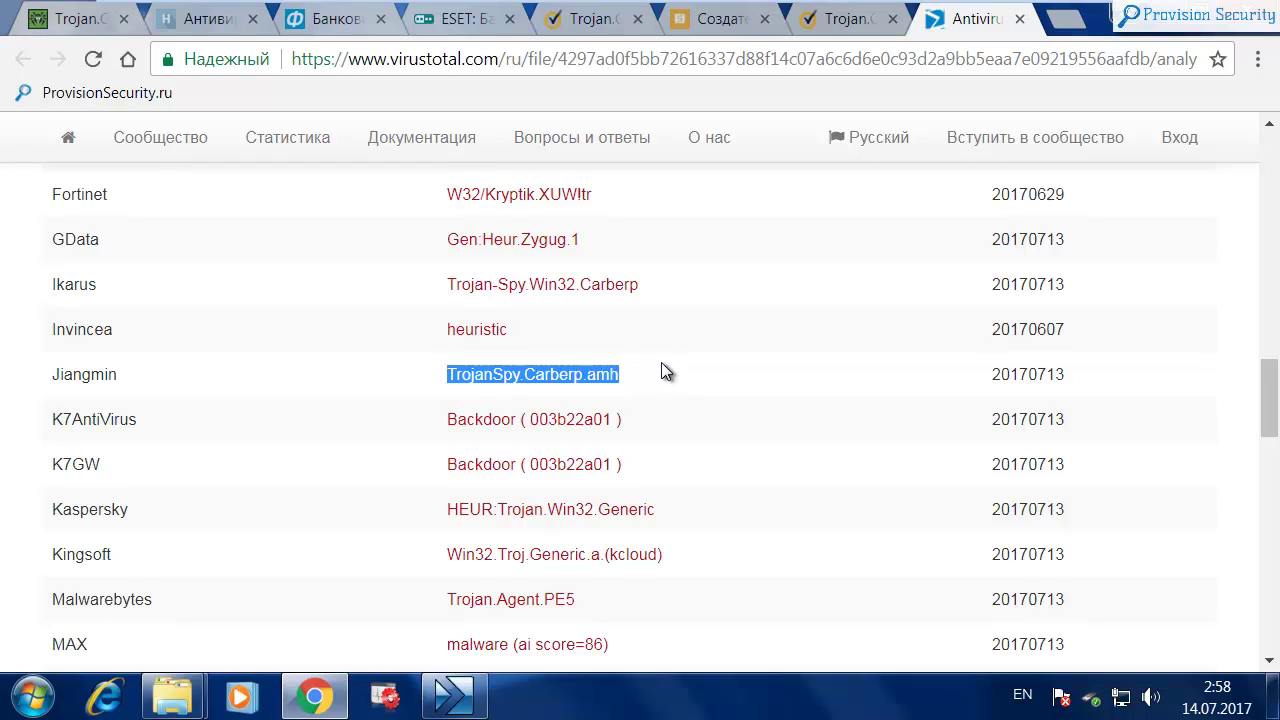
click(661, 362)
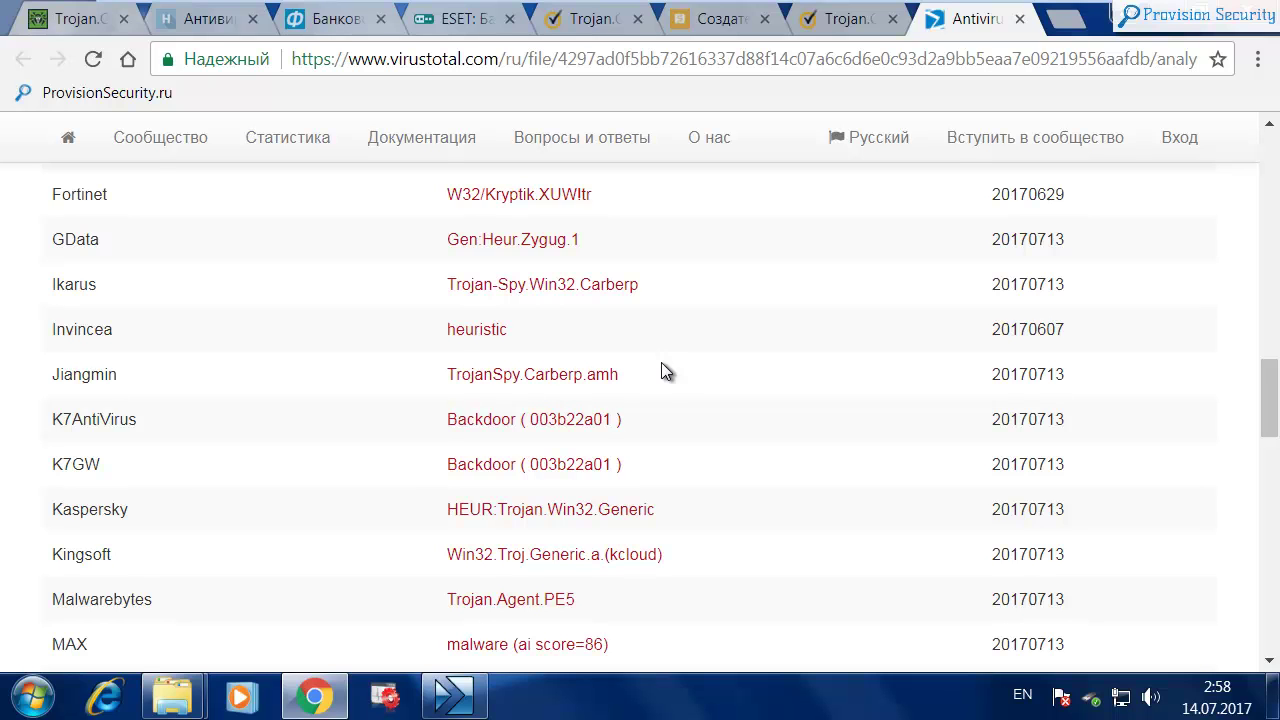
Examine the verdicts from McAfee onward to the engines at the end of the table that did not flag the file.
scroll(668, 366, down, 6)
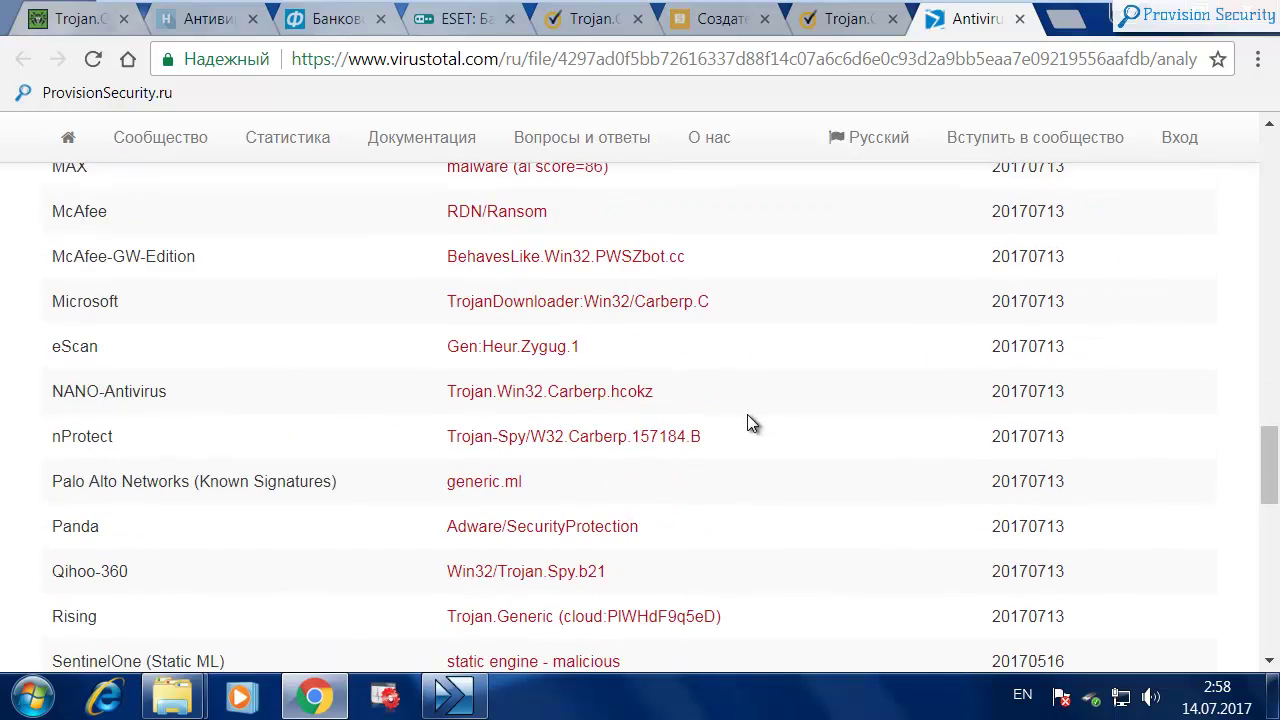
scroll(756, 435, down, 1)
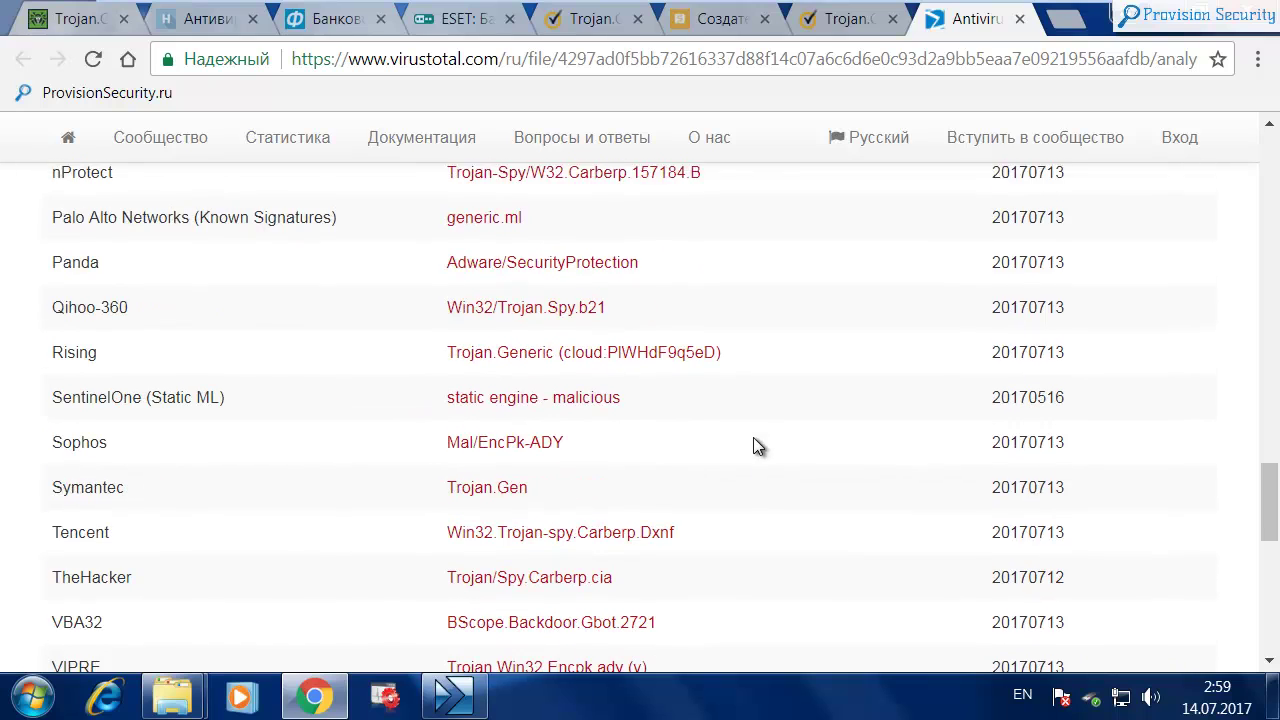
scroll(700, 435, up, 4)
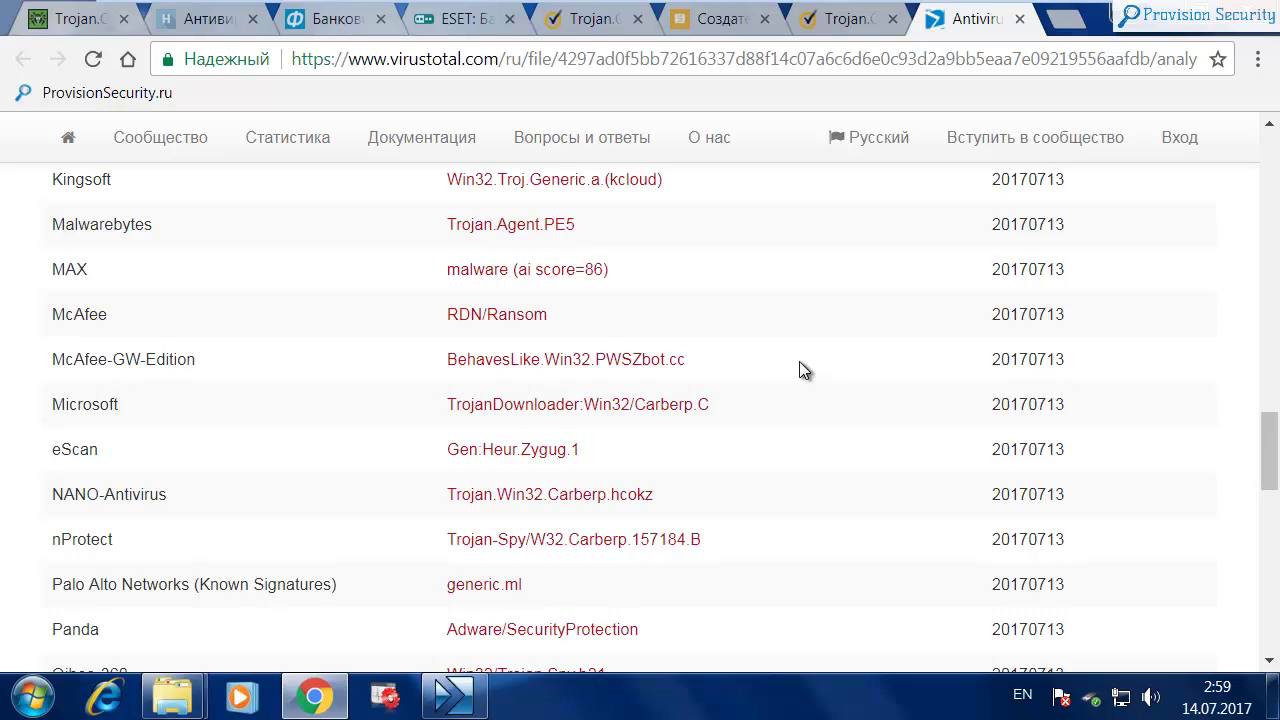
scroll(818, 393, down, 9)
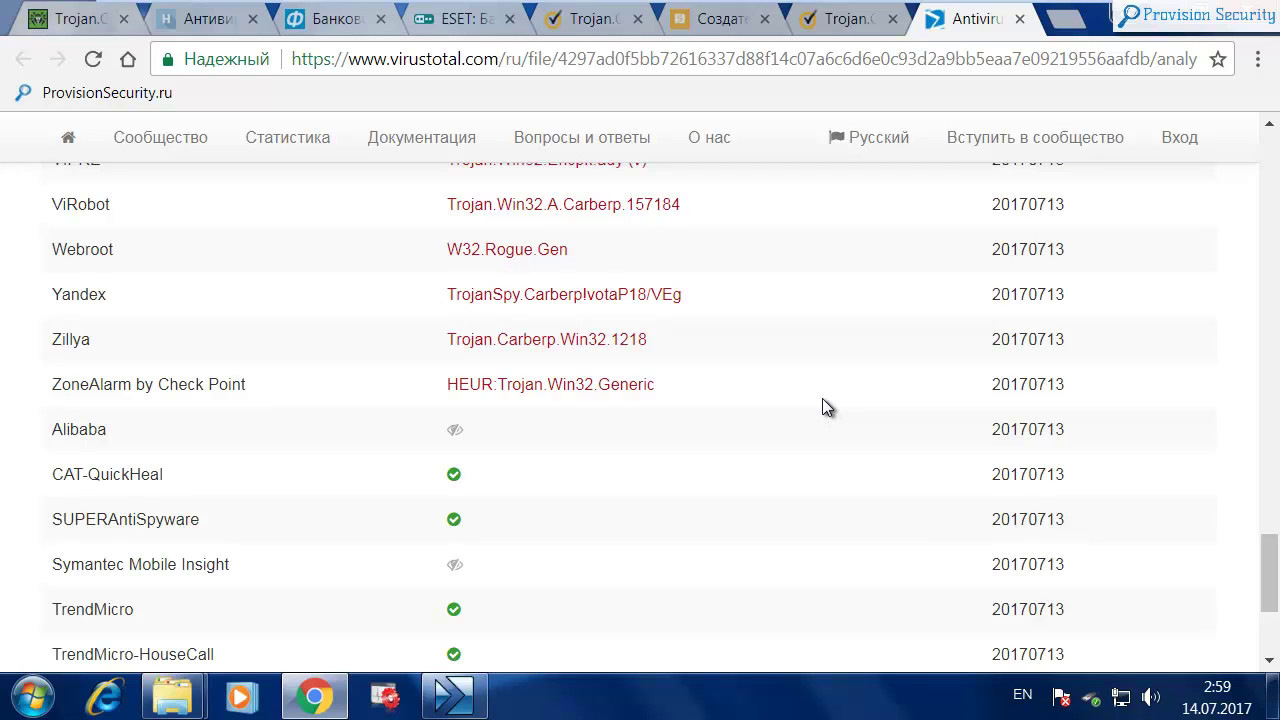
scroll(606, 360, up, 1)
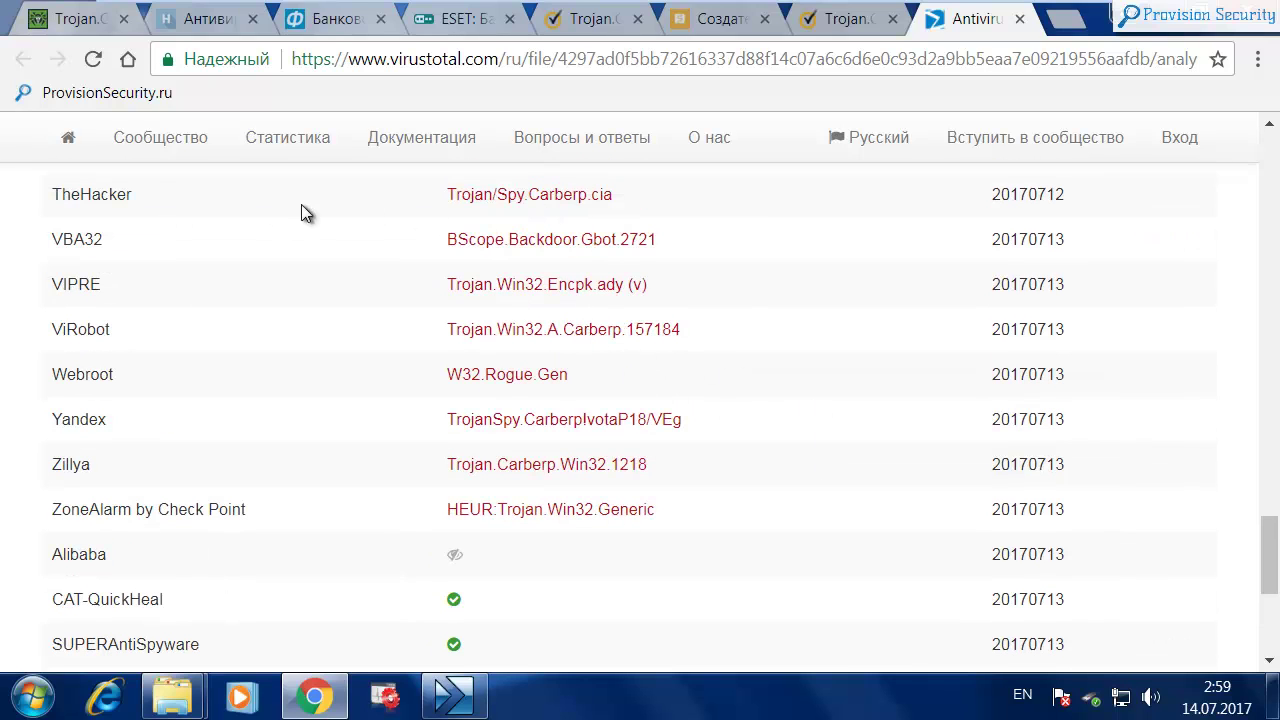
scroll(815, 490, down, 1)
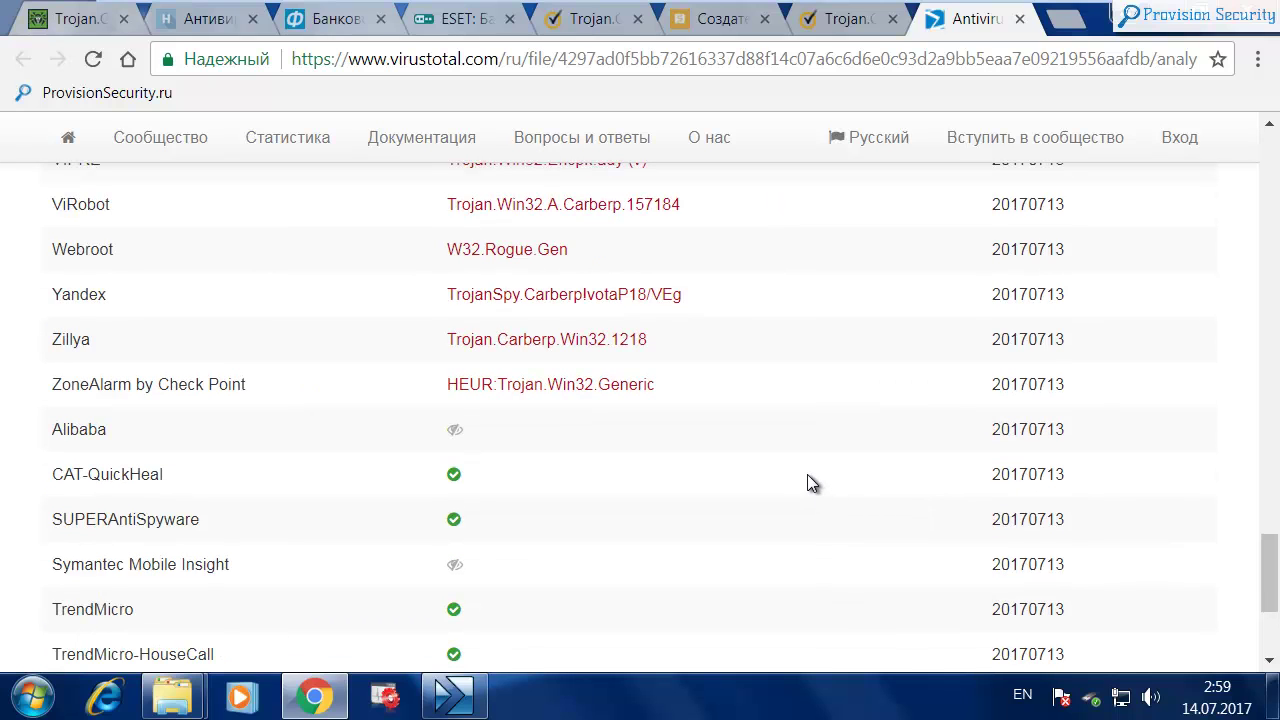
scroll(807, 474, down, 3)
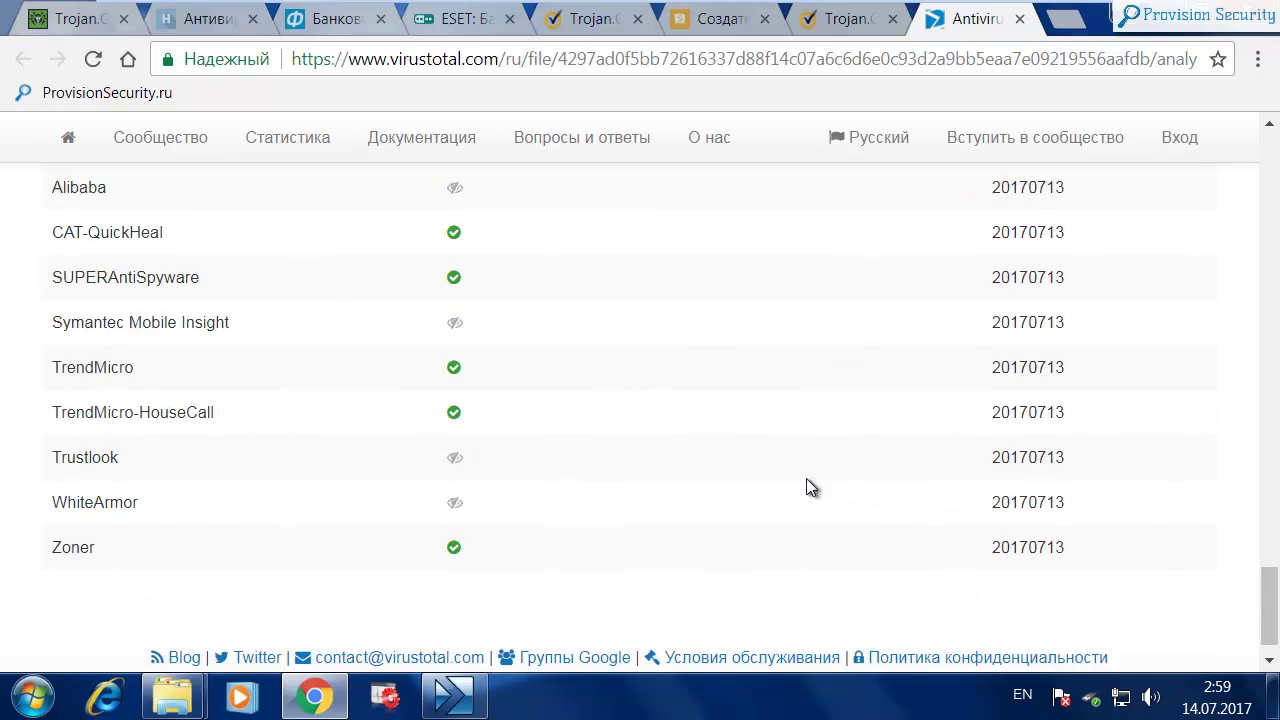
Open the report's file details (Сведения о файле) and look over the FileVersionInfo properties.
scroll(806, 505, up, 5)
scroll(806, 528, up, 15)
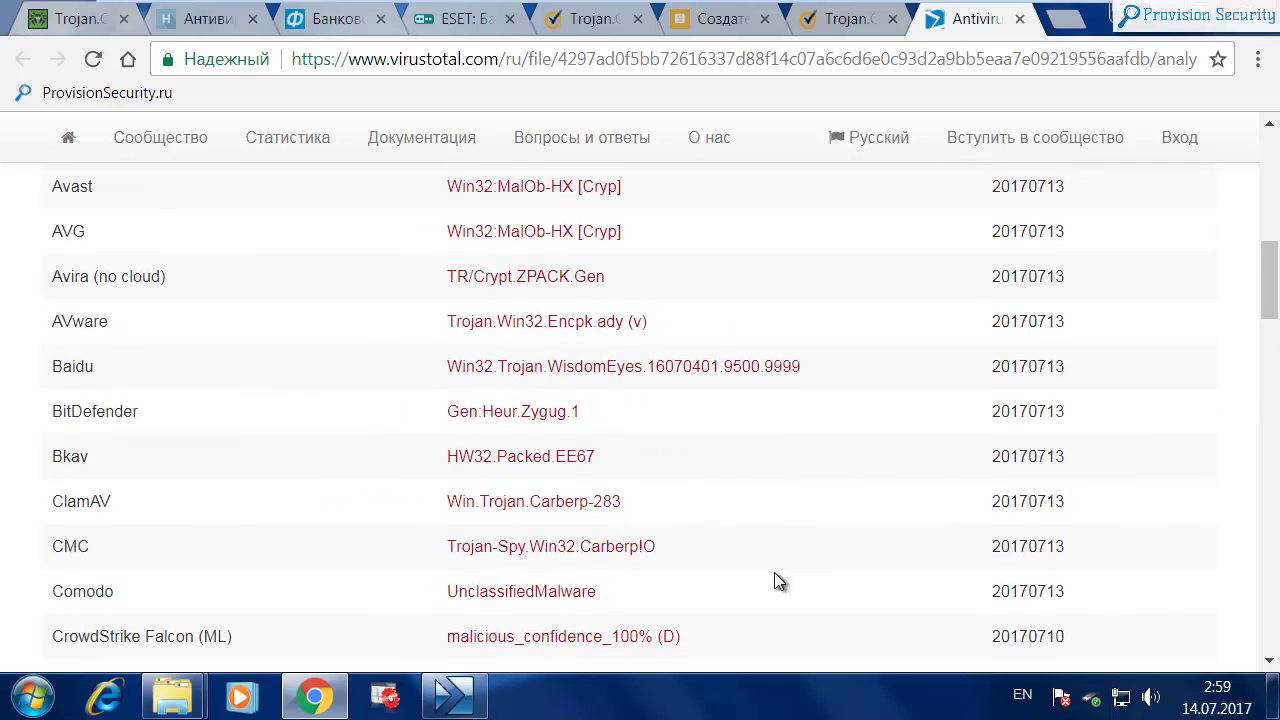
scroll(700, 500, up, 2)
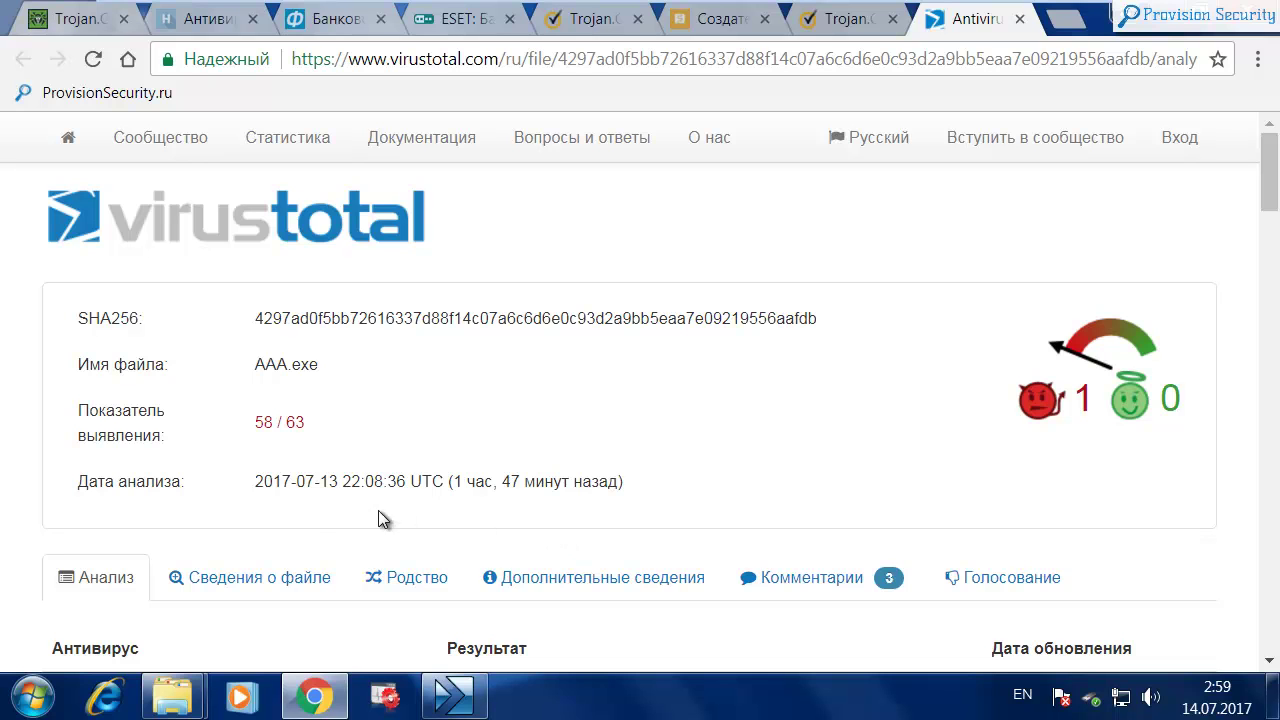
click(286, 578)
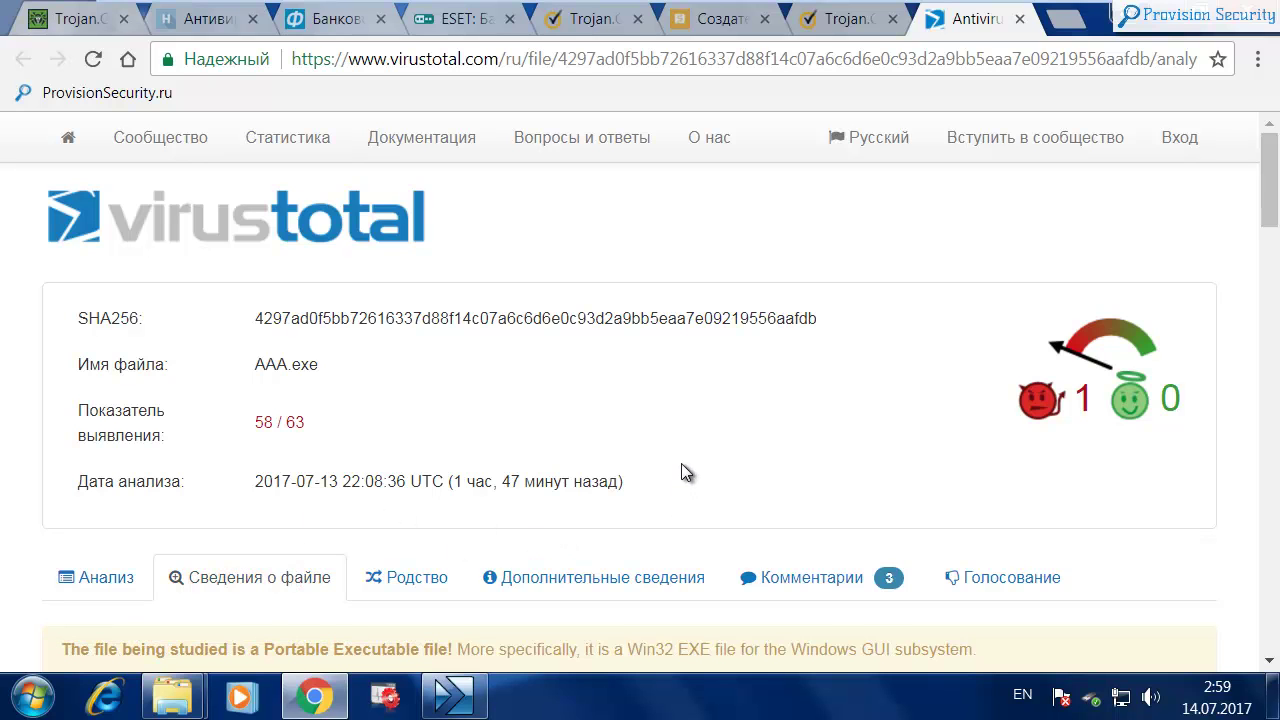
scroll(676, 461, down, 5)
scroll(640, 400, up, 3)
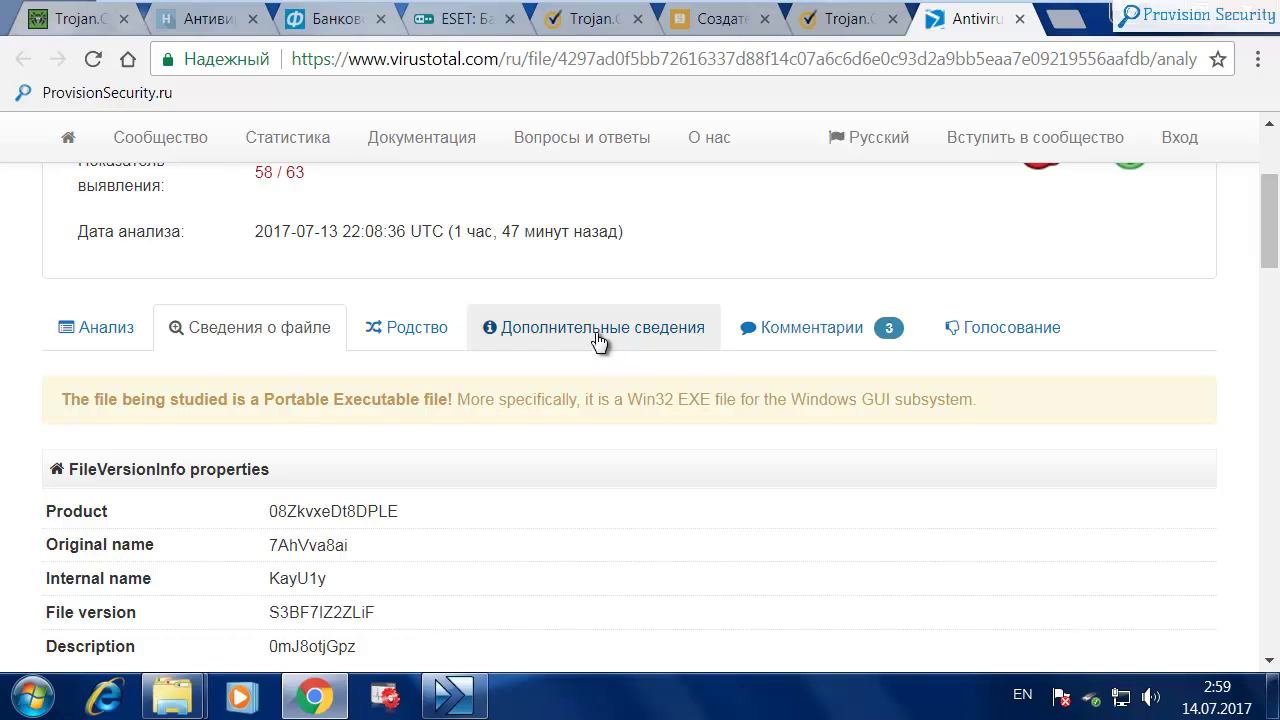
Review the additional information on file identification, submission dates and known file names, then return to the analysis results.
click(598, 341)
scroll(675, 399, down, 5)
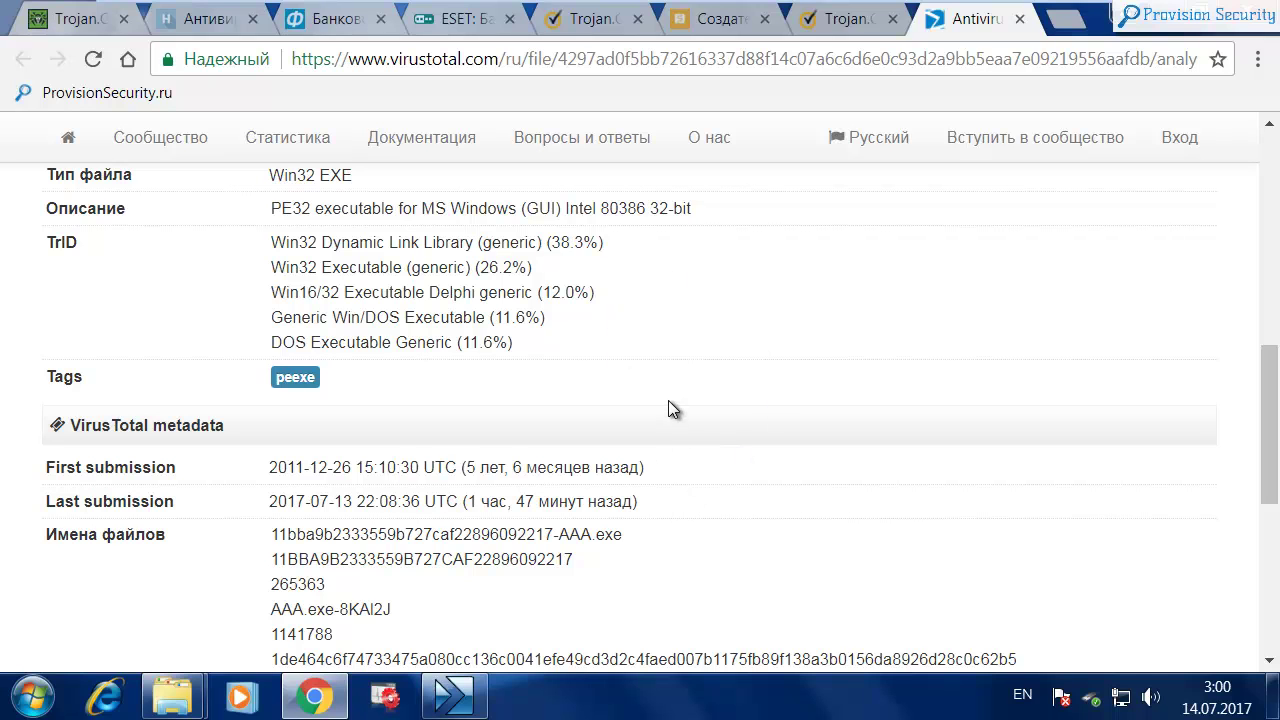
scroll(672, 408, down, 5)
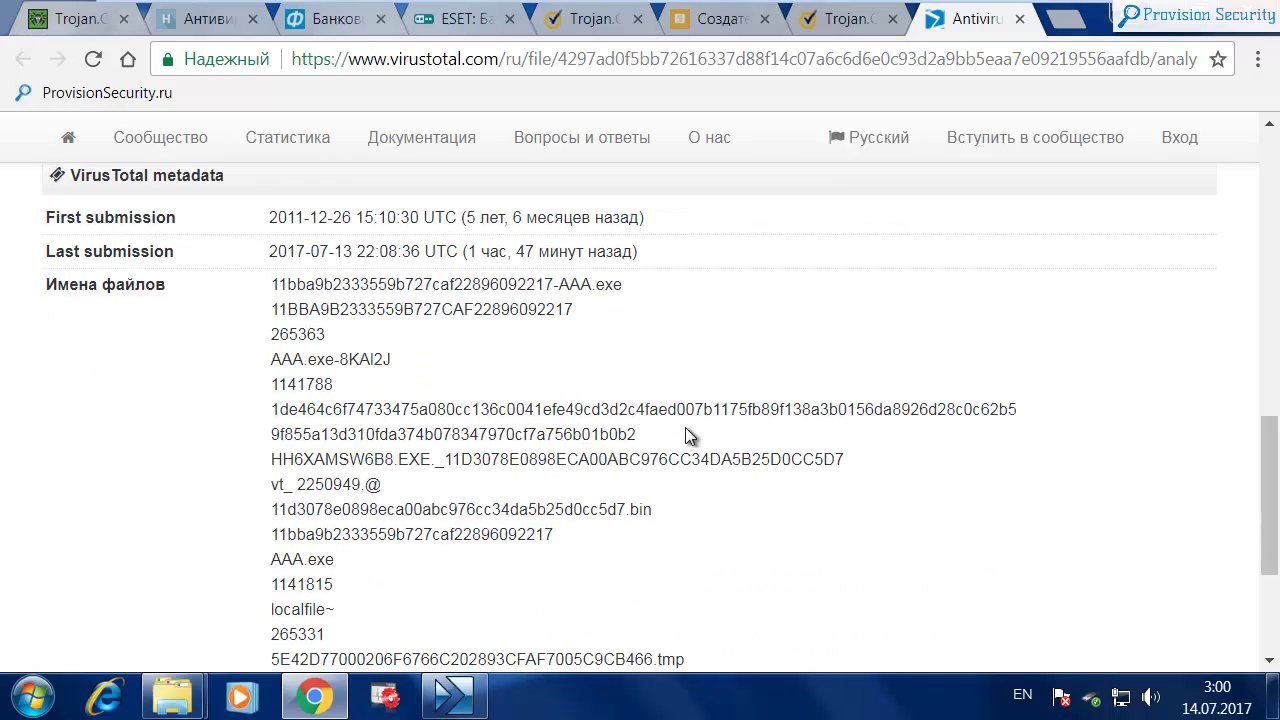
scroll(382, 544, up, 3)
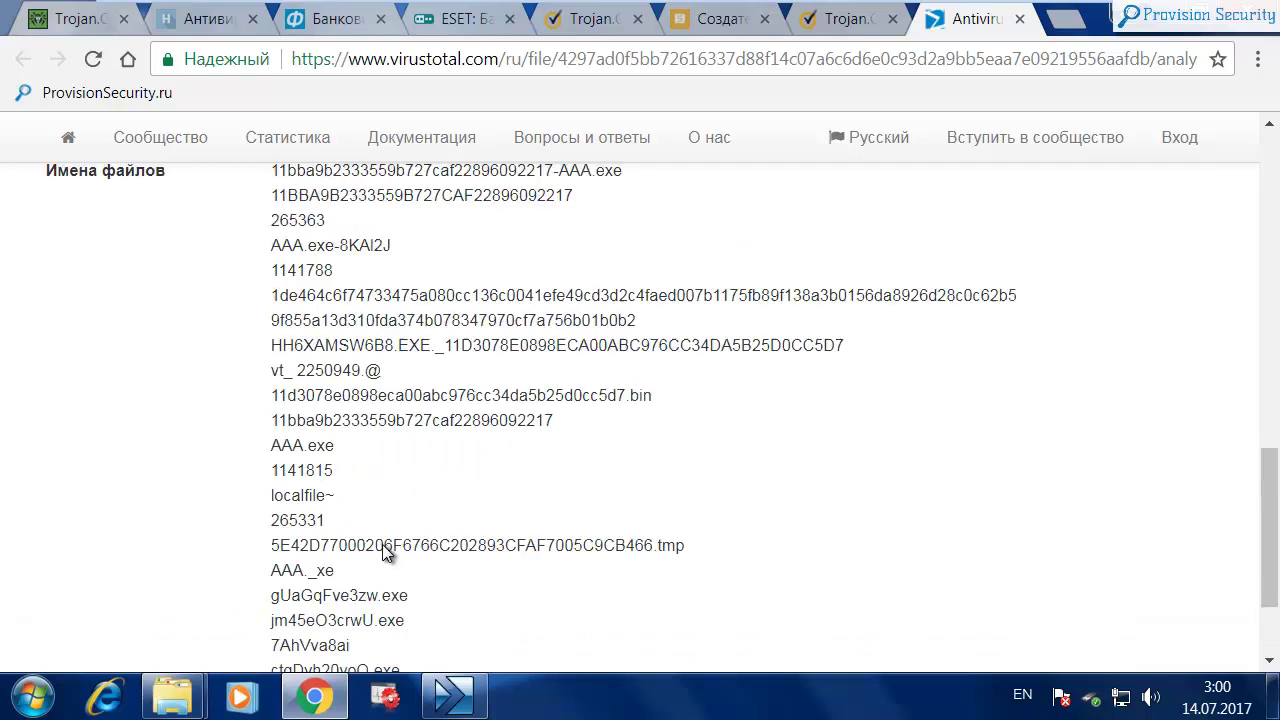
scroll(383, 442, up, 1)
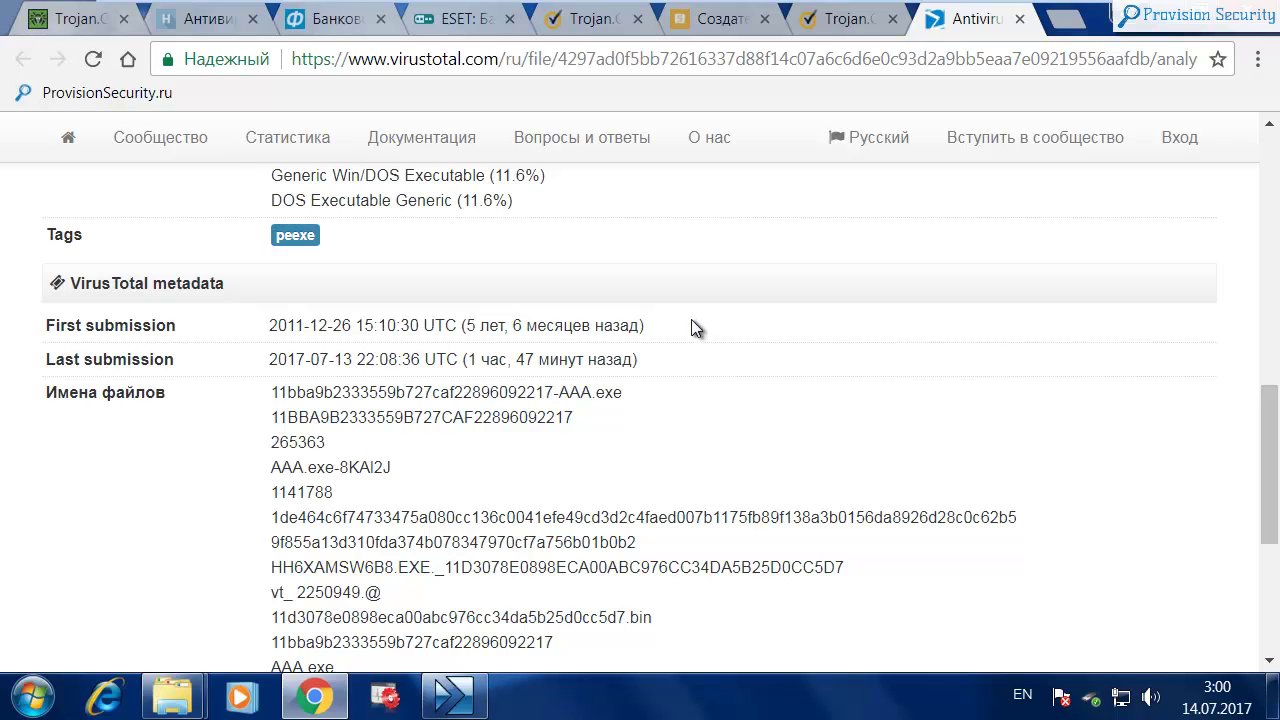
scroll(762, 485, up, 8)
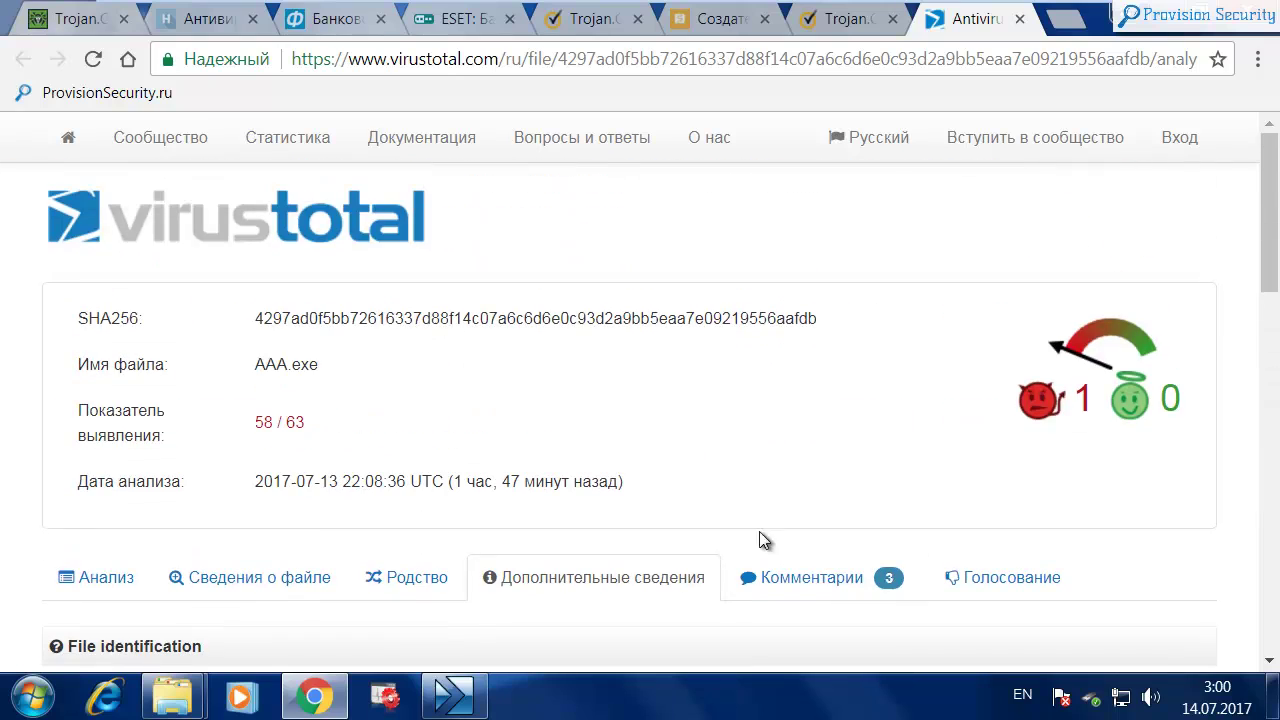
click(80, 566)
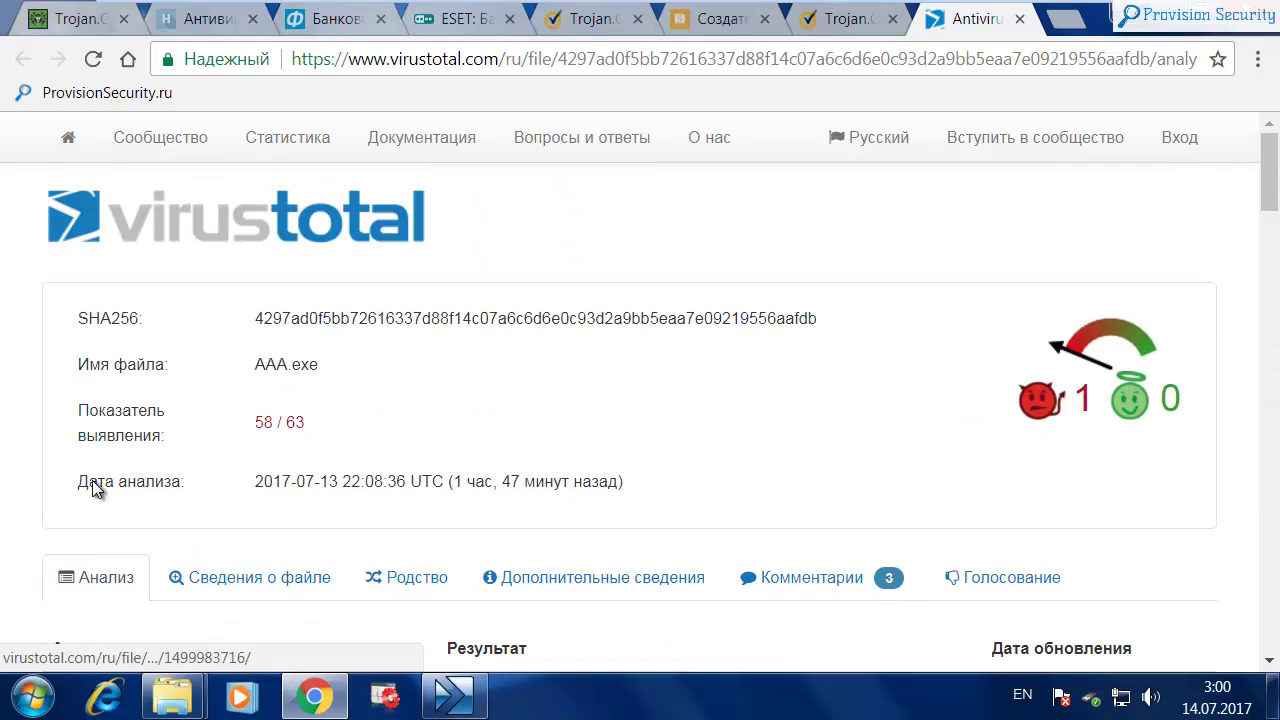
Switch to the open Dr.Web virus library page on Trojan.Carberp and look through its description and list of variants.
click(64, 22)
scroll(946, 471, down, 3)
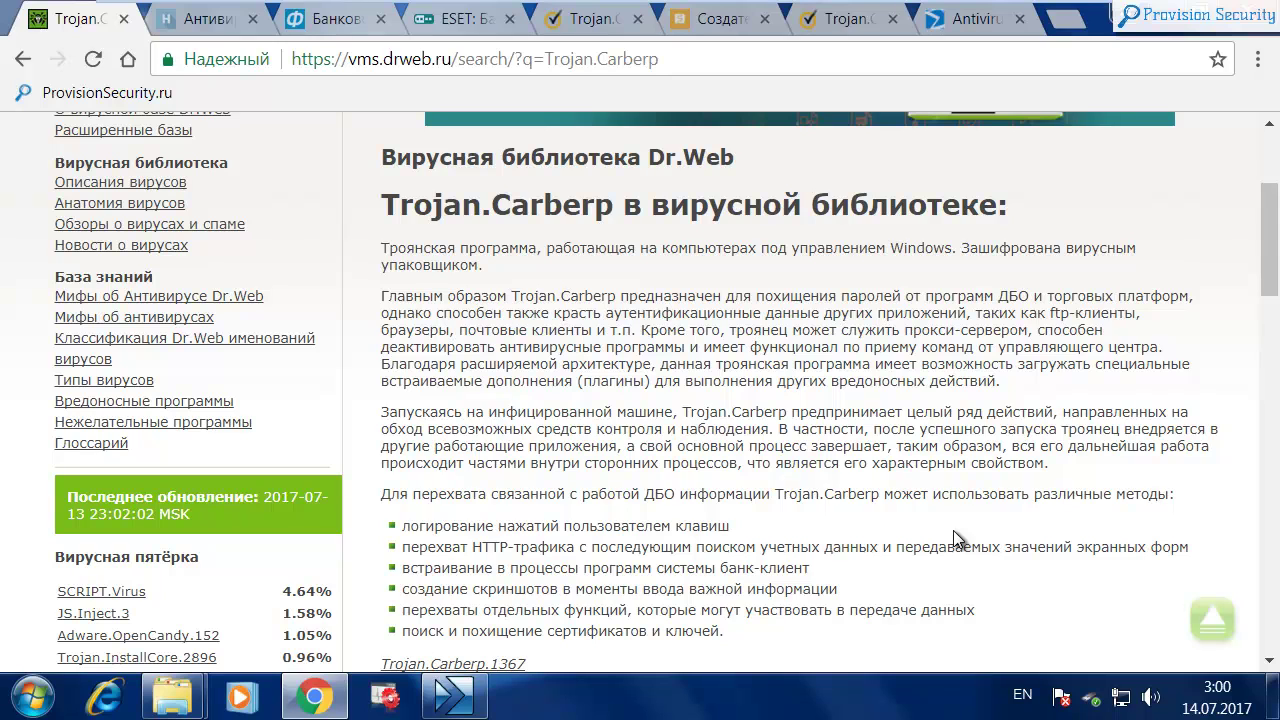
scroll(953, 530, down, 1)
scroll(954, 529, down, 1)
scroll(954, 529, down, 1)
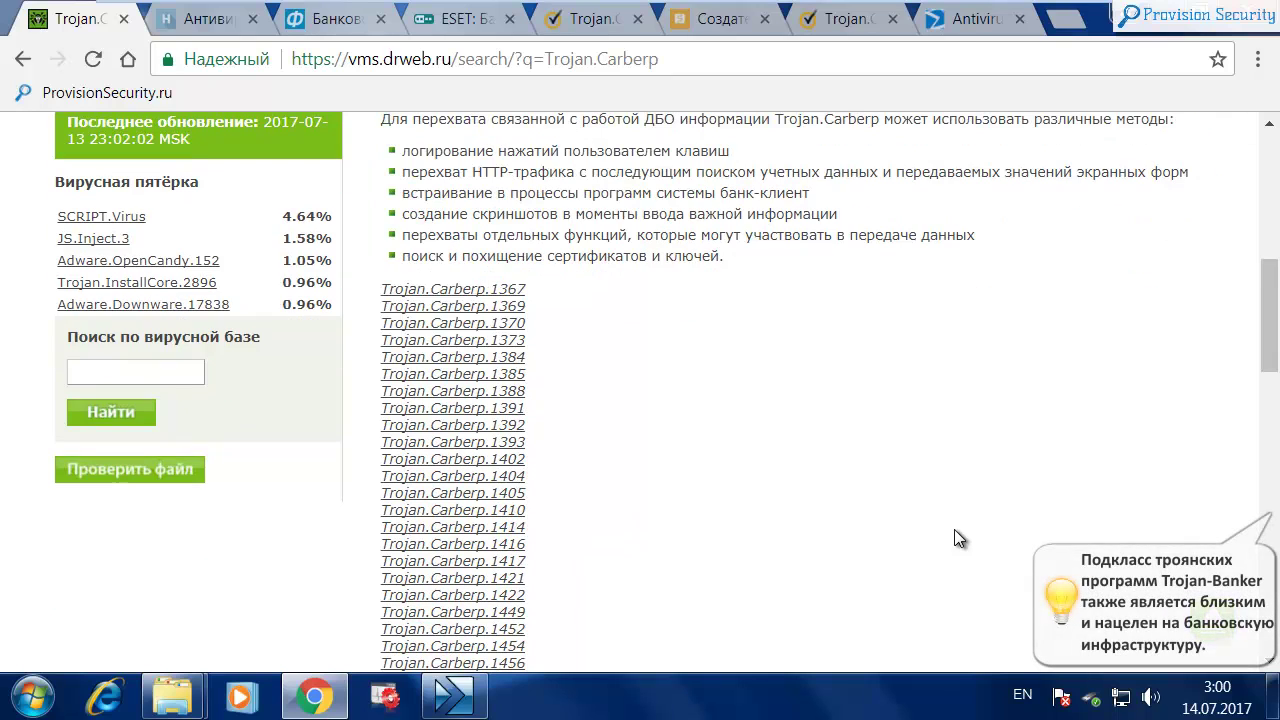
scroll(954, 530, down, 1)
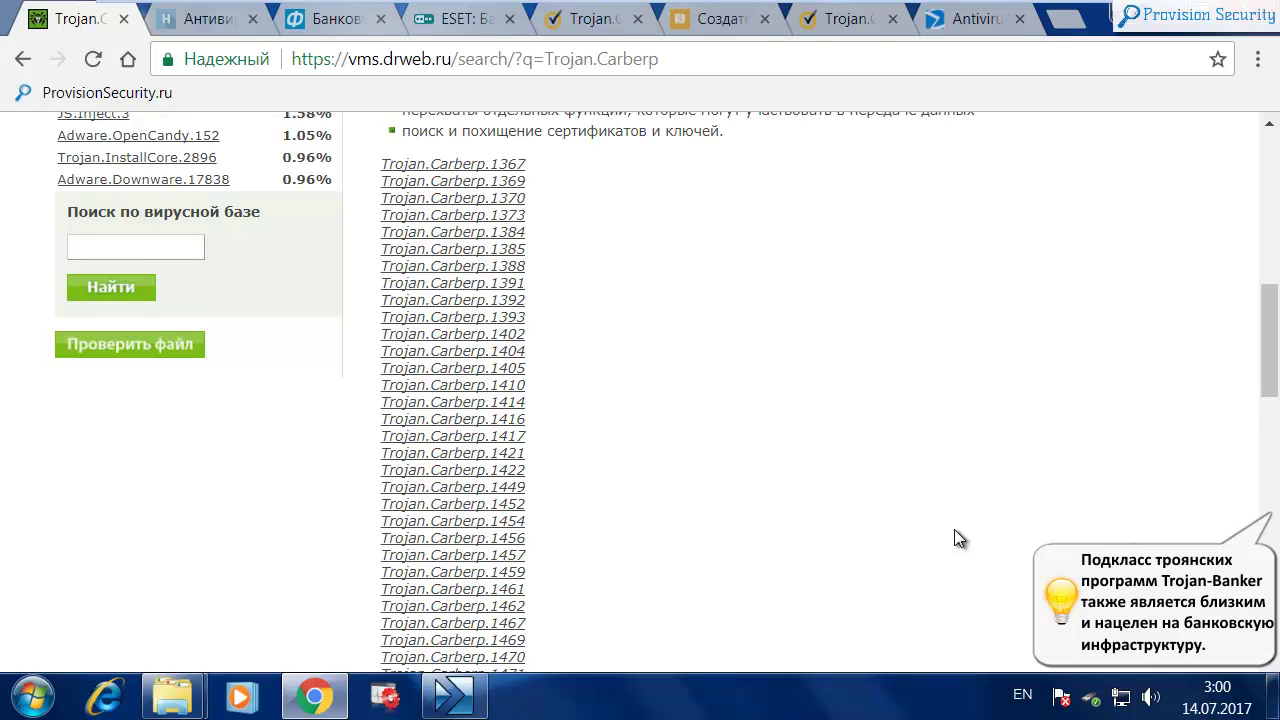
scroll(954, 530, down, 1)
scroll(954, 530, down, 3)
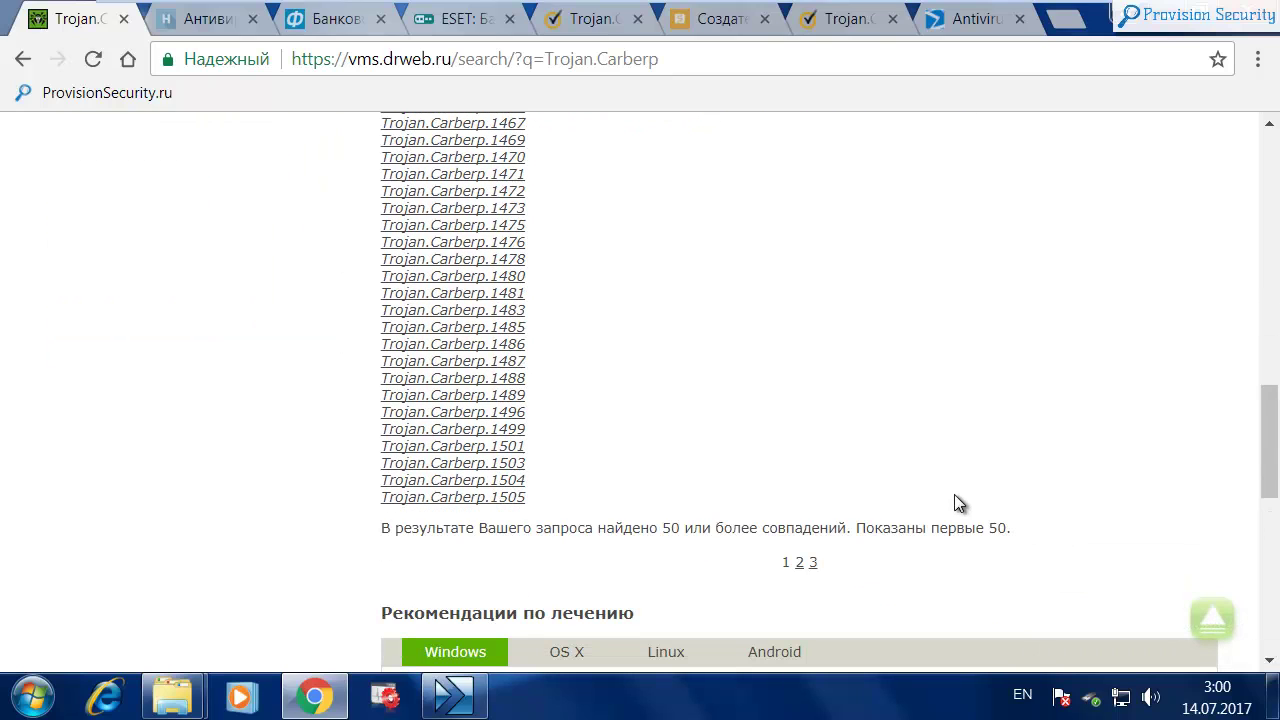
Reread the Dr.Web description of Trojan.Carberp's purpose, behaviour on an infected machine and data interception methods.
scroll(954, 494, up, 15)
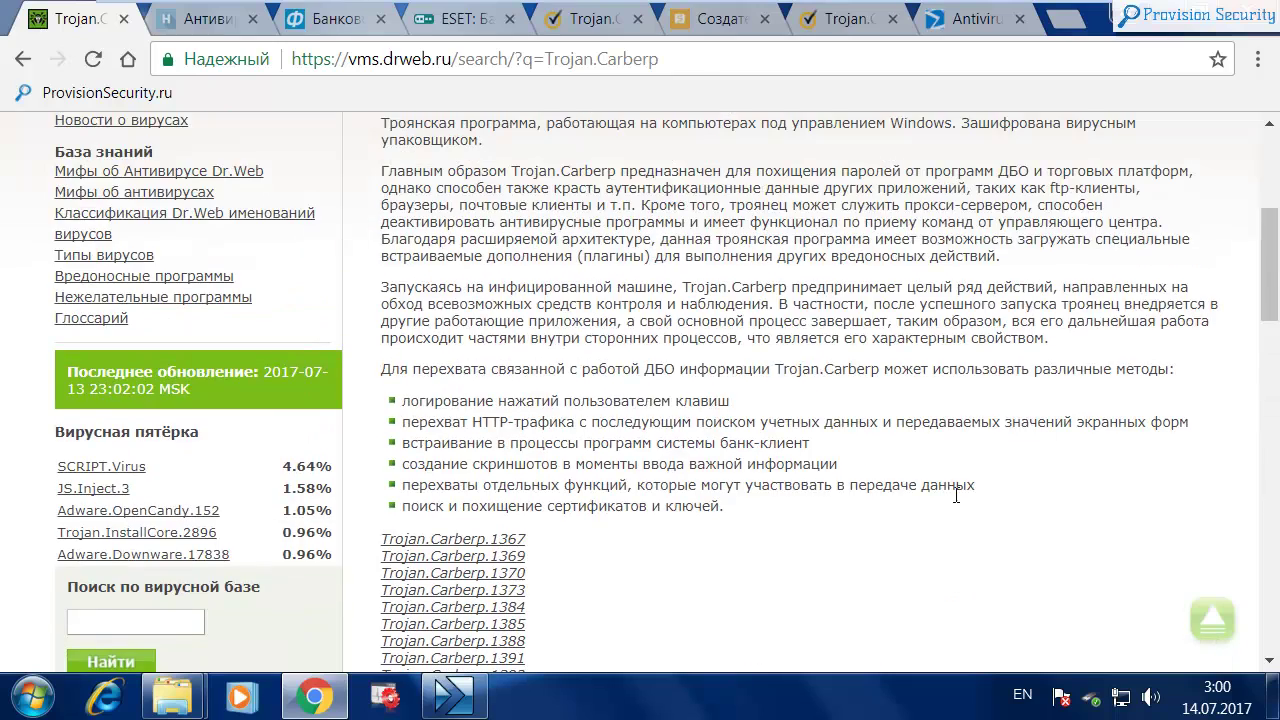
scroll(955, 498, down, 3)
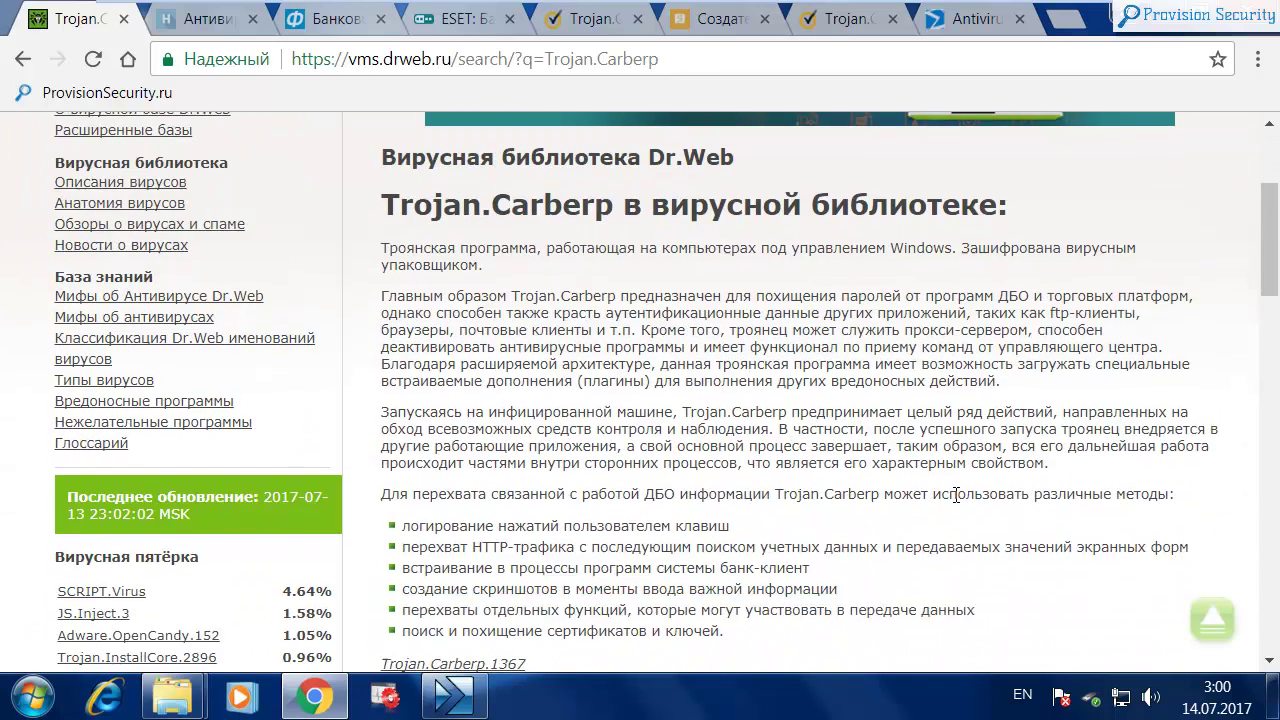
scroll(954, 494, down, 1)
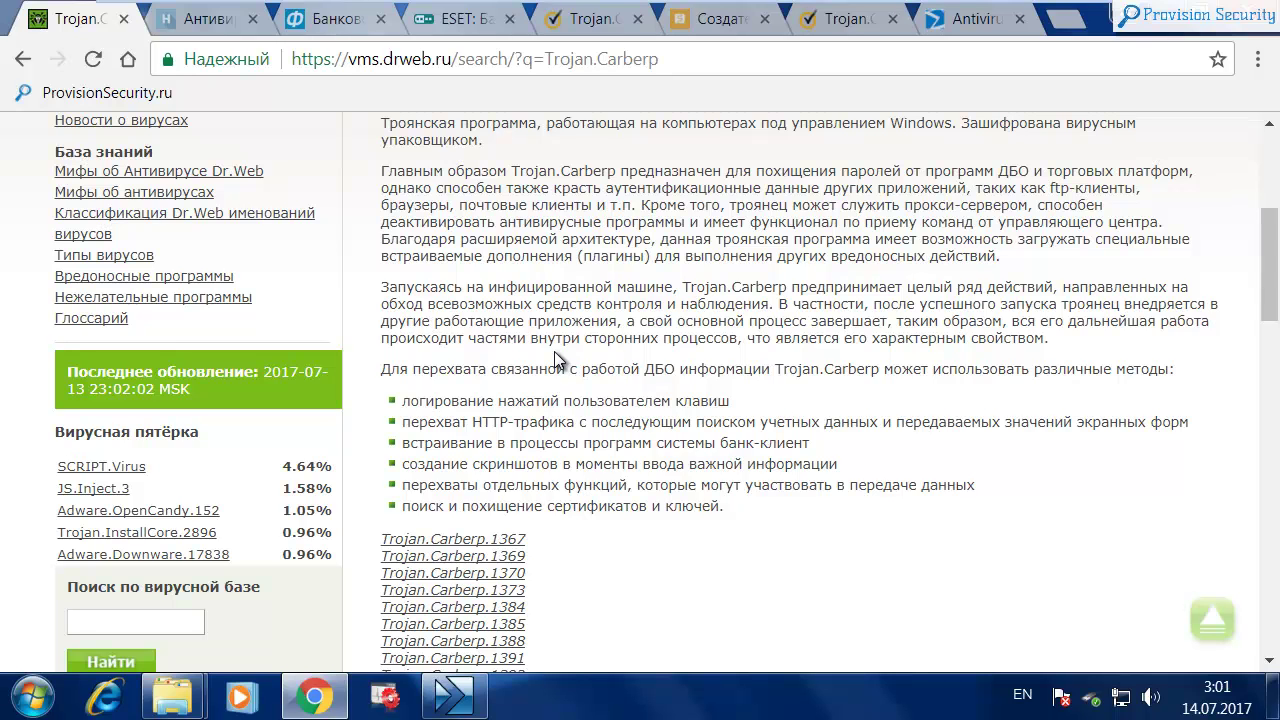
scroll(554, 351, up, 4)
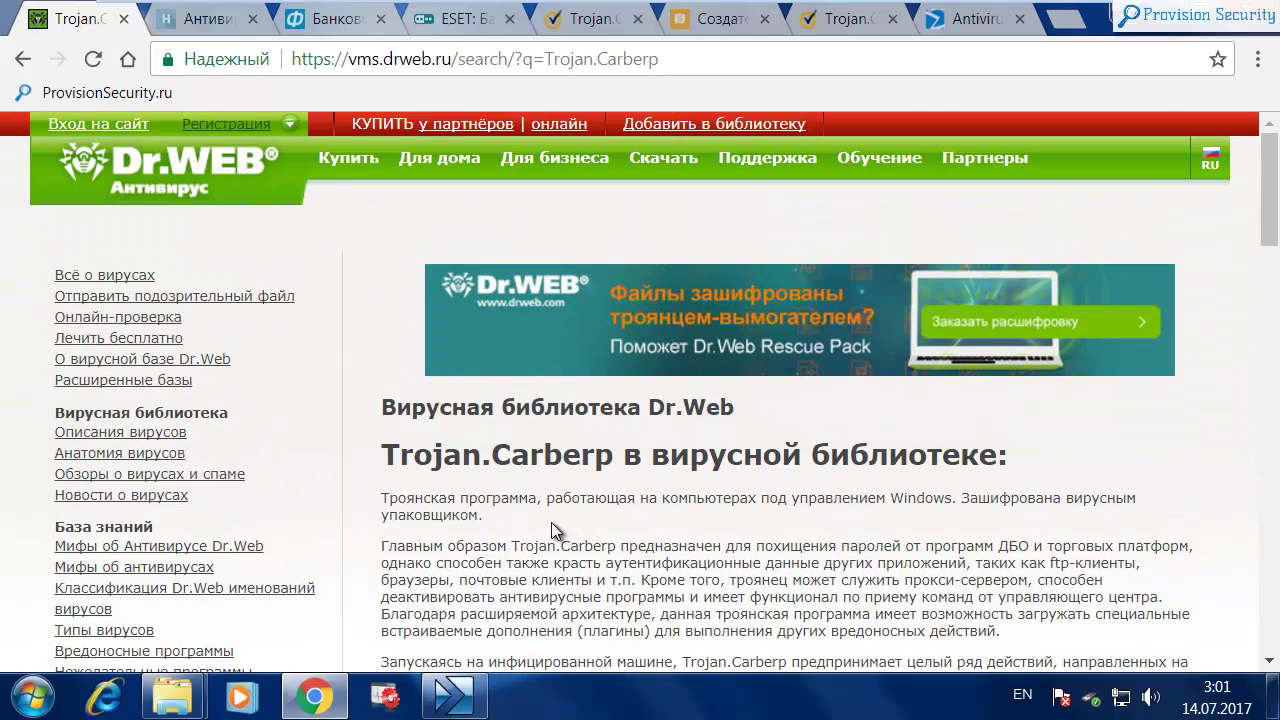
Switch to the open Habrahabr article by Dr.Web and read its passages on Trojan.Carberp variants and how the trojan spreads.
click(165, 15)
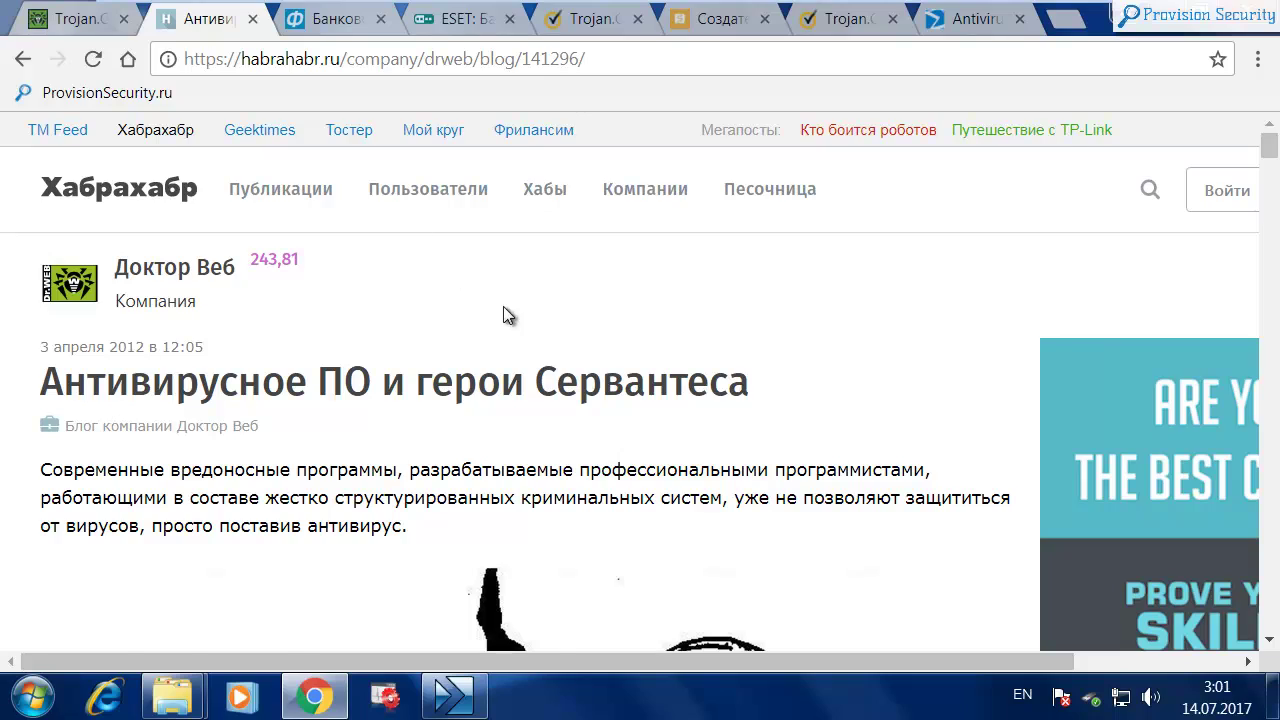
scroll(490, 316, down, 3)
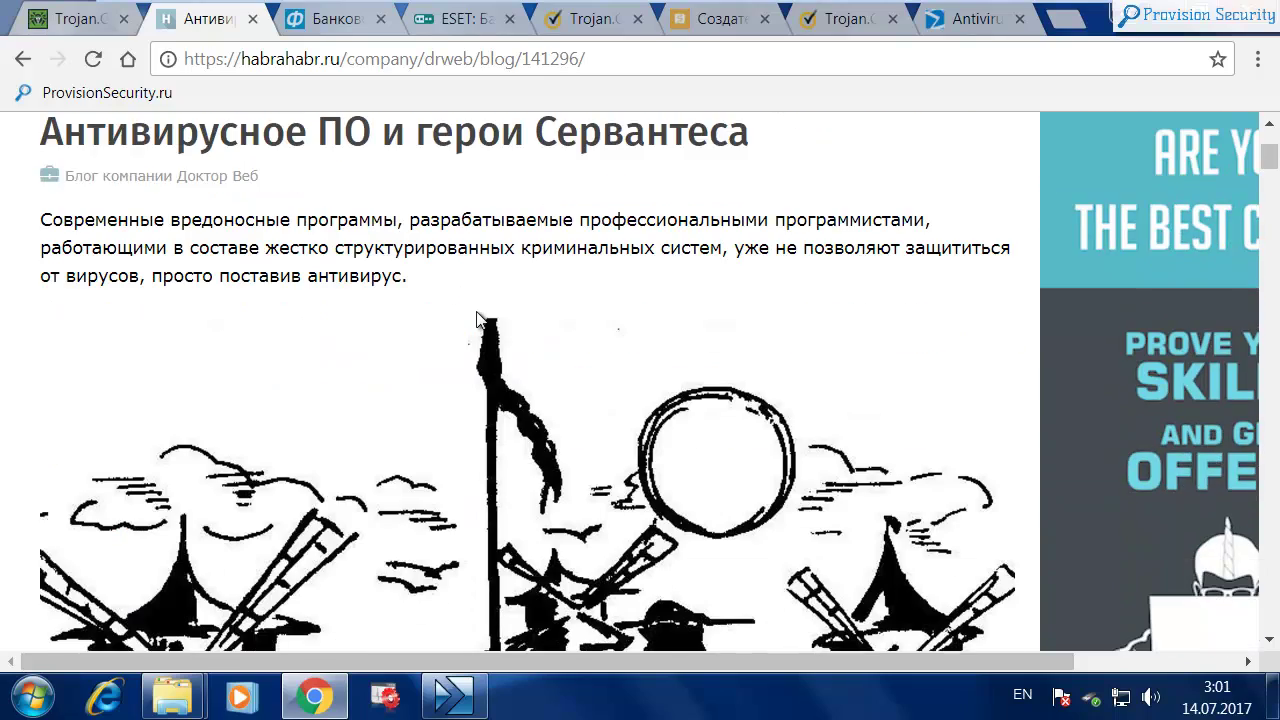
scroll(477, 320, down, 15)
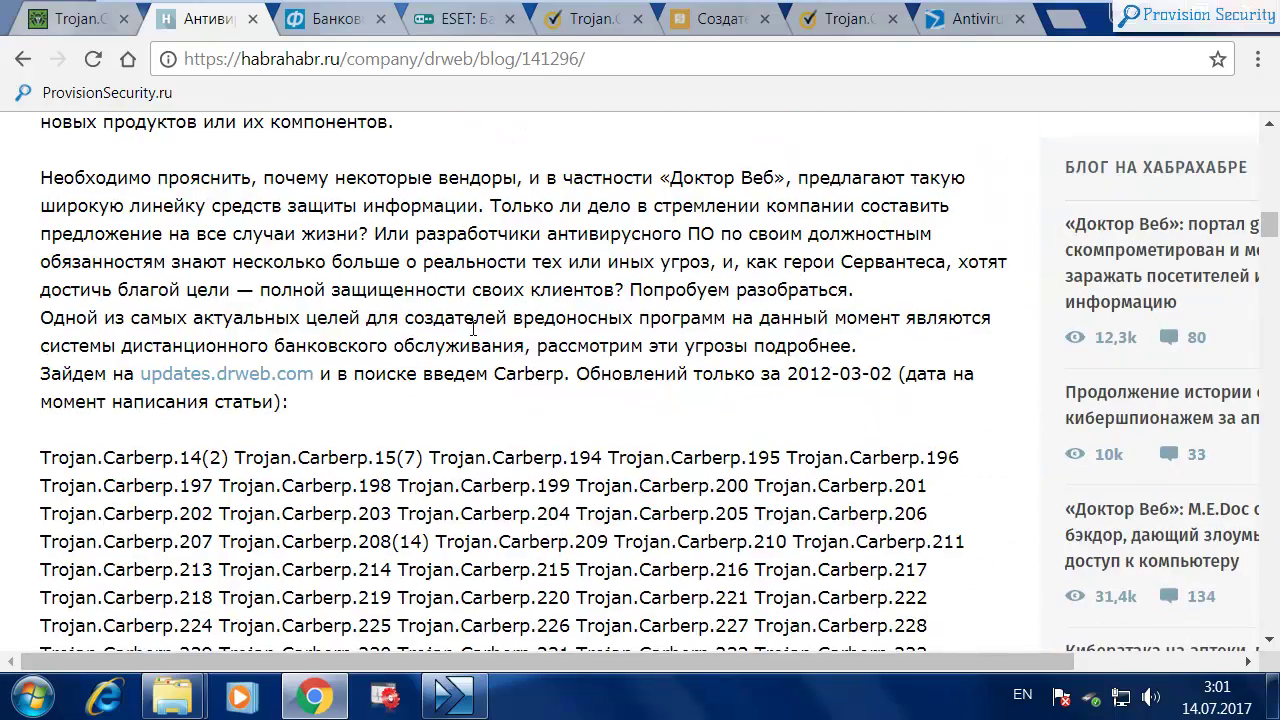
scroll(473, 328, down, 1)
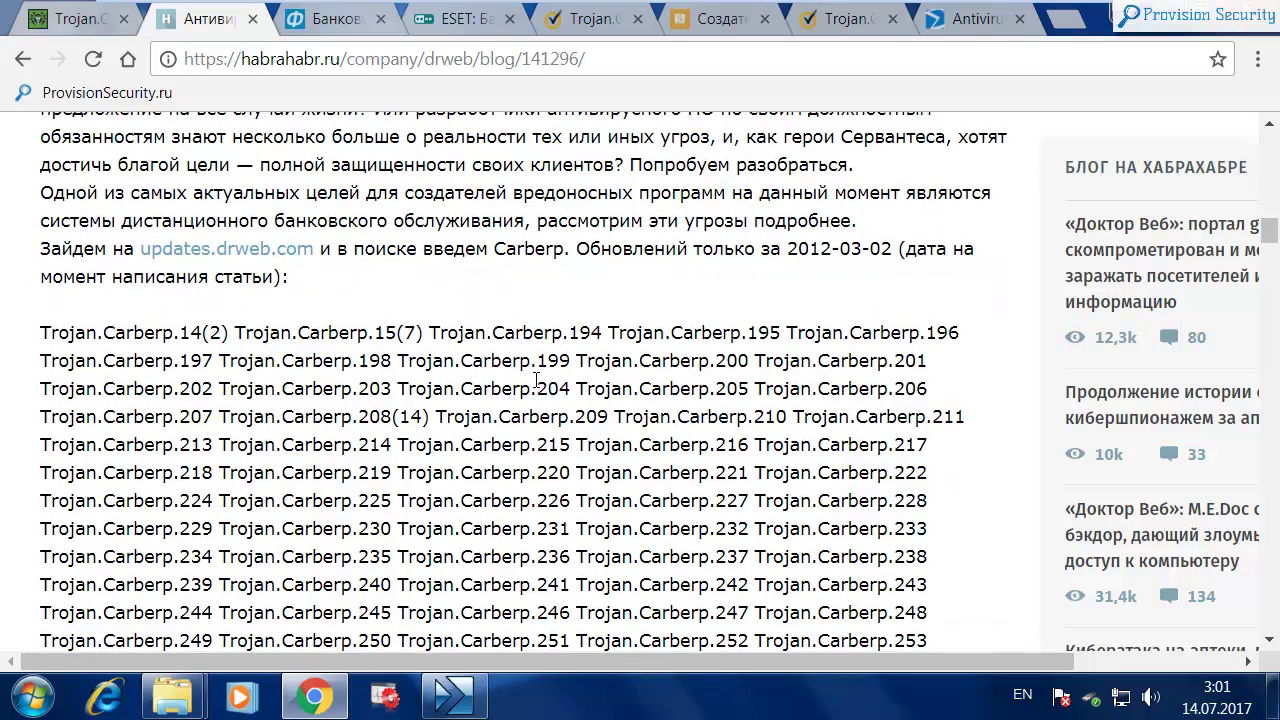
scroll(536, 380, down, 5)
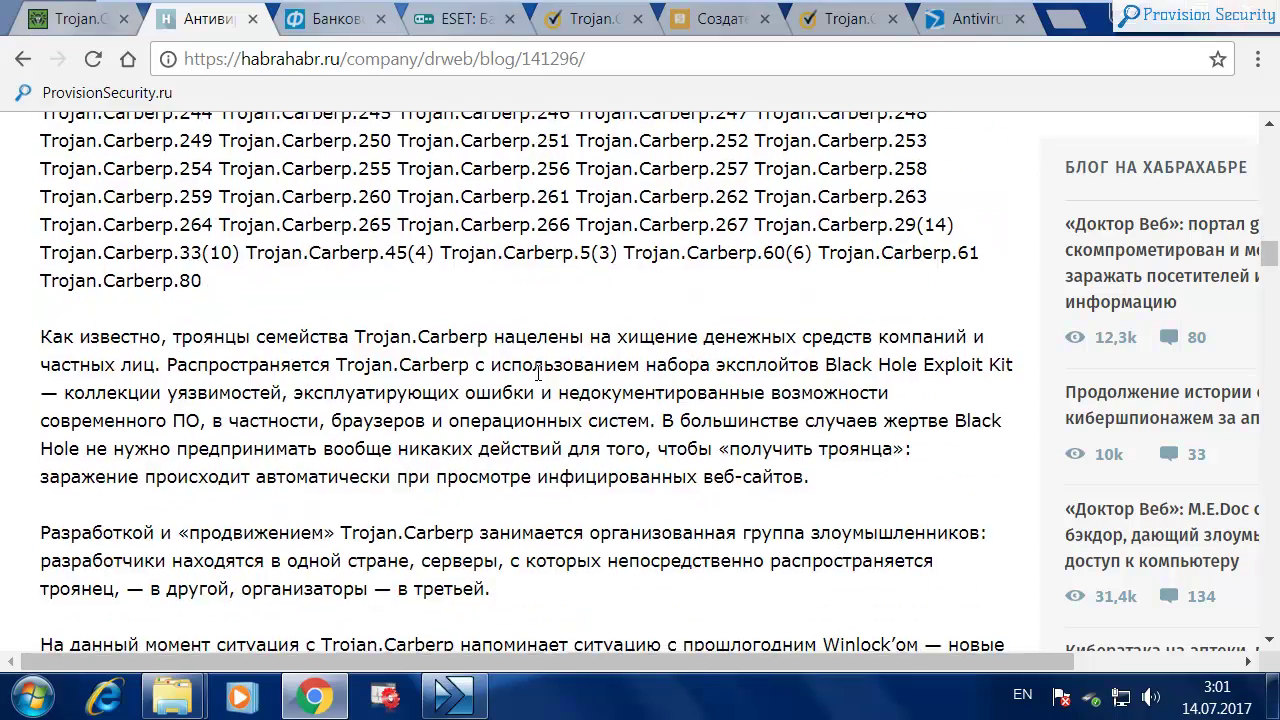
scroll(536, 380, down, 3)
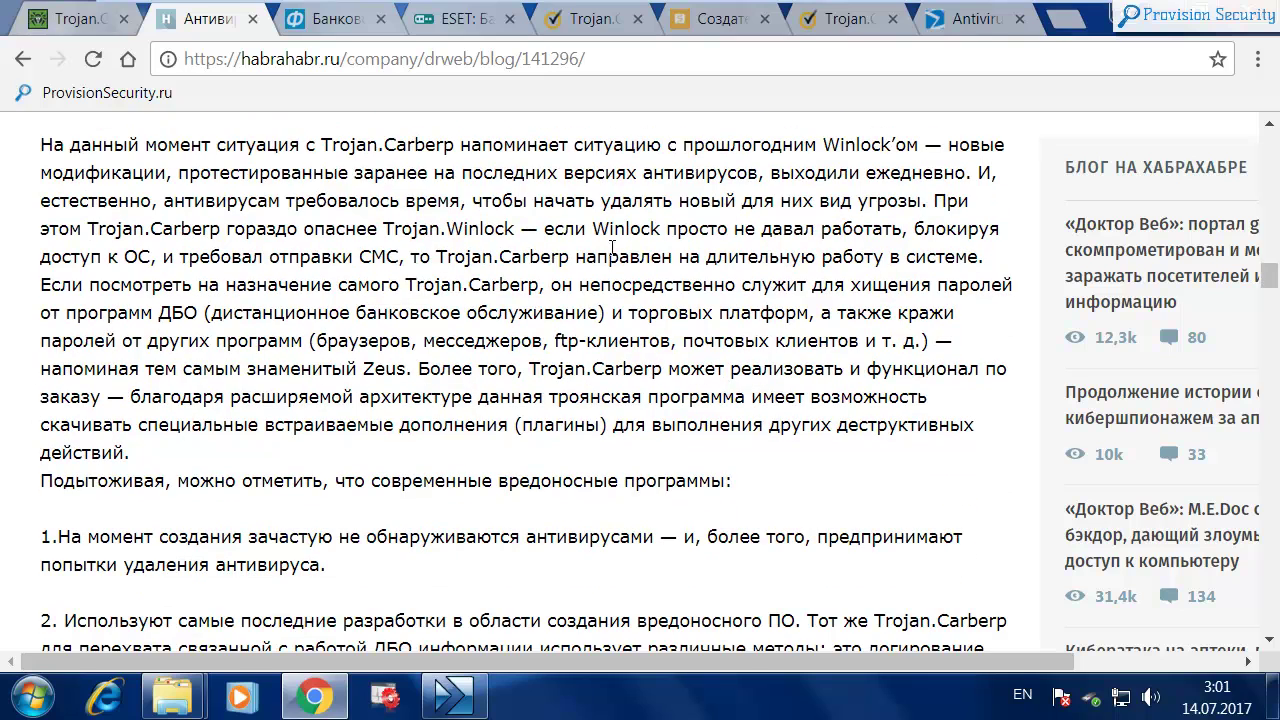
Read the article's numbered traits of modern malware, protection advice and conclusions, then return to its beginning.
scroll(548, 415, down, 2)
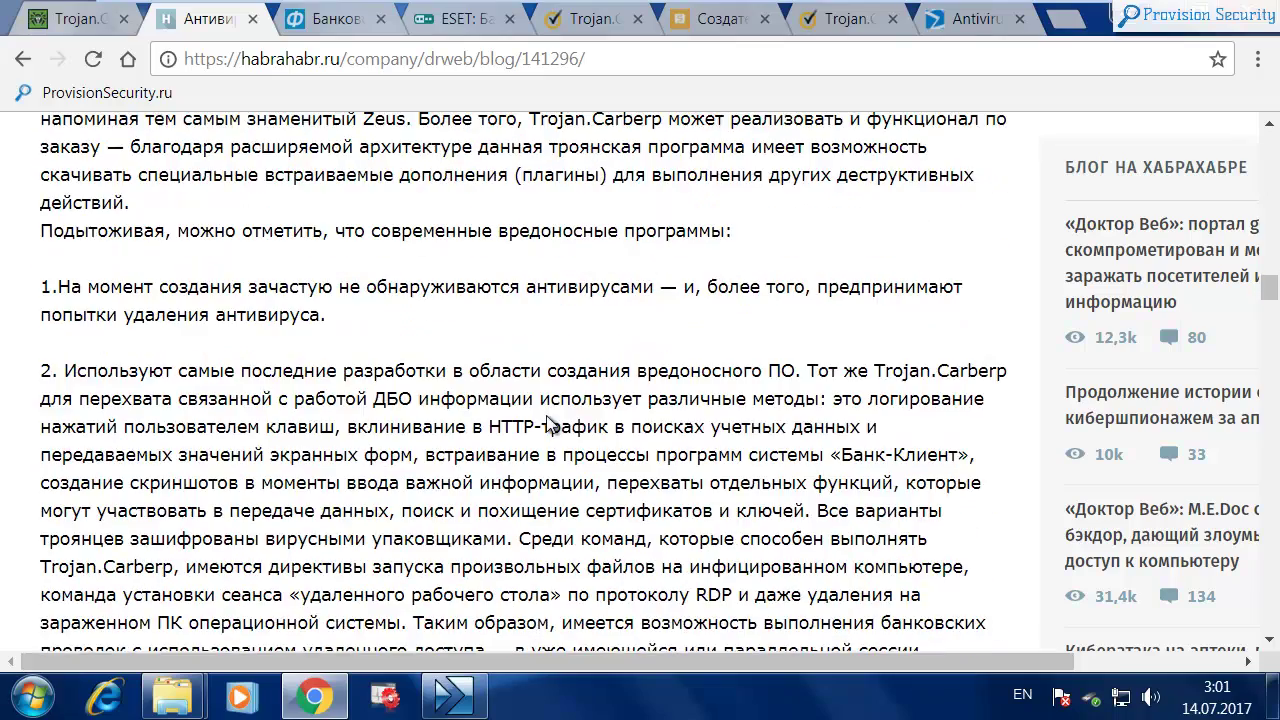
scroll(548, 418, down, 1)
scroll(548, 432, down, 3)
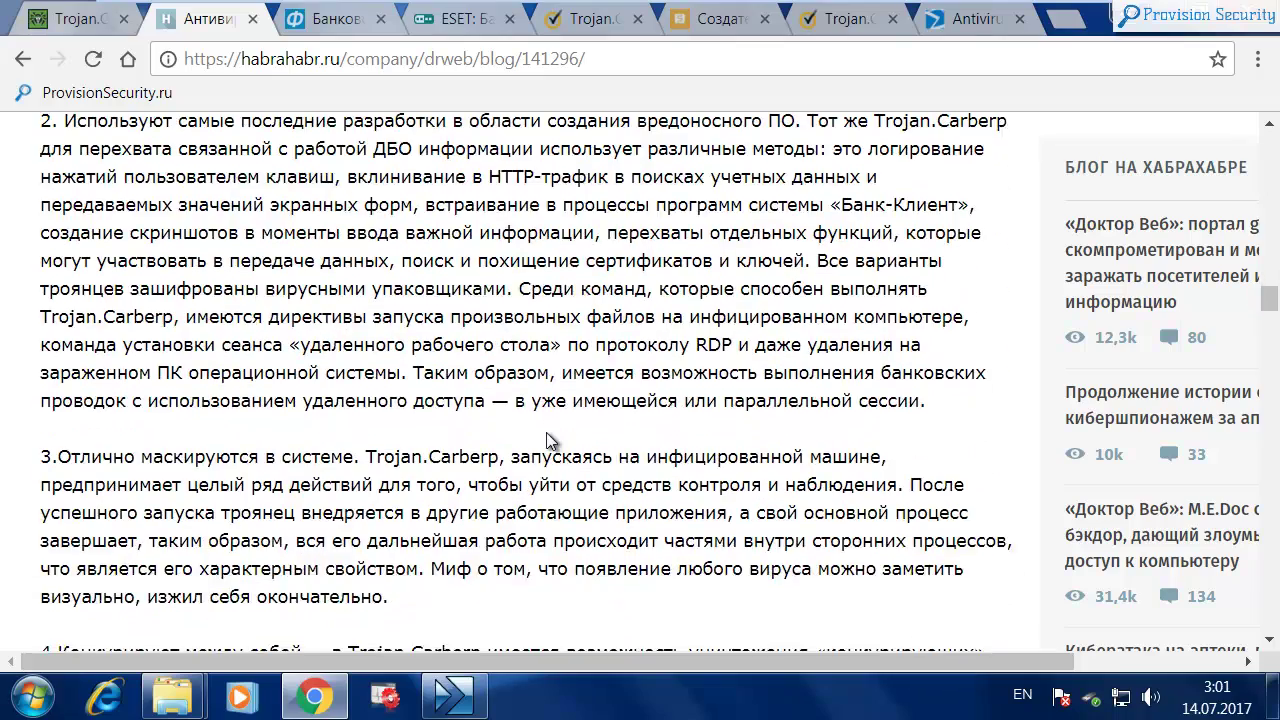
scroll(545, 440, down, 1)
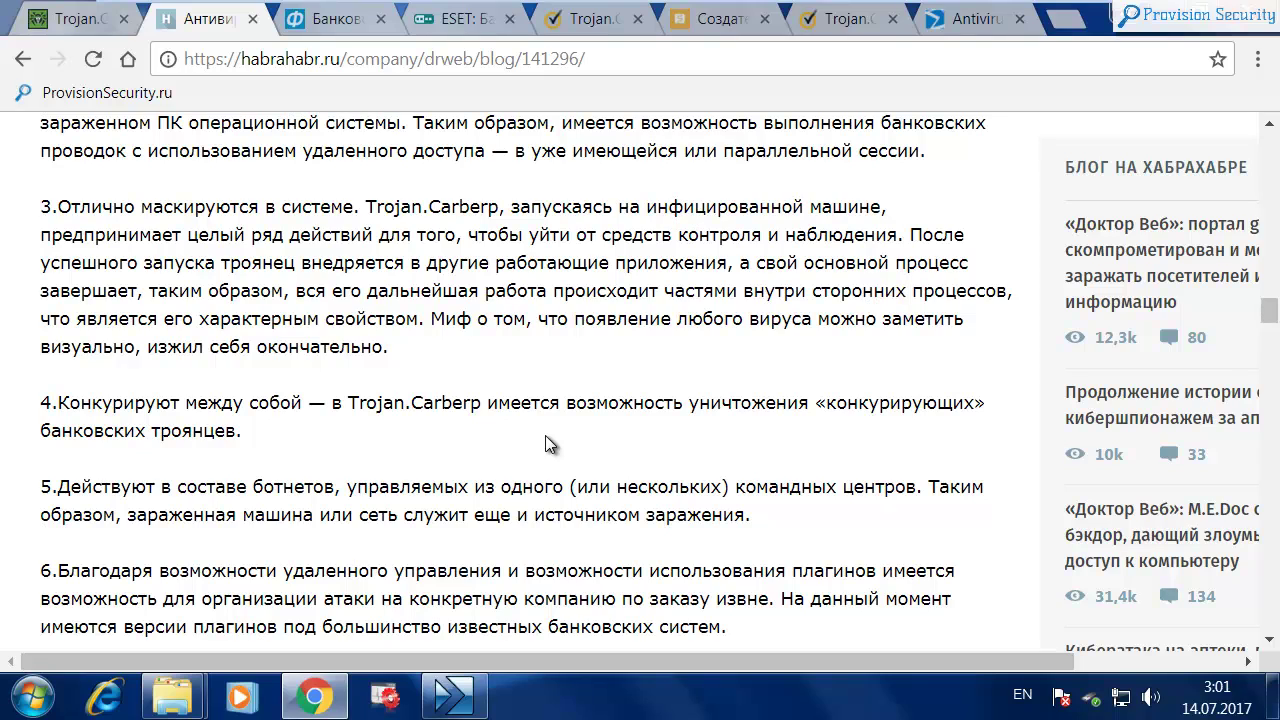
scroll(545, 435, down, 5)
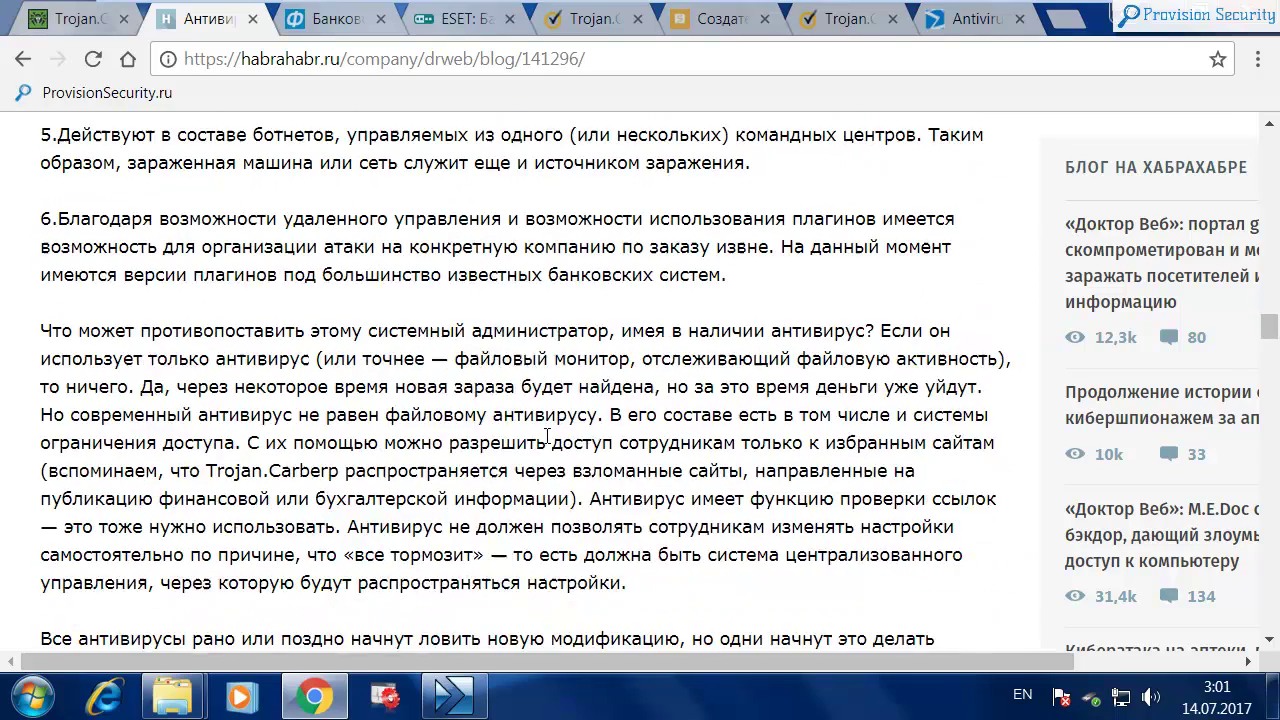
scroll(547, 437, down, 7)
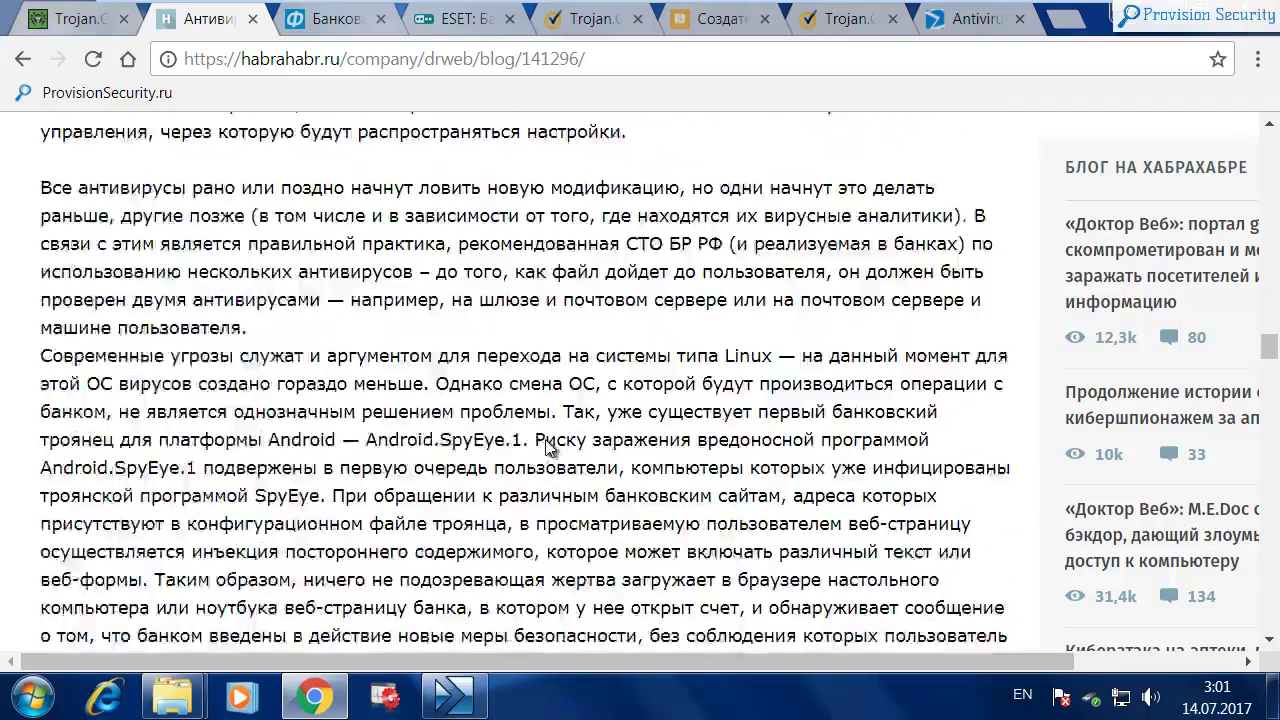
scroll(547, 445, down, 1)
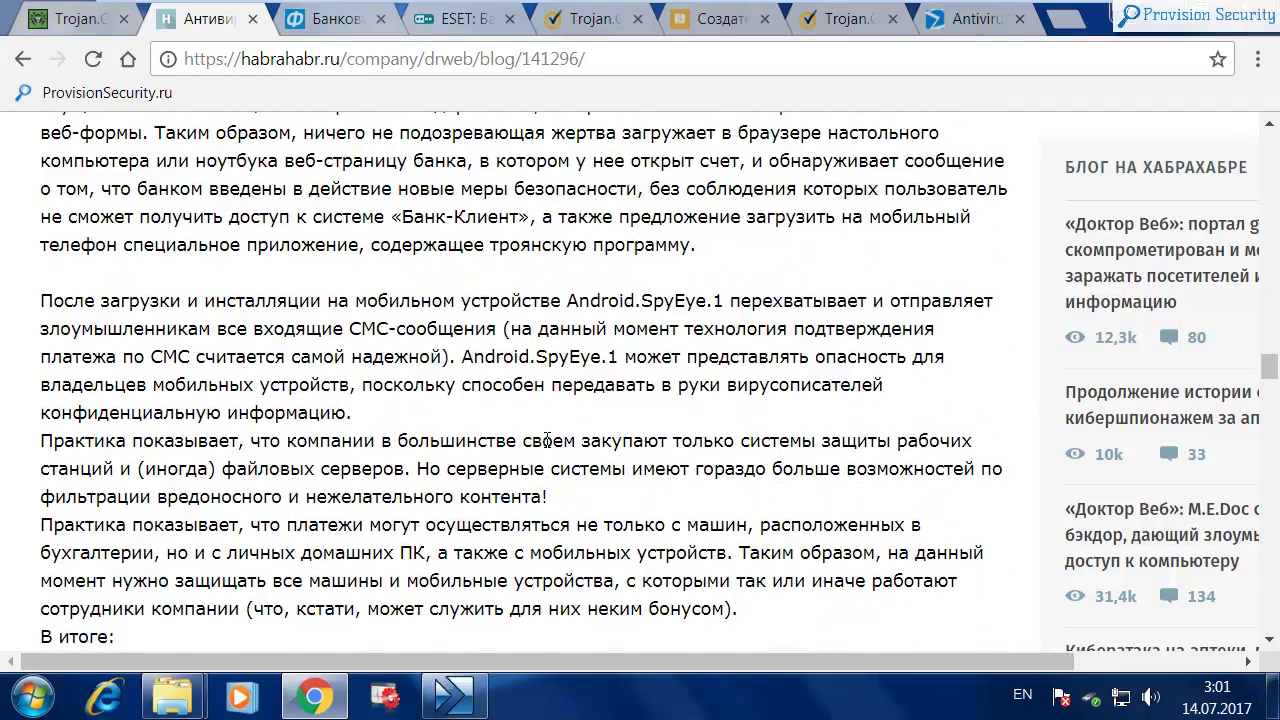
scroll(547, 440, down, 5)
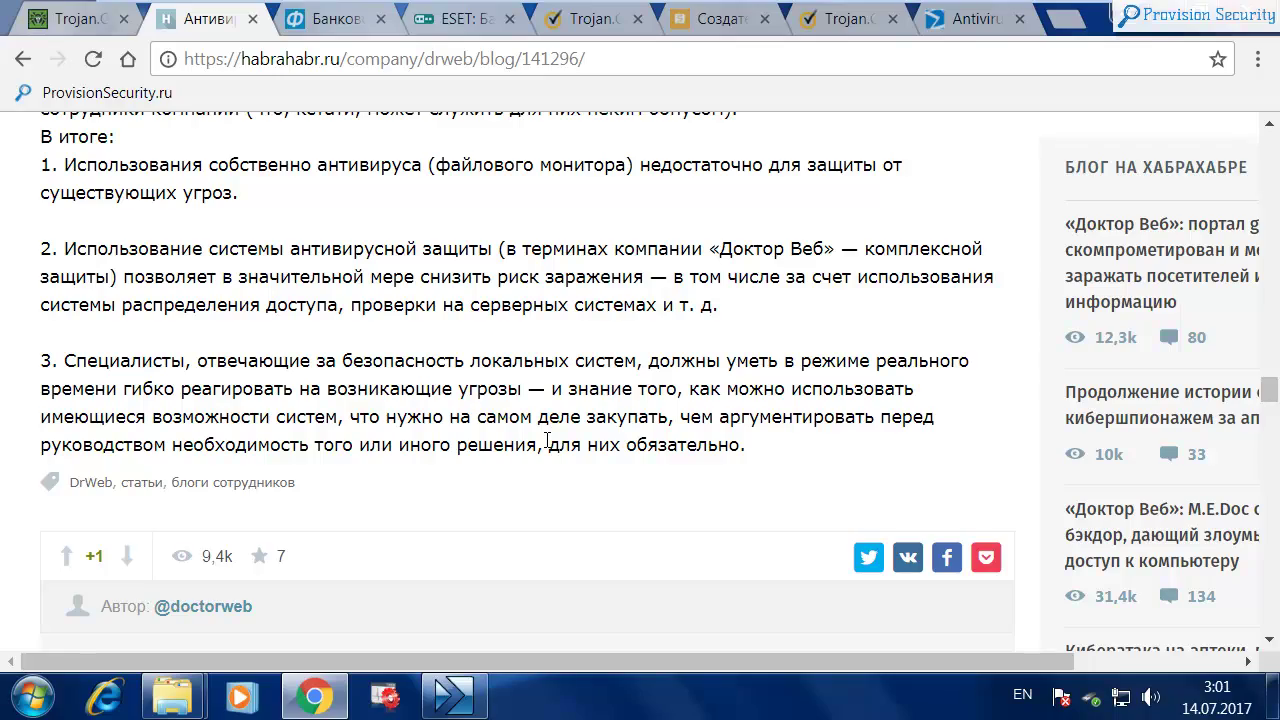
scroll(547, 440, up, 15)
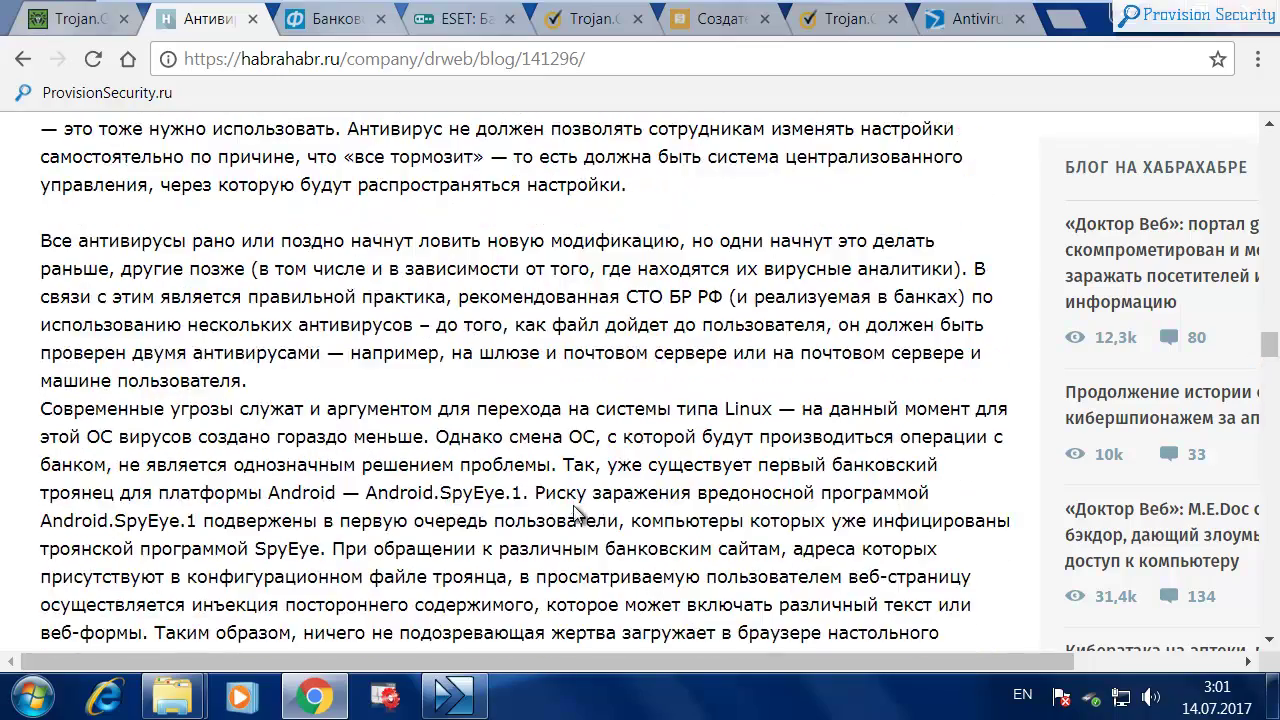
scroll(572, 506, up, 15)
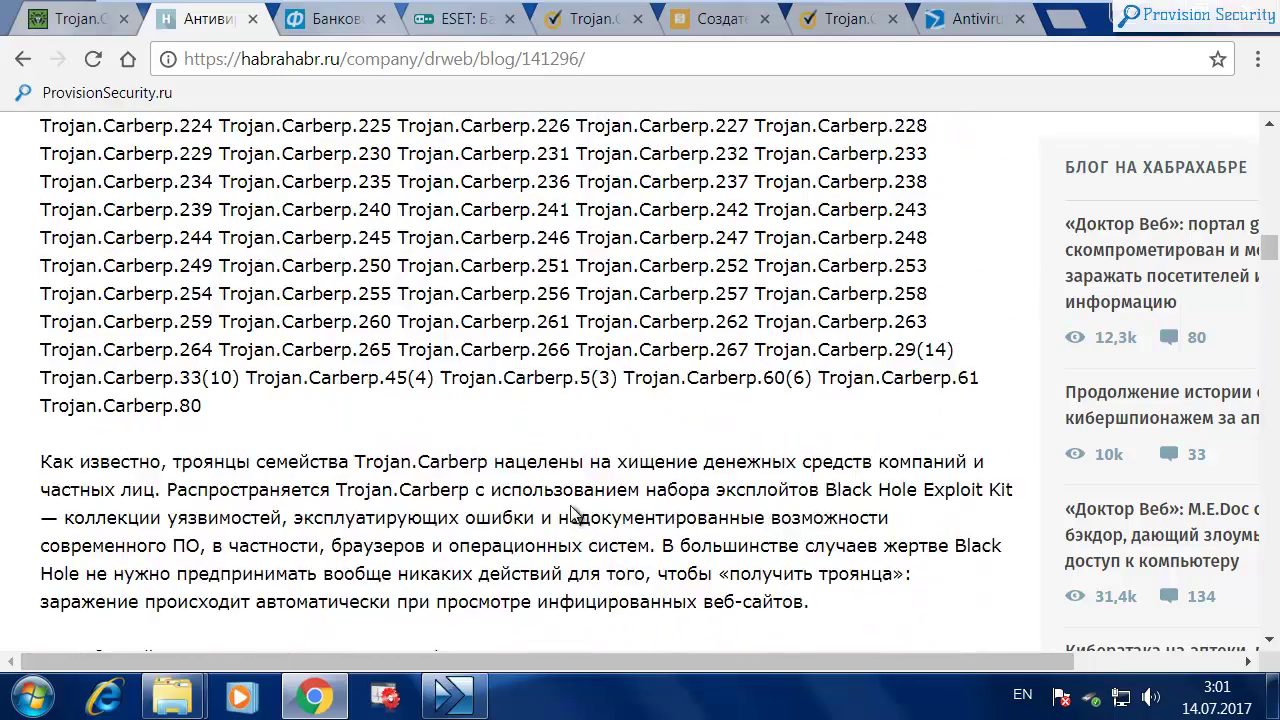
scroll(572, 511, up, 10)
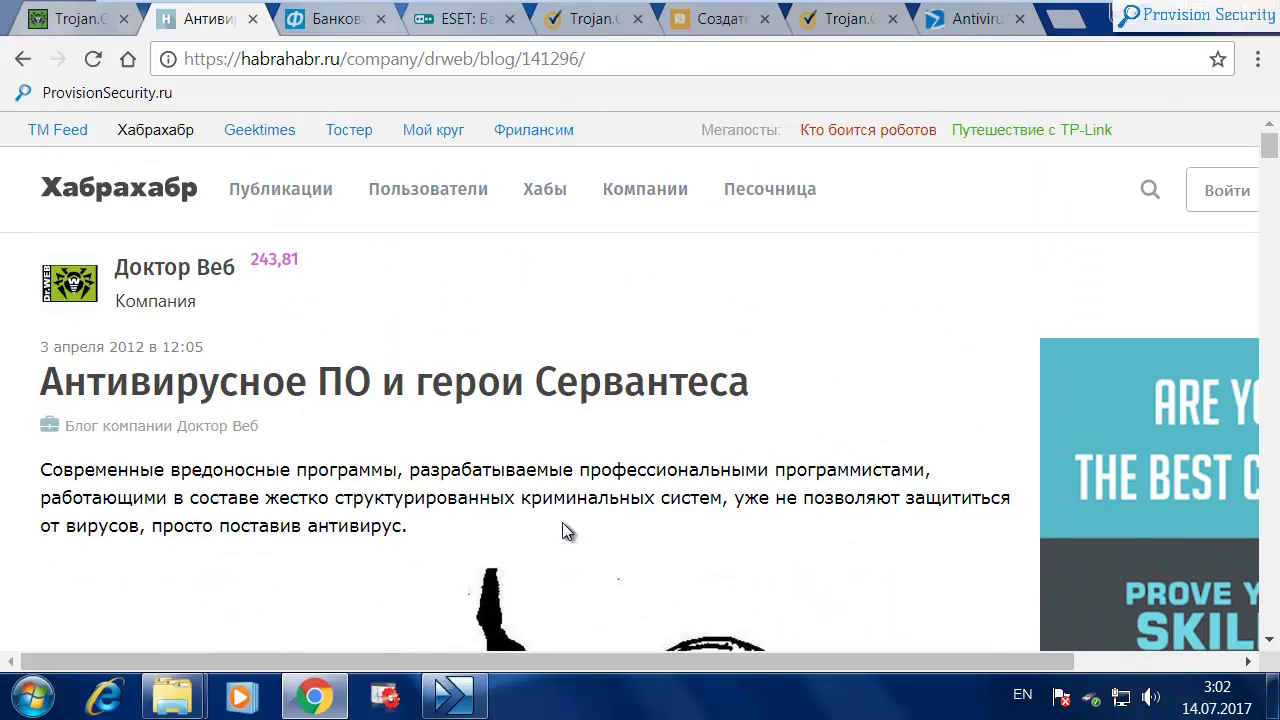
Glance at the Frodex article on Carberp, then examine the created files, contacted domains and gathered data in Symantec's Trojan.Carberp technical details.
click(310, 29)
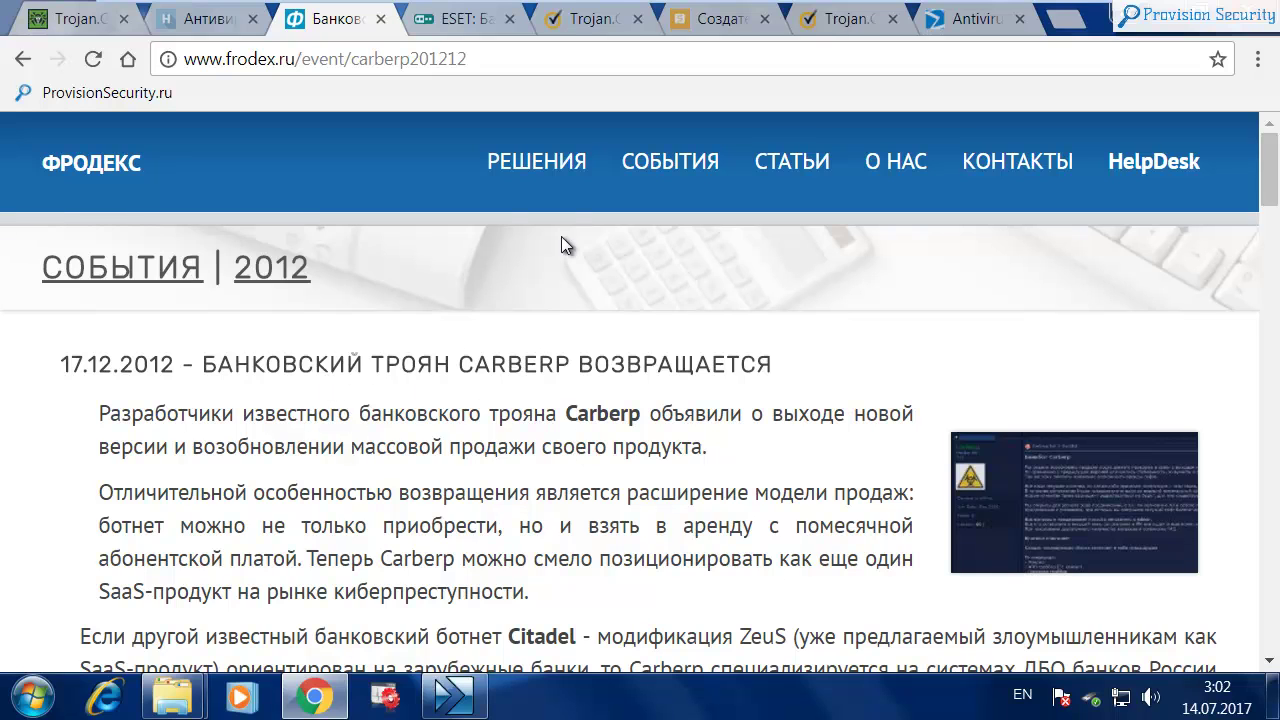
click(569, 27)
scroll(353, 410, down, 2)
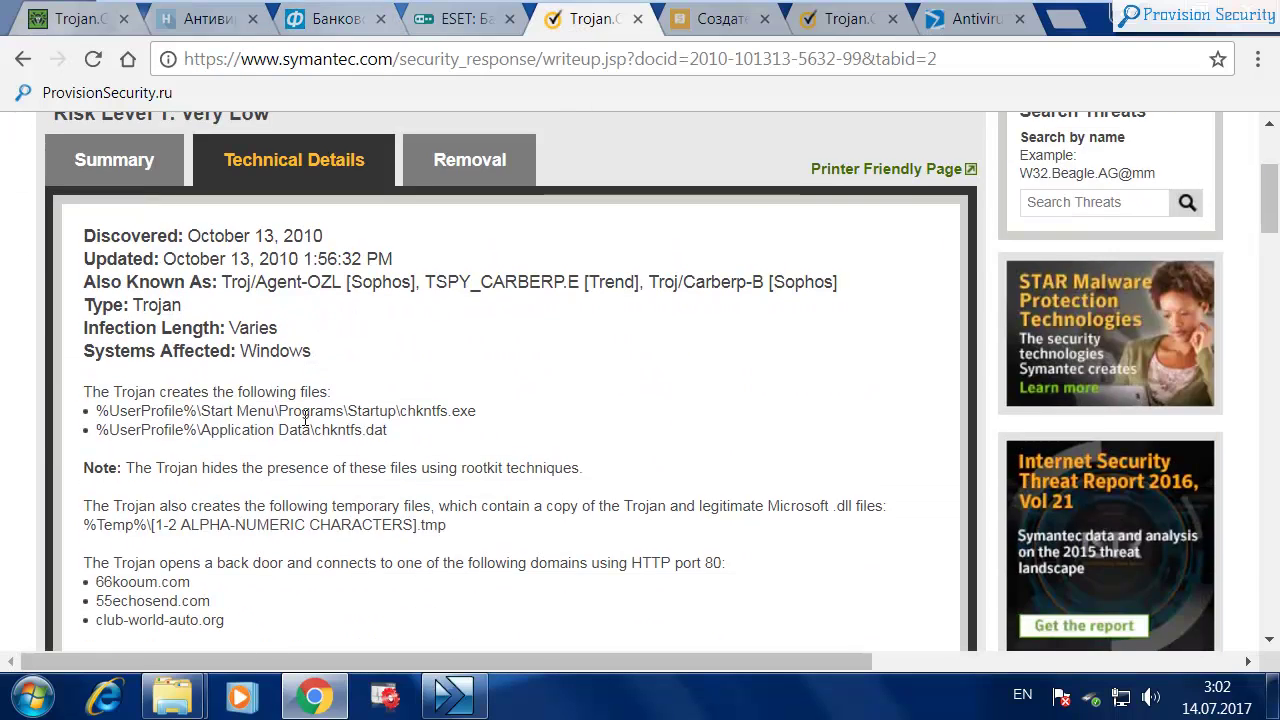
scroll(305, 430, up, 1)
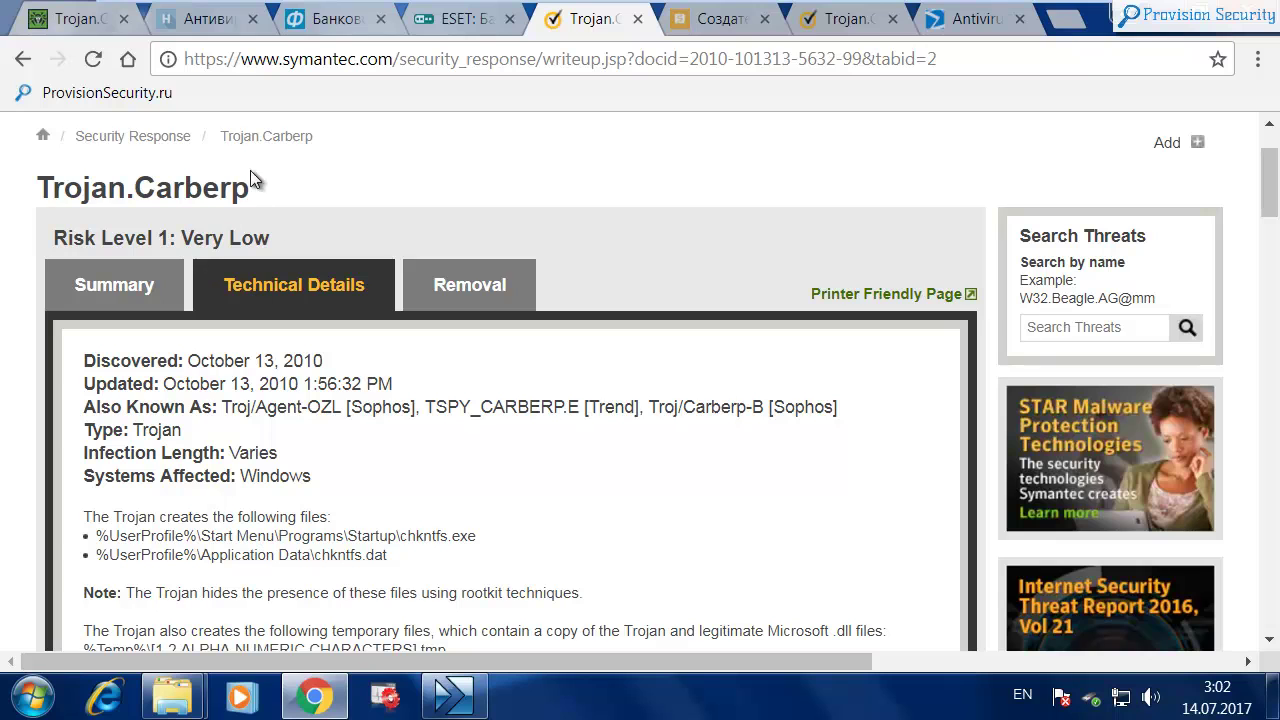
scroll(558, 410, down, 2)
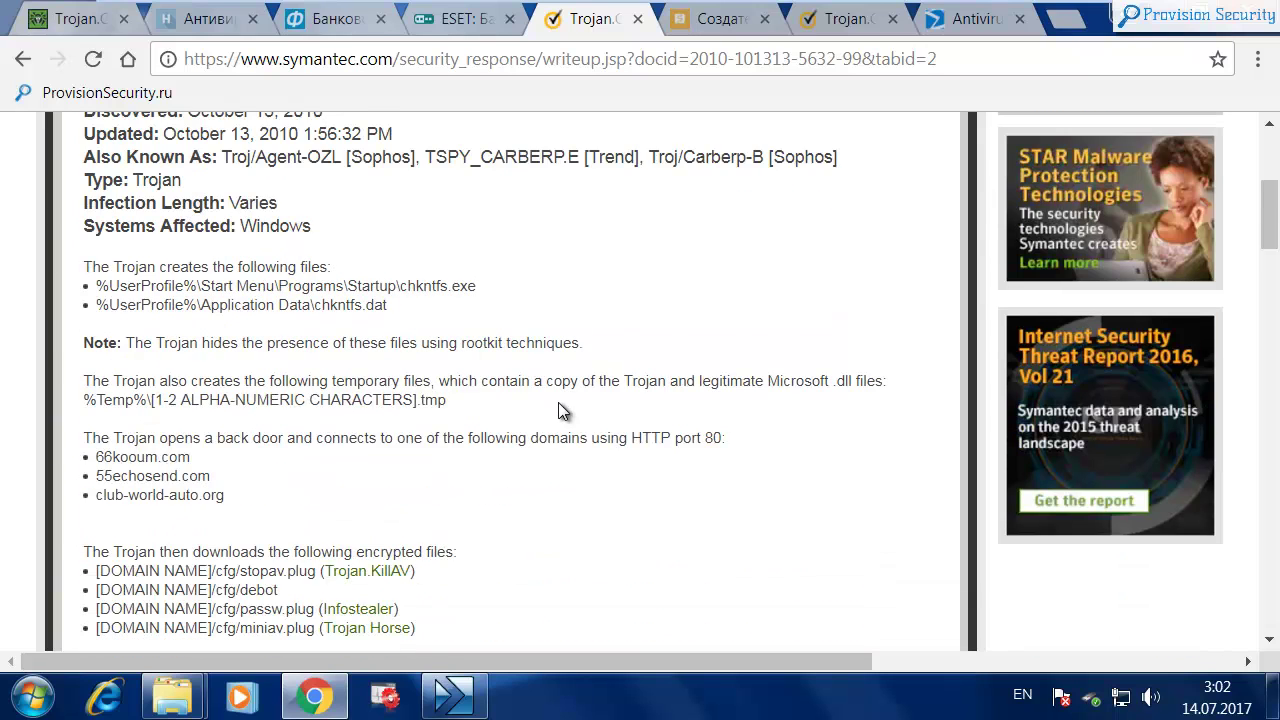
scroll(558, 410, down, 2)
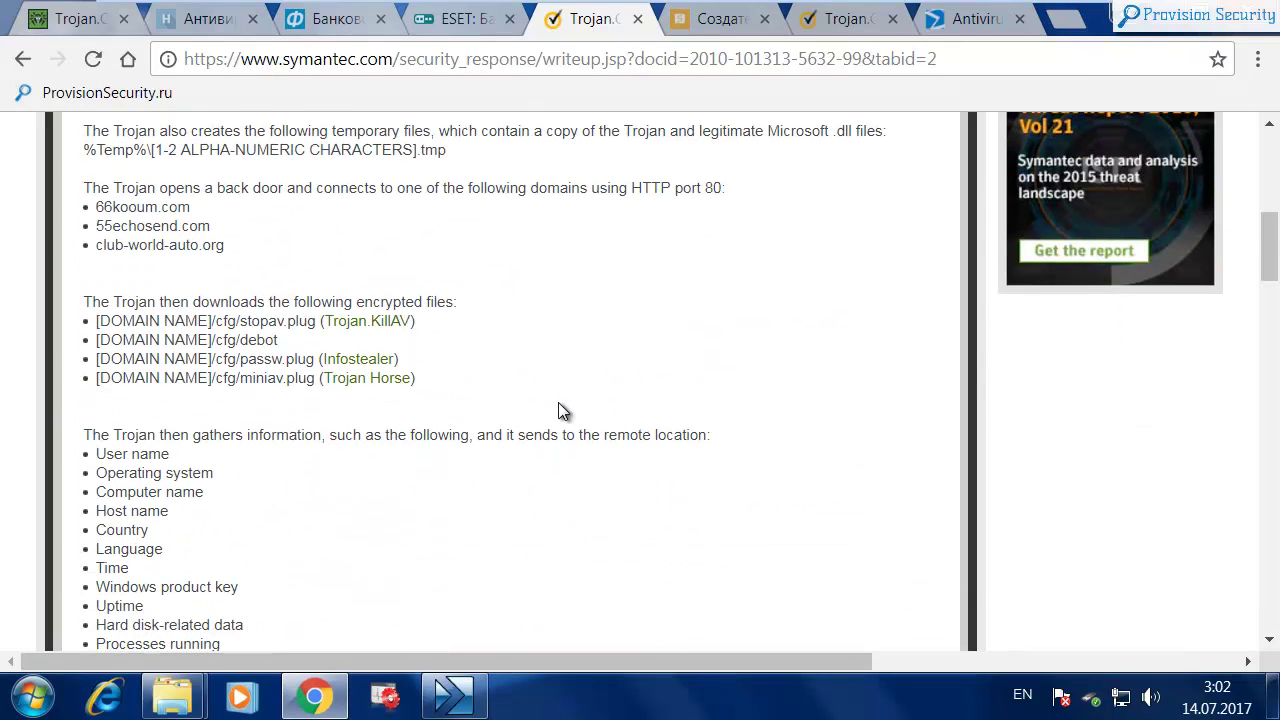
scroll(558, 410, down, 1)
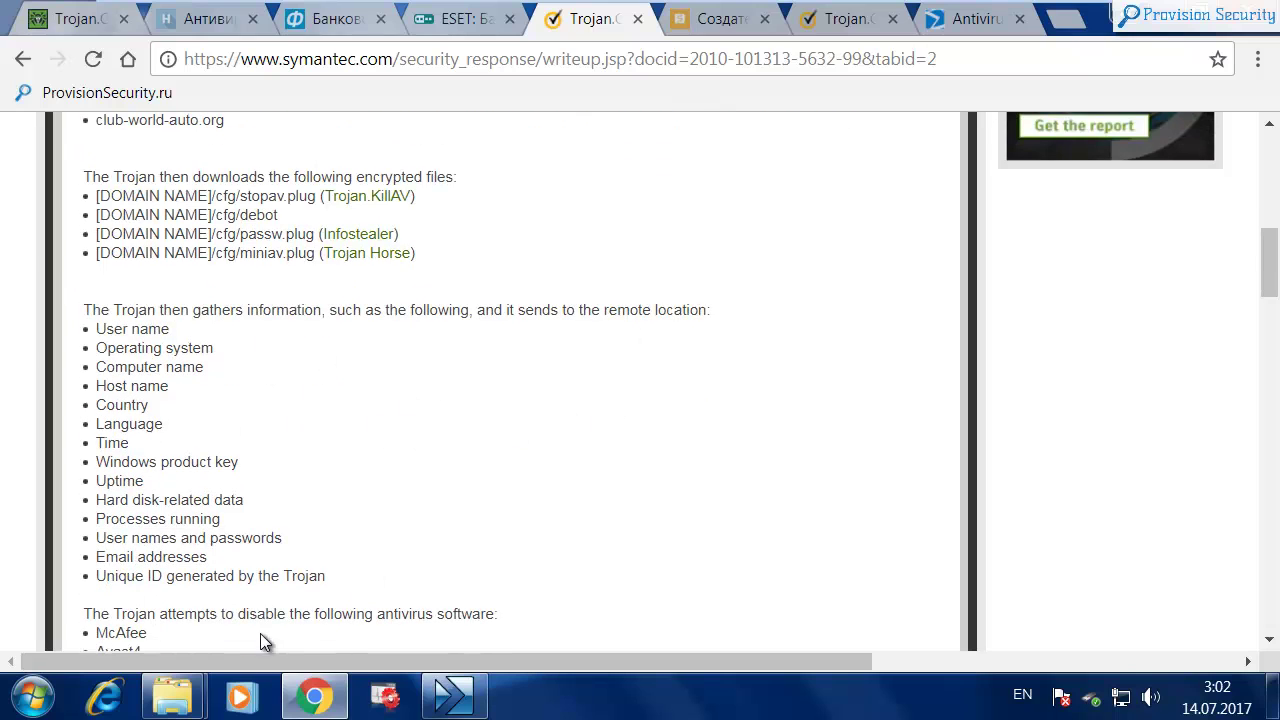
Look through Symantec's lists of disabled antivirus software and targeted programs and its security recommendations, then return to the page's beginning.
scroll(510, 437, down, 2)
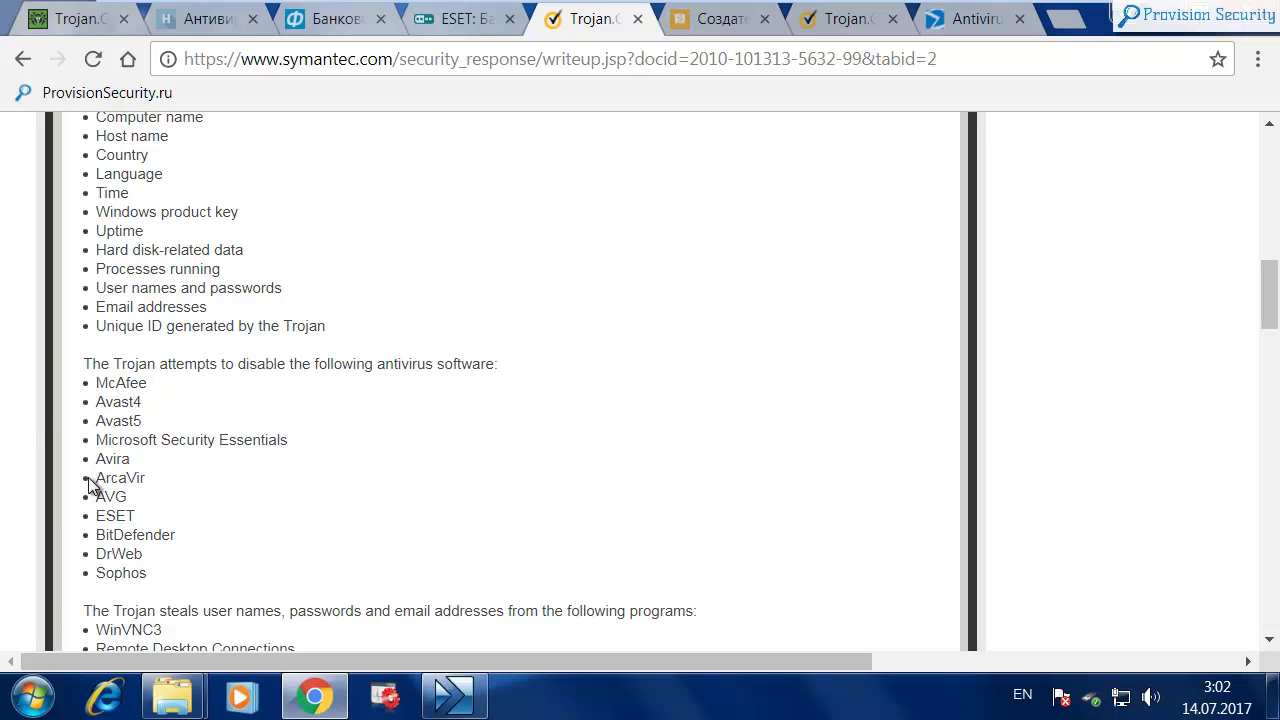
scroll(418, 436, down, 3)
scroll(421, 418, down, 5)
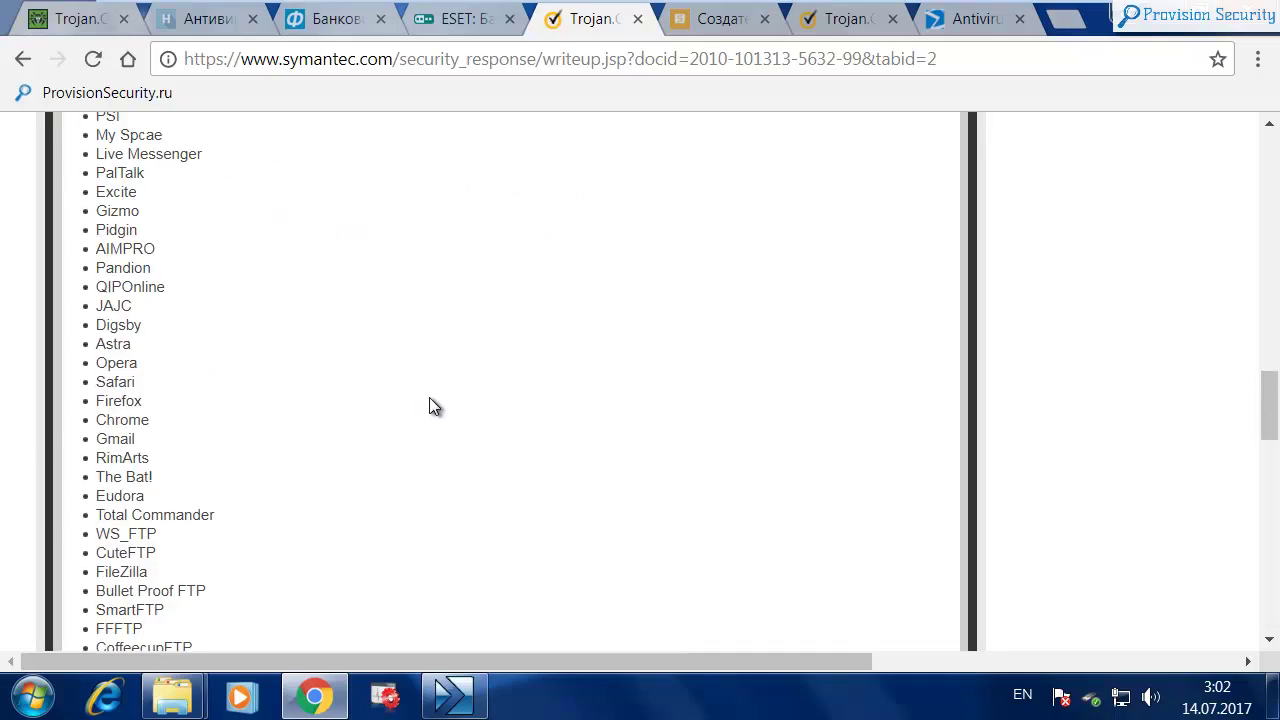
scroll(434, 405, down, 7)
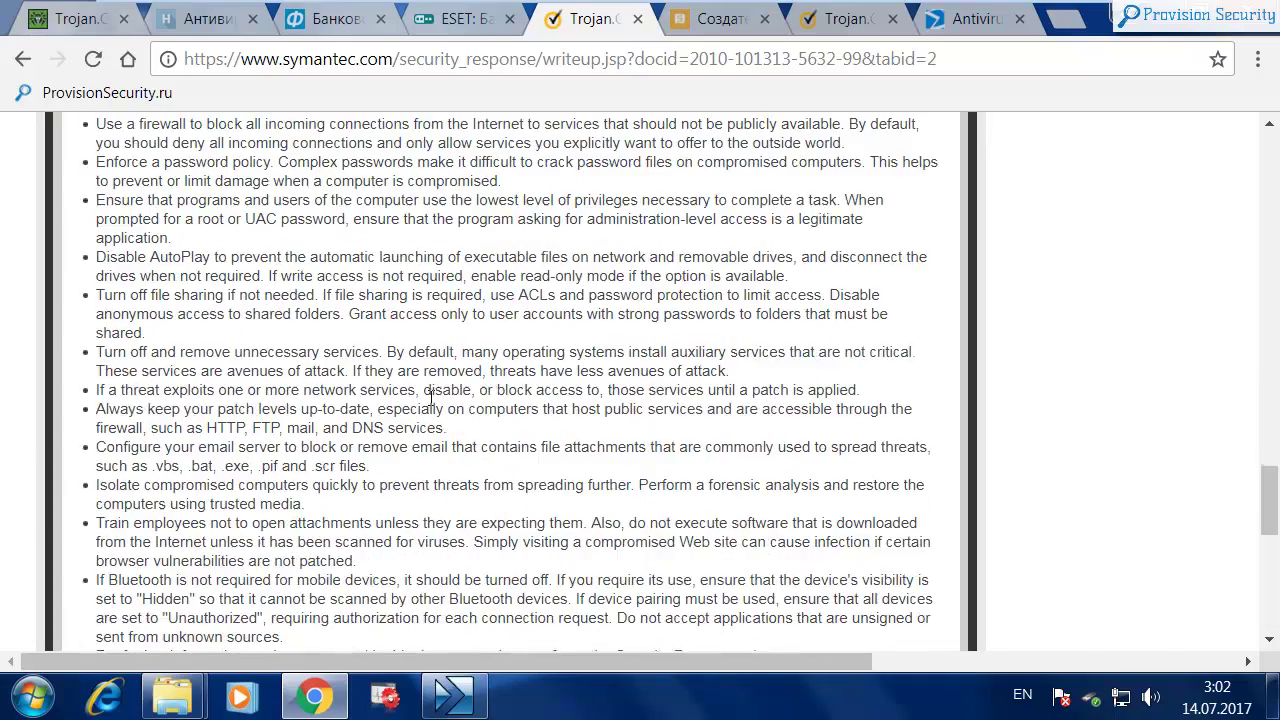
scroll(440, 437, up, 20)
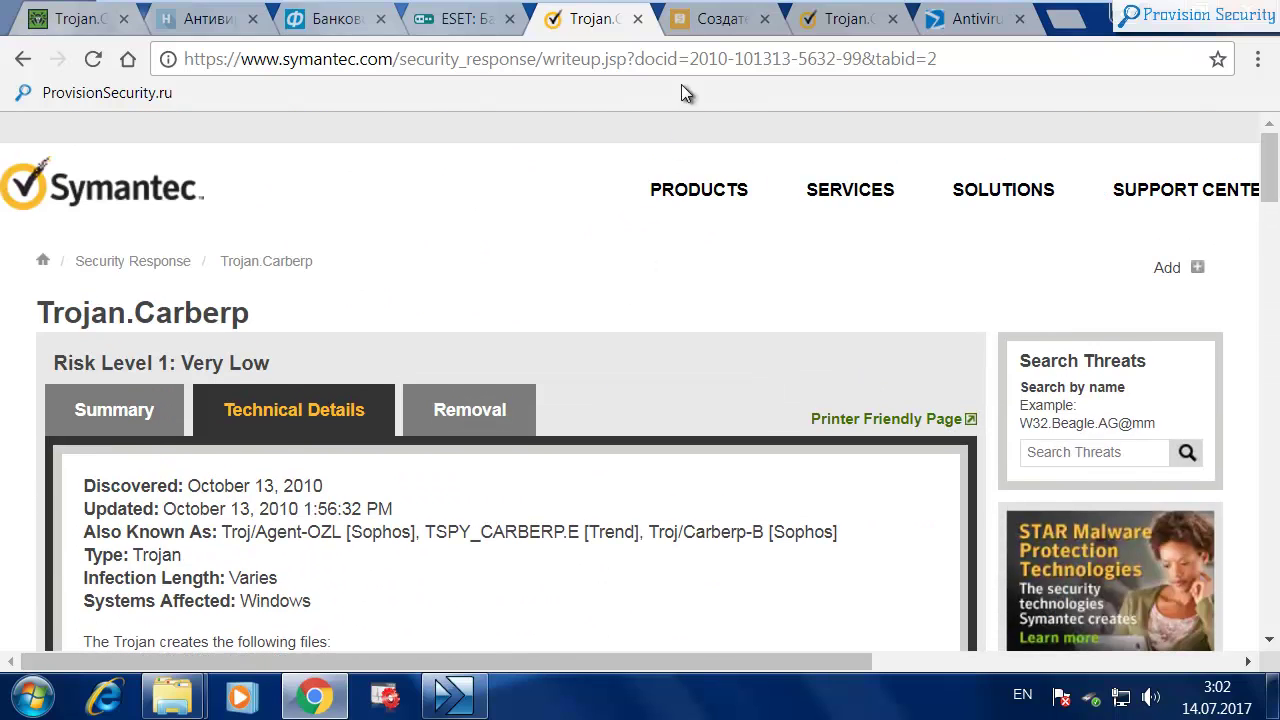
Switch to the open ferra.ru news article on the sentencing of Trojan.Carberp's creators and skim it from beginning to end and back.
click(710, 18)
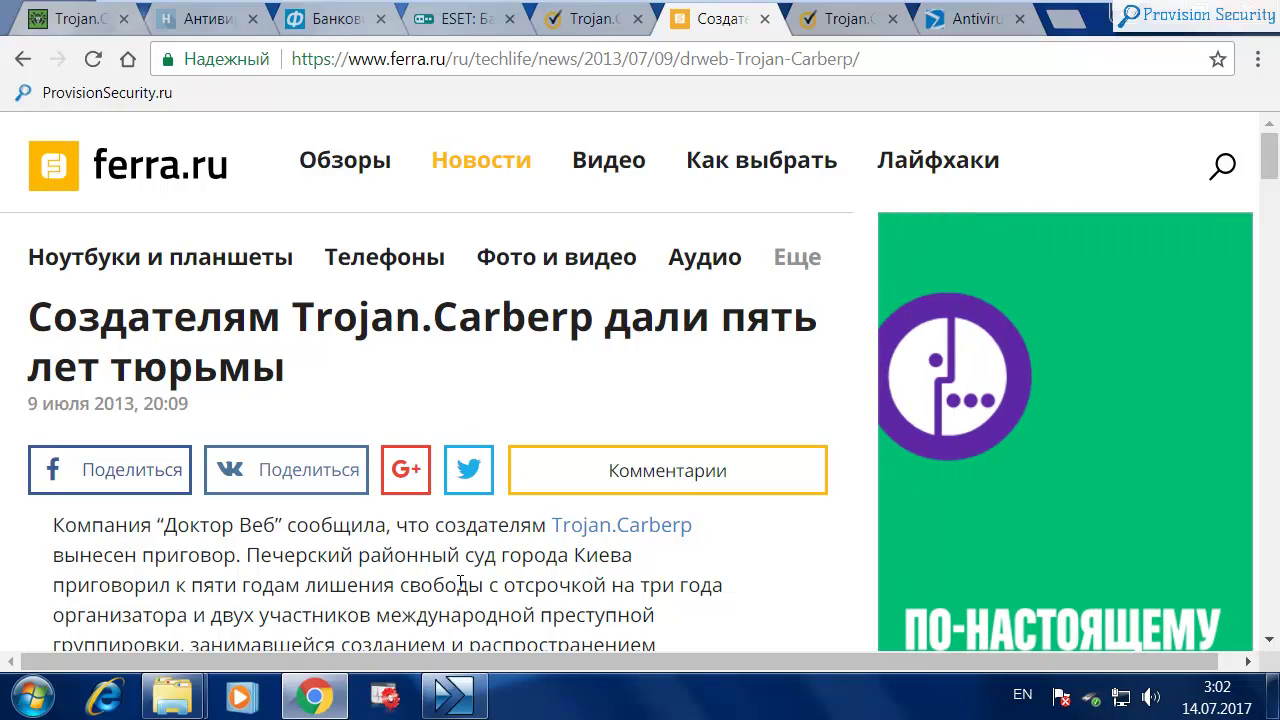
scroll(462, 478, down, 5)
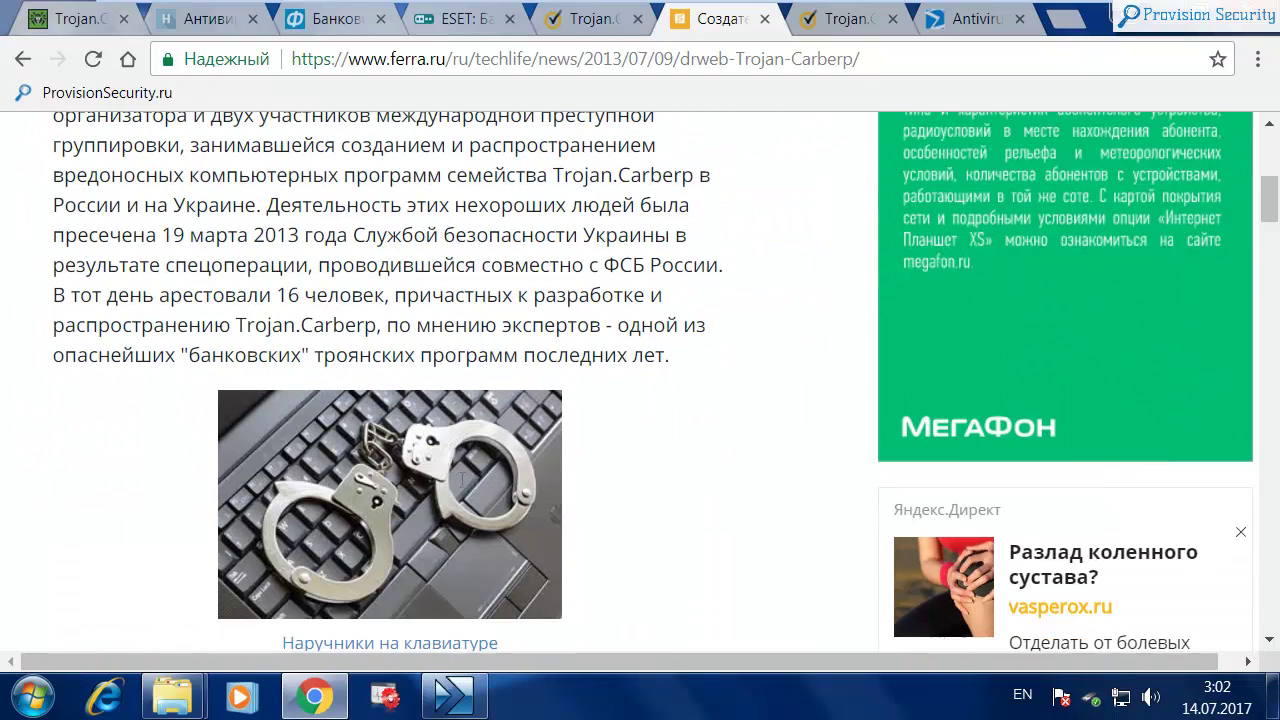
scroll(615, 352, down, 1)
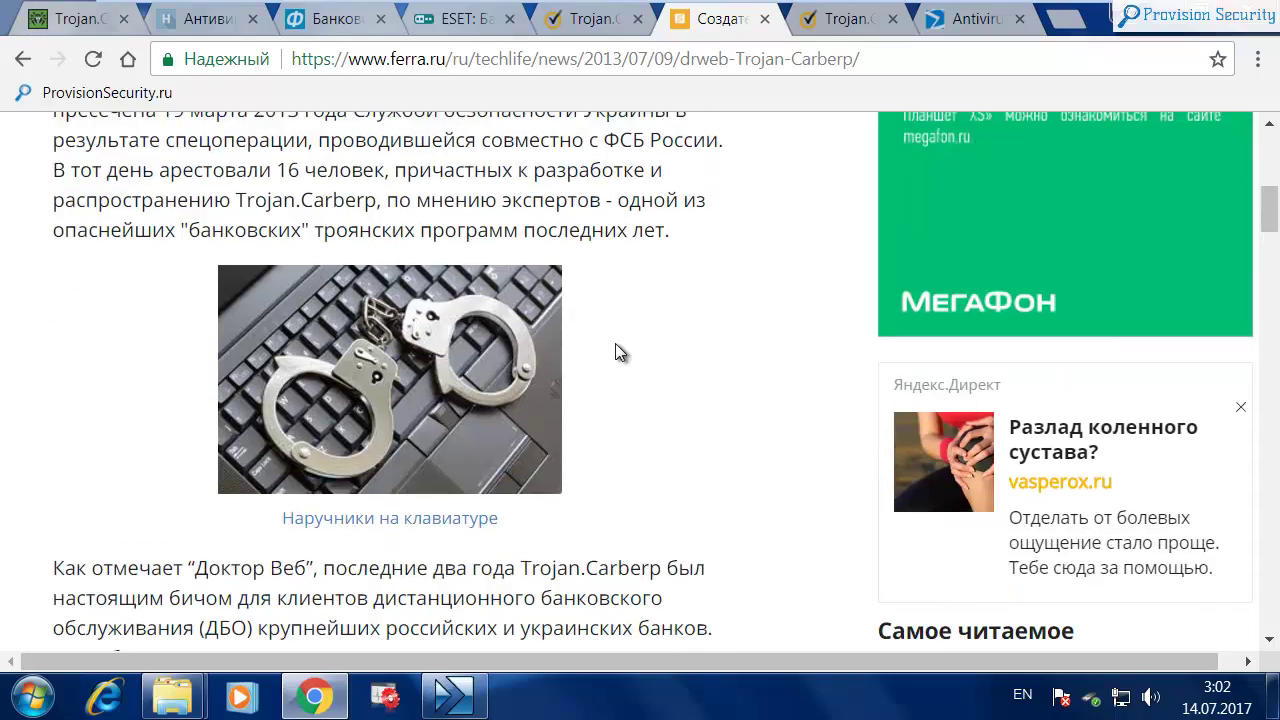
scroll(615, 345, down, 10)
scroll(617, 343, down, 2)
scroll(620, 370, up, 12)
scroll(624, 400, up, 8)
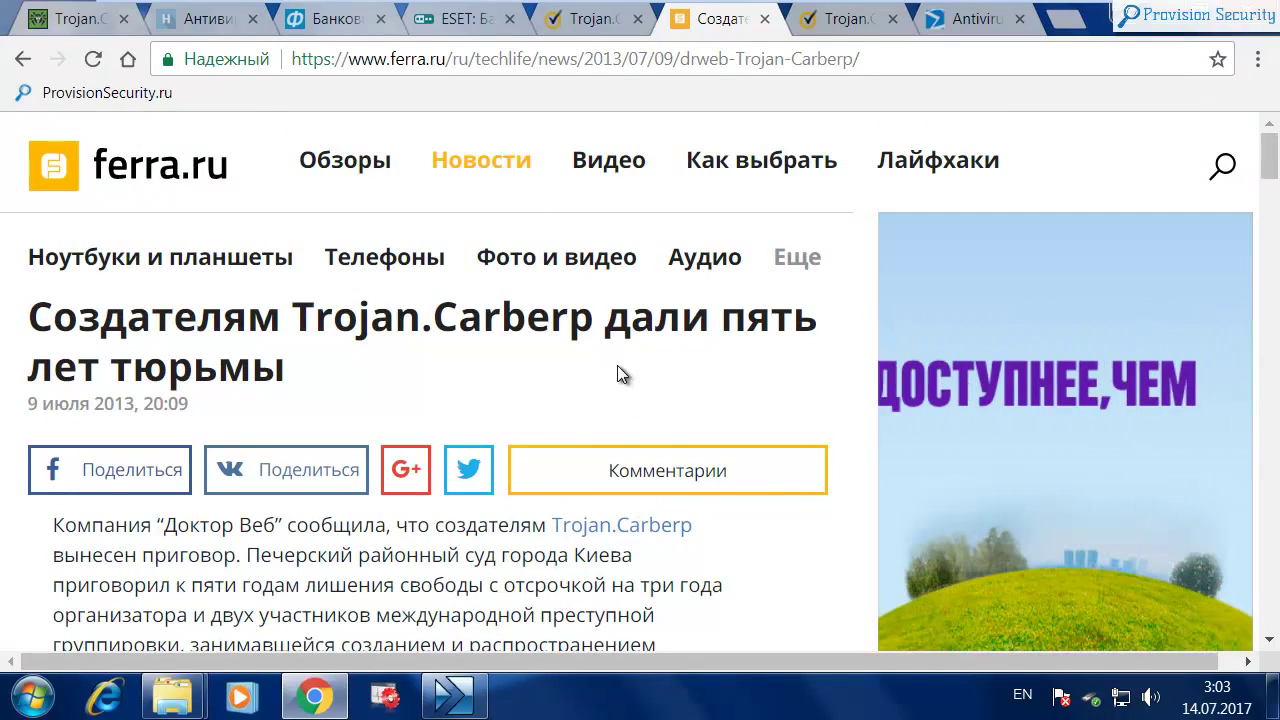
Switch to the open Symantec page on Trojan.Carberp.E and review its summary and antivirus protection dates.
click(834, 35)
scroll(435, 452, down, 1)
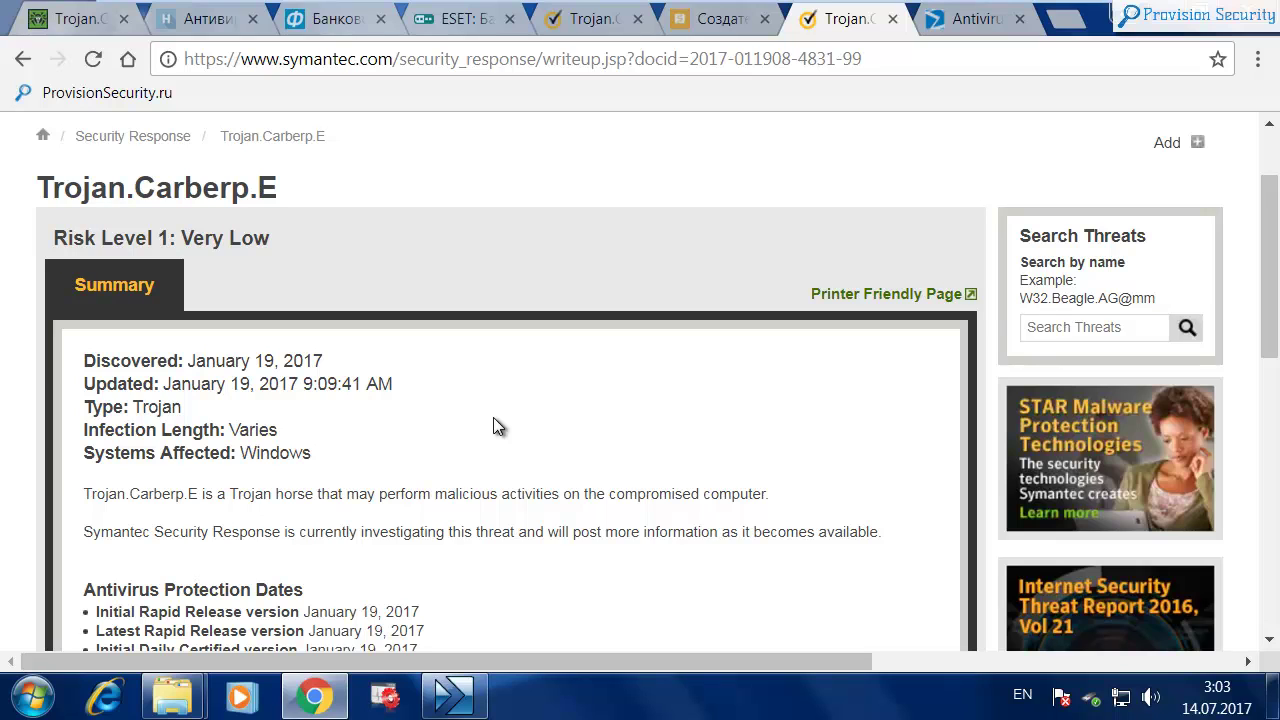
scroll(534, 418, down, 3)
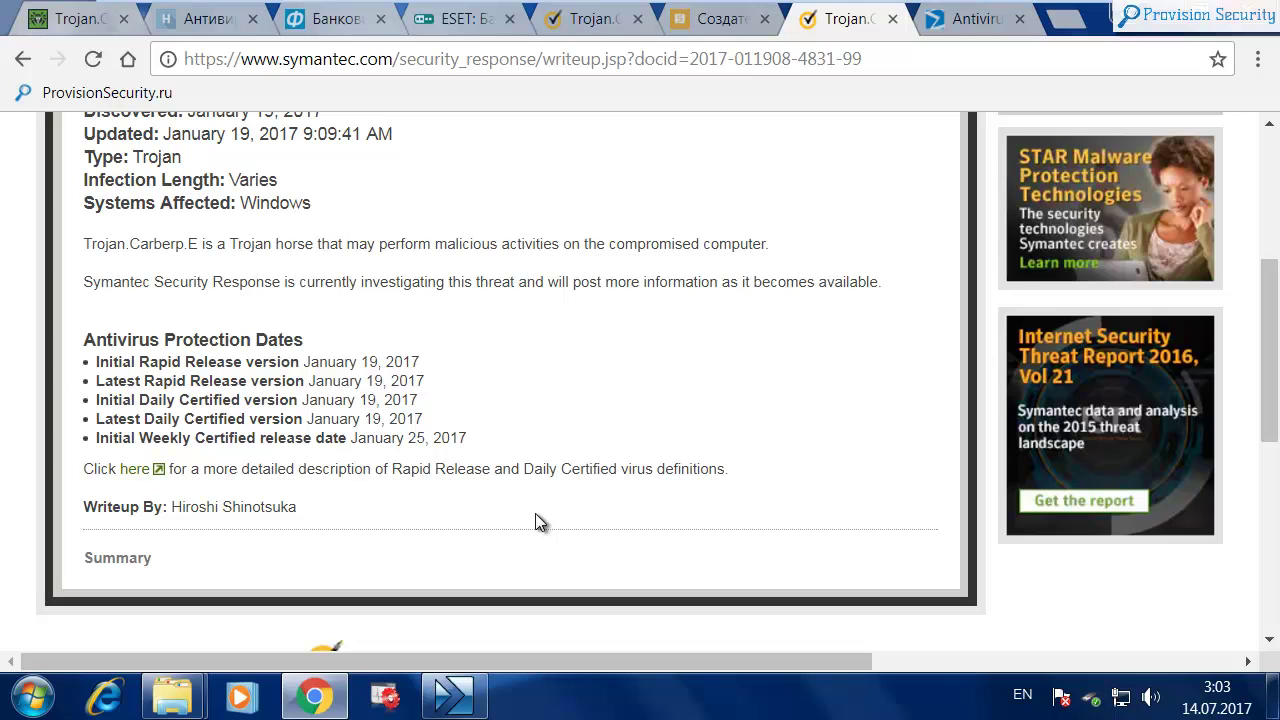
scroll(536, 516, up, 4)
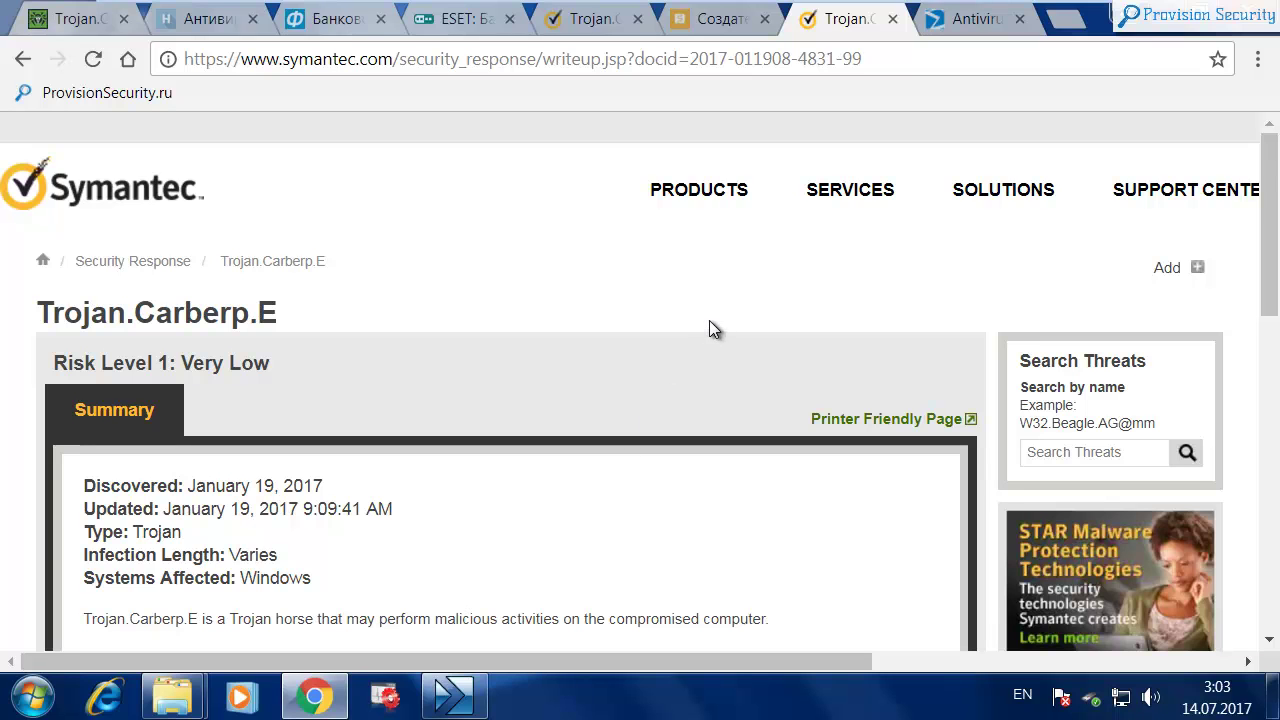
Close the Symantec Trojan.Carberp.E, ferra.ru and VirusTotal pages, leaving Symantec's Trojan.Carberp technical details in view.
click(892, 18)
click(713, 20)
click(876, 22)
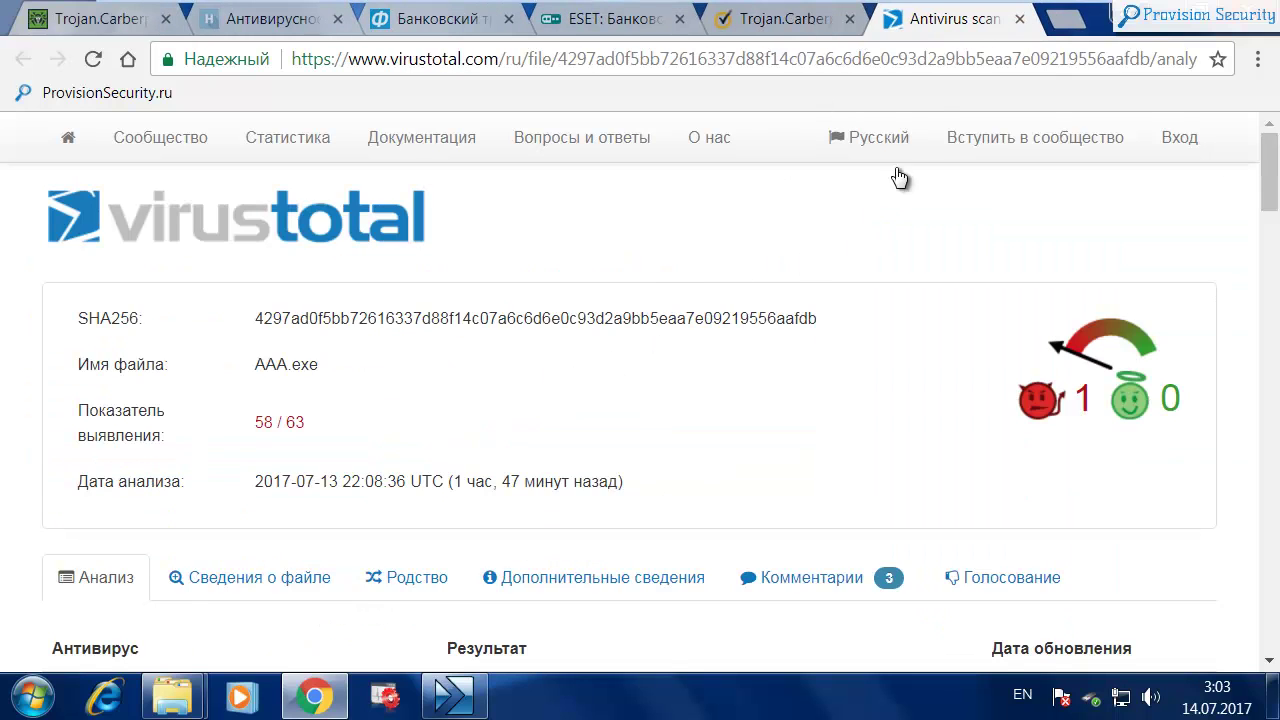
click(1019, 19)
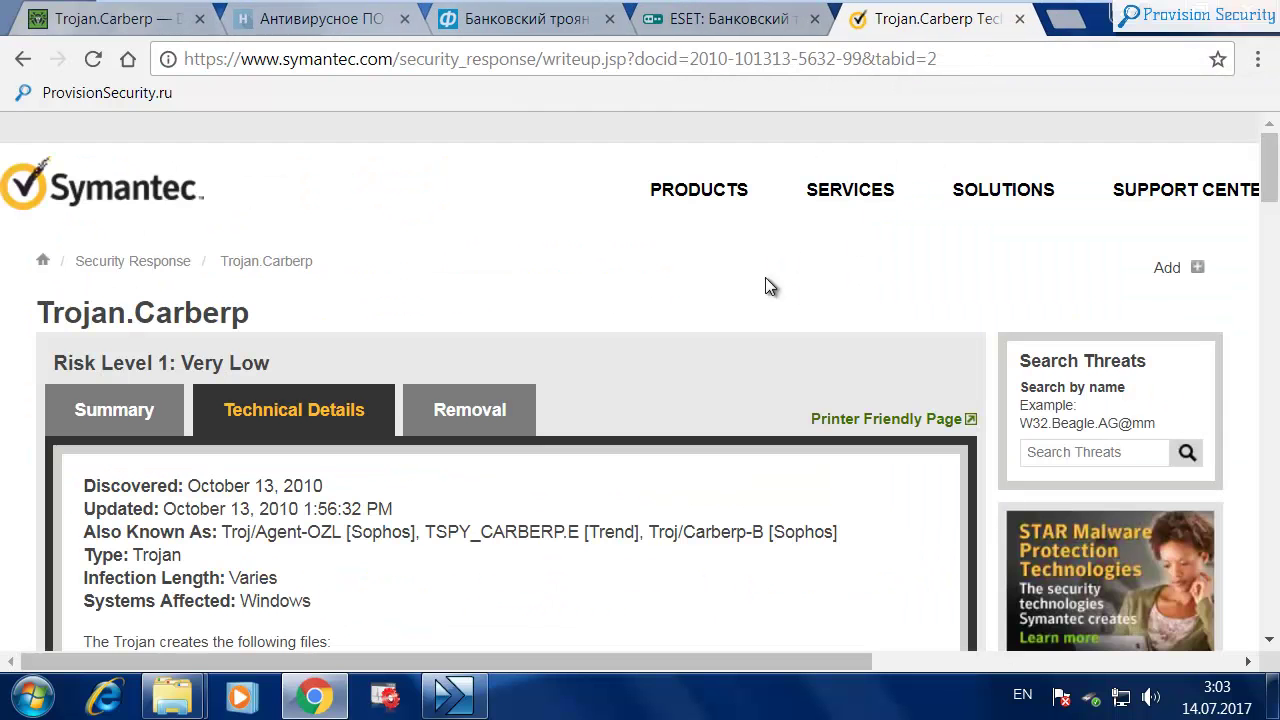
Skim Symantec's Trojan.Carberp technical details through the lists of disabled antivirus software and targeted programs, and close the page.
scroll(497, 460, down, 2)
scroll(495, 460, down, 11)
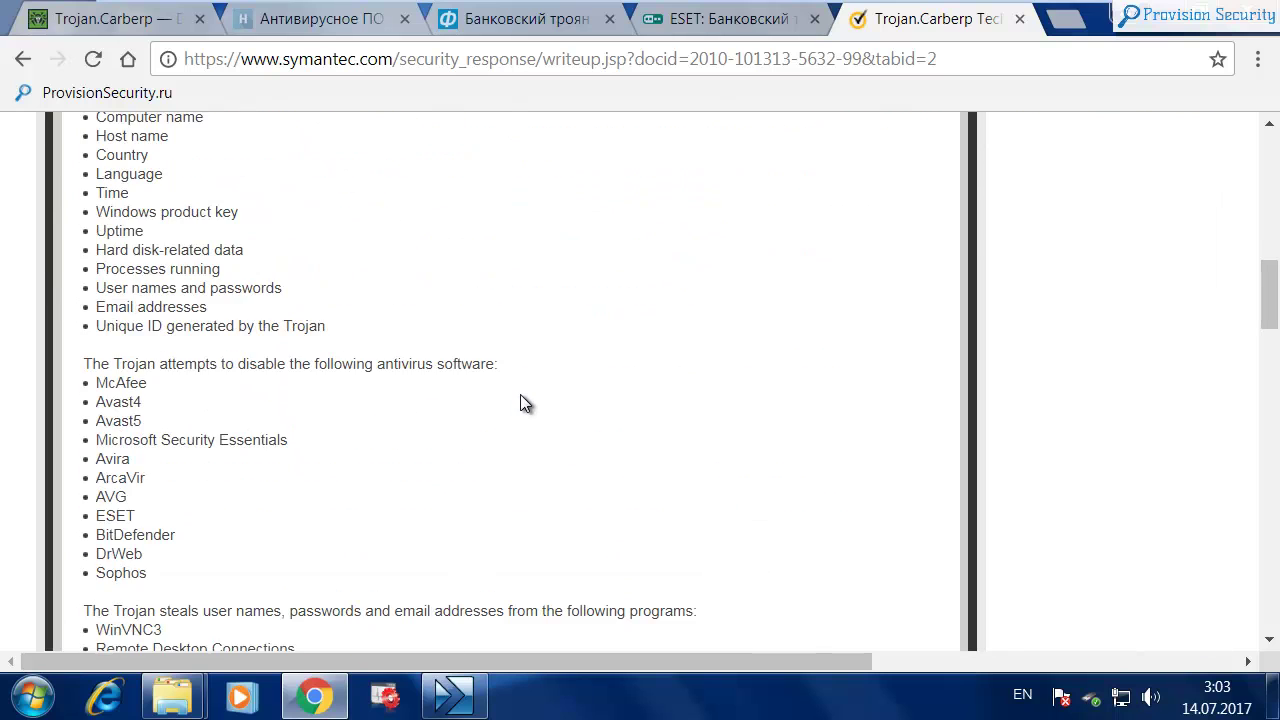
scroll(541, 395, down, 7)
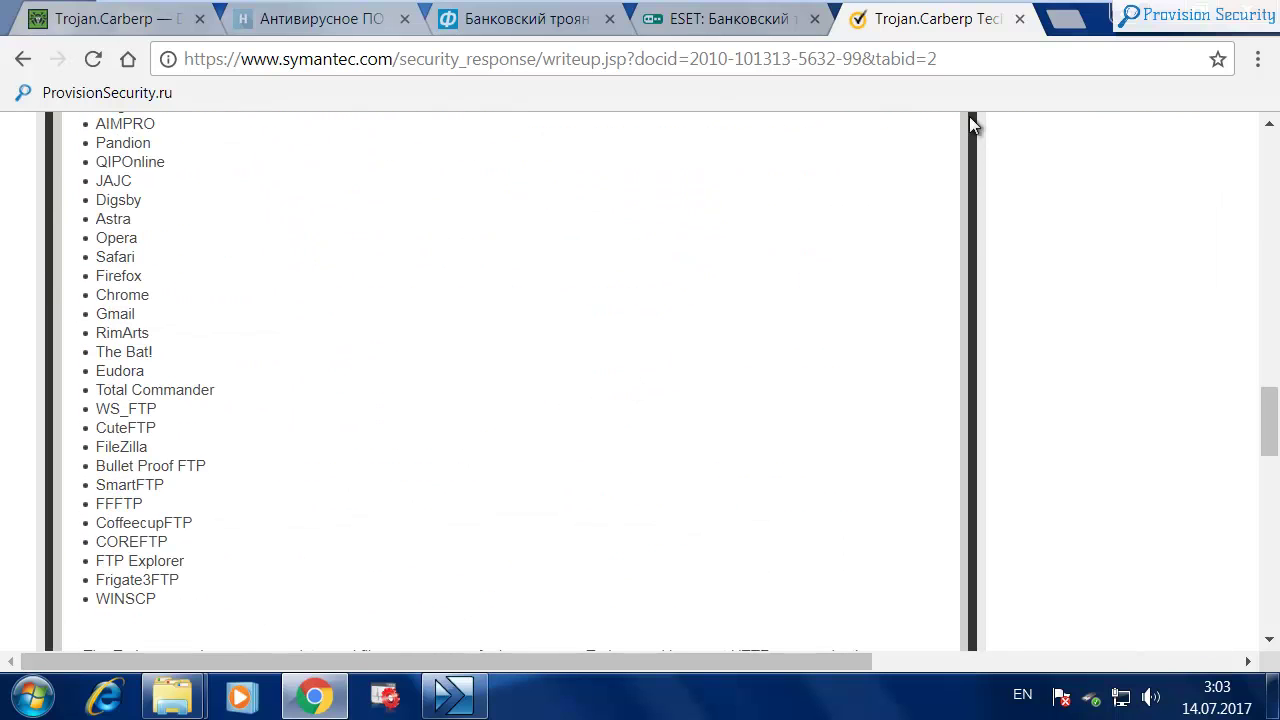
click(1019, 19)
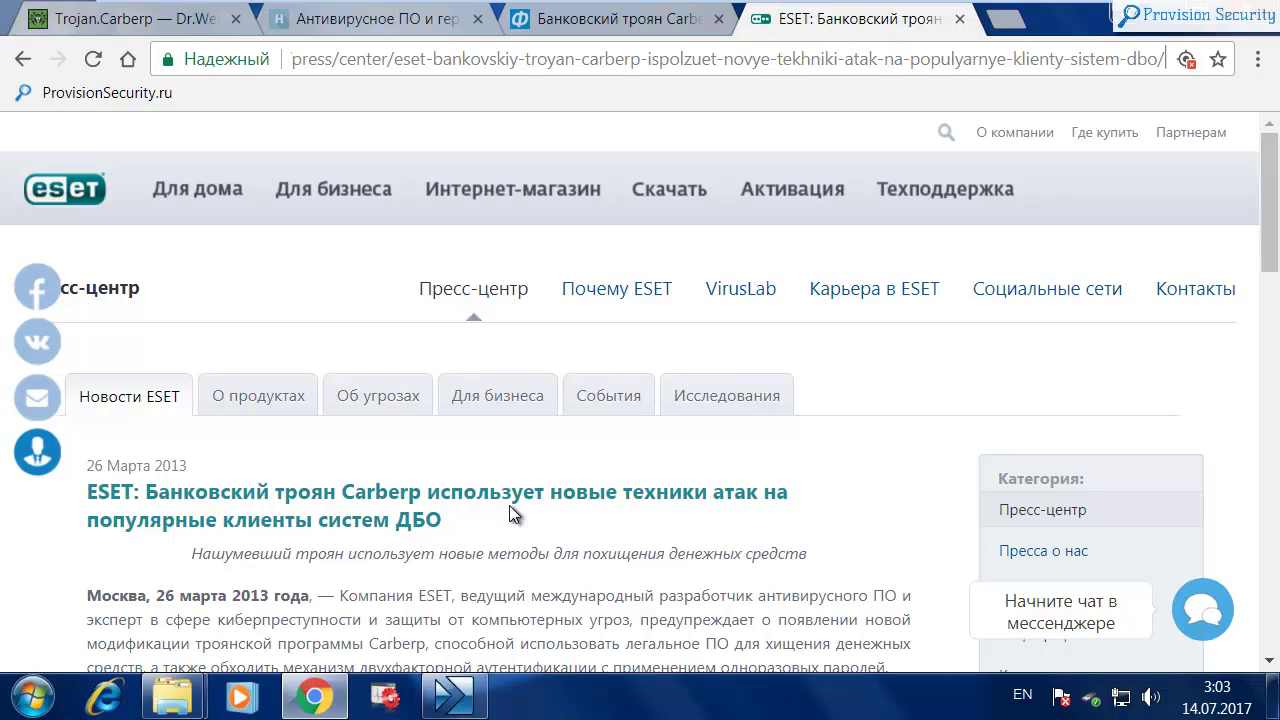
Read ESET's news article on Carberp's new attack techniques against remote banking clients to its end and return to the beginning.
scroll(509, 507, down, 3)
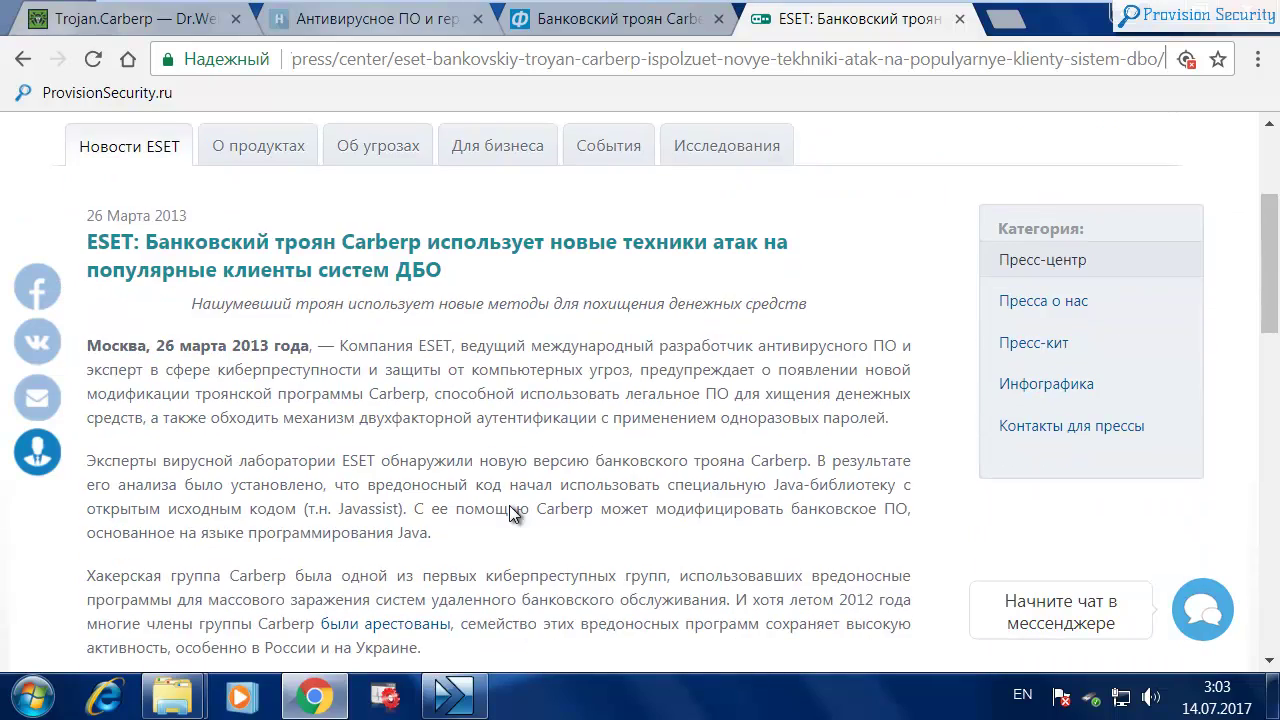
scroll(636, 508, down, 8)
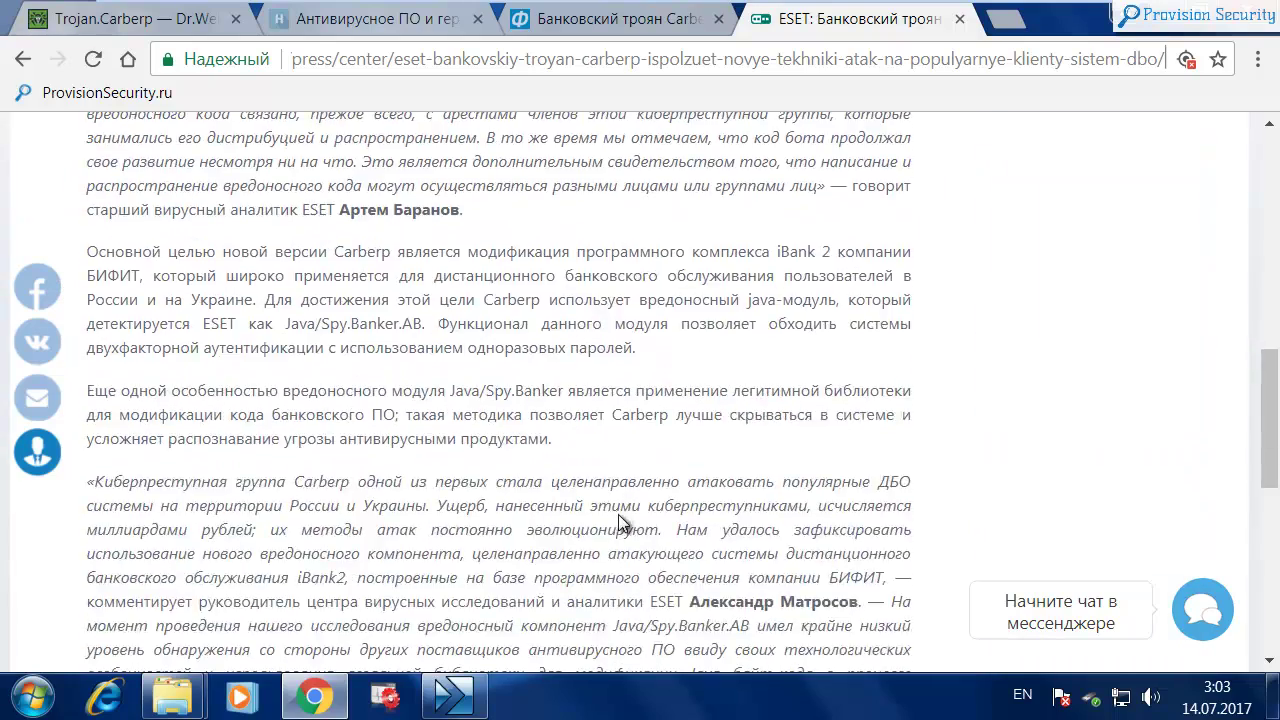
scroll(618, 515, down, 4)
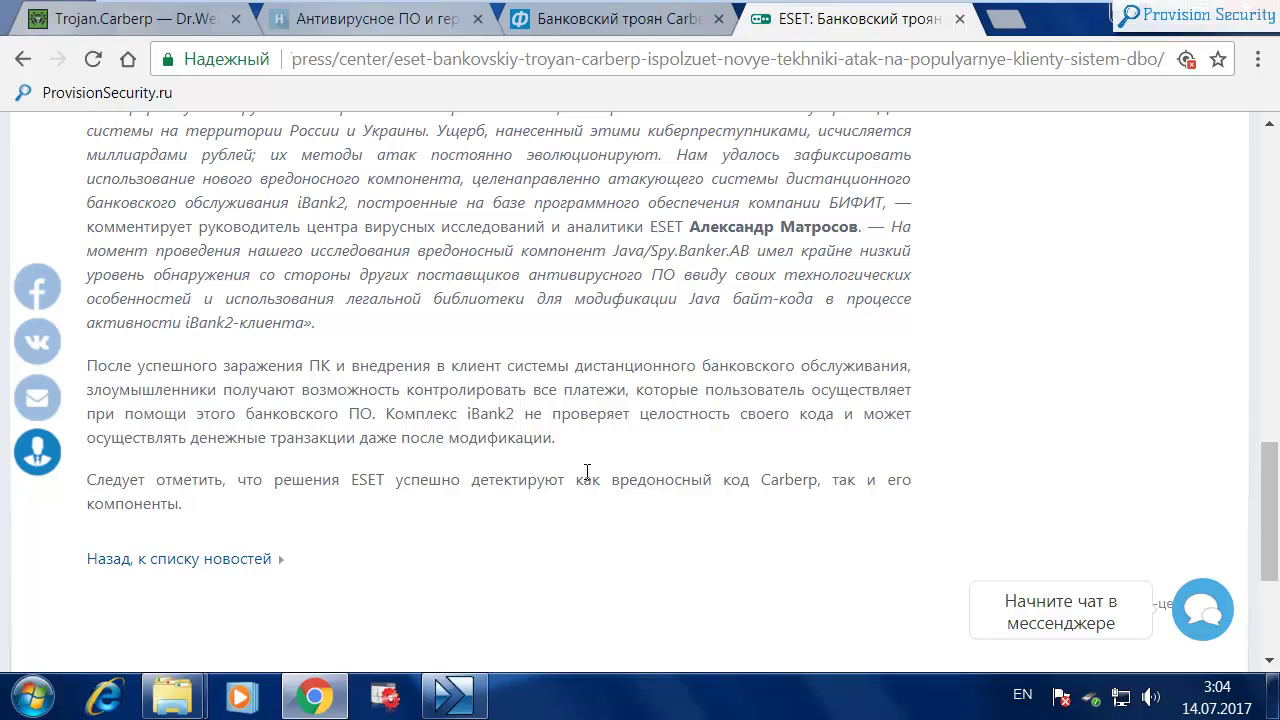
scroll(587, 471, up, 3)
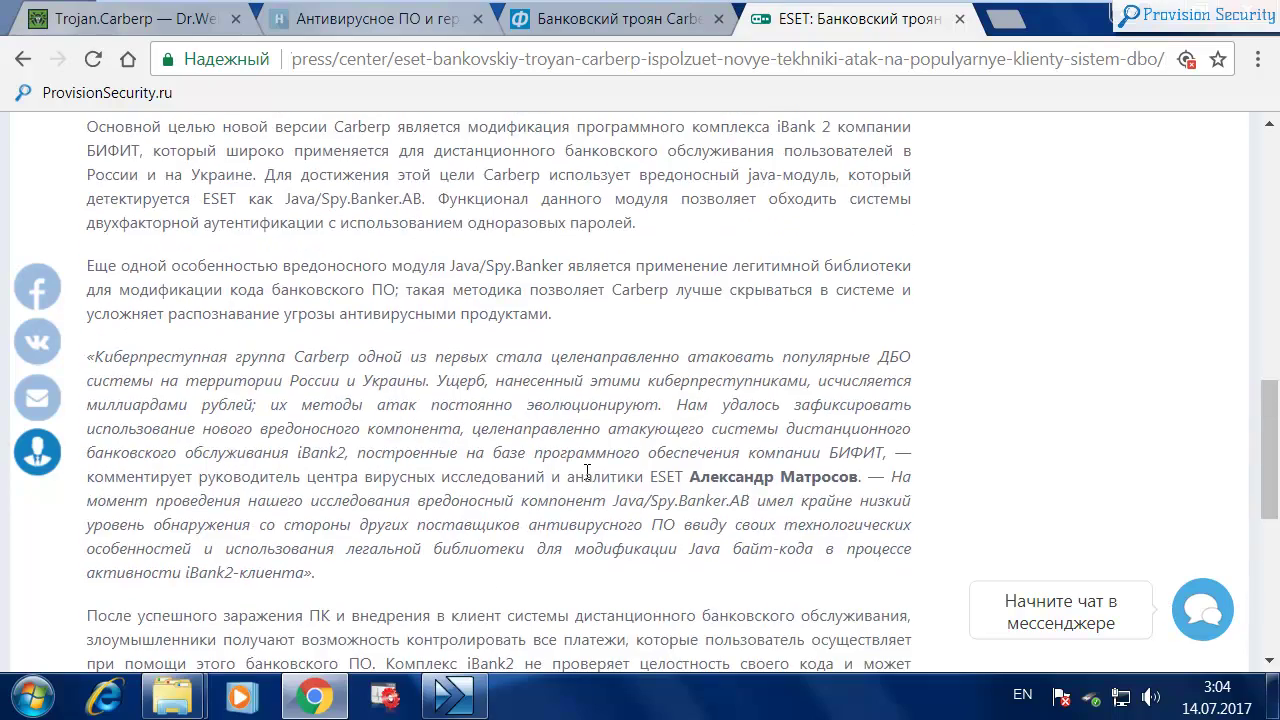
scroll(587, 471, up, 3)
scroll(587, 471, up, 1)
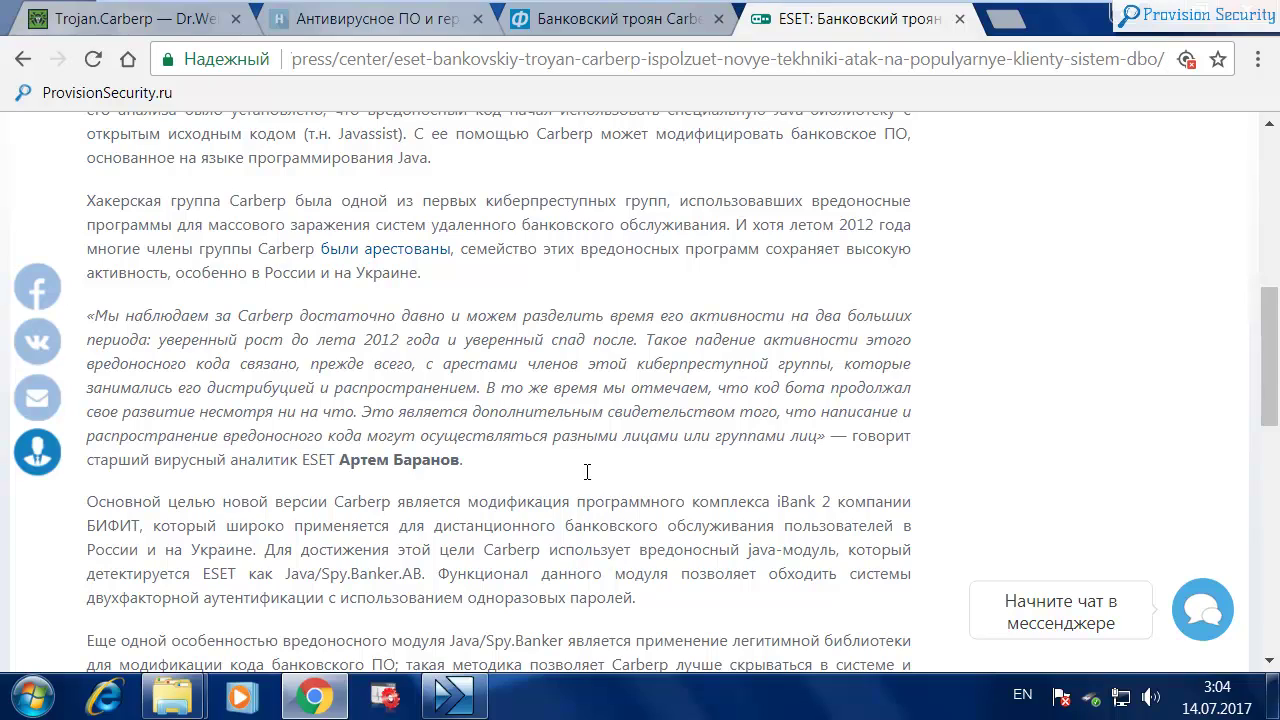
scroll(587, 471, up, 6)
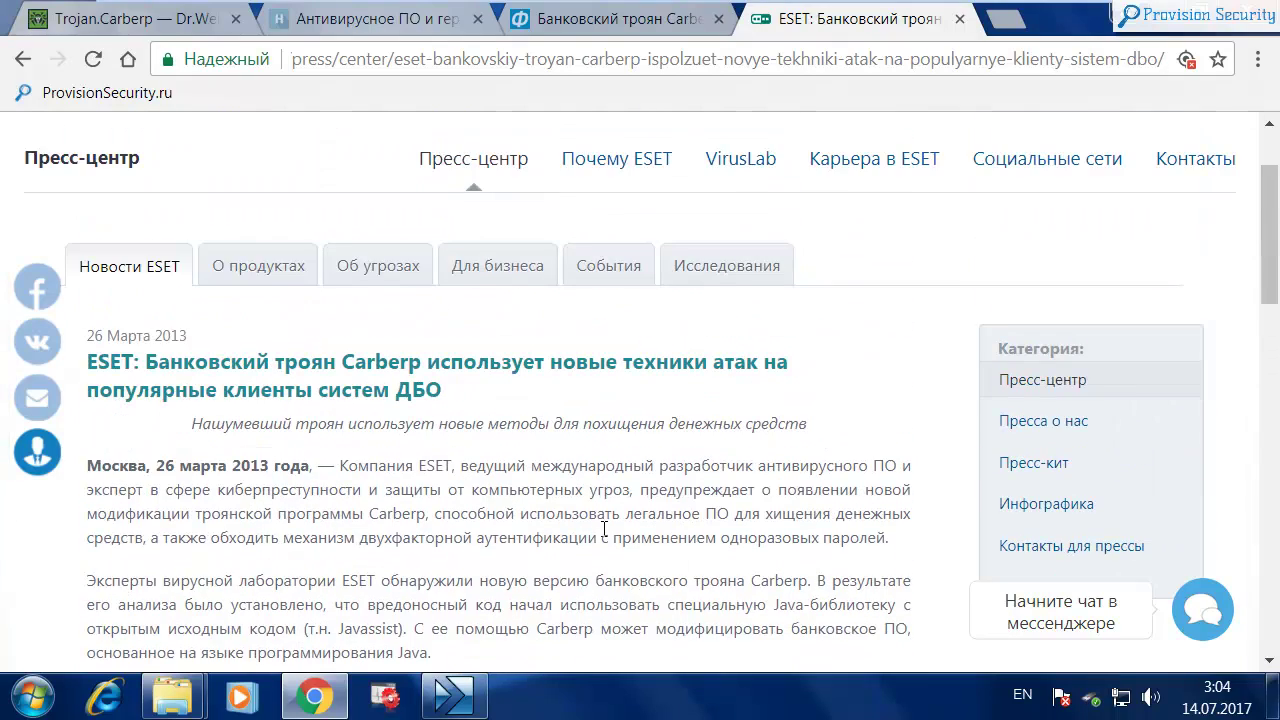
scroll(603, 551, up, 1)
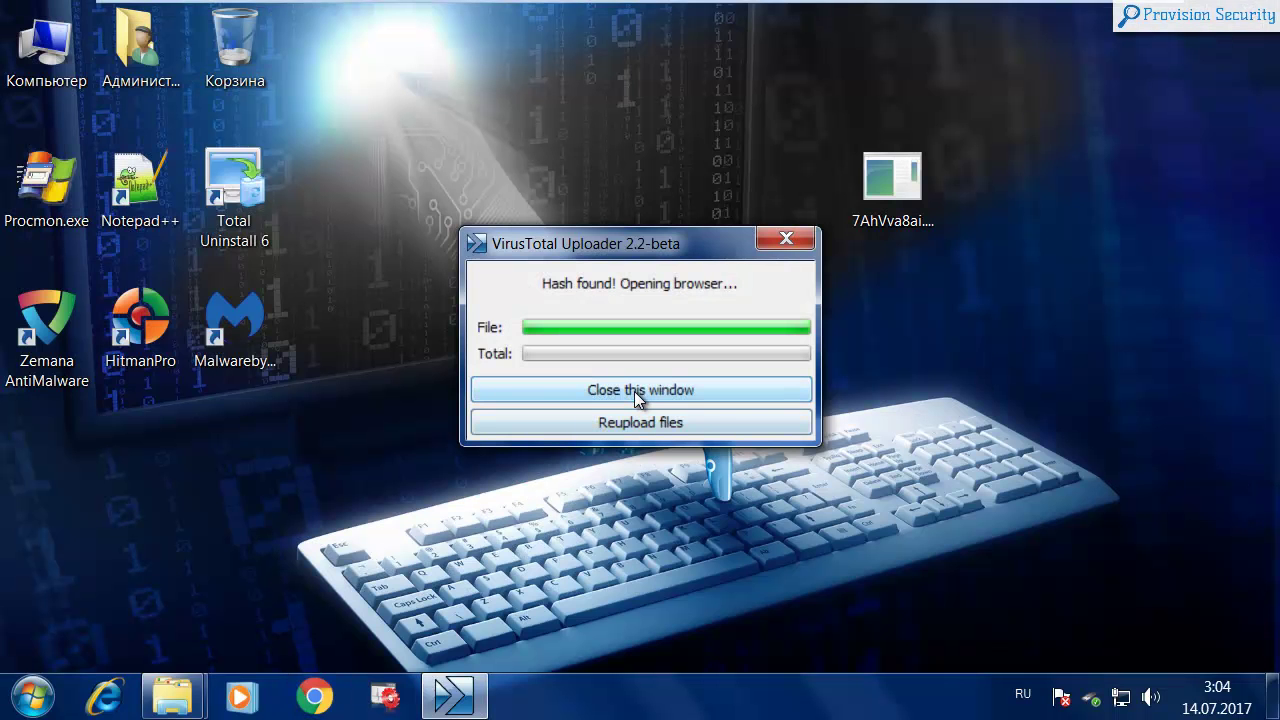
Close the VirusTotal Uploader window and bring up the open SysWOW64 folder at svchost.exe.
click(634, 391)
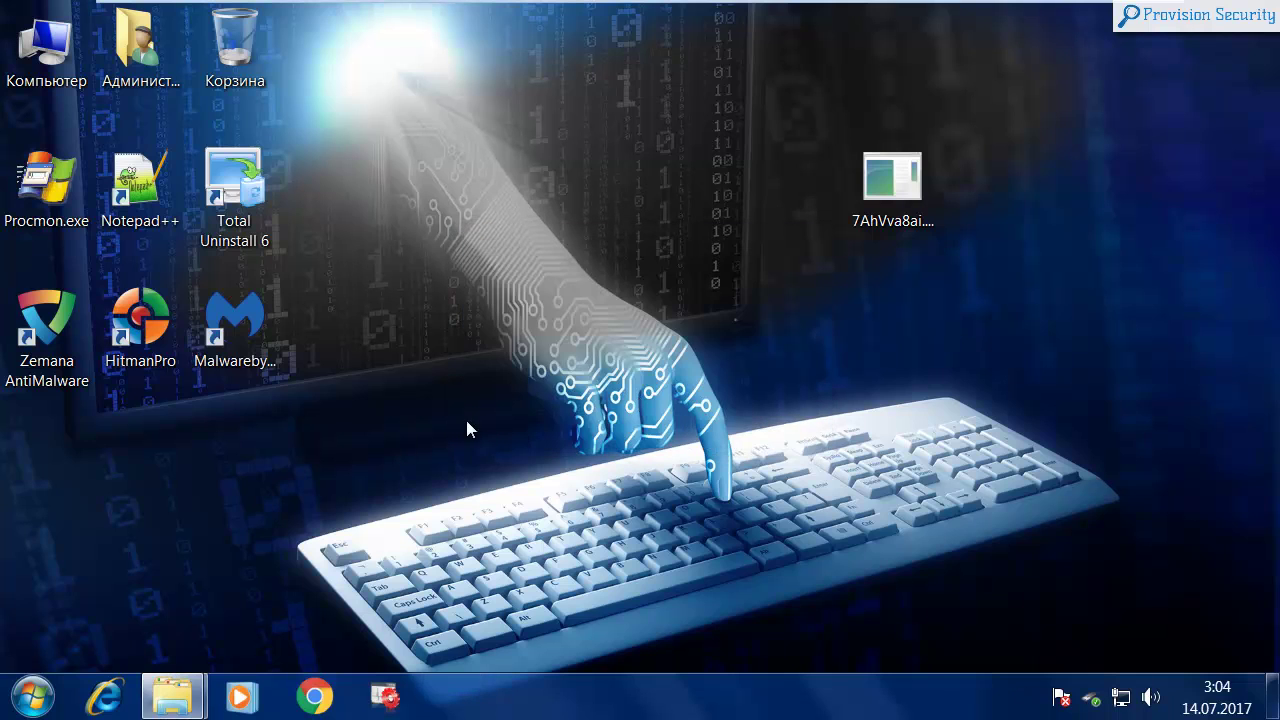
mouse_move(182, 710)
click(177, 606)
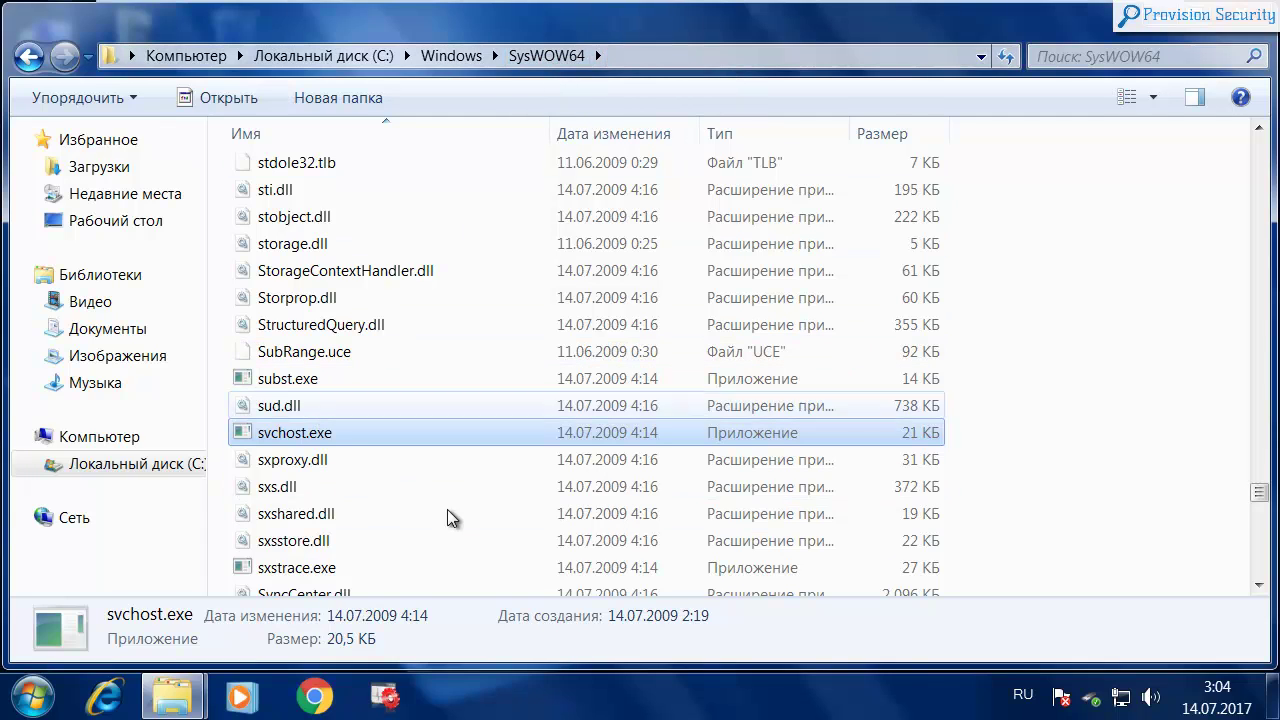
mouse_move(356, 411)
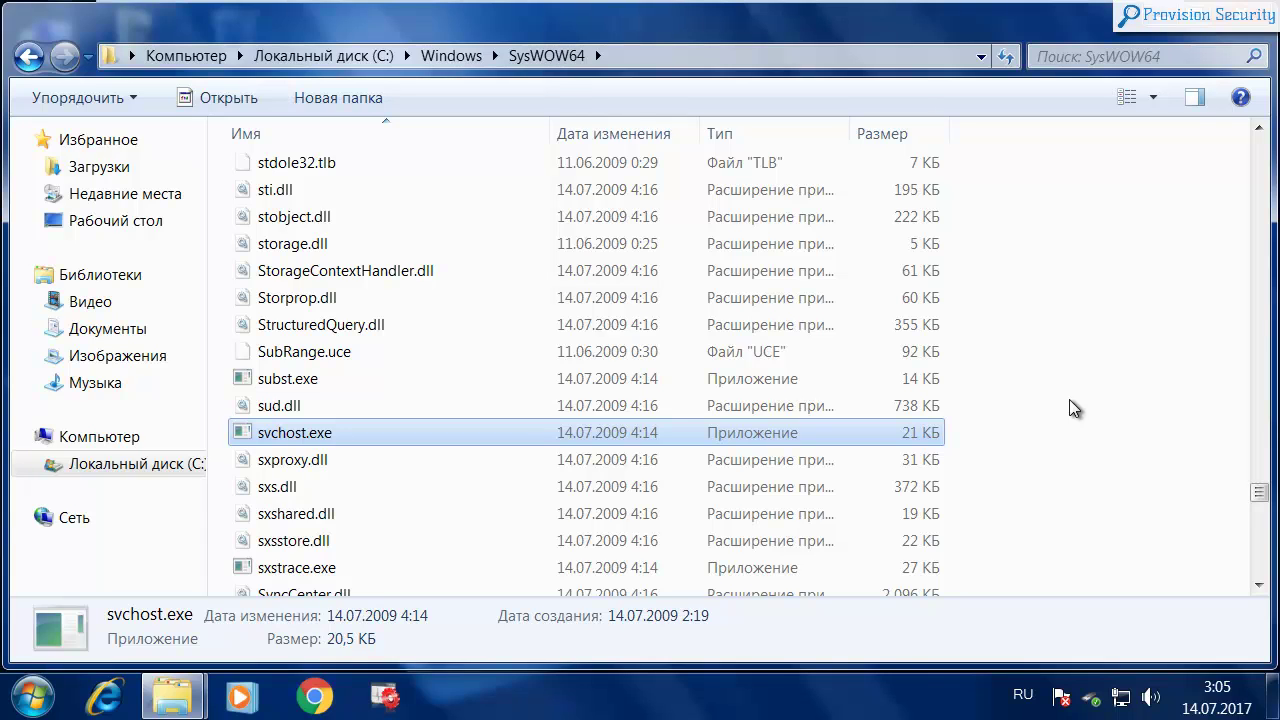
scroll(1034, 411, down, 1)
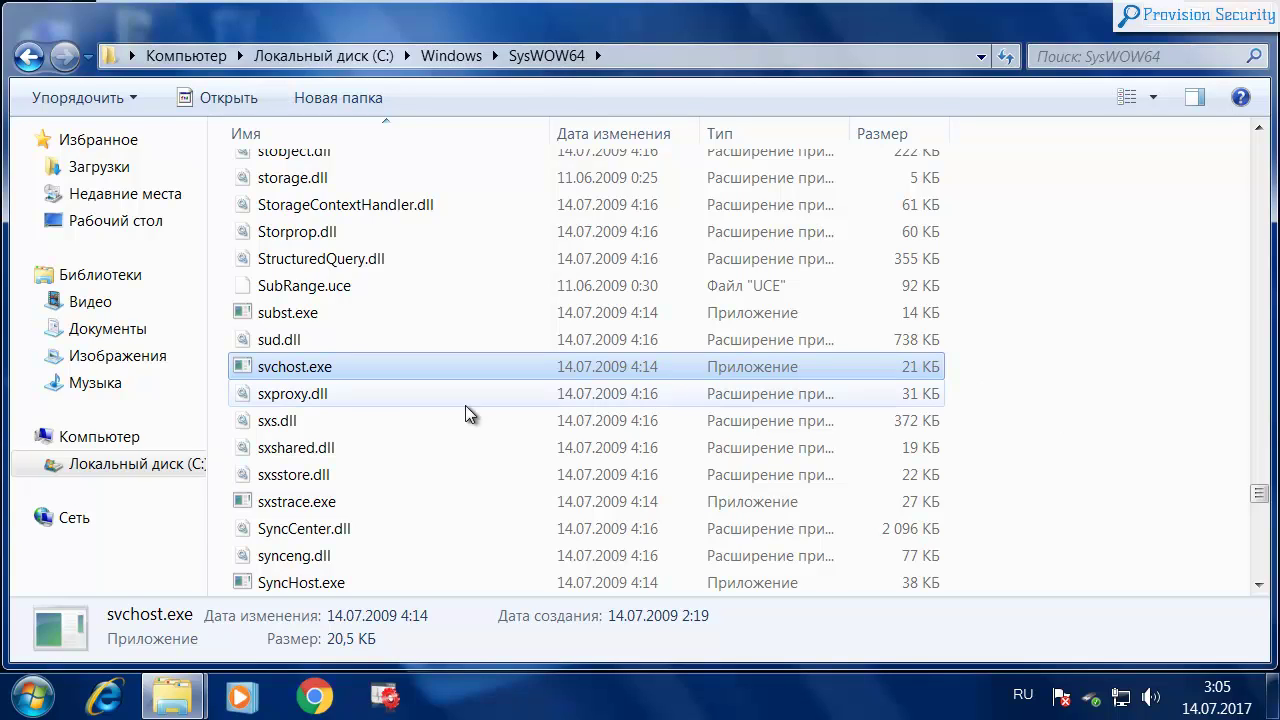
Review the detailed and general properties of svchost.exe in SysWOW64, close them and clear the file selection.
right_click(309, 370)
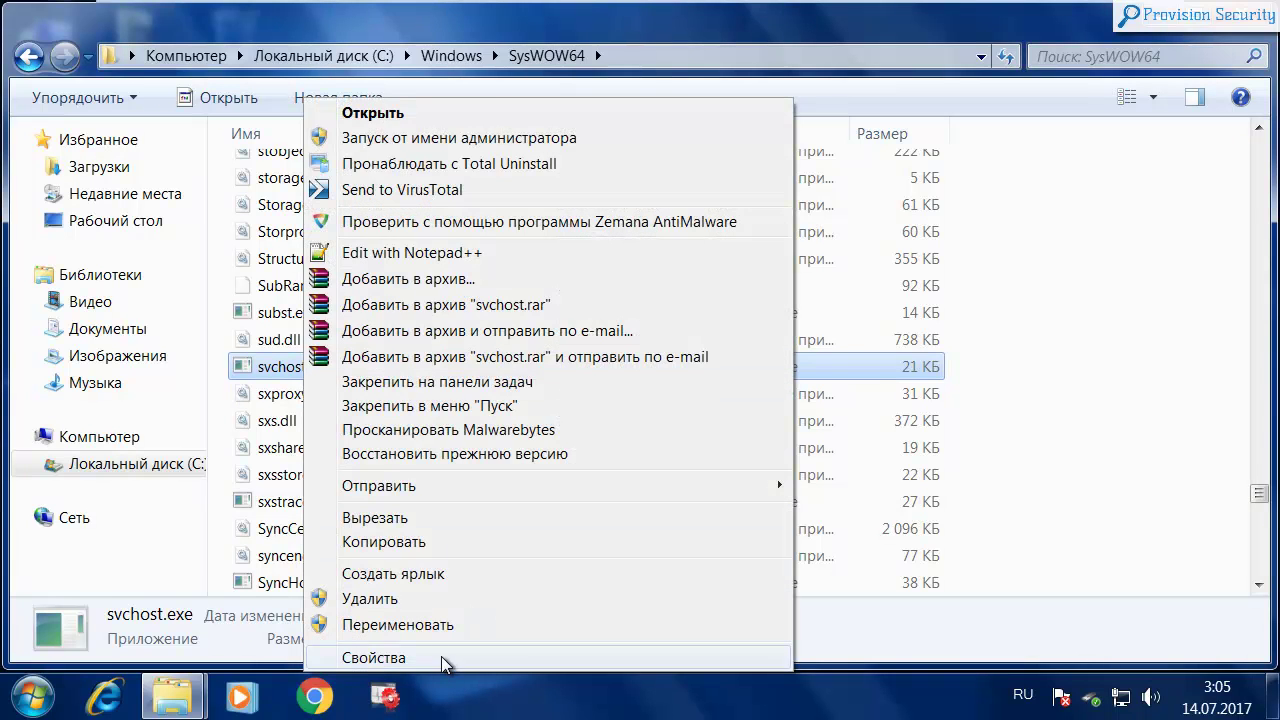
click(446, 660)
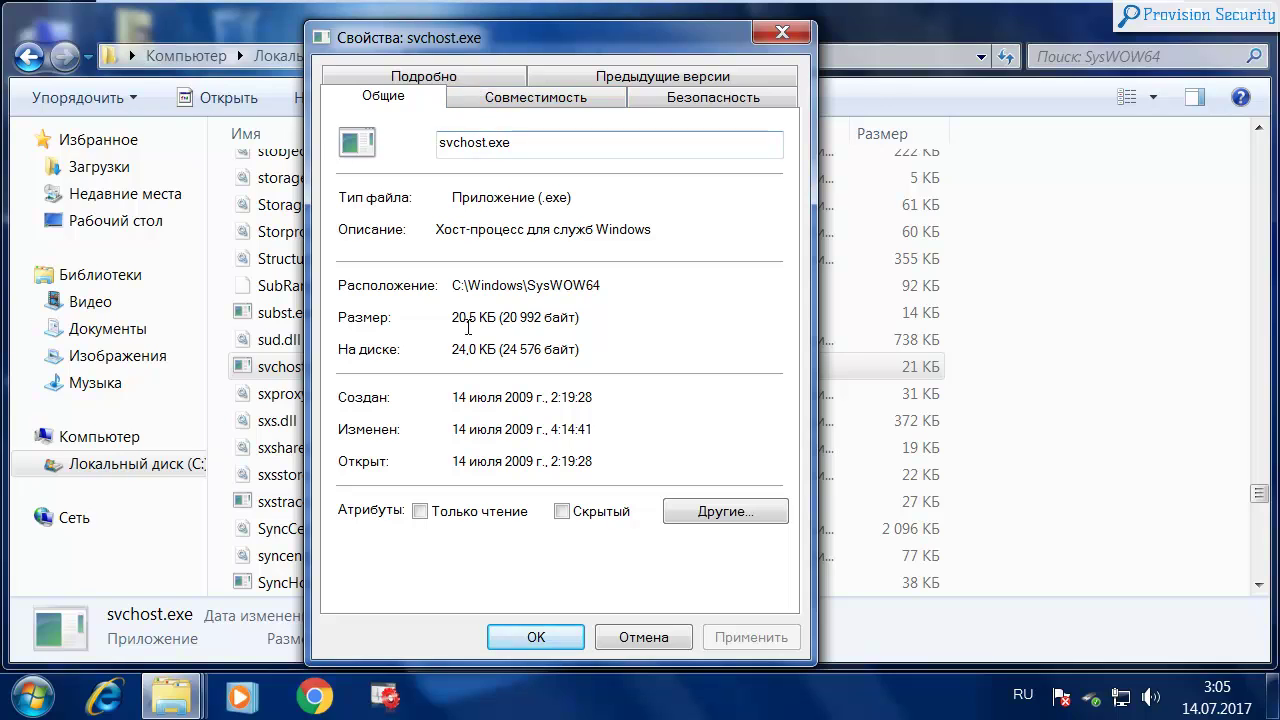
click(428, 77)
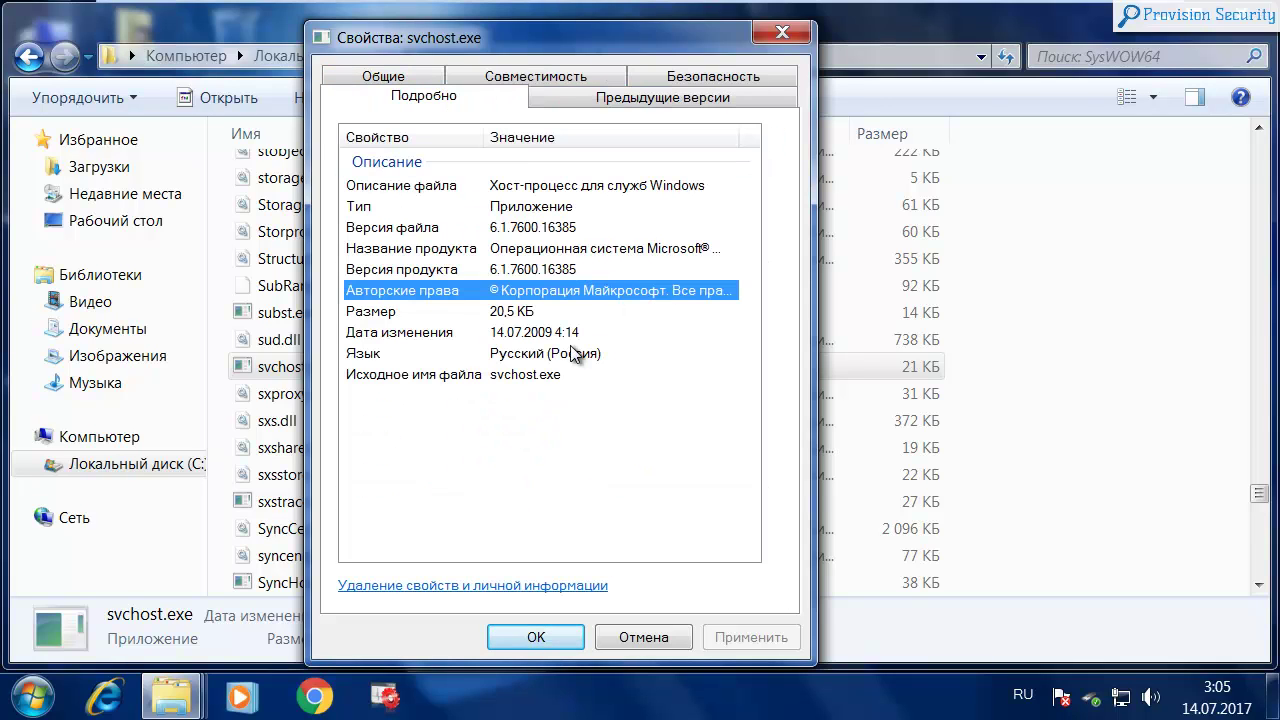
click(392, 80)
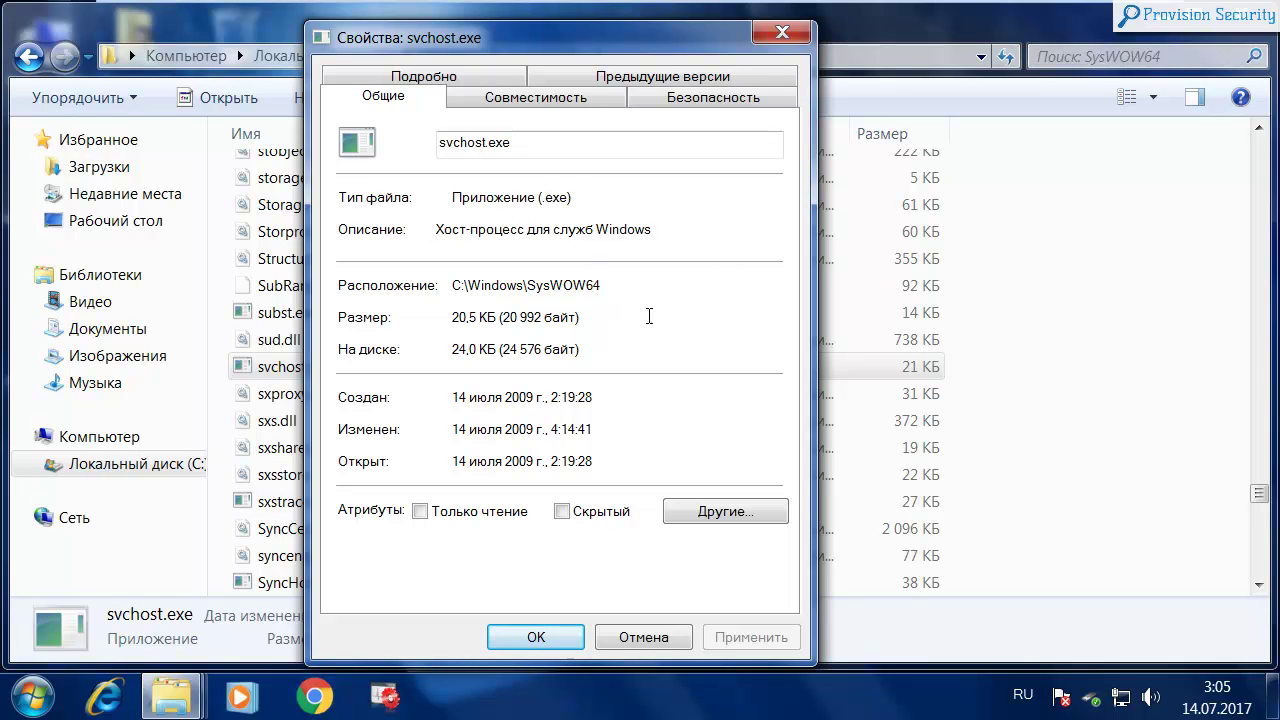
click(783, 33)
click(1044, 370)
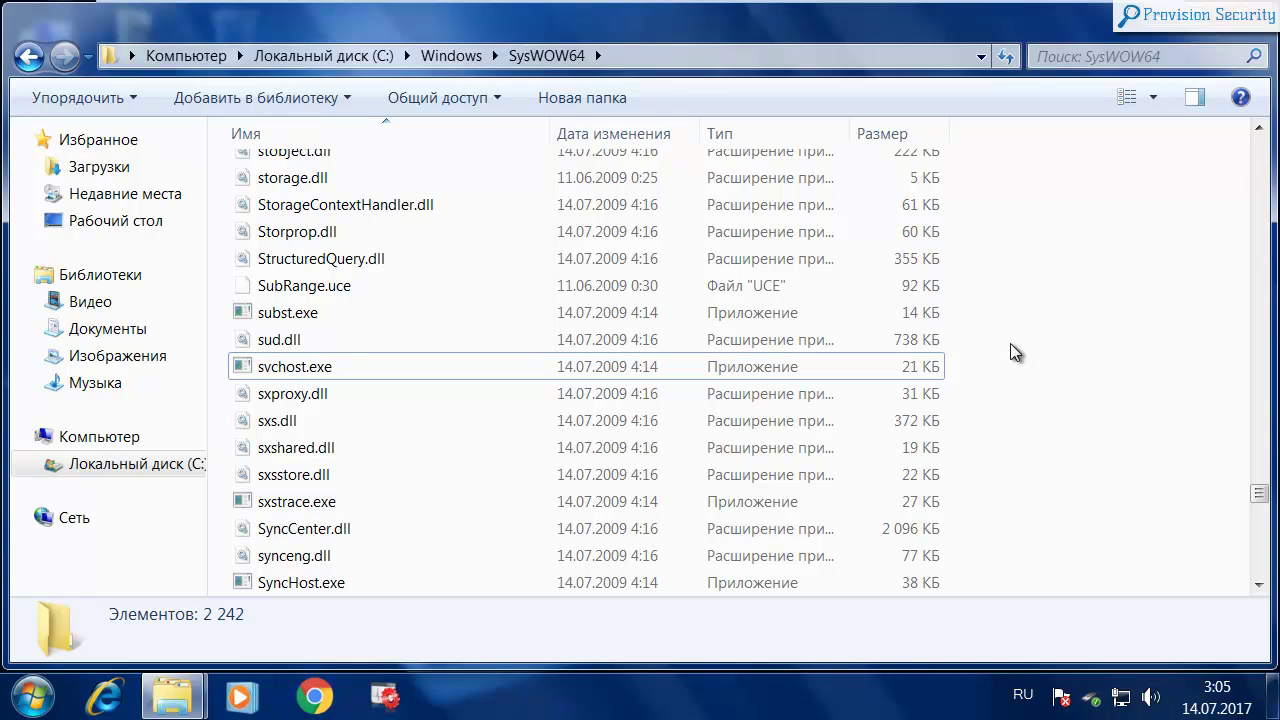
Show the desktop, check the contents of the open AppData\Local\Temp folder and put its window away again.
key(super+d)
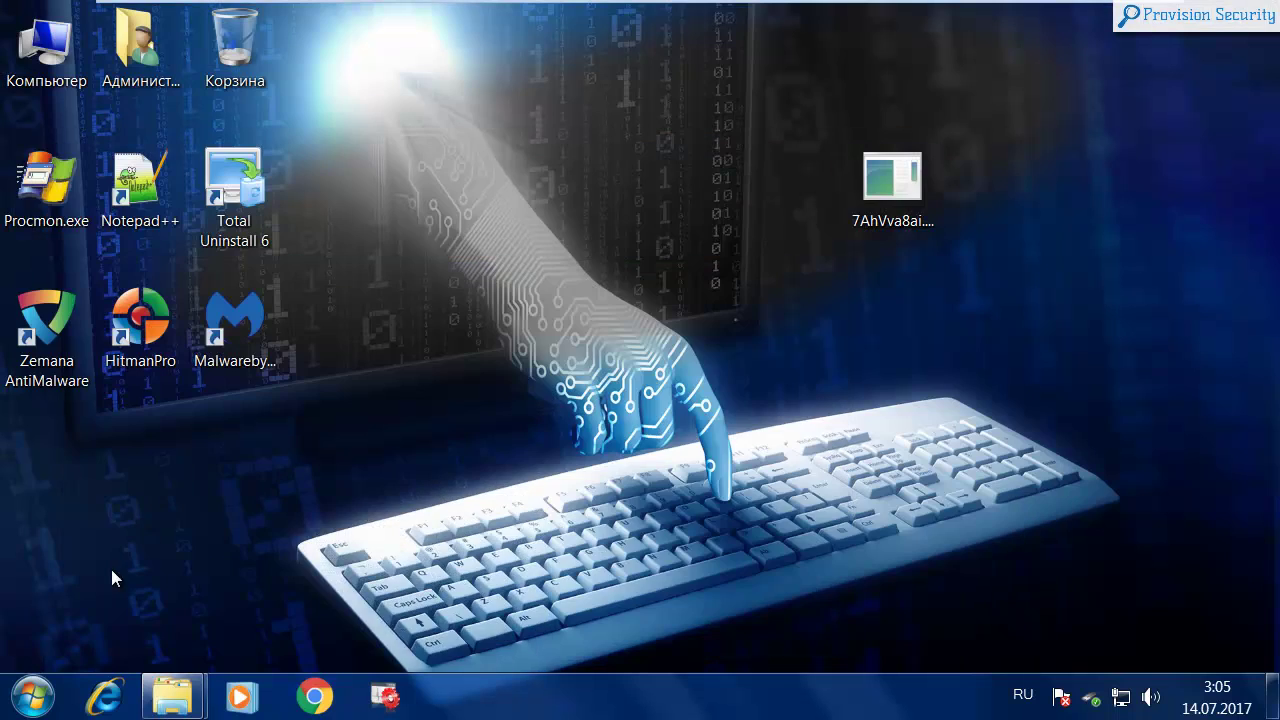
click(172, 696)
click(478, 505)
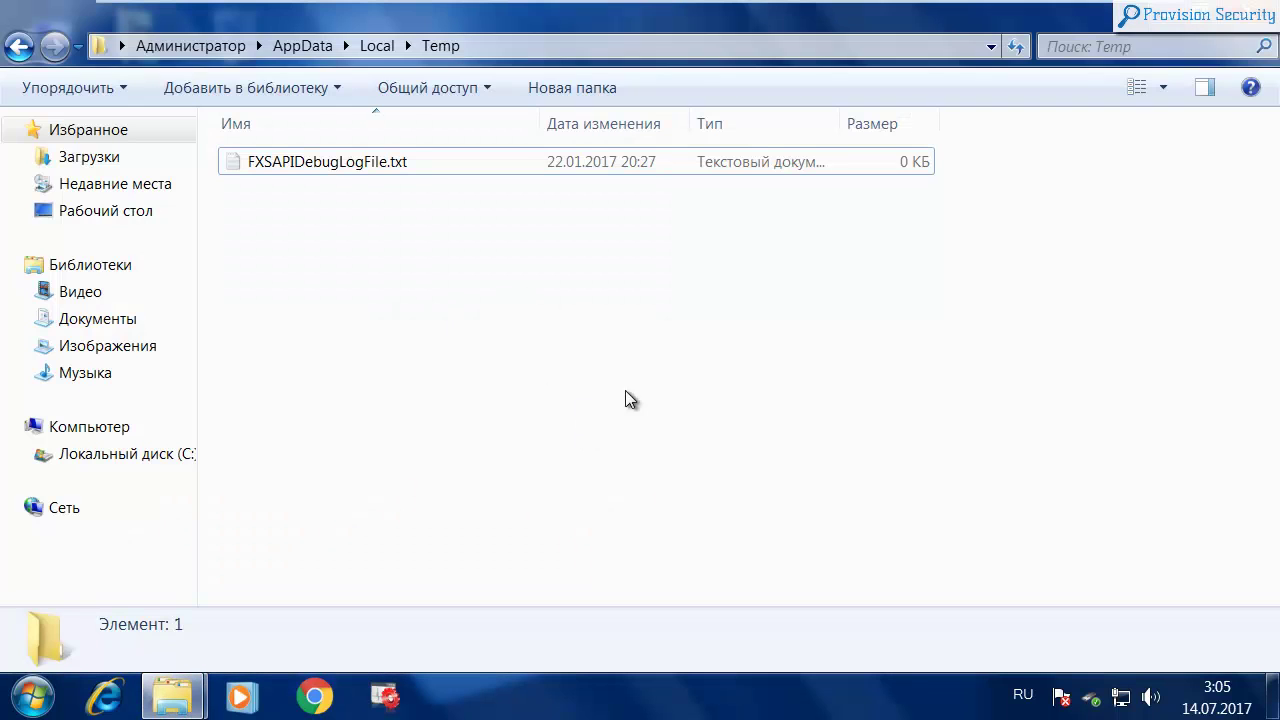
click(1170, 22)
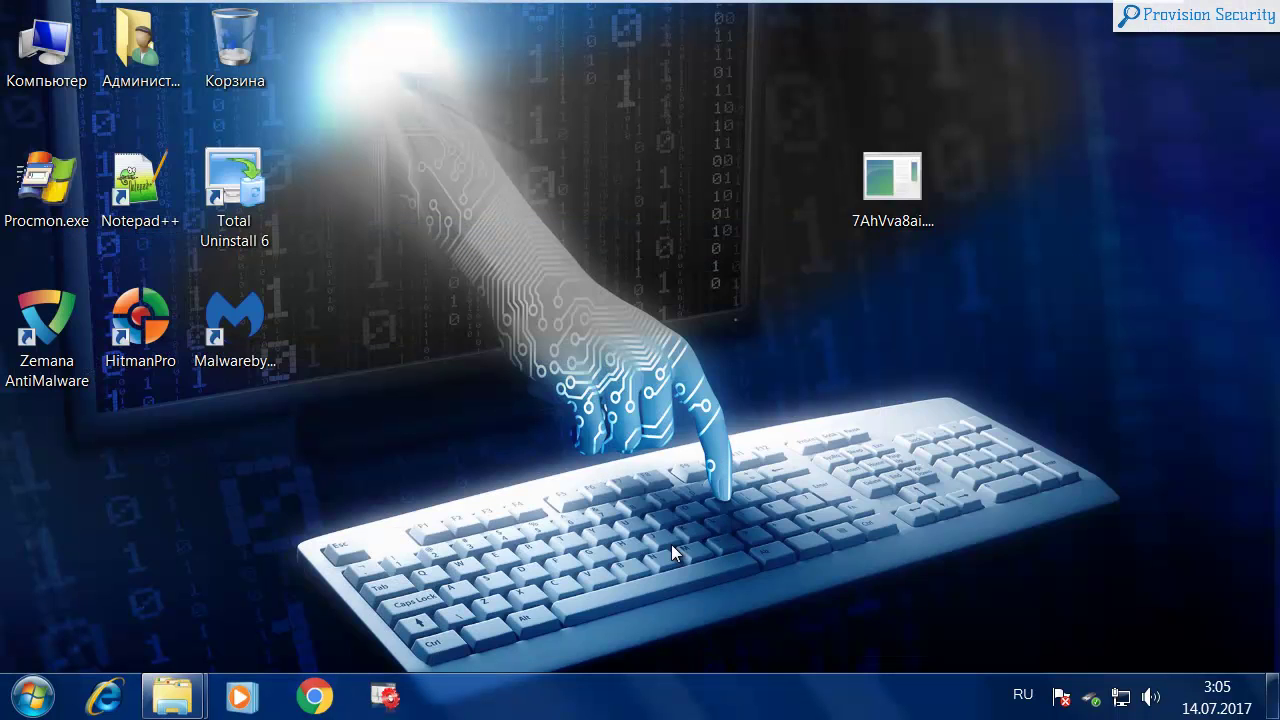
Launch COMODO KillSwitch, allowing KillSwitch.exe to run, and look through the process list down to its end.
click(385, 696)
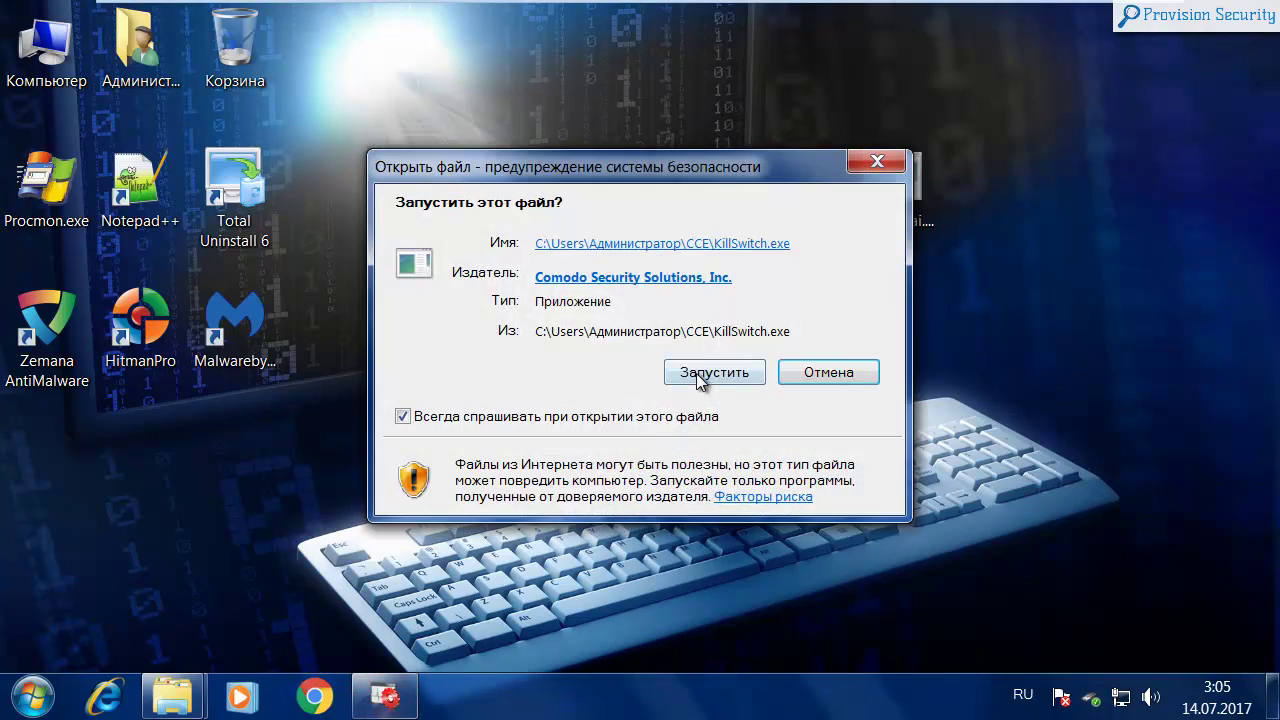
click(702, 375)
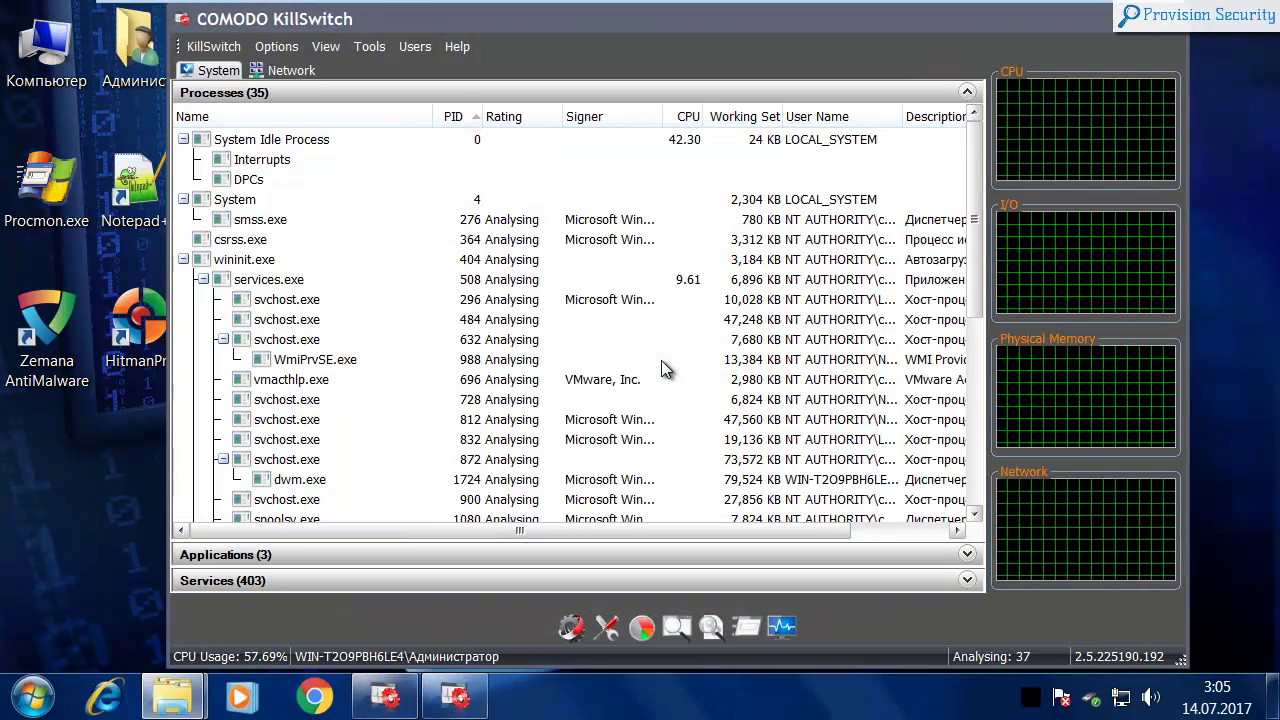
scroll(491, 352, down, 6)
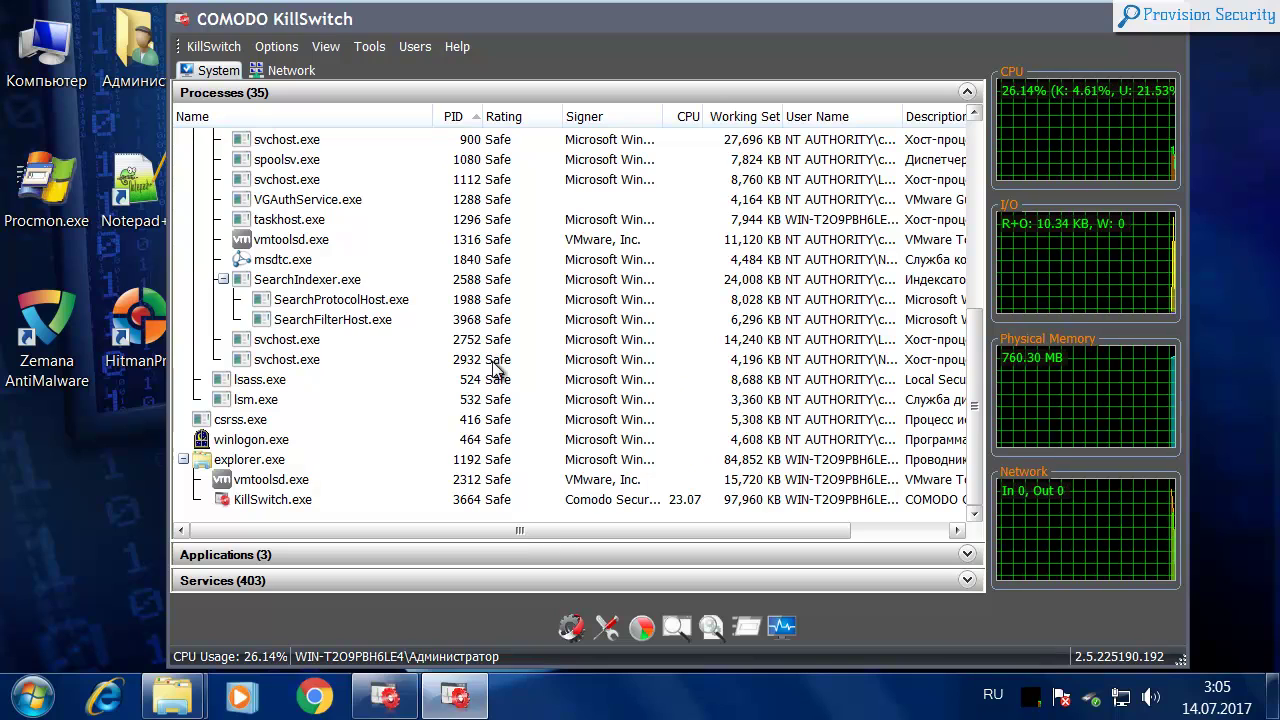
Arrange the KillSwitch window beside the desktop icons and move the 7AhVva8ai.exe sample to the free desktop area next to it.
drag(448, 26, 835, 60)
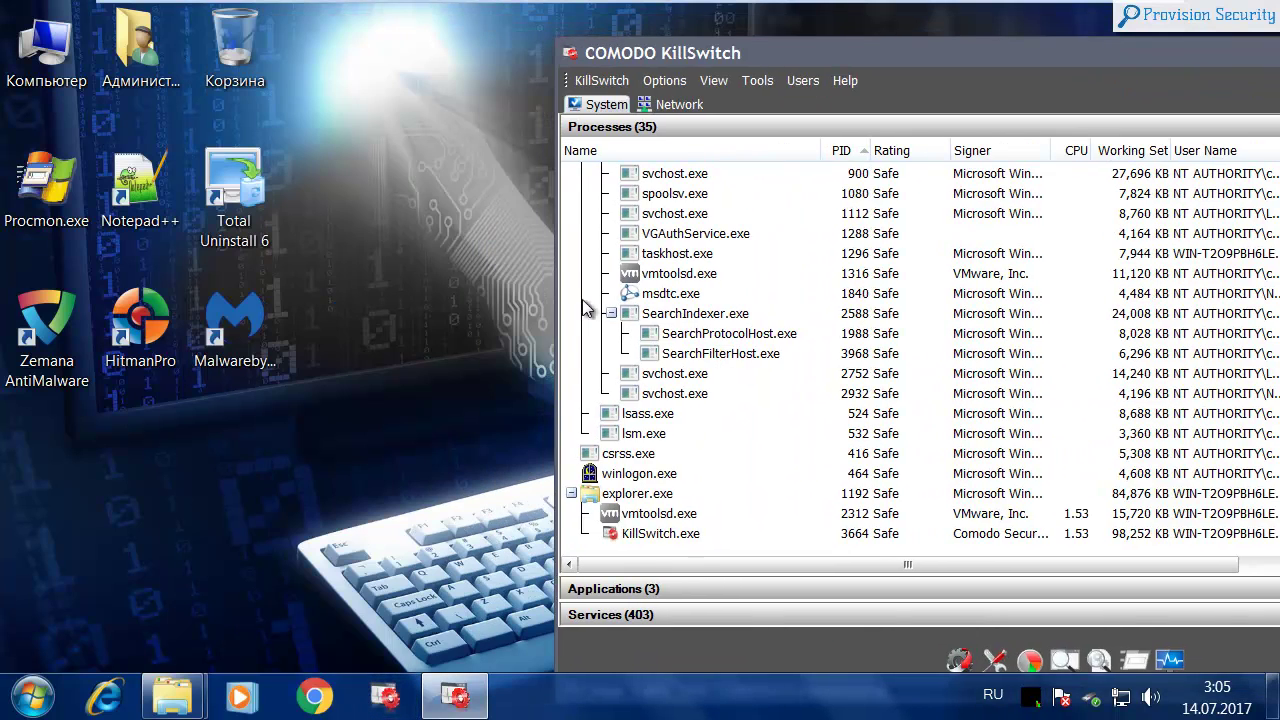
drag(559, 317, 739, 305)
drag(898, 40, 1042, 44)
drag(888, 196, 337, 476)
drag(1085, 48, 721, 18)
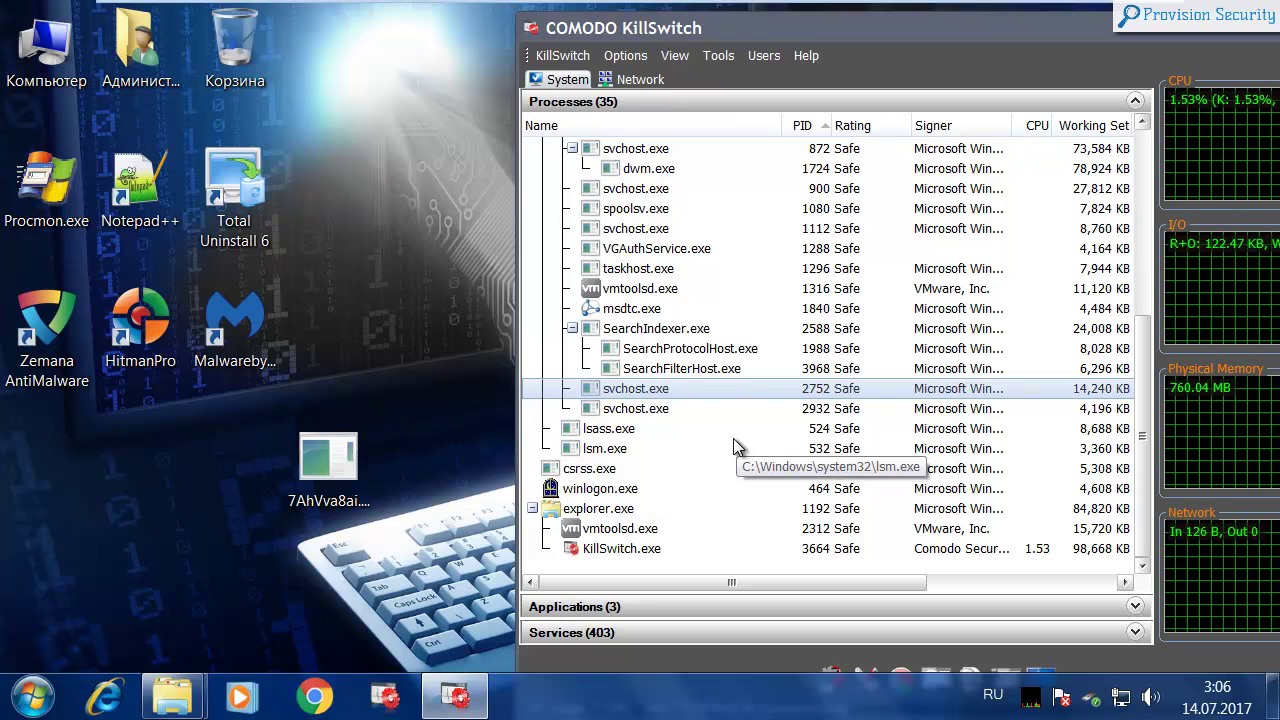
Open 7AhVva8ai.exe with Total Uninstall 6 for monitoring and create a new pre-installation system snapshot.
drag(330, 483, 250, 220)
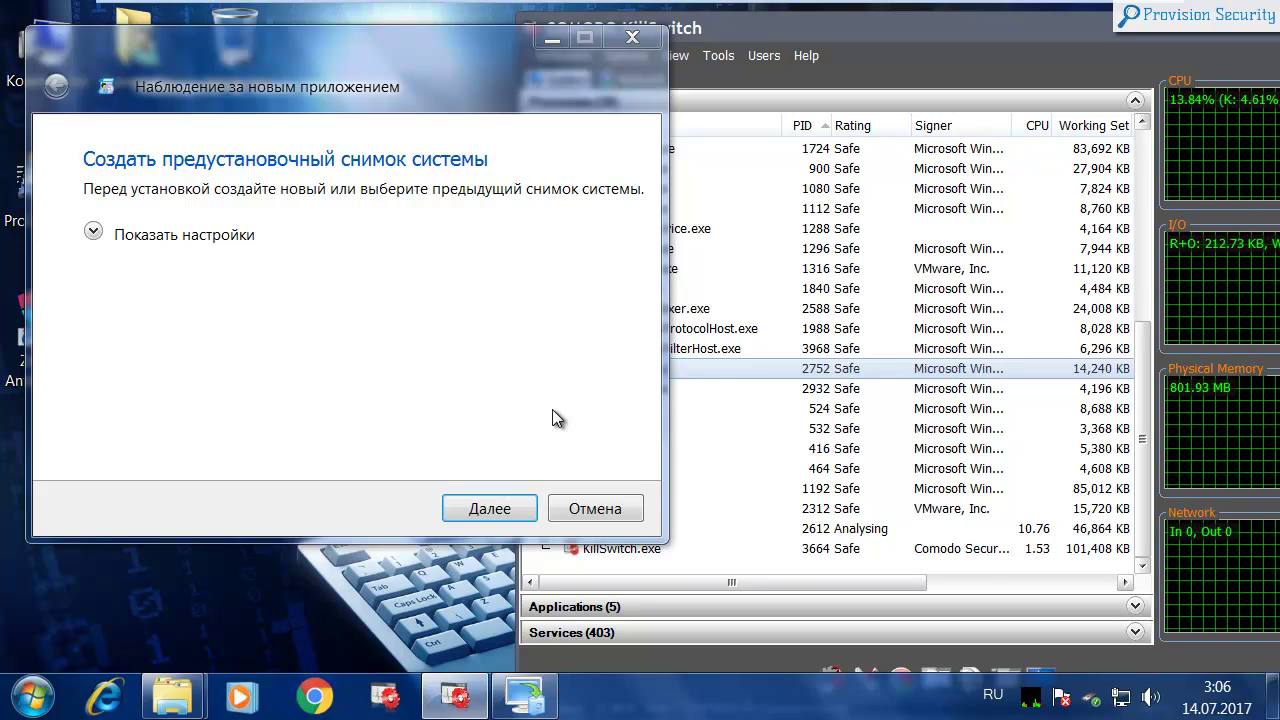
click(200, 240)
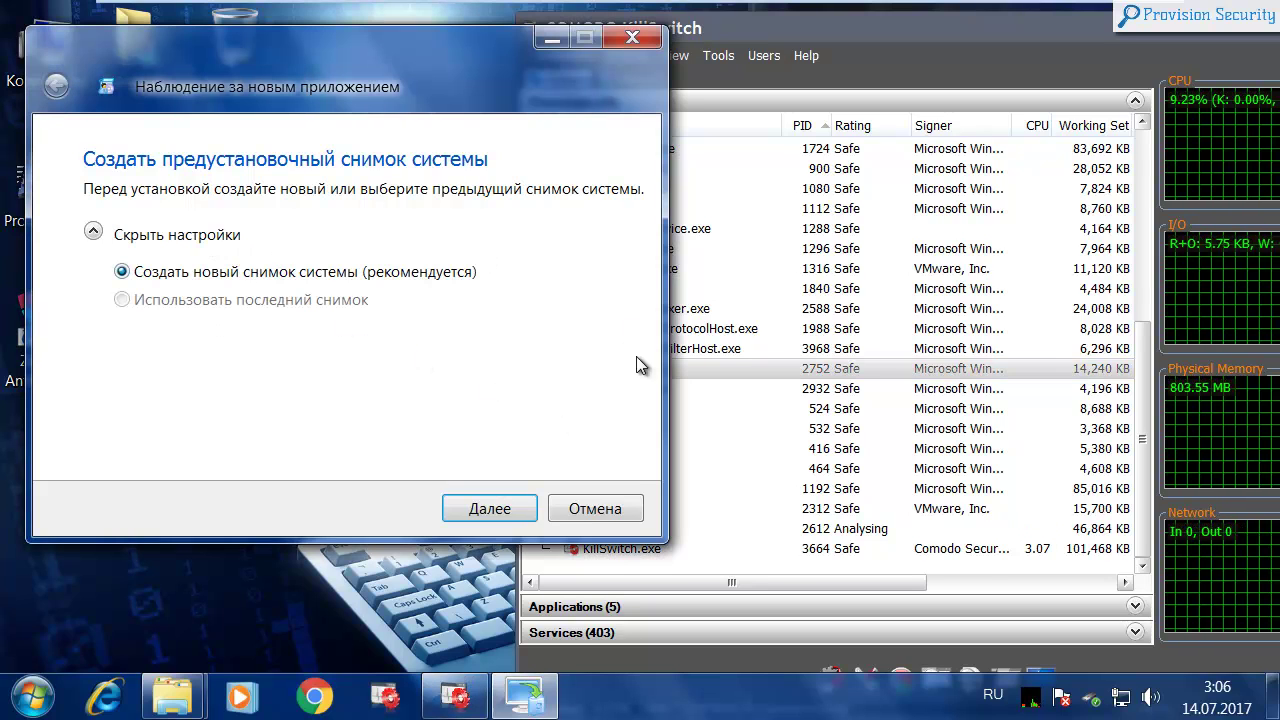
click(474, 508)
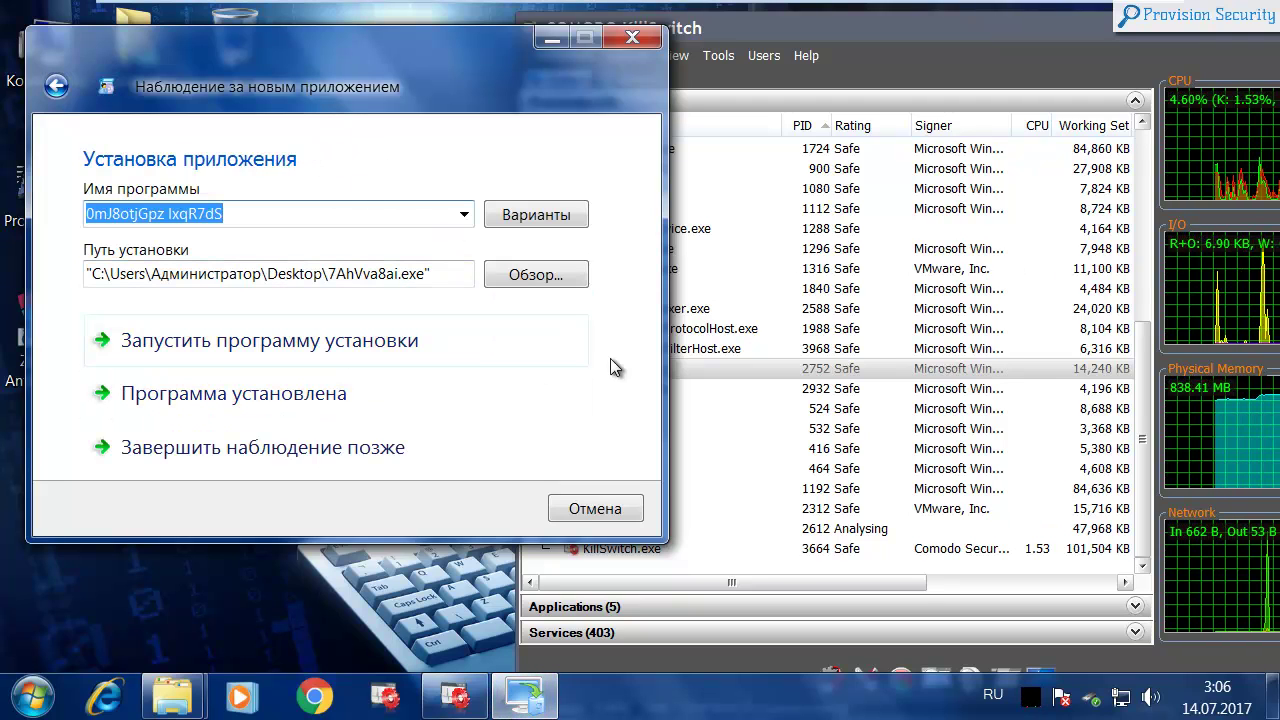
Move the Total Uninstall wizard clear of the sample, launch 7AhVva8ai.exe from the desktop, and allow it to run after checking the Action Center messages.
drag(286, 37, 685, 73)
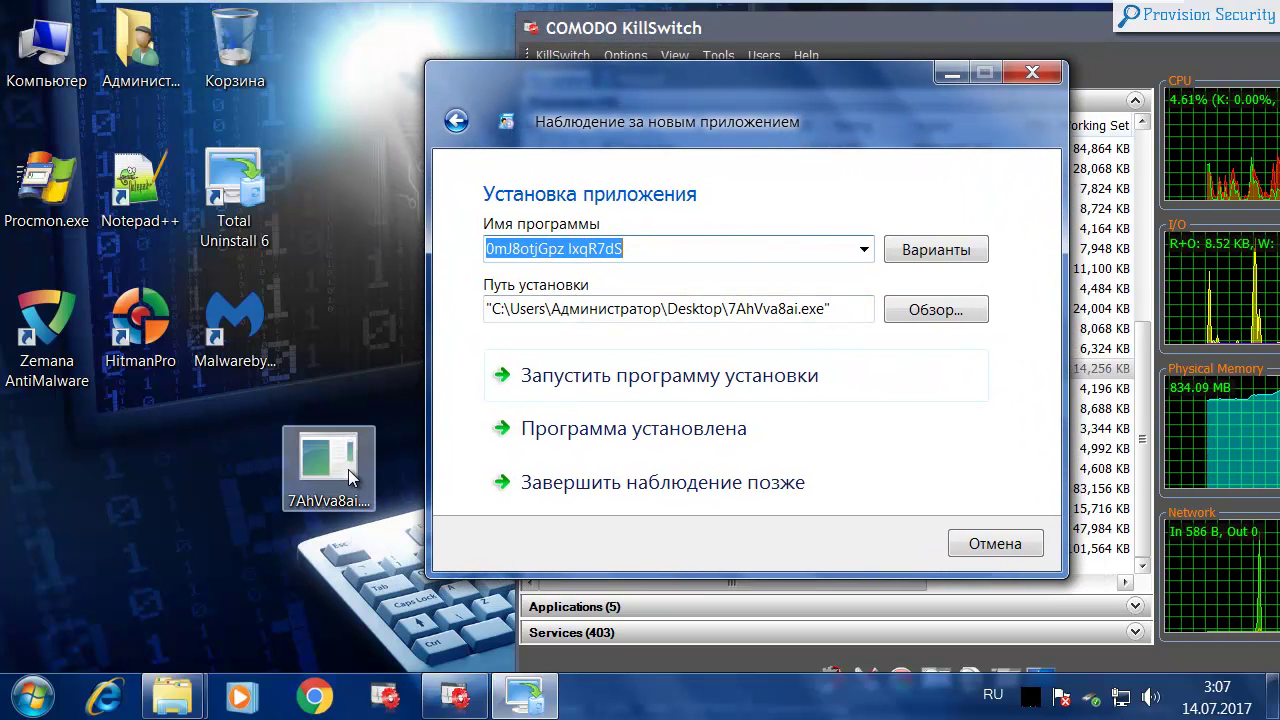
click(309, 475)
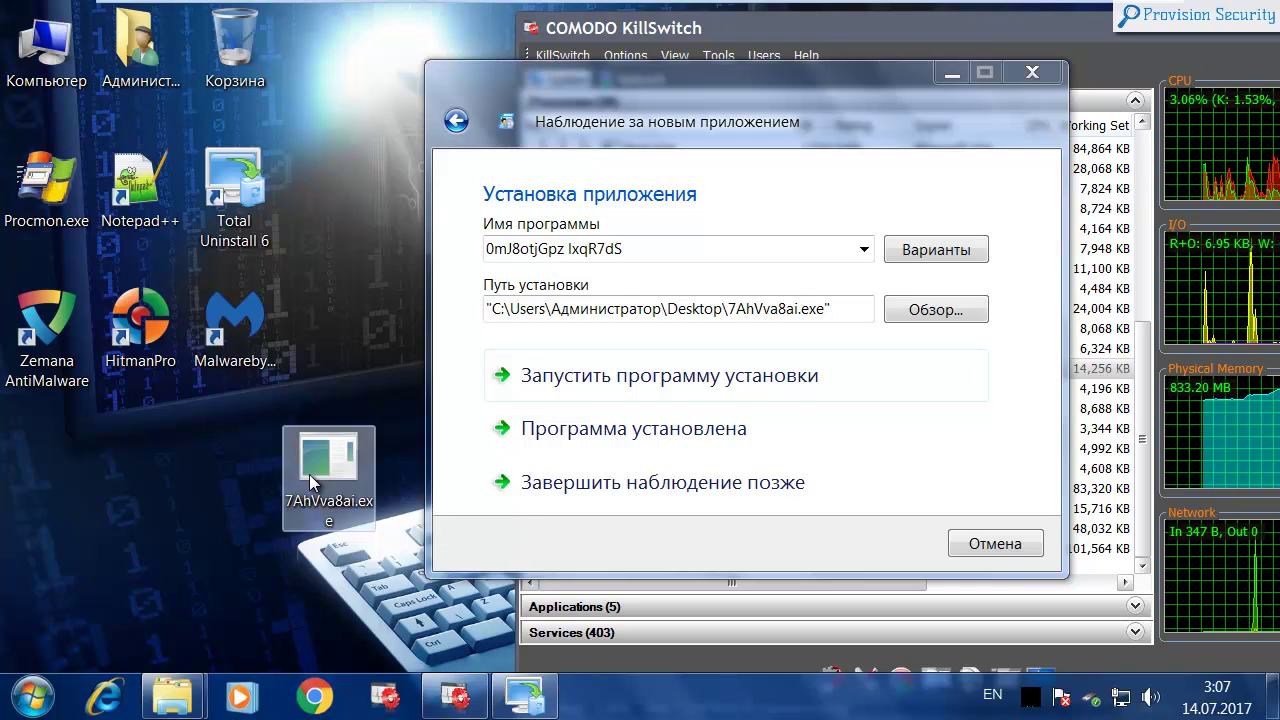
mouse_move(309, 475)
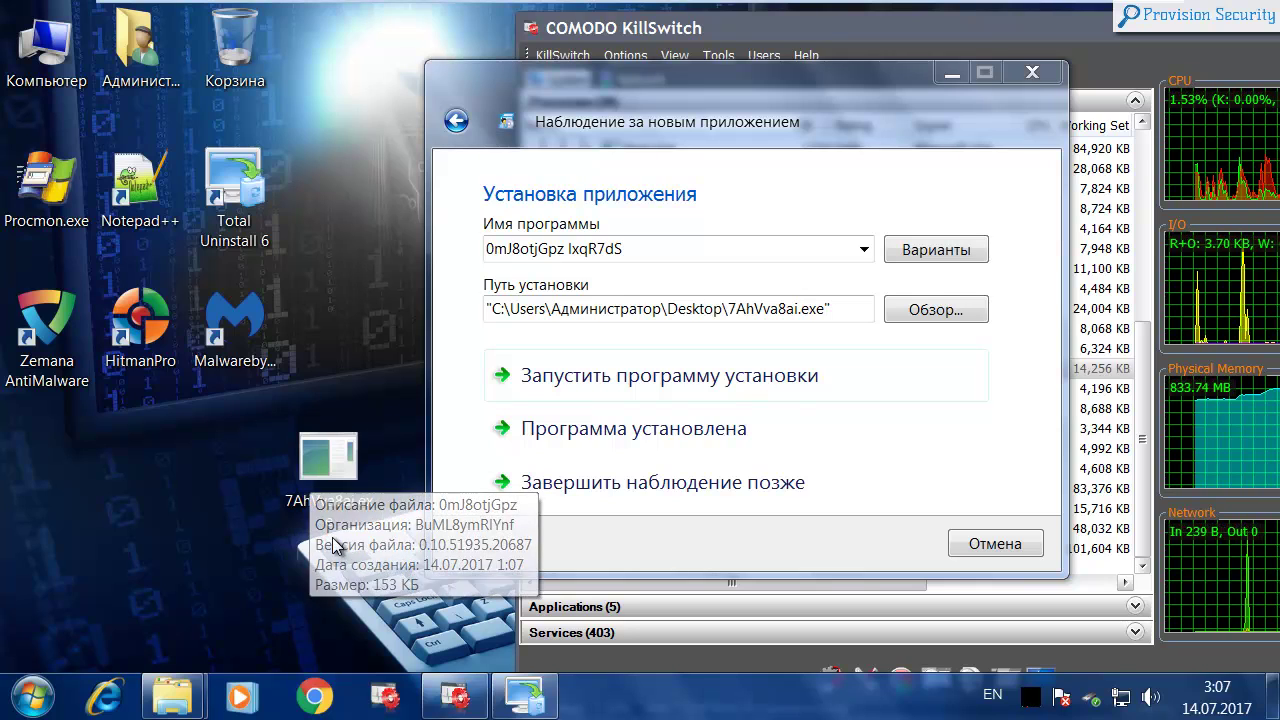
double_click(331, 486)
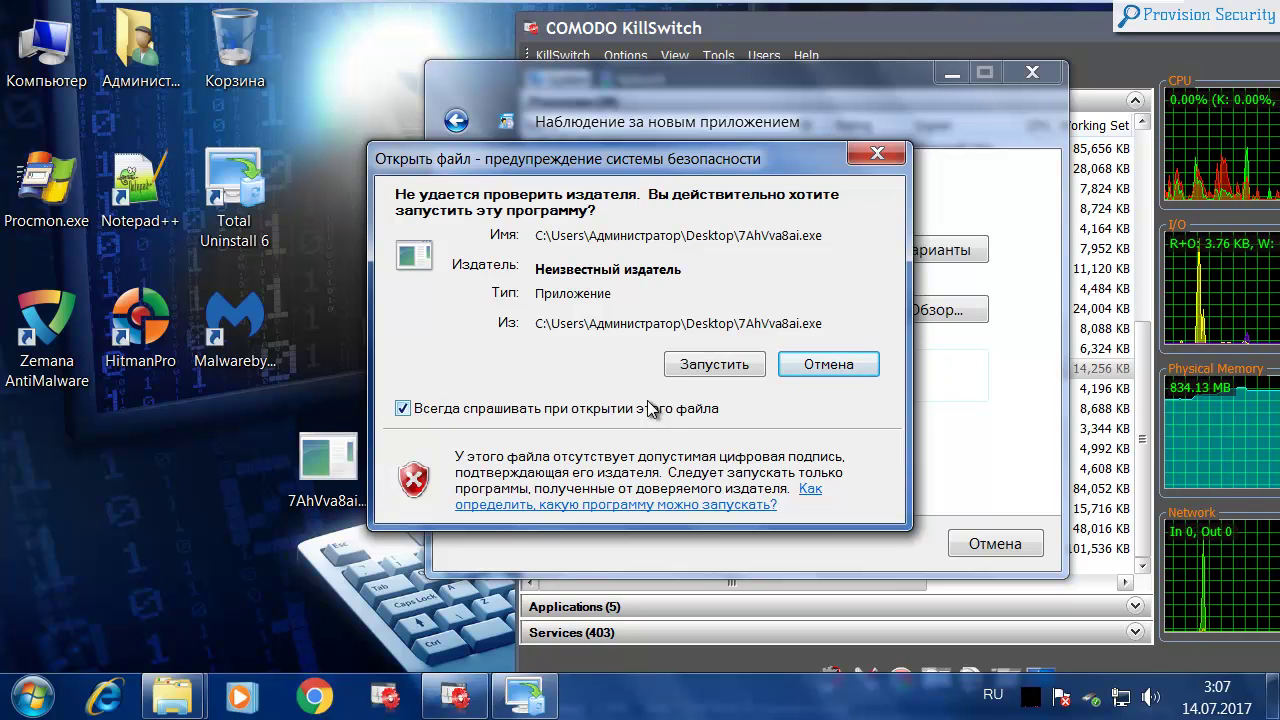
click(1060, 697)
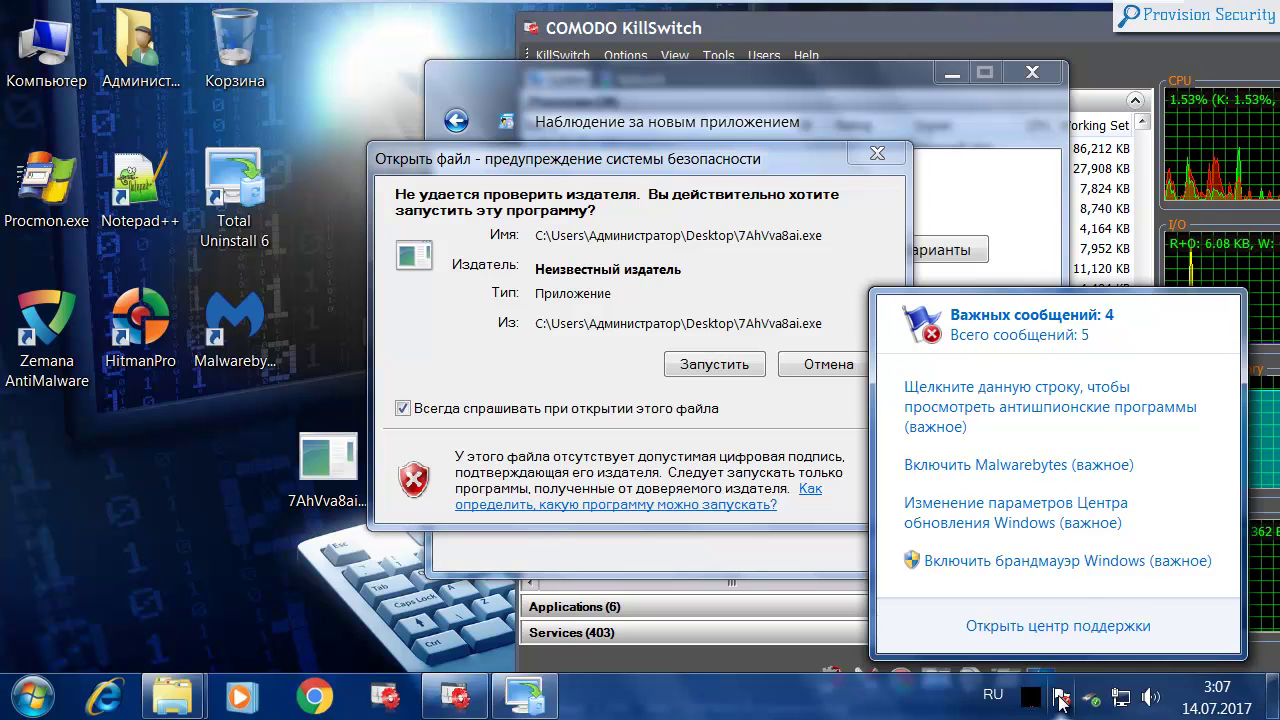
click(1060, 699)
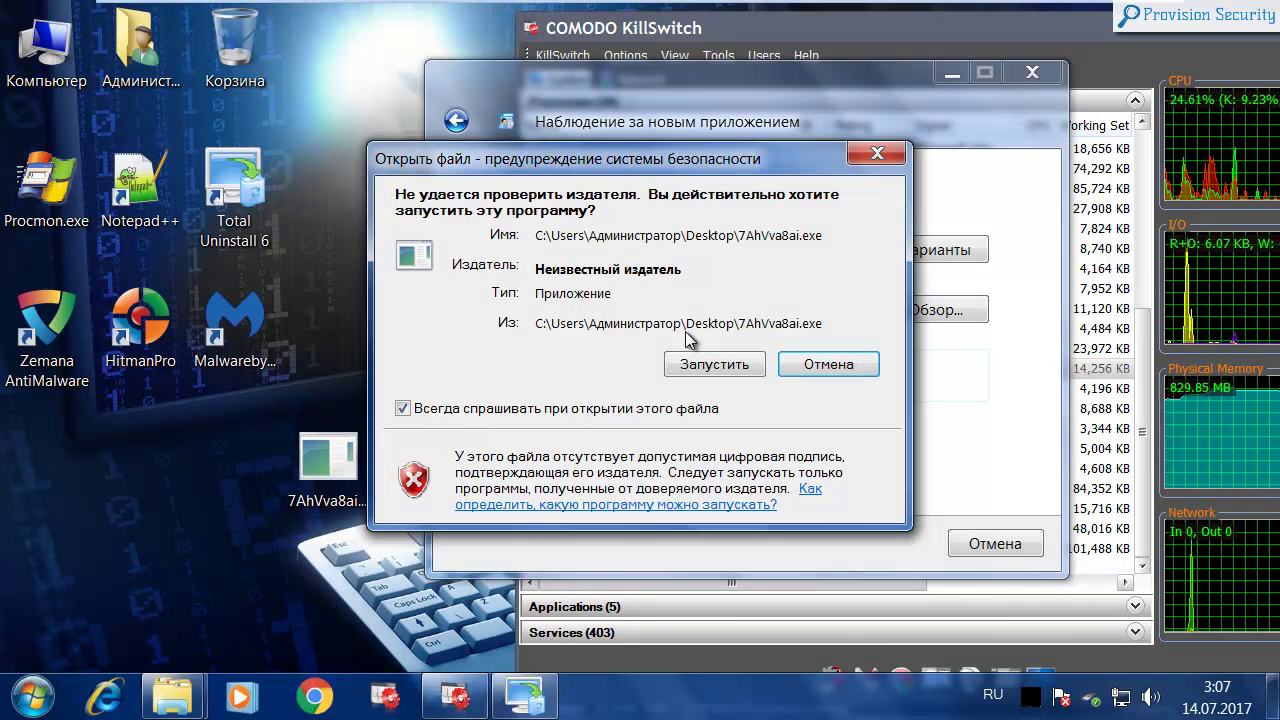
click(703, 366)
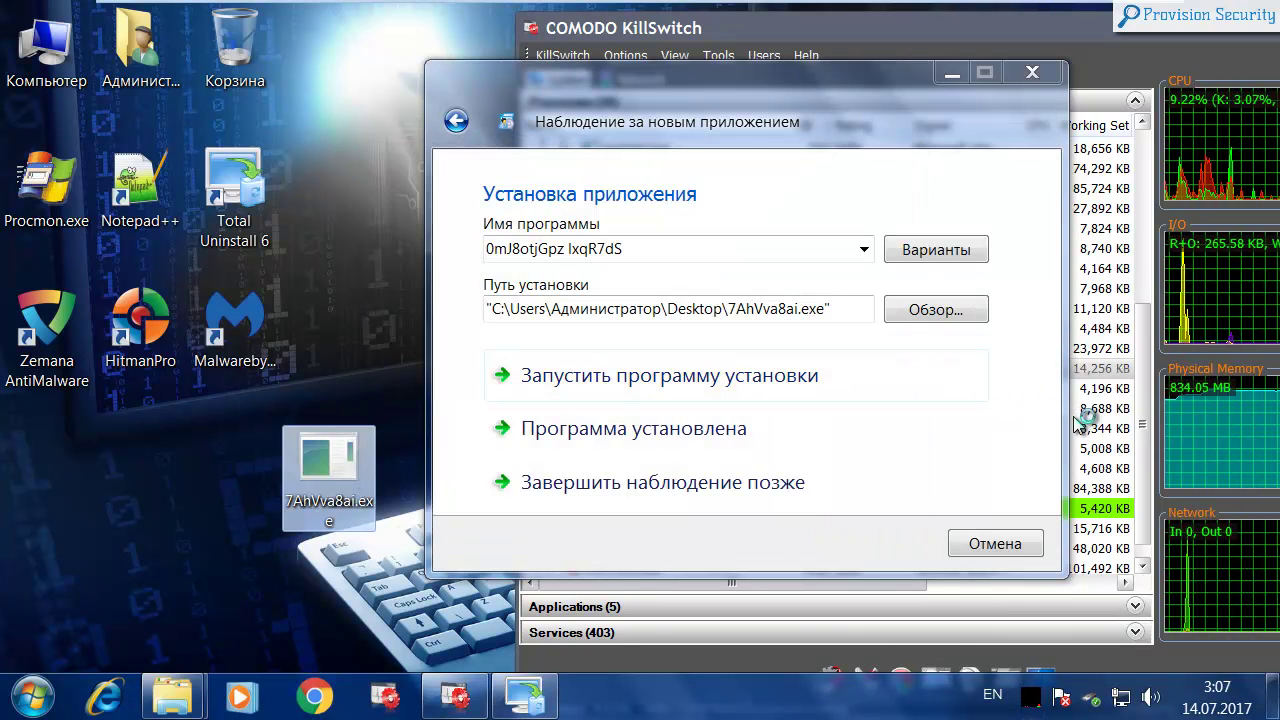
Bring the COMODO KillSwitch process list forward and examine the two svchost.exe *32 processes at its end.
click(1093, 421)
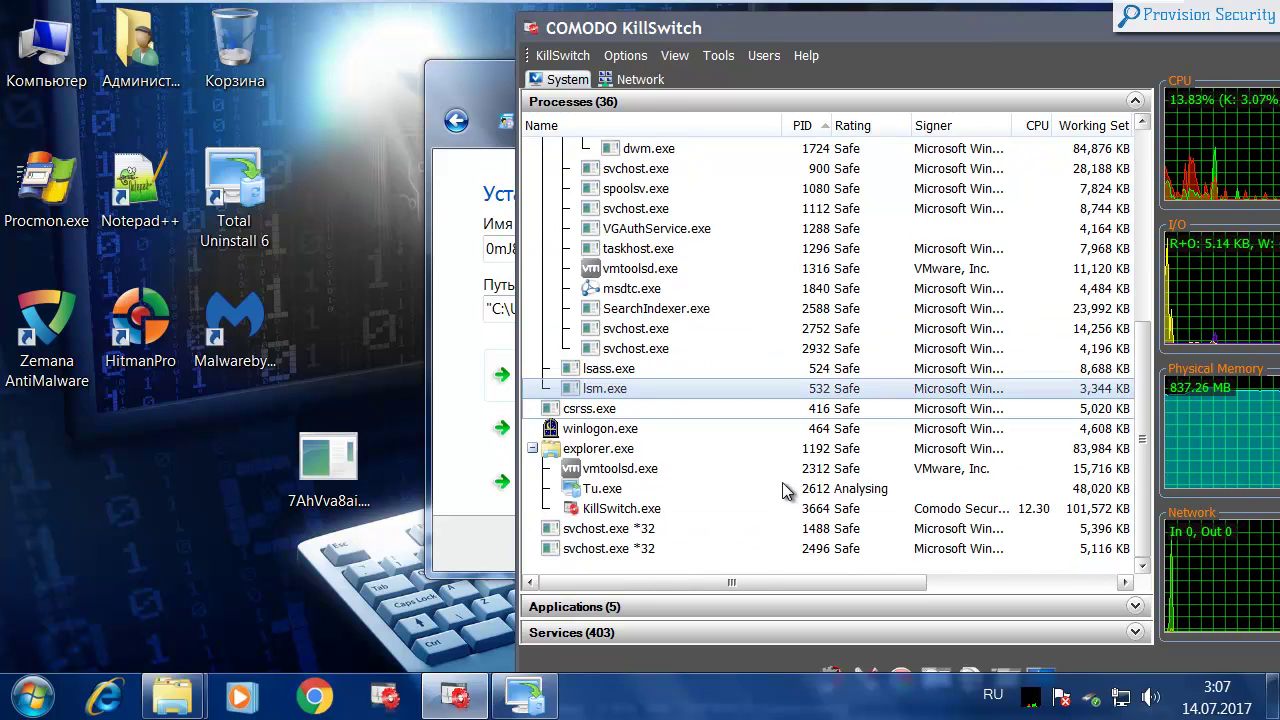
mouse_move(749, 582)
mouse_down()
mouse_move(997, 582)
mouse_move(760, 582)
mouse_up()
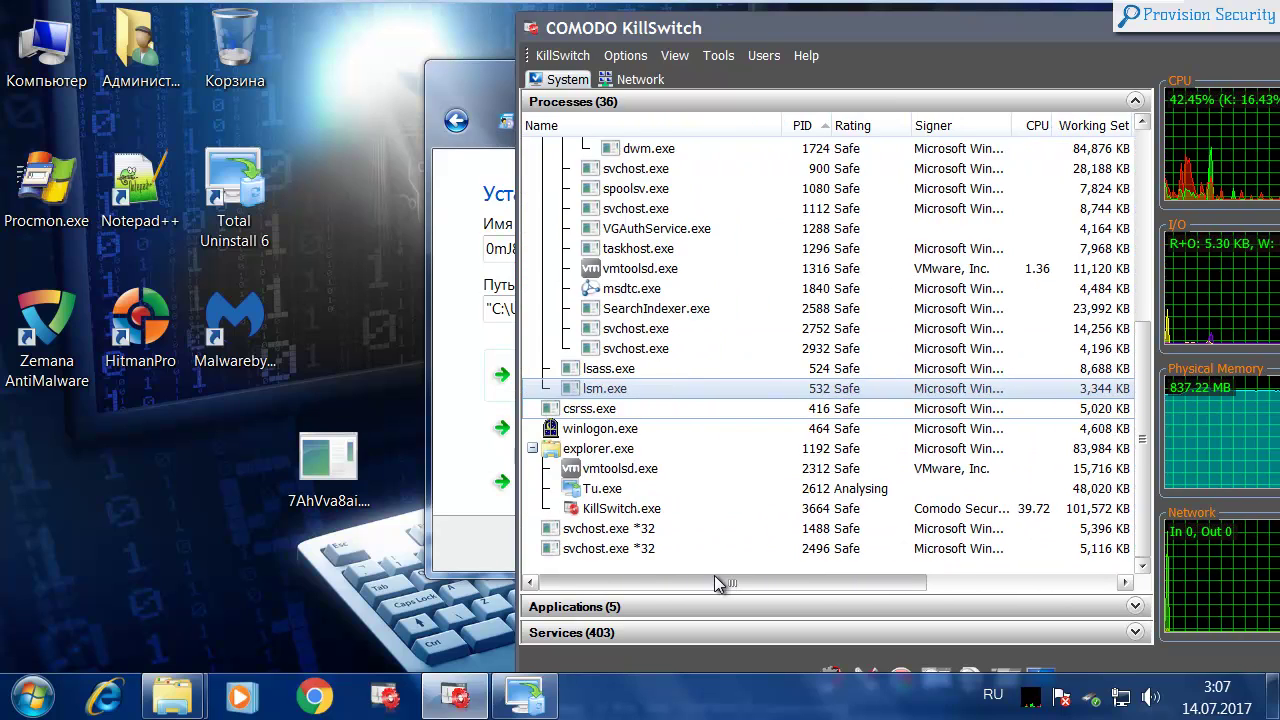
click(630, 528)
click(630, 548)
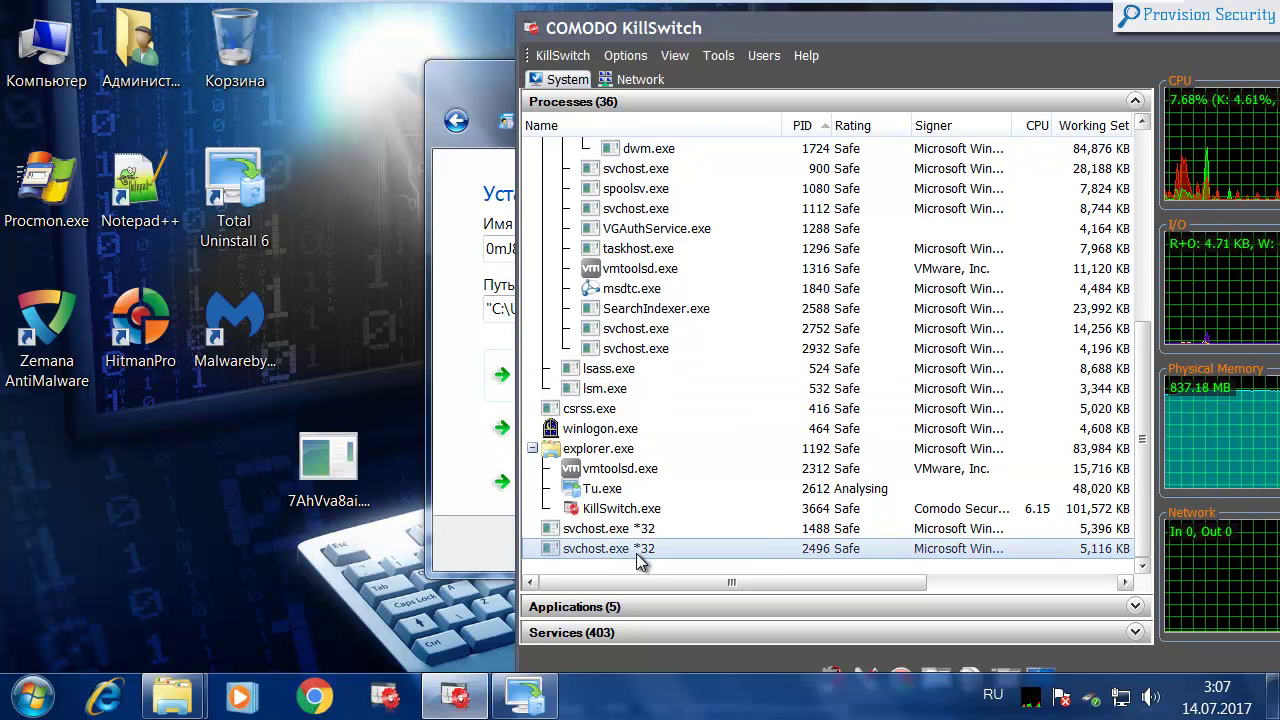
drag(651, 583, 616, 584)
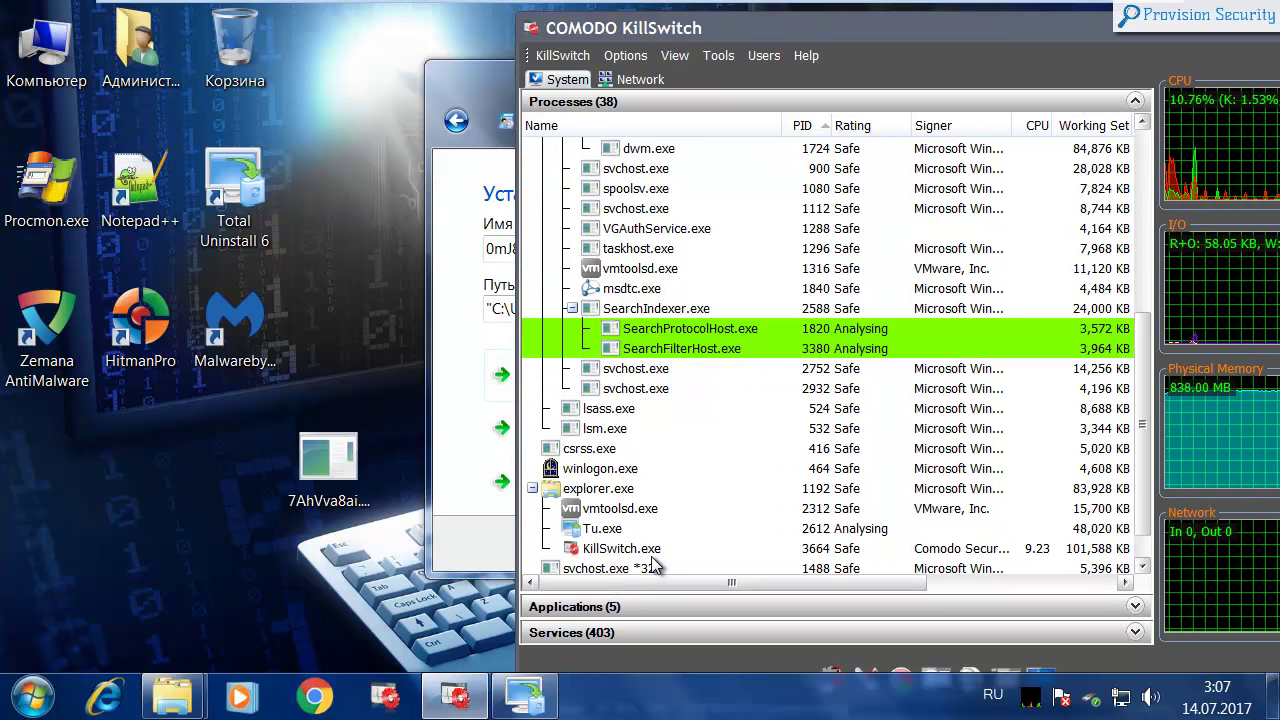
scroll(662, 522, down, 1)
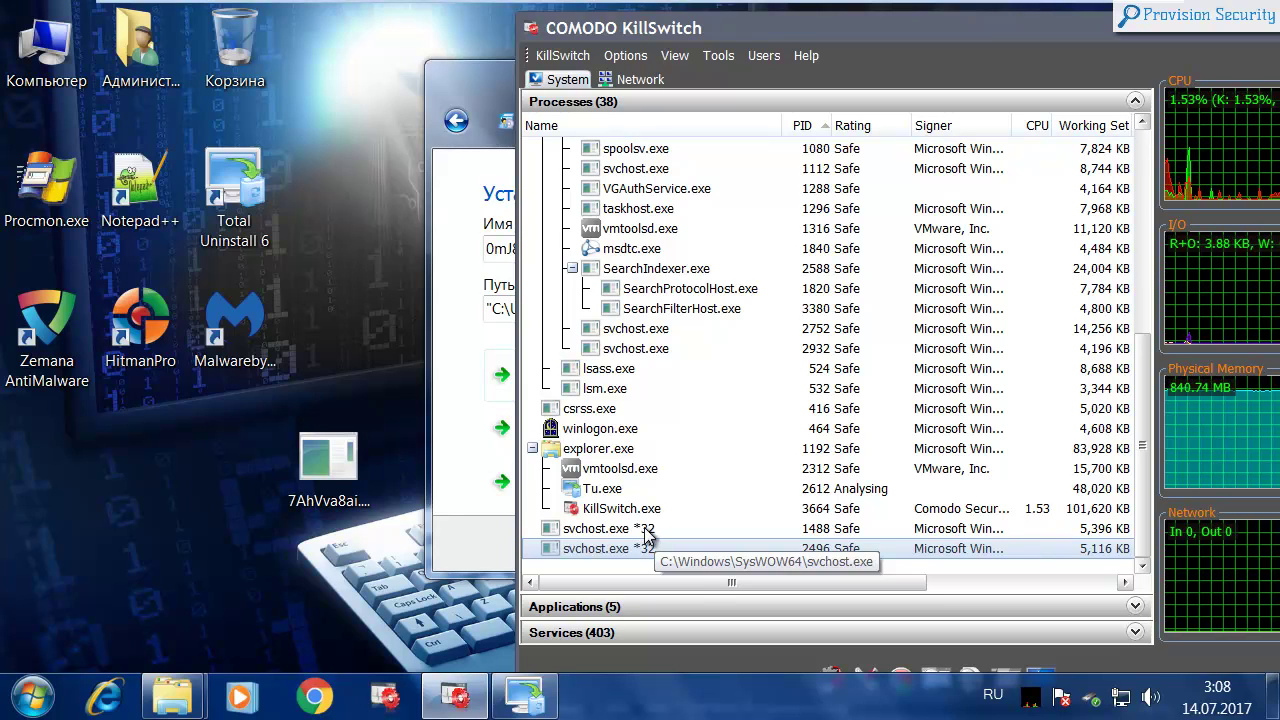
Check the user name and description of the svchost.exe *32 processes and compare them with the other processes in the tree.
drag(708, 584, 821, 584)
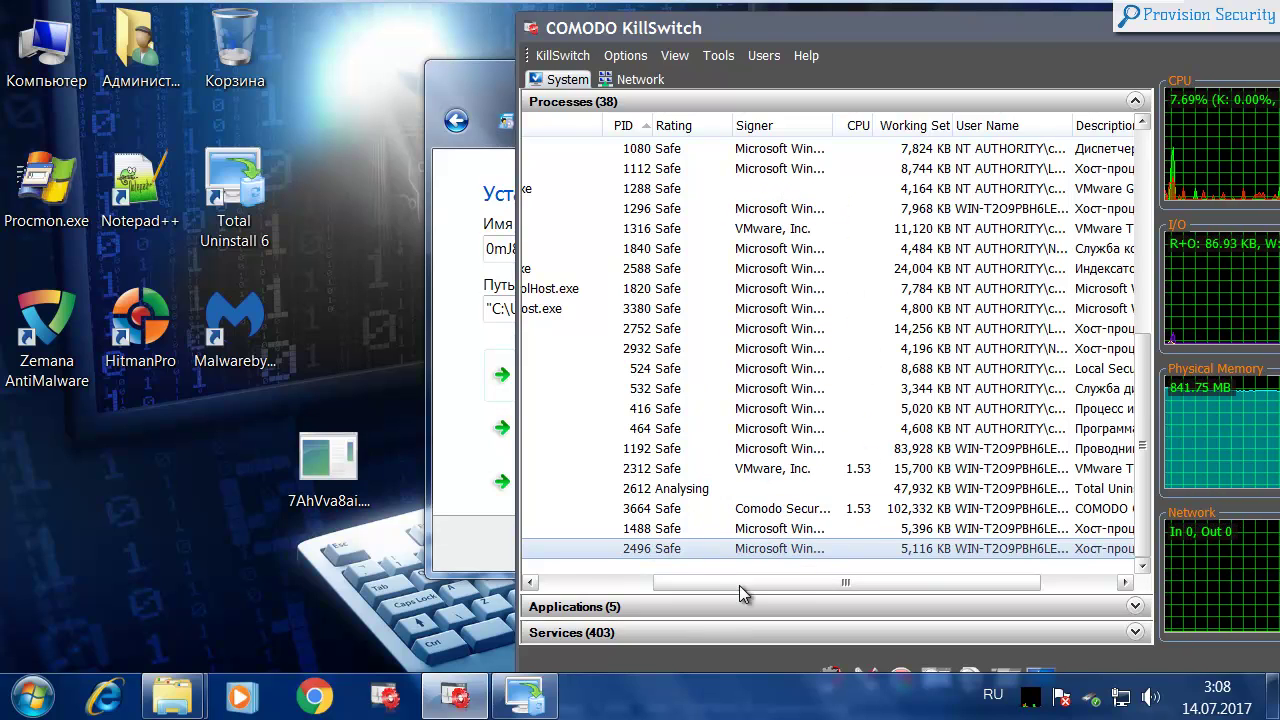
drag(862, 587, 960, 584)
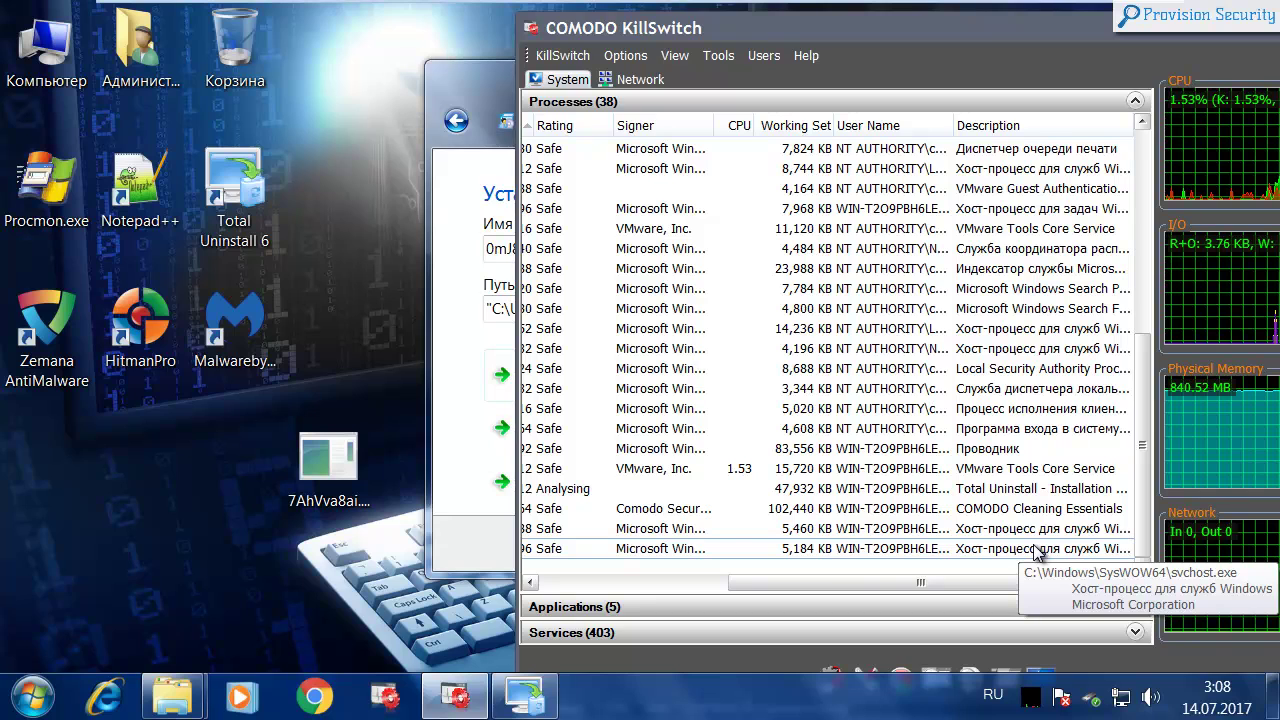
drag(912, 586, 688, 600)
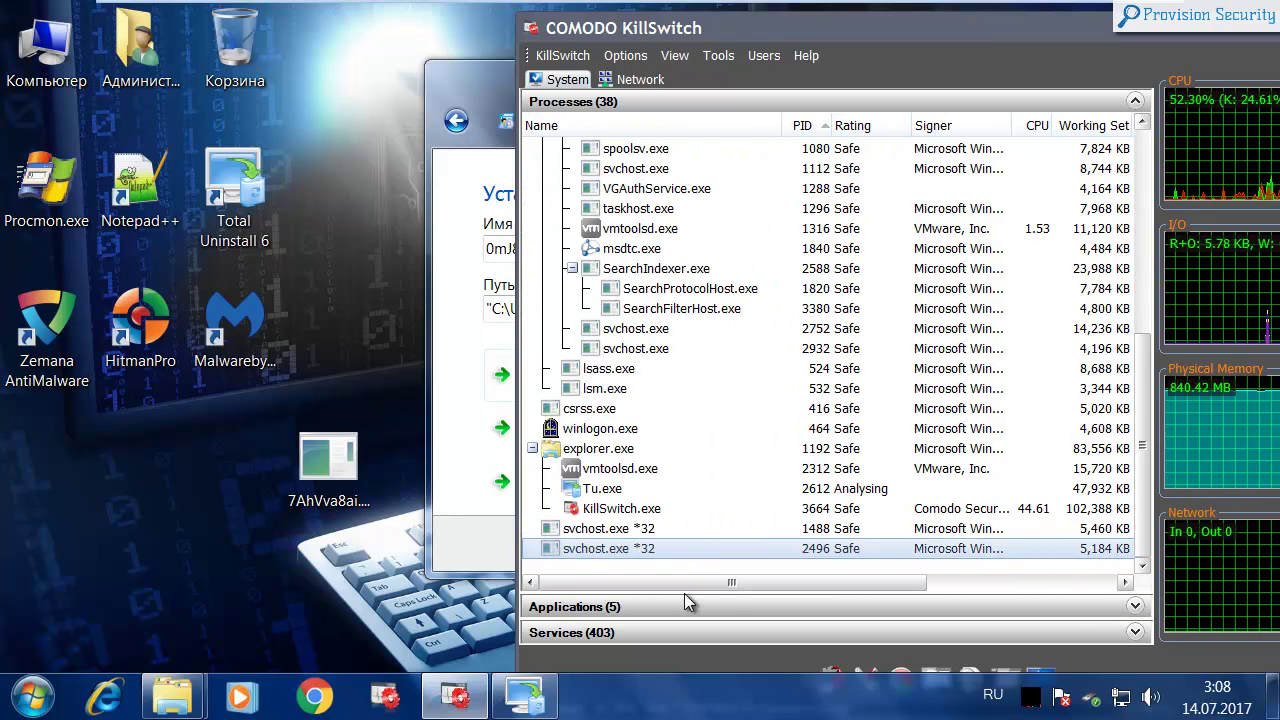
scroll(766, 477, up, 4)
scroll(770, 478, down, 2)
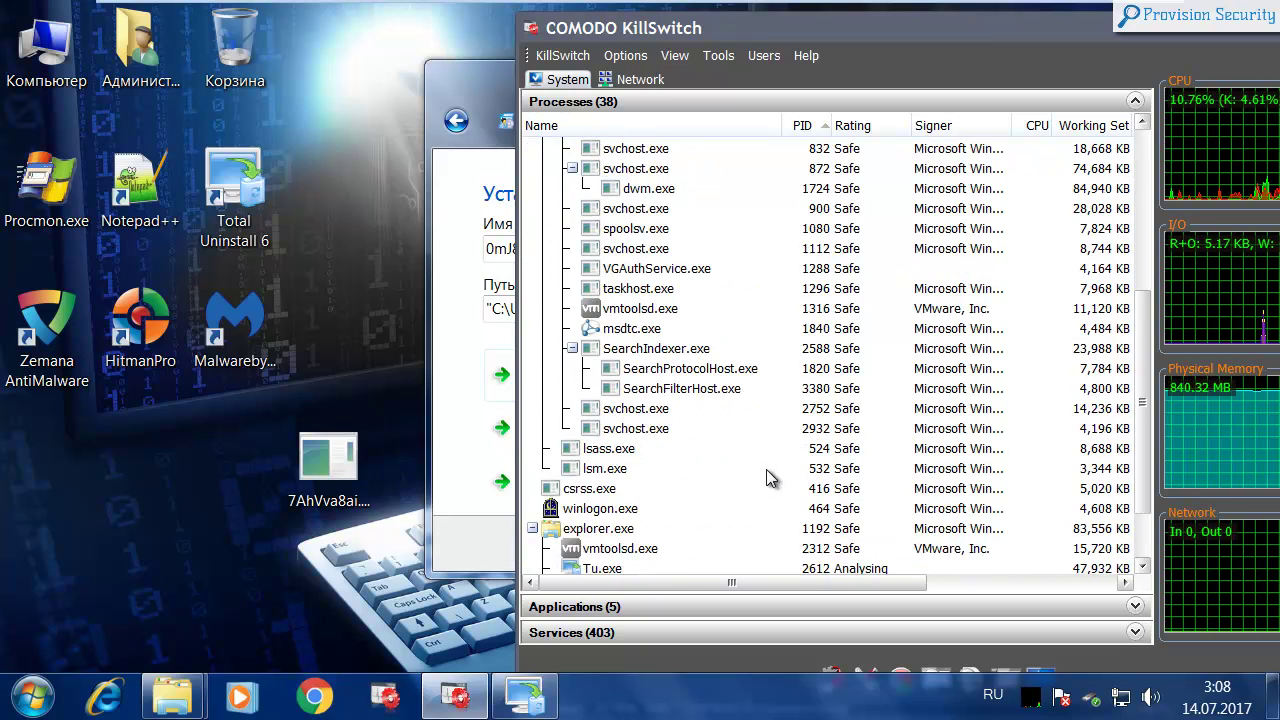
scroll(770, 478, down, 2)
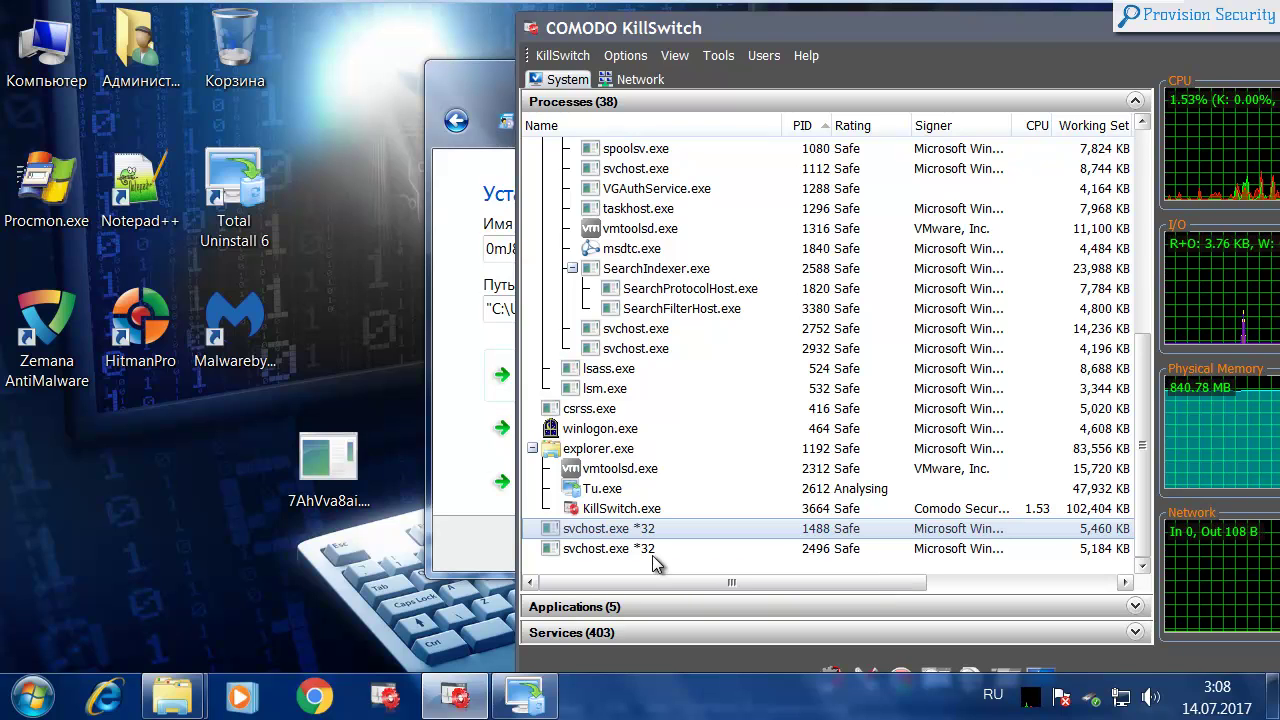
Open the file location of the last svchost.exe *32 process and review the general and detailed properties of svchost.exe in SysWOW64.
right_click(623, 548)
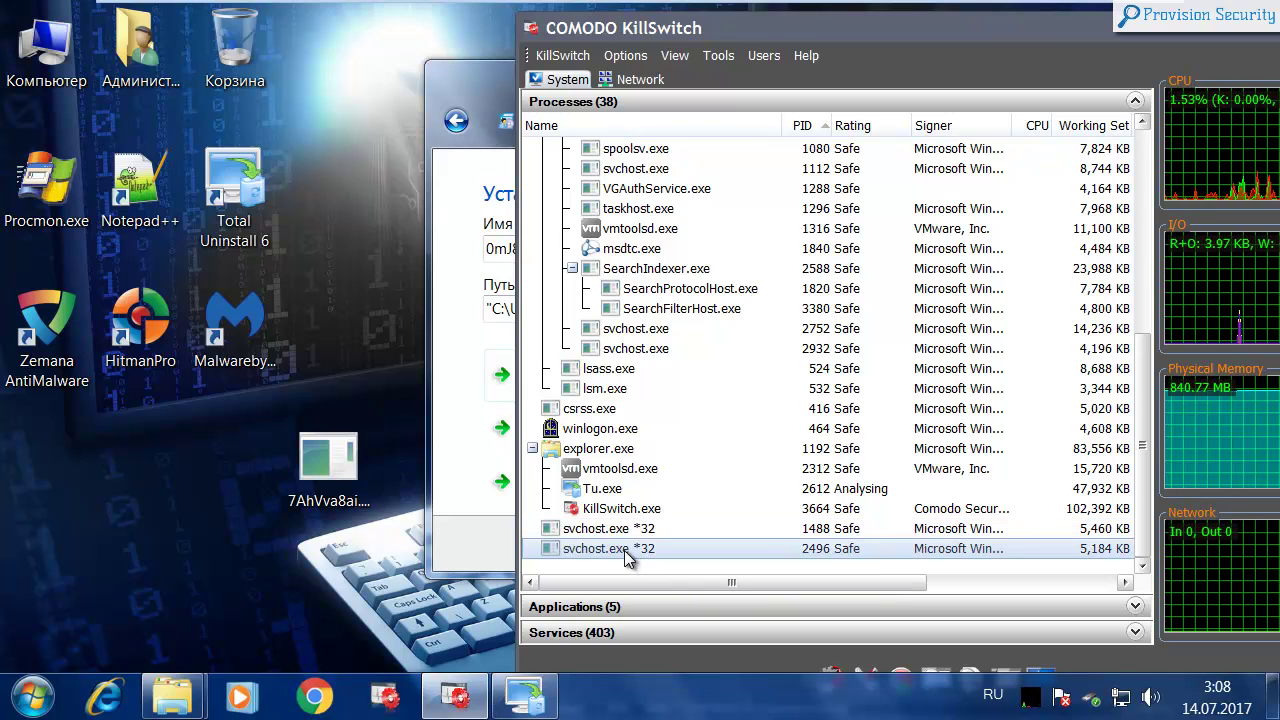
click(693, 494)
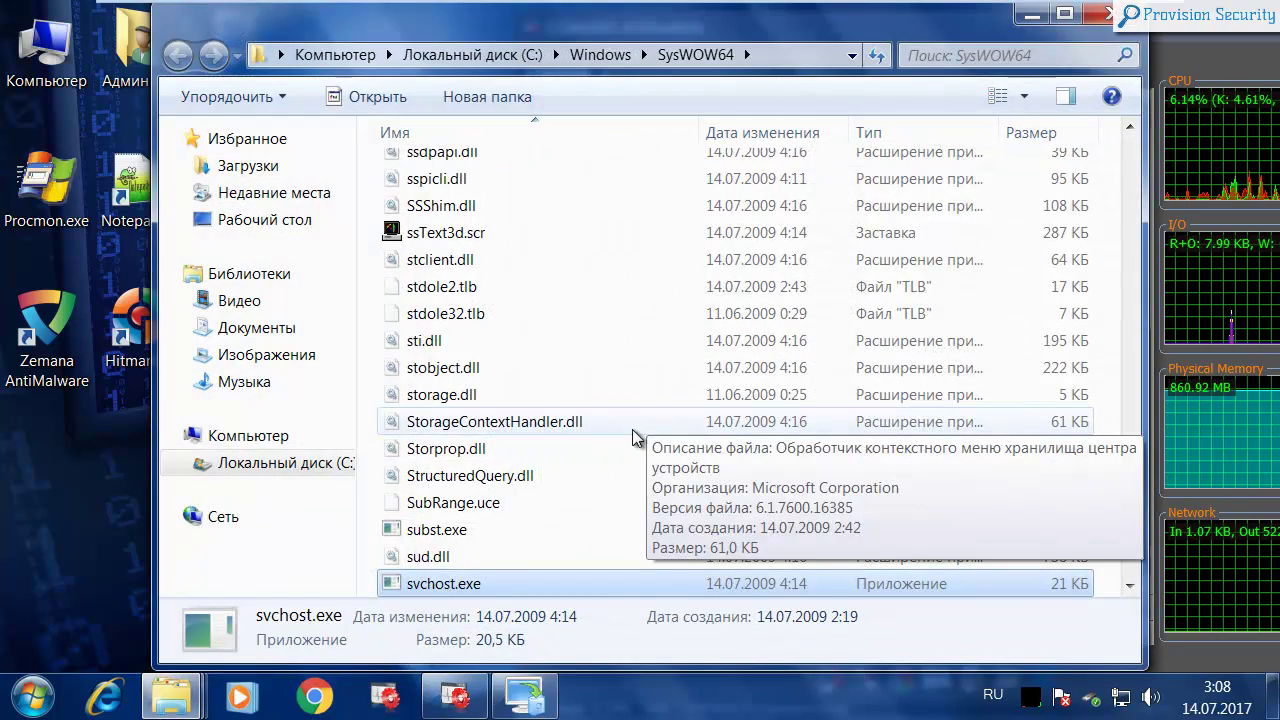
right_click(453, 584)
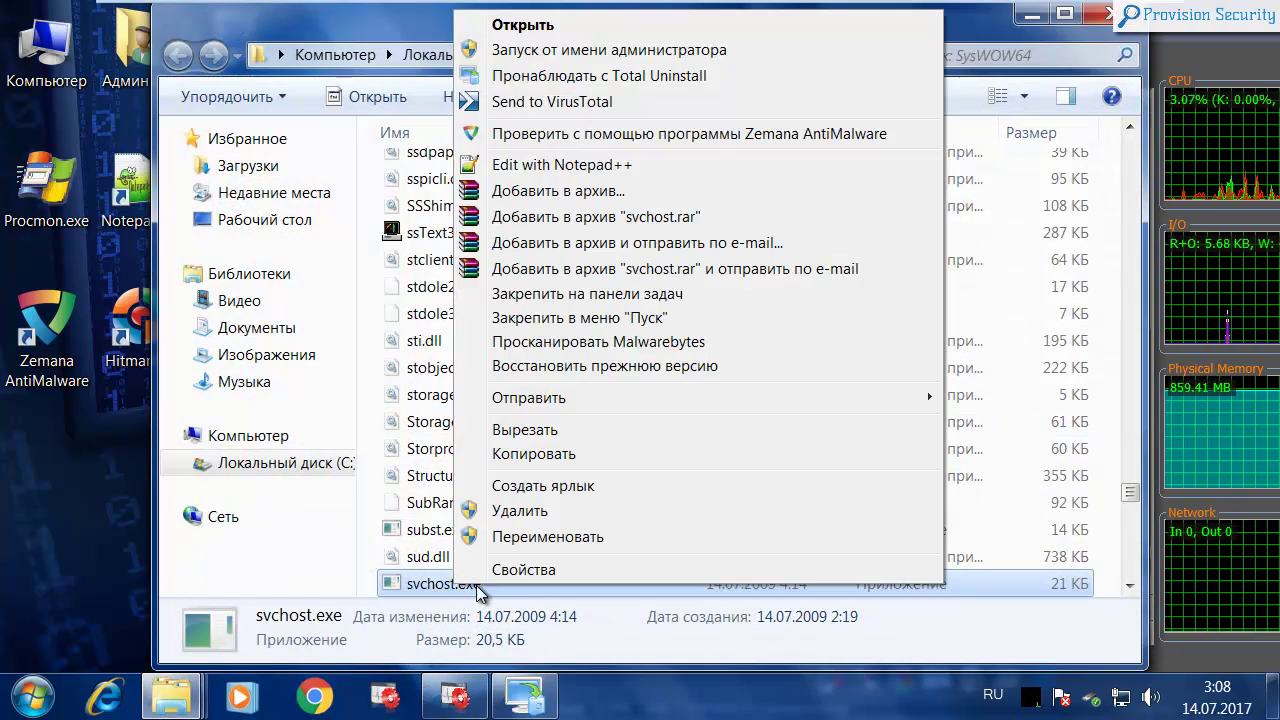
click(520, 648)
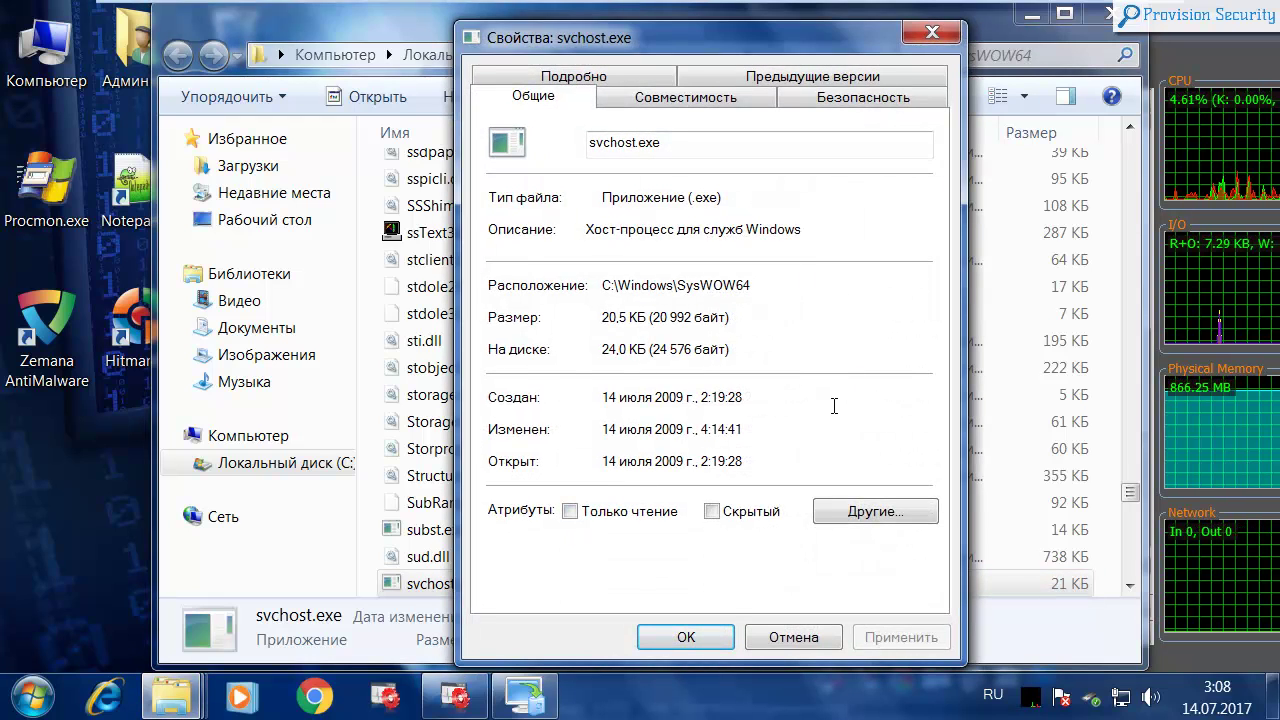
click(574, 78)
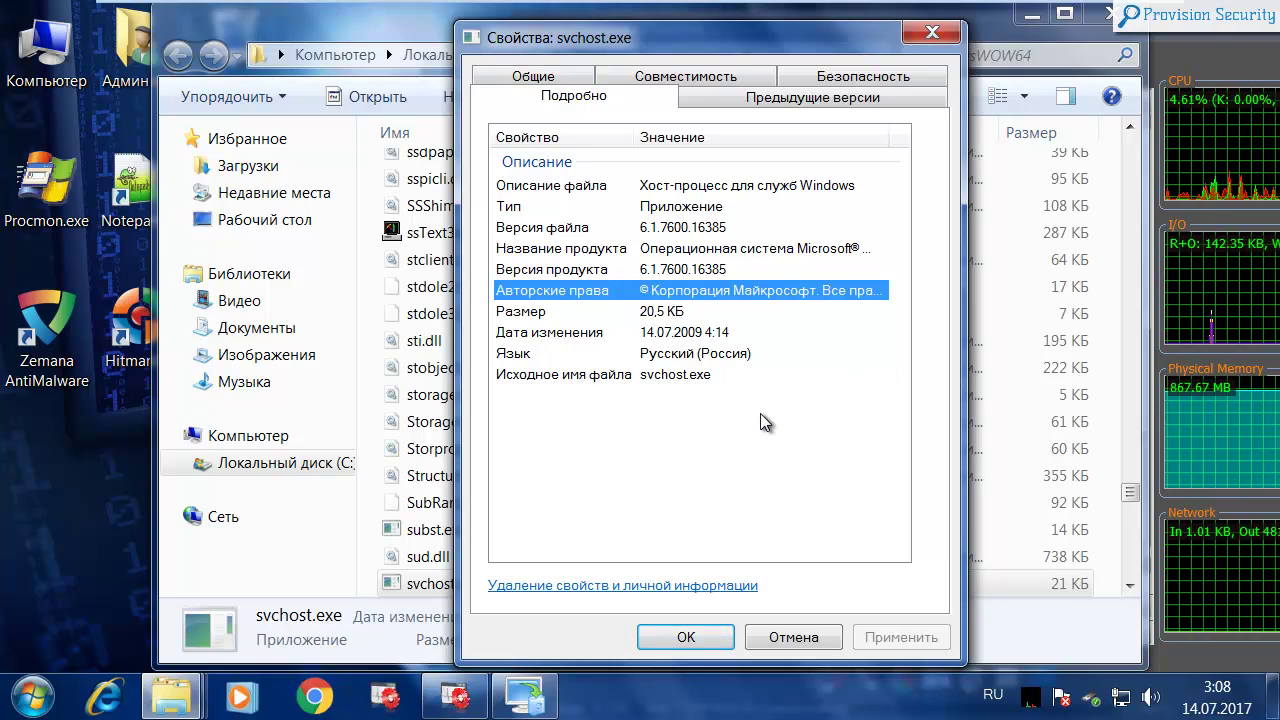
click(528, 80)
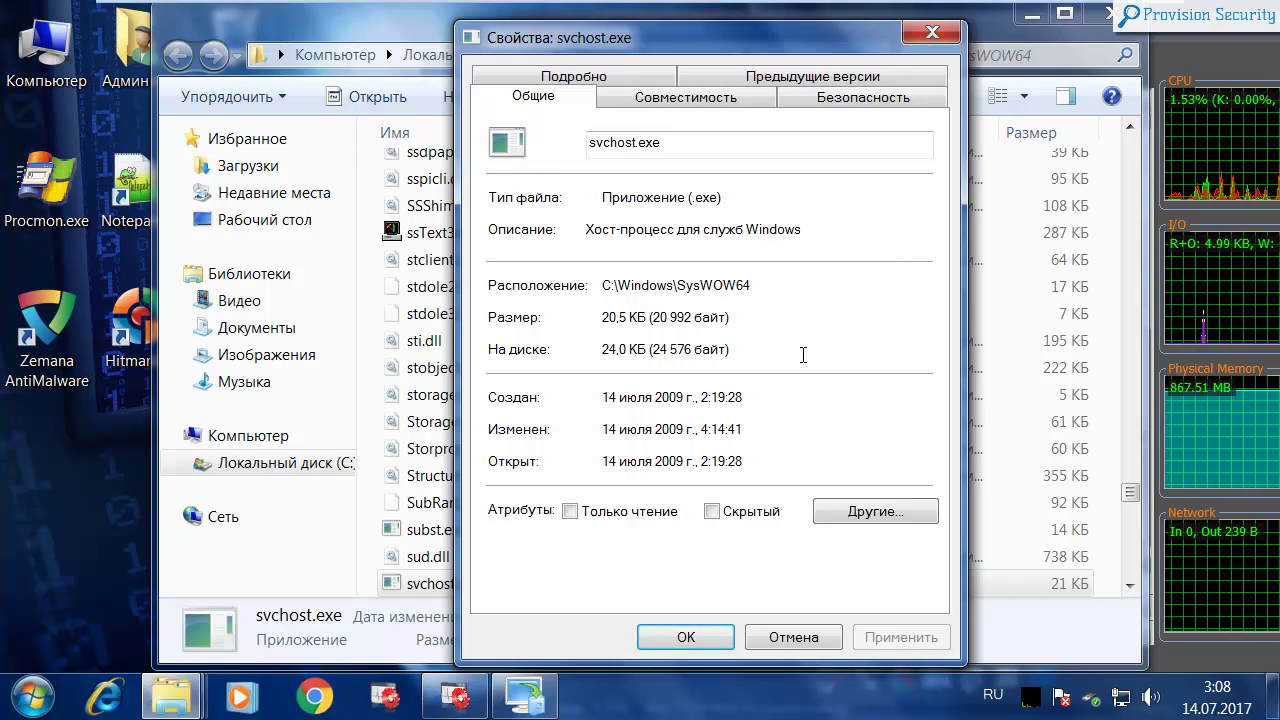
click(930, 33)
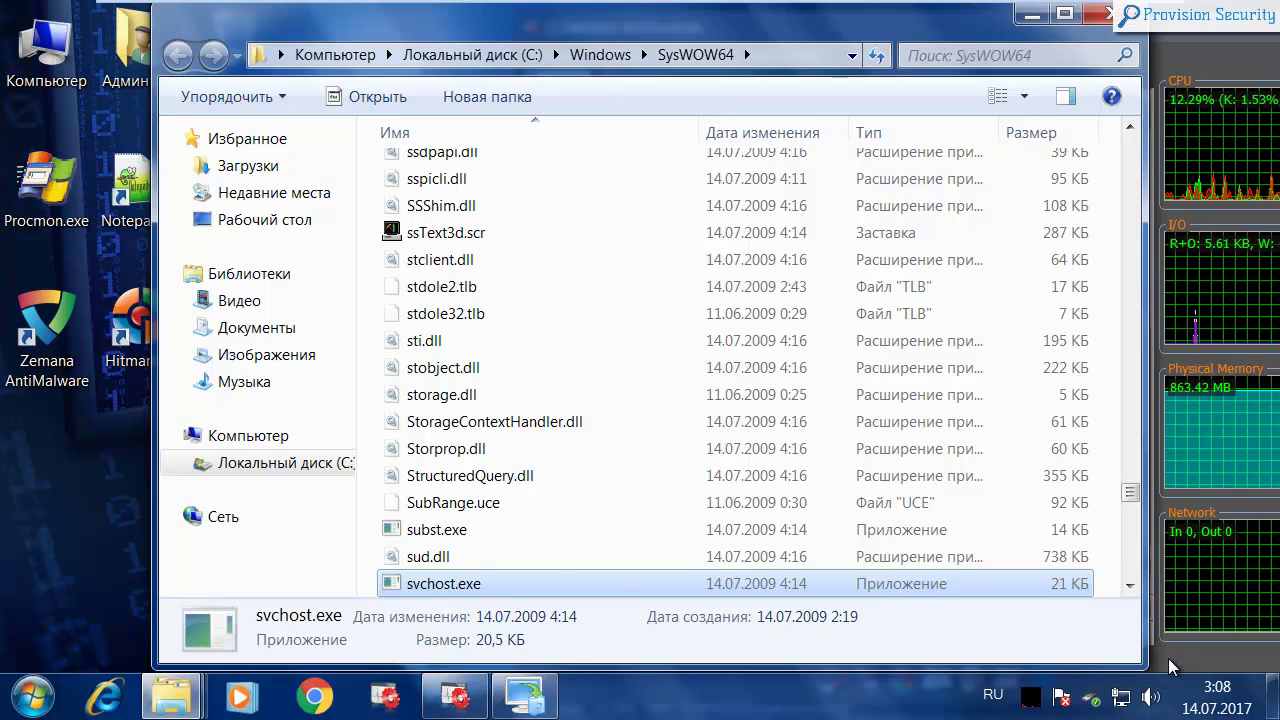
Return to KillSwitch and go through the whole process list from its beginning down to both svchost.exe *32 entries.
click(720, 506)
scroll(719, 500, down, 1)
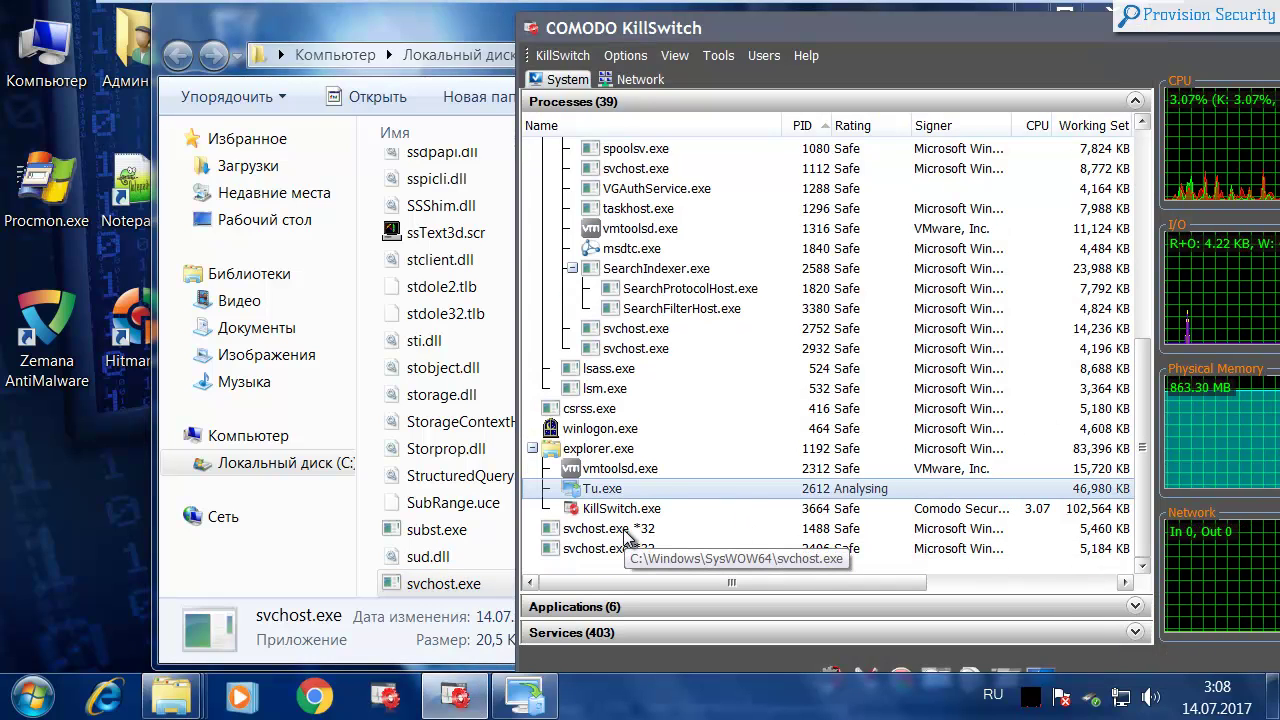
click(627, 537)
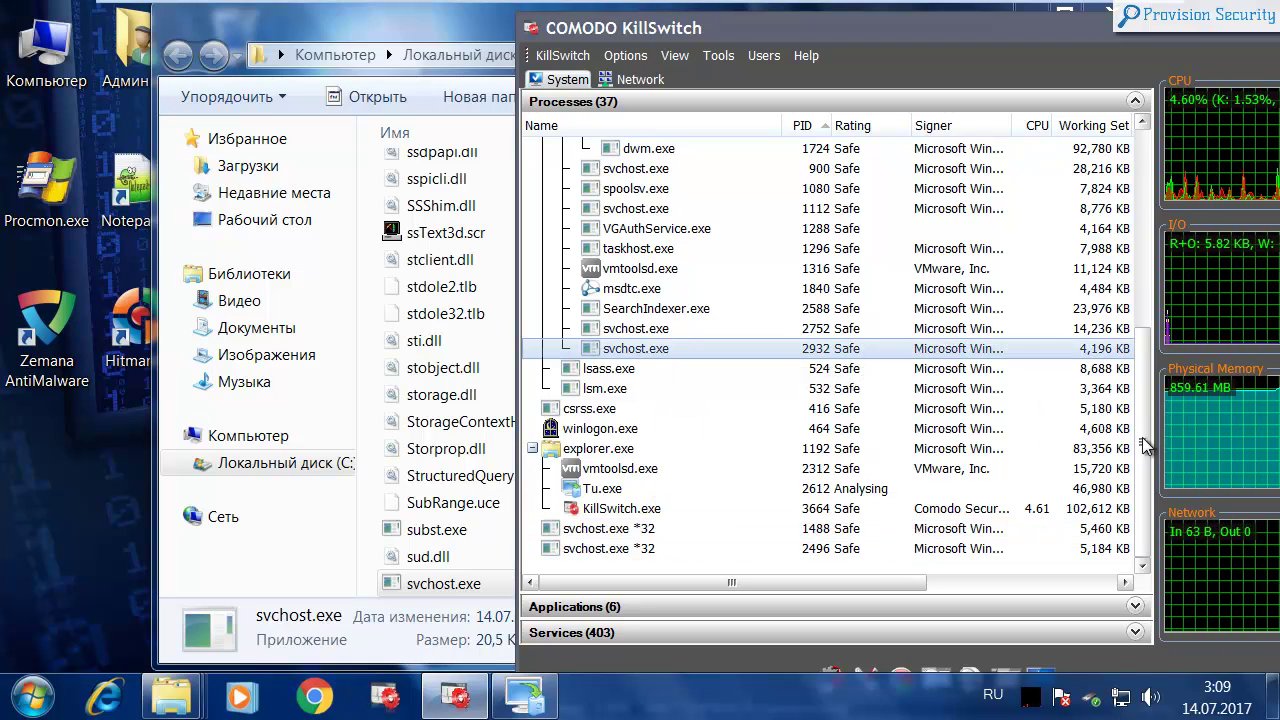
drag(1143, 440, 1122, 180)
scroll(1120, 300, down, 6)
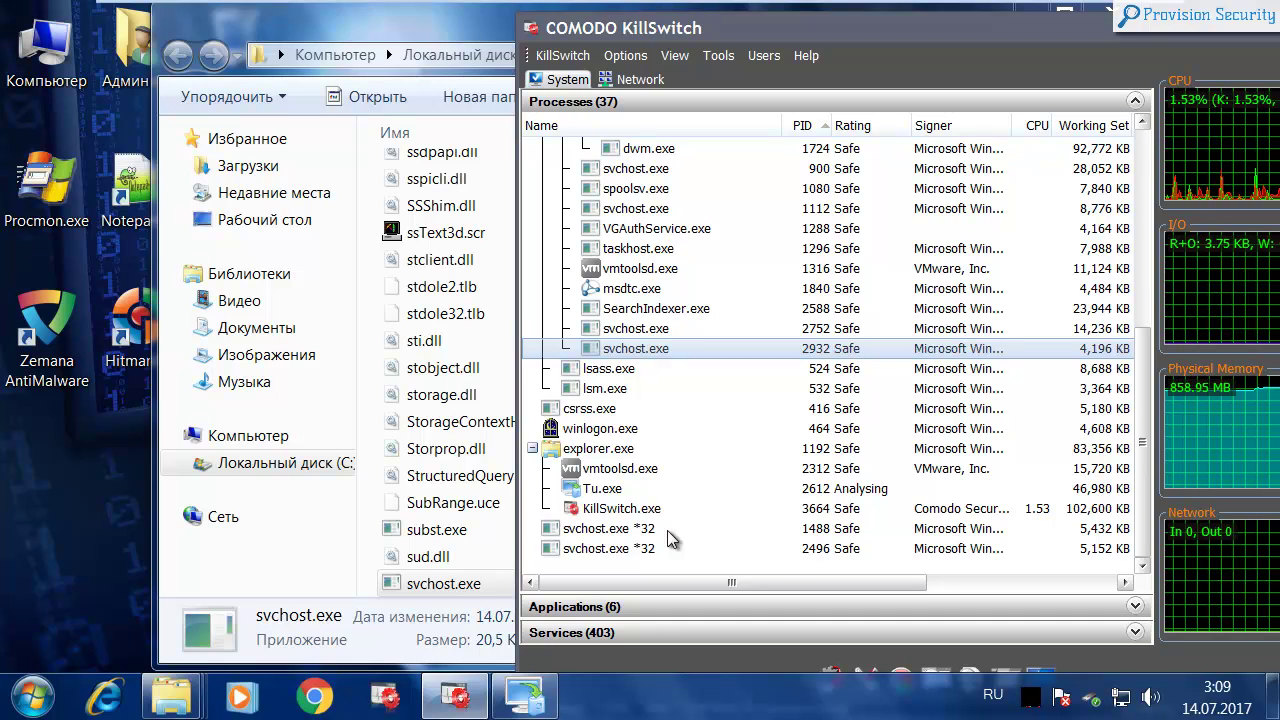
click(619, 531)
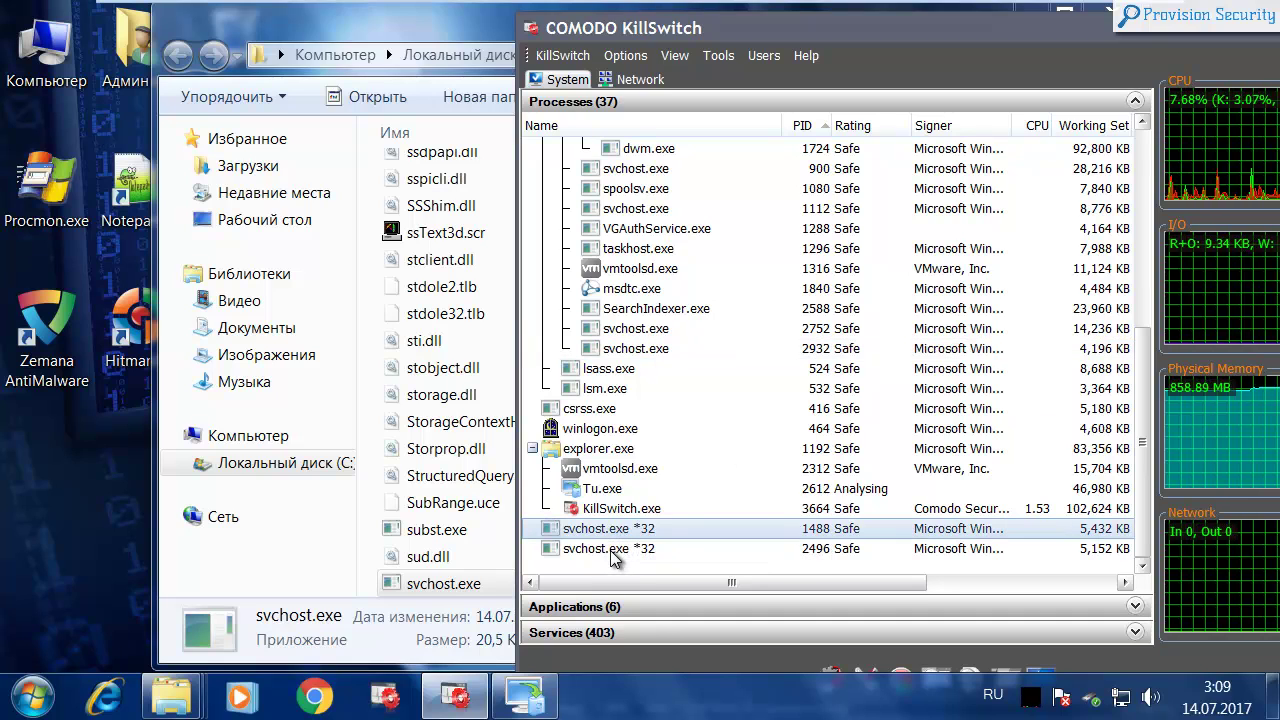
click(603, 550)
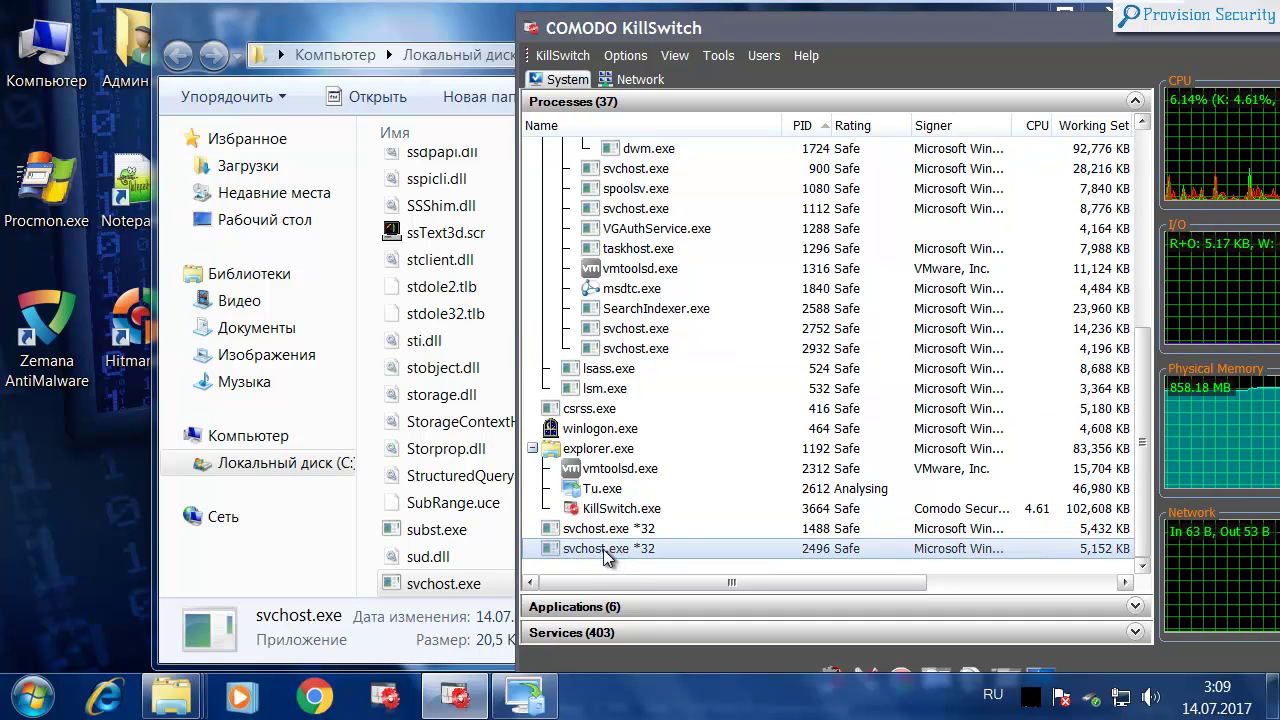
Send svchost.exe from the SysWOW64 folder to VirusTotal and read through the antivirus scan results.
right_click(449, 588)
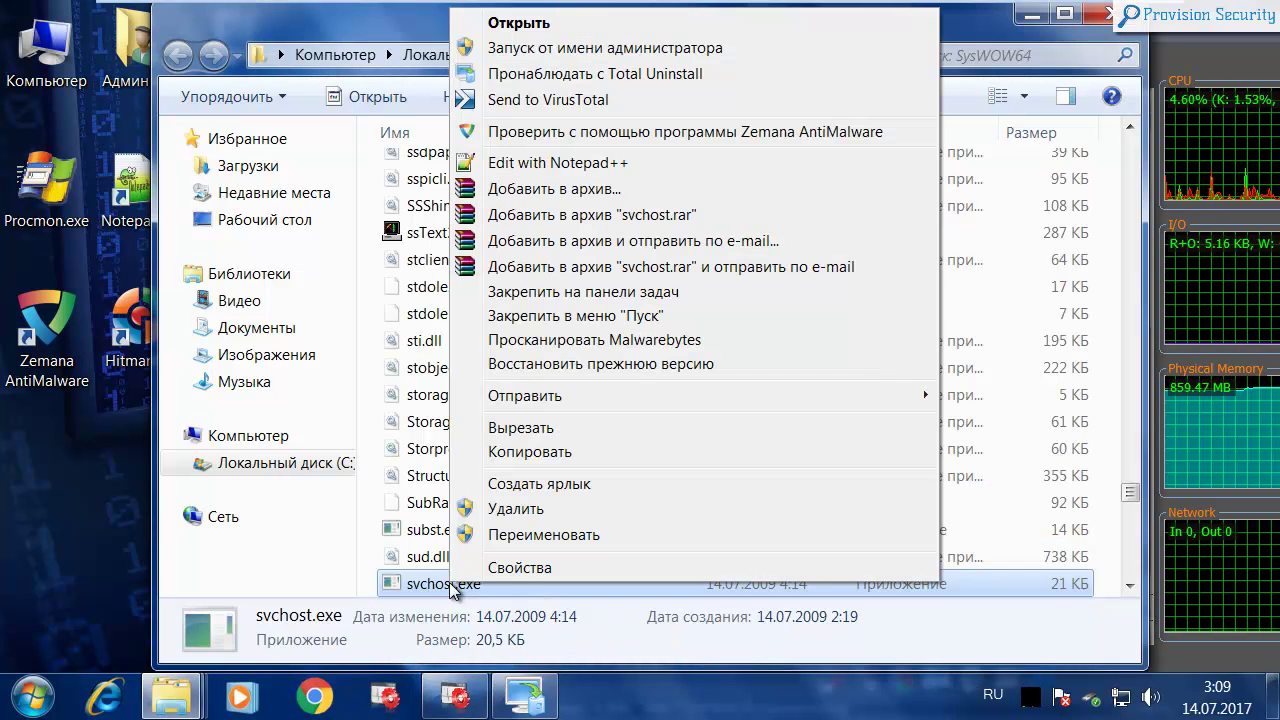
click(539, 108)
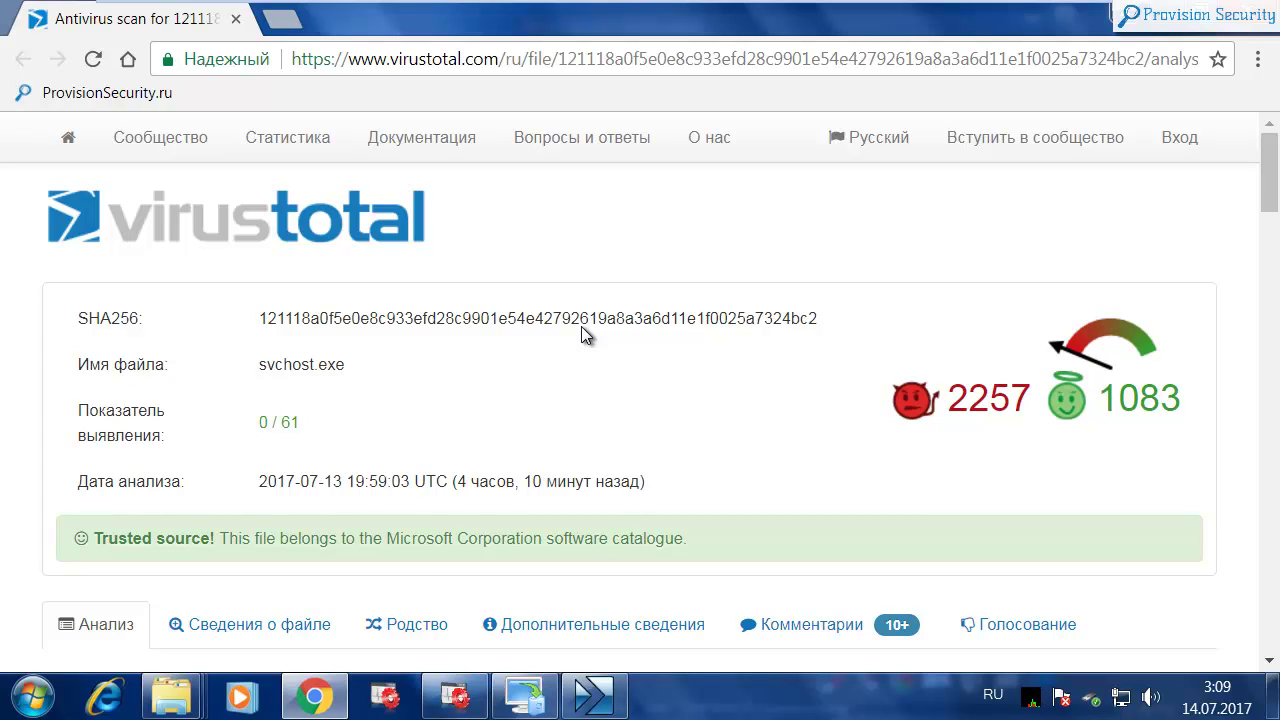
scroll(581, 326, down, 6)
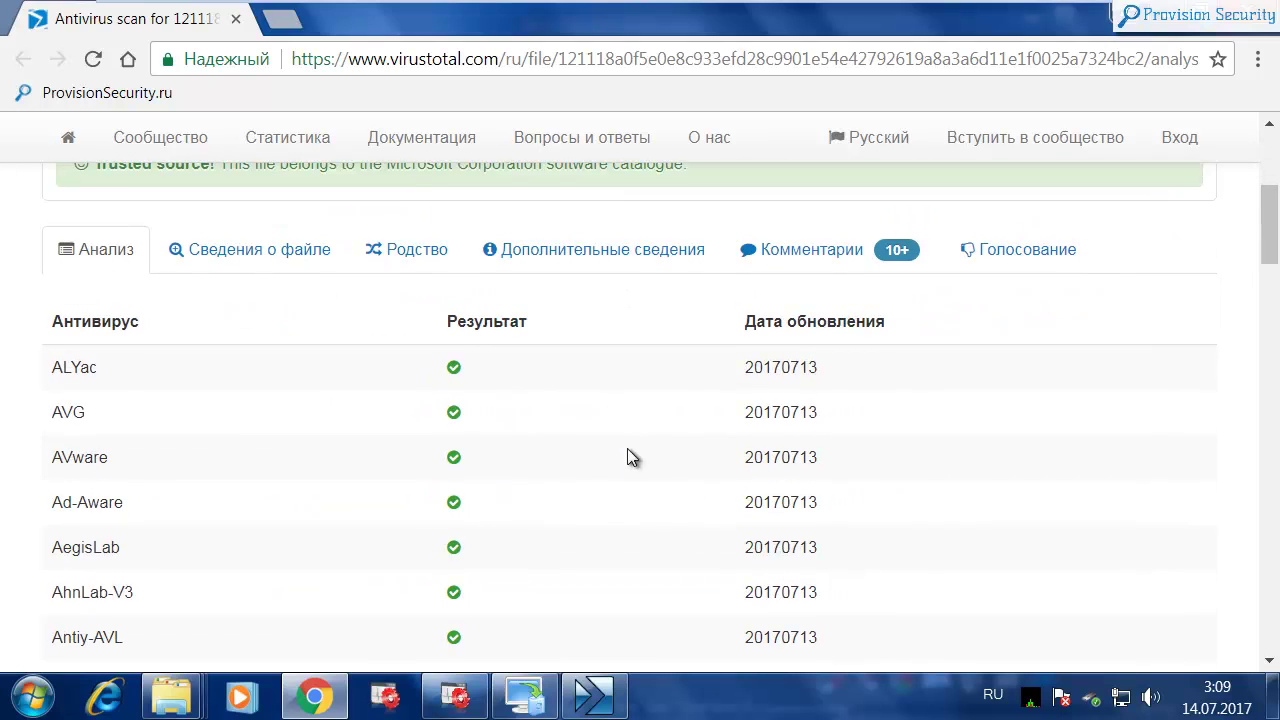
scroll(630, 462, down, 5)
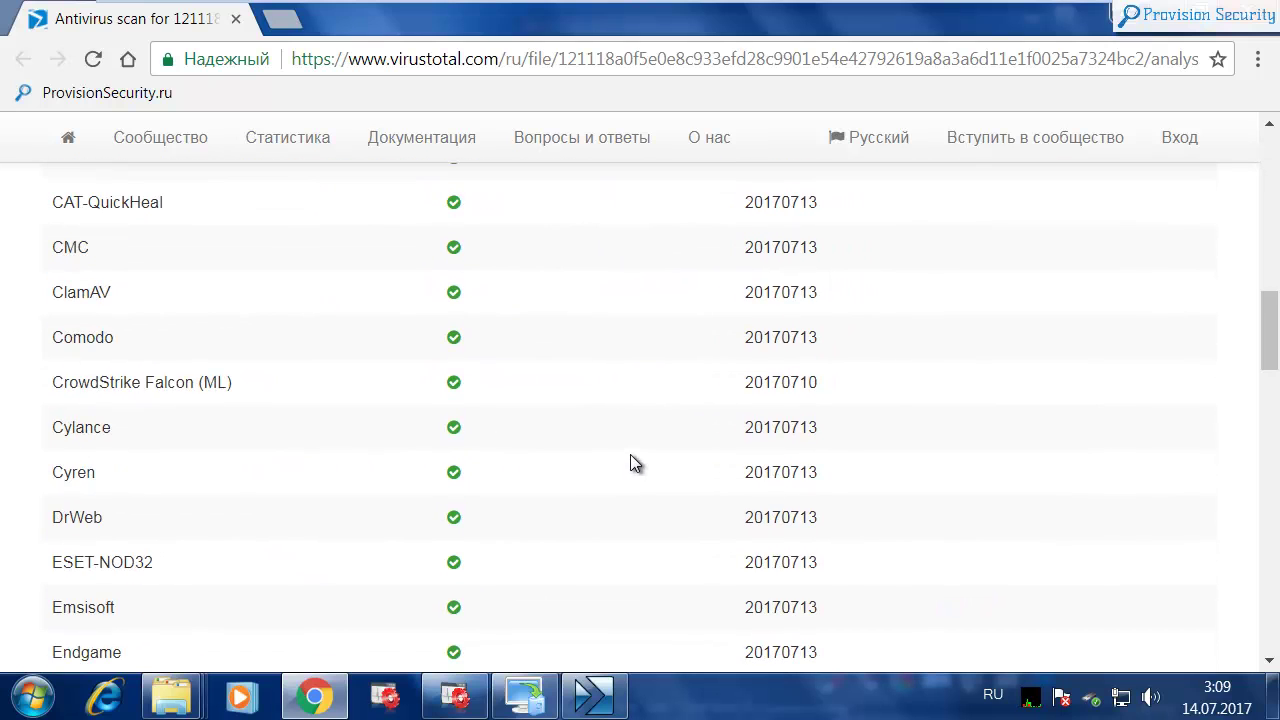
scroll(630, 455, down, 3)
scroll(632, 443, down, 3)
scroll(632, 443, down, 5)
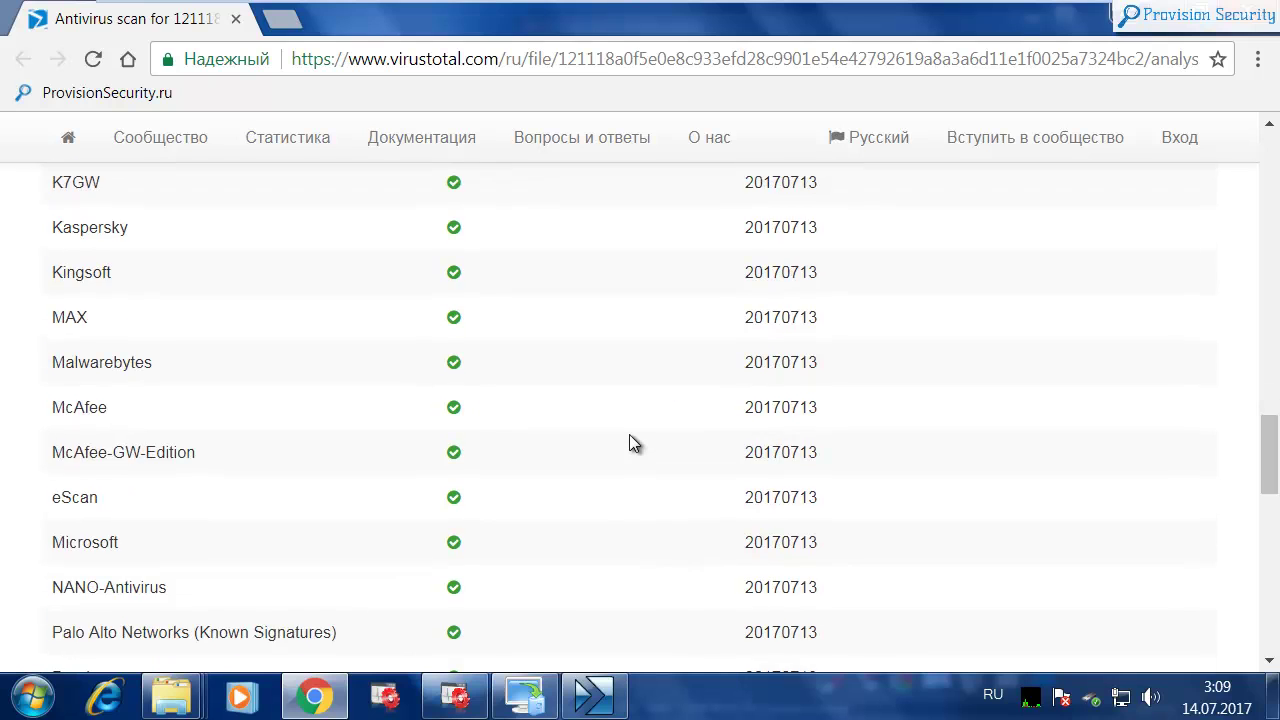
scroll(629, 434, down, 9)
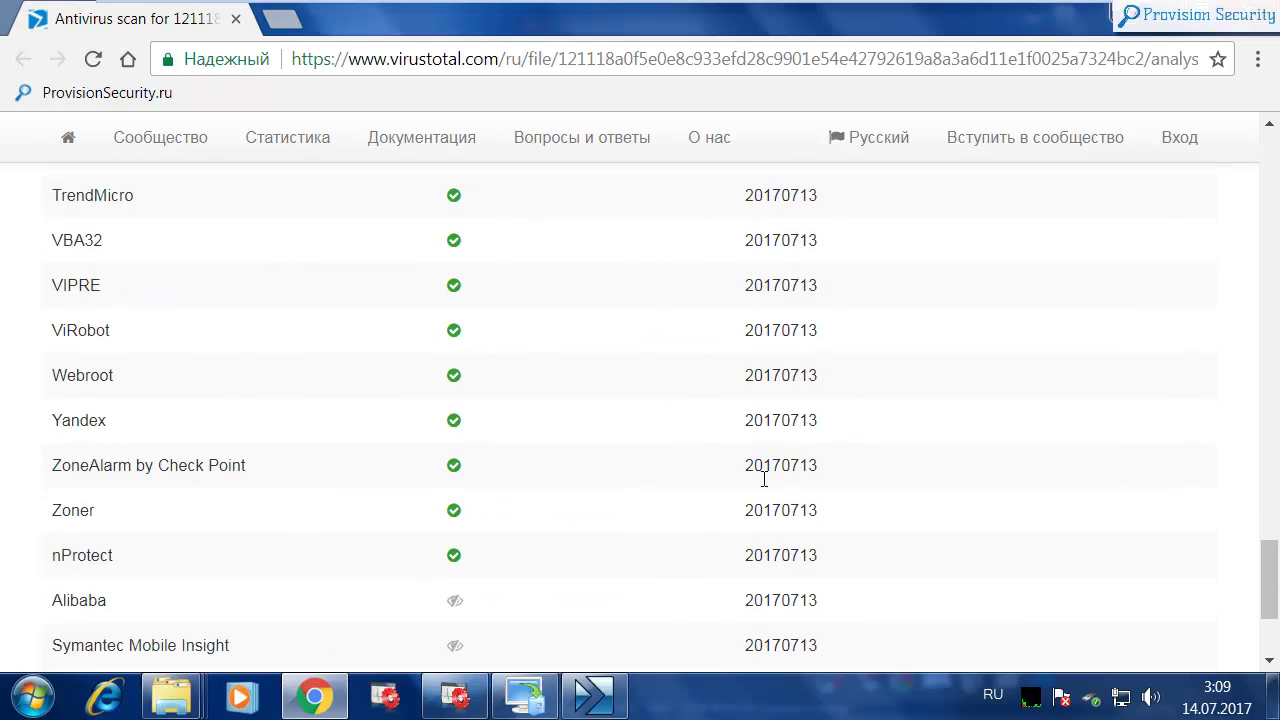
Examine the report summary for svchost.exe, including the detection ratio, analysis date, trusted-source notice and community votes.
scroll(675, 495, up, 10)
drag(1268, 505, 1256, 158)
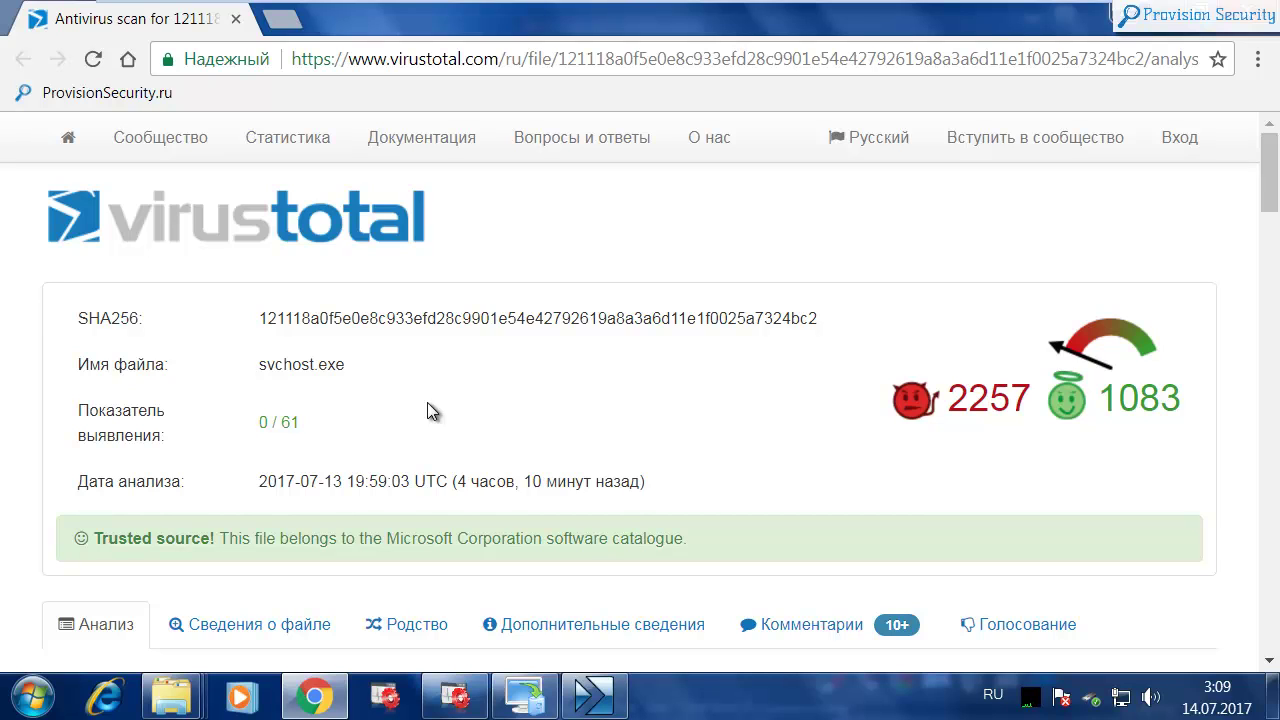
scroll(642, 415, down, 4)
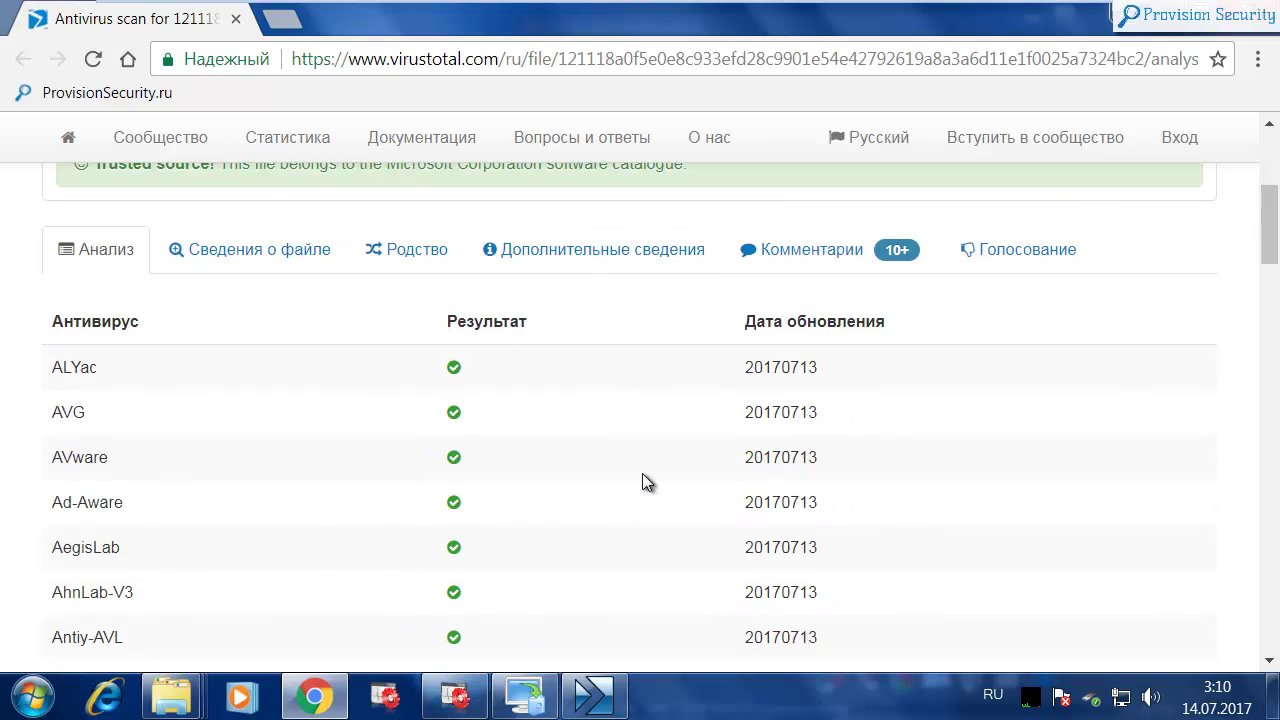
scroll(664, 571, up, 4)
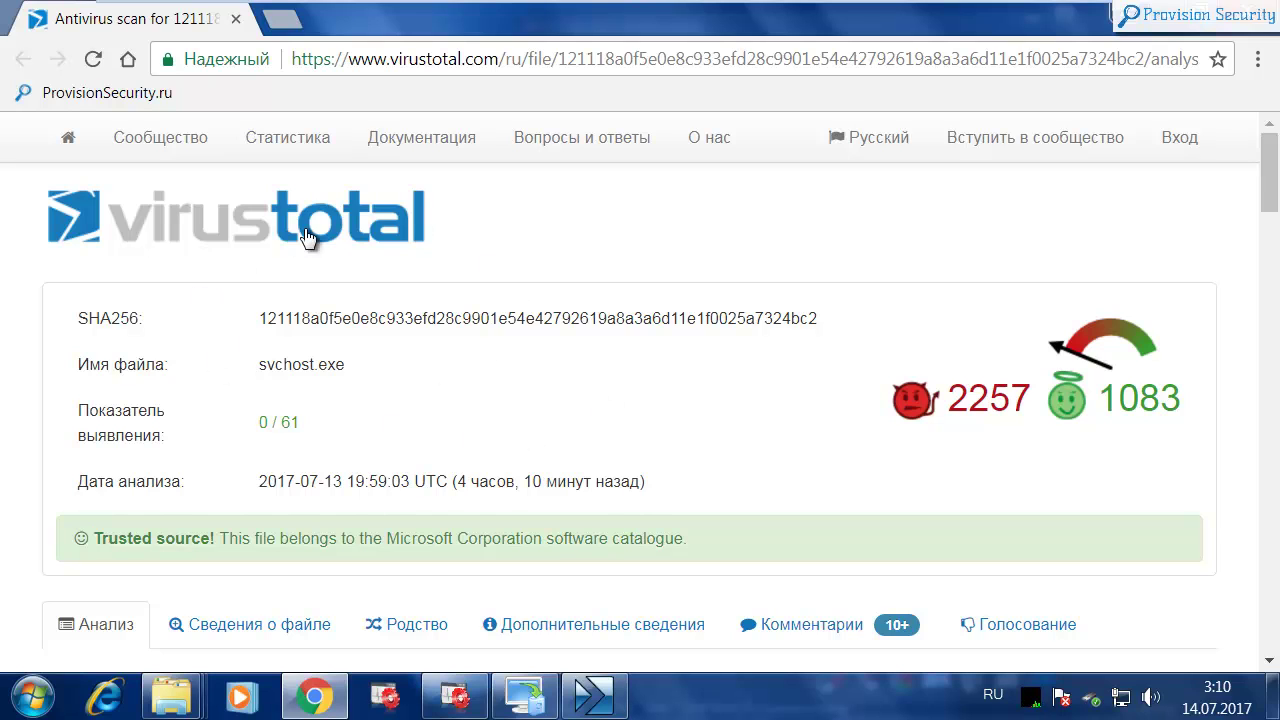
scroll(526, 435, down, 1)
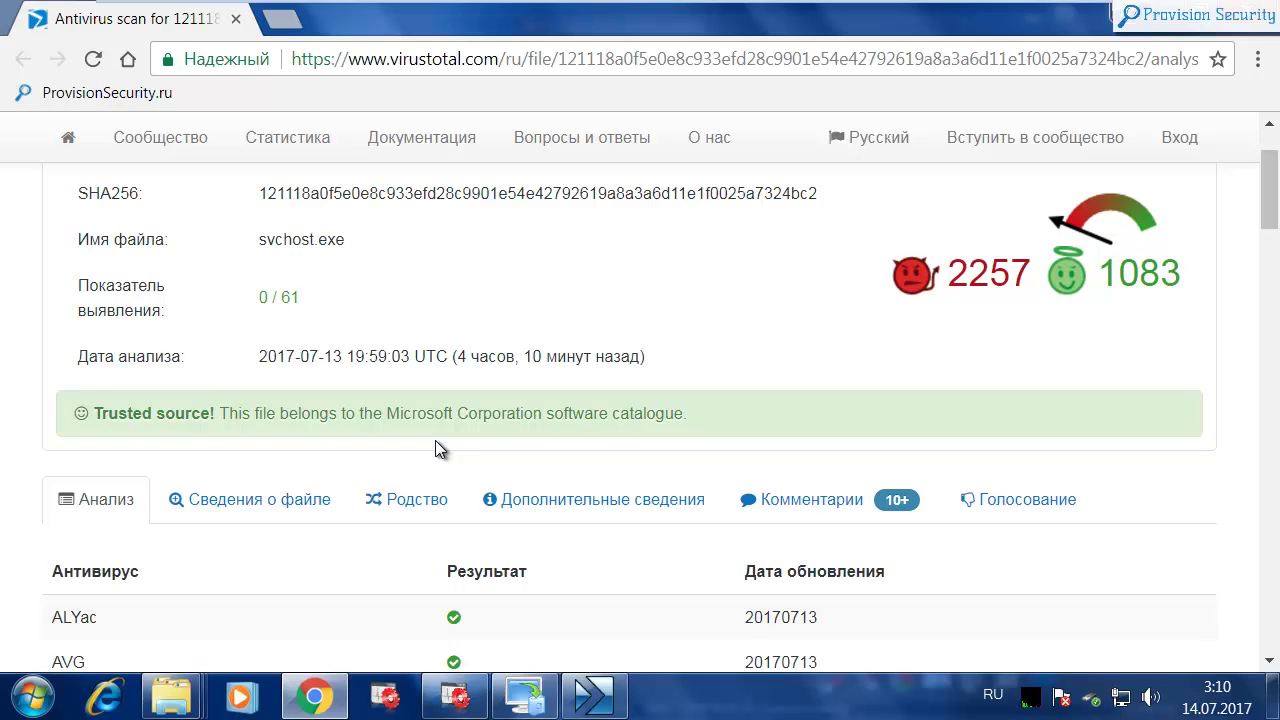
scroll(896, 450, down, 4)
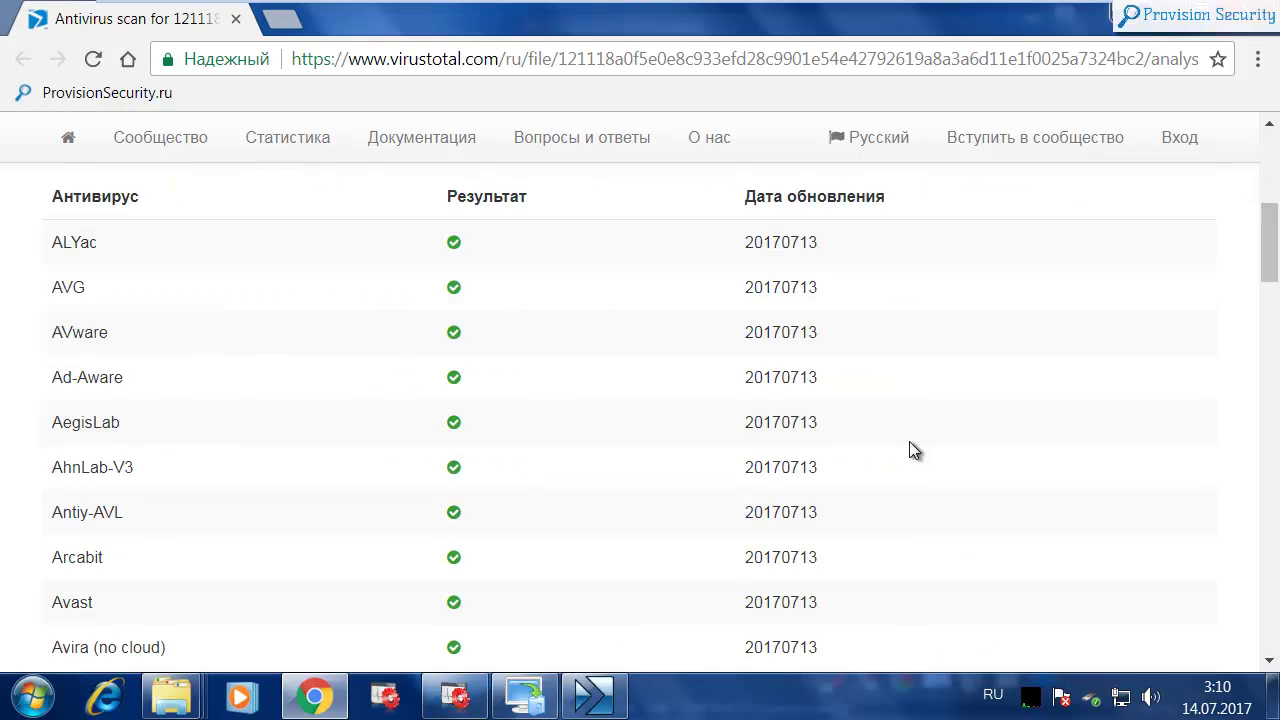
drag(1277, 290, 1260, 197)
scroll(800, 400, down, 1)
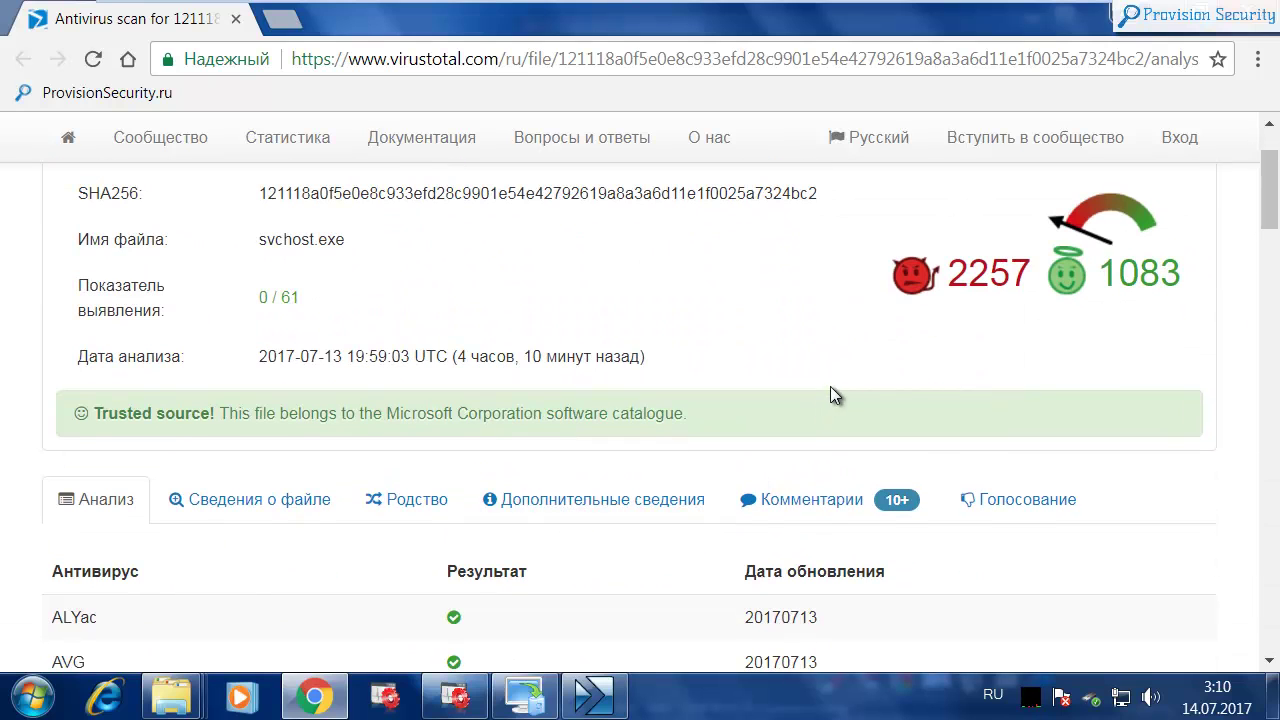
scroll(980, 490, up, 1)
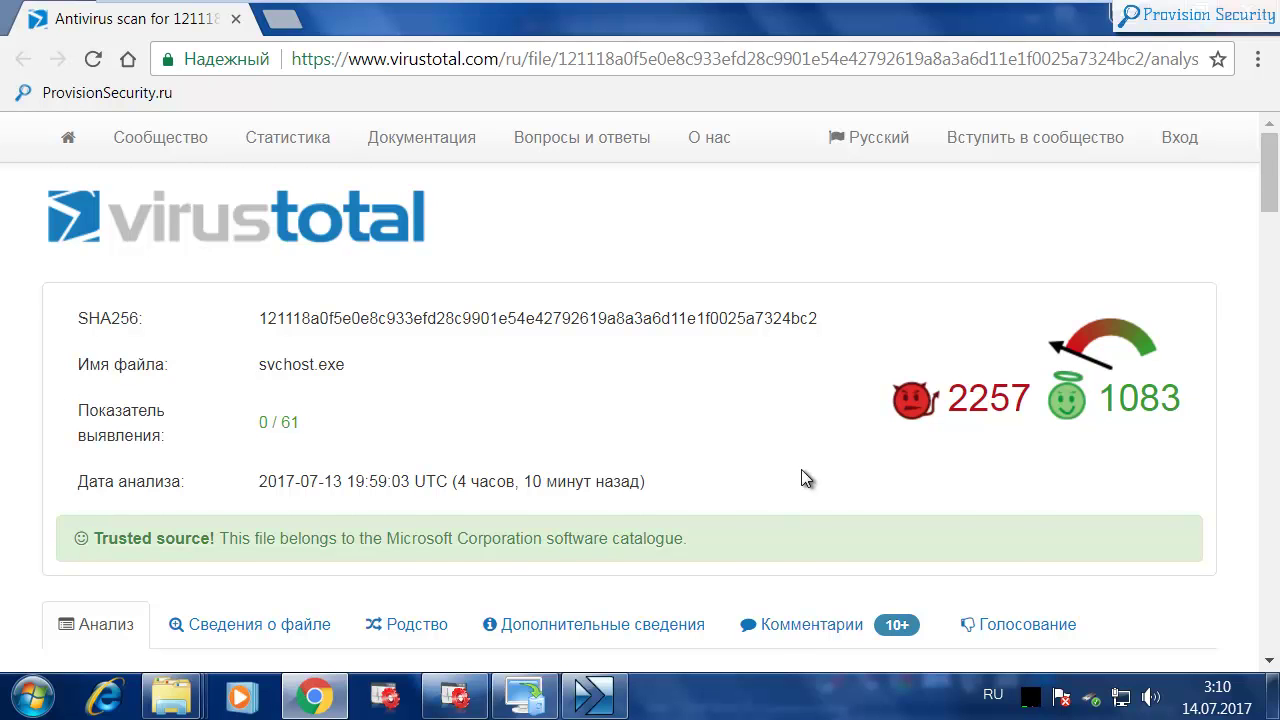
scroll(801, 470, down, 1)
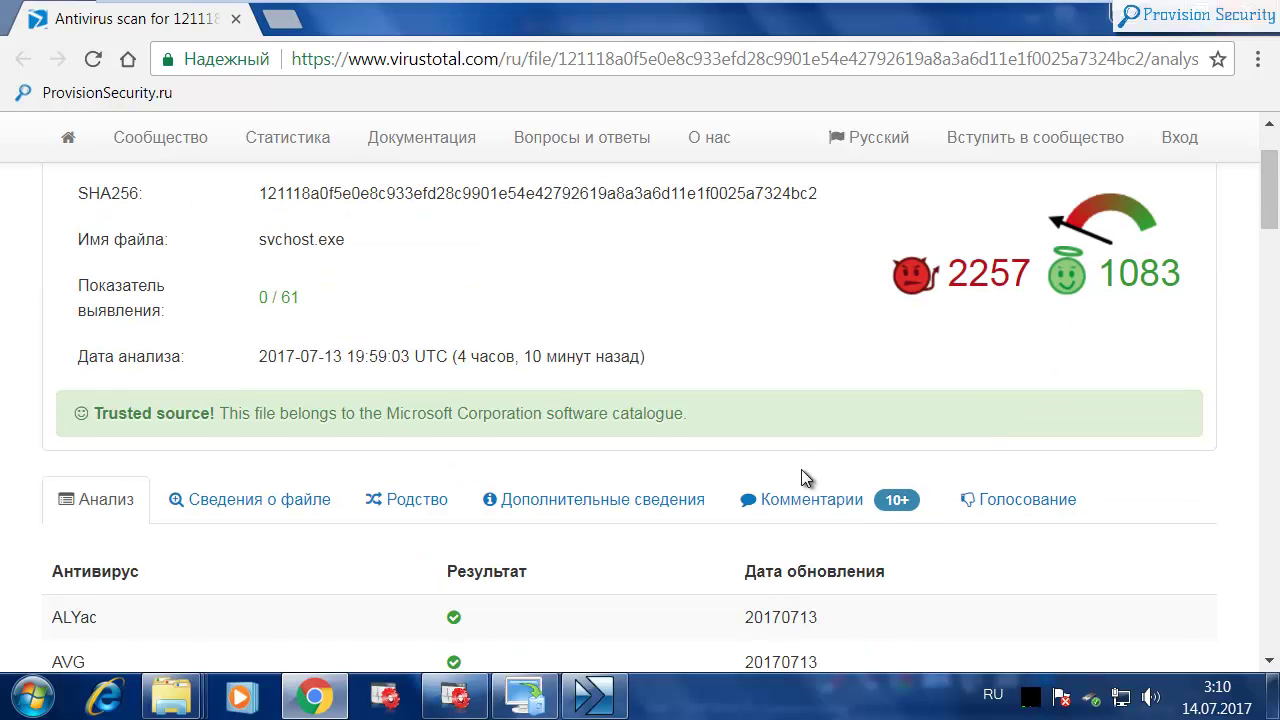
scroll(801, 470, up, 1)
scroll(801, 470, down, 1)
scroll(979, 496, up, 1)
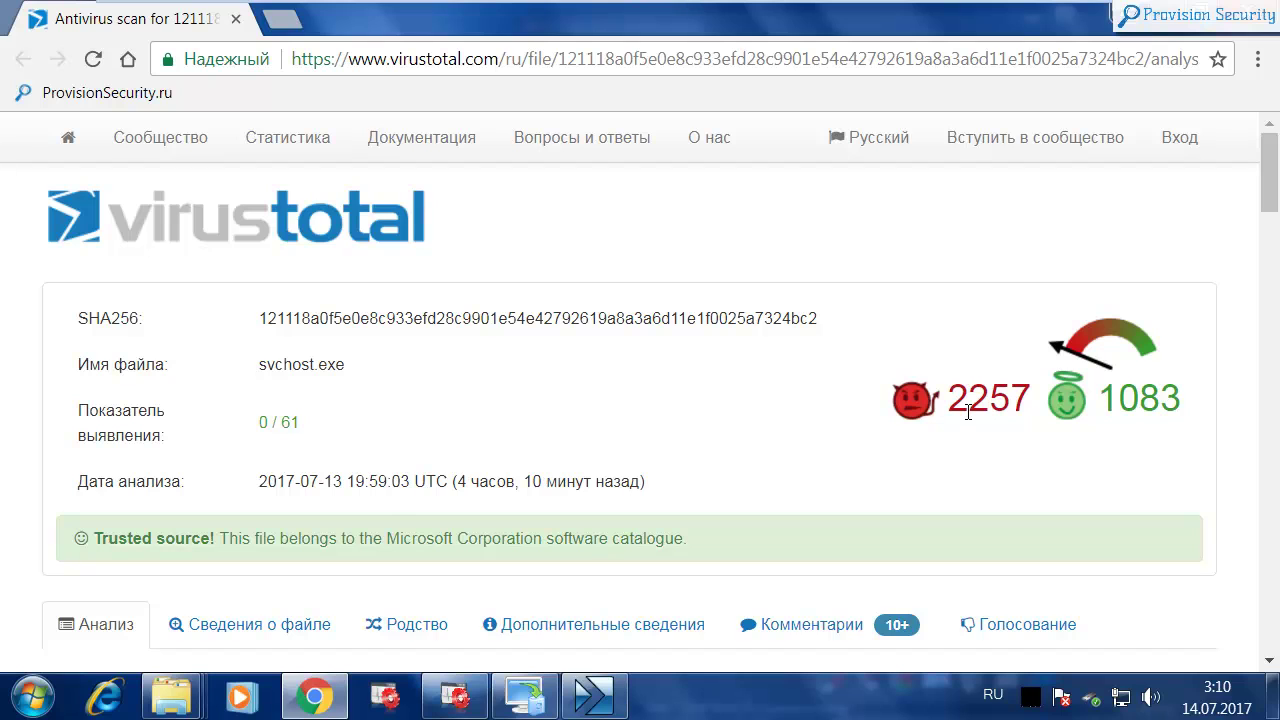
Open the community comments on svchost.exe and read through the first batch down to the #BADWARE post.
scroll(968, 412, down, 3)
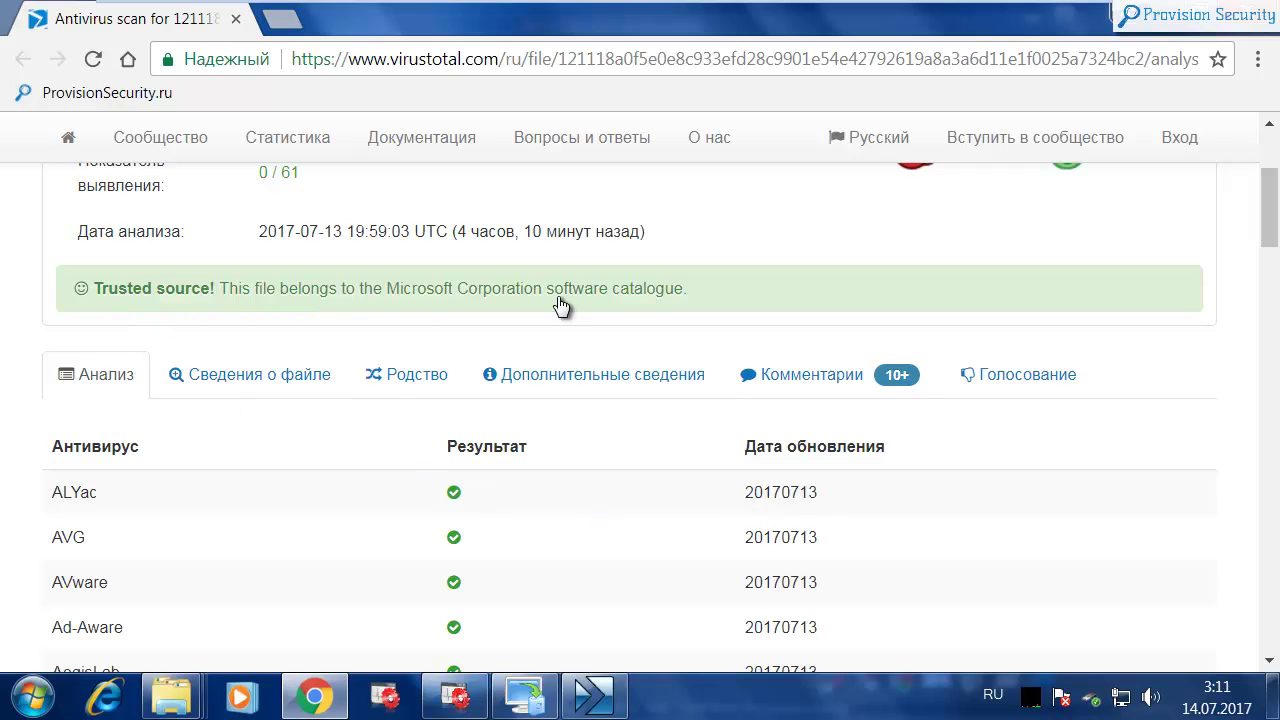
click(812, 378)
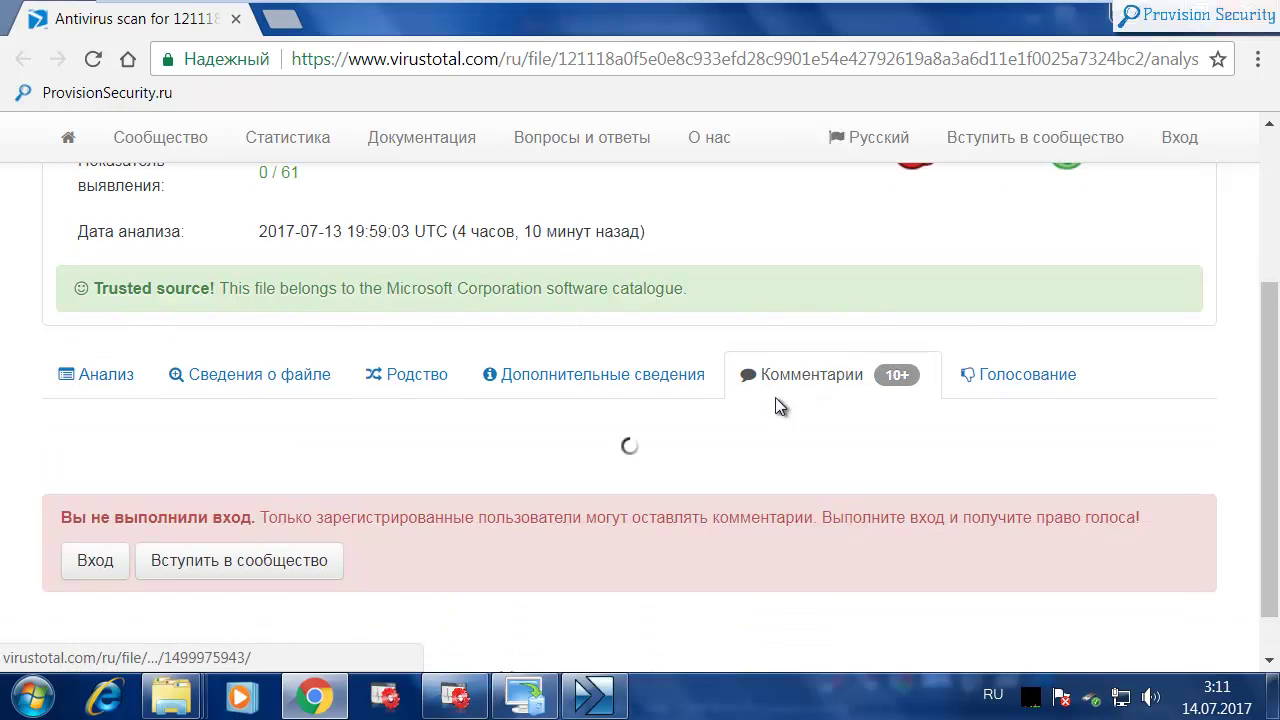
scroll(537, 404, down, 1)
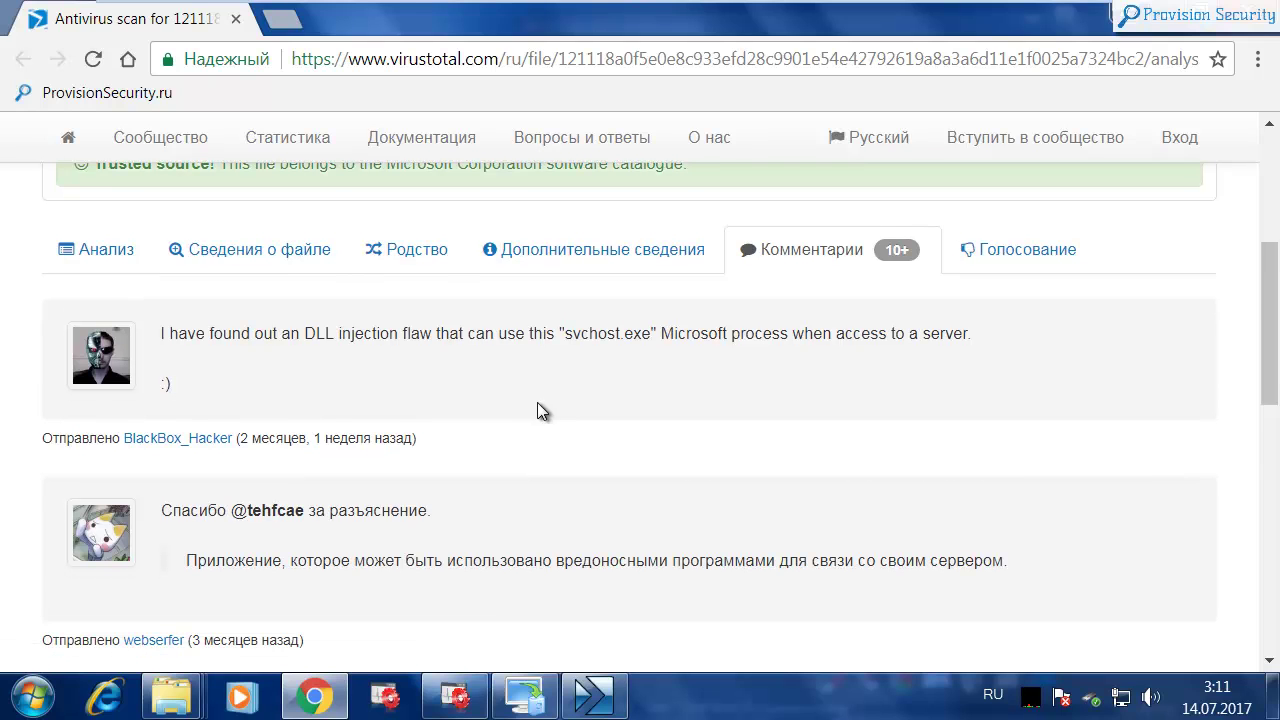
scroll(537, 410, down, 4)
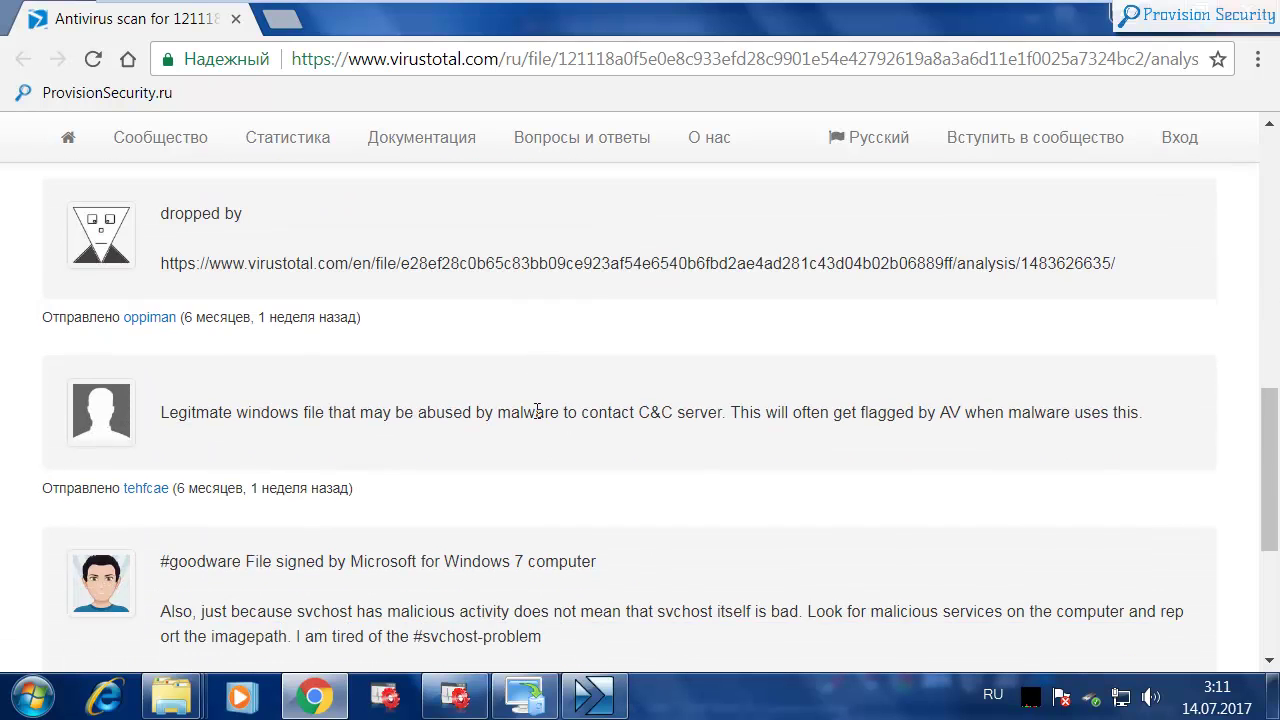
scroll(537, 410, down, 1)
click(165, 612)
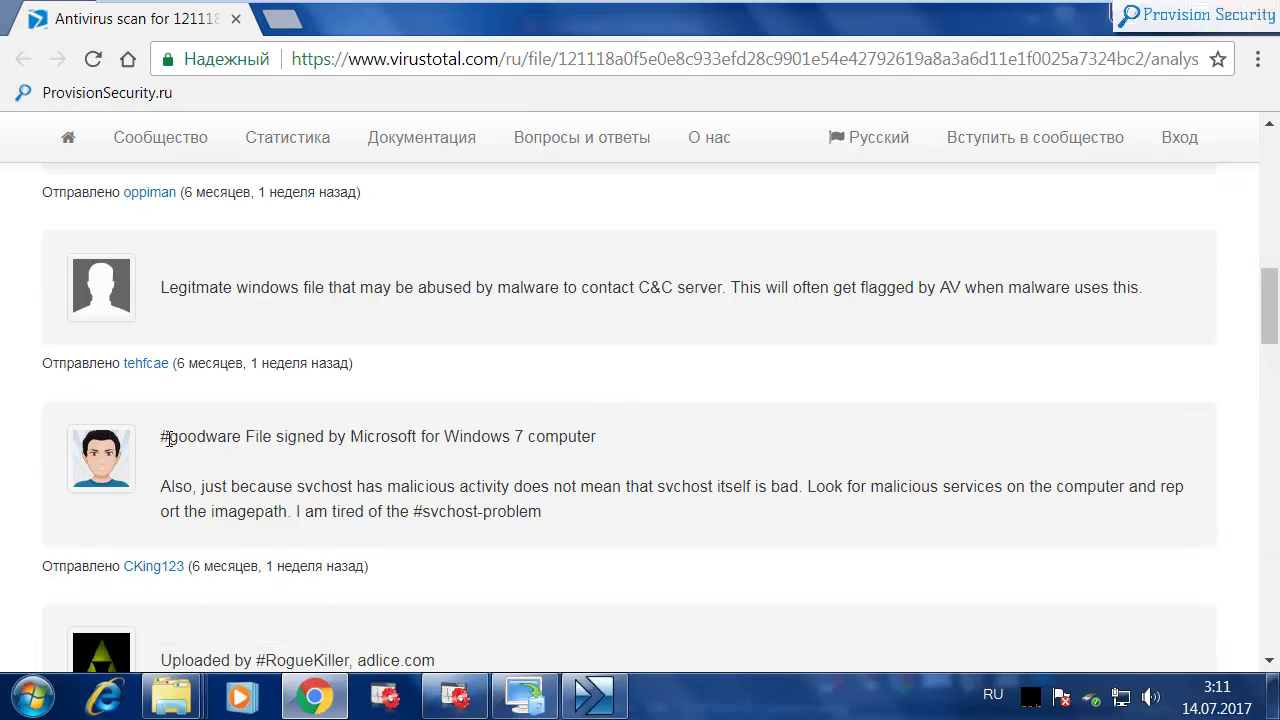
scroll(518, 452, down, 3)
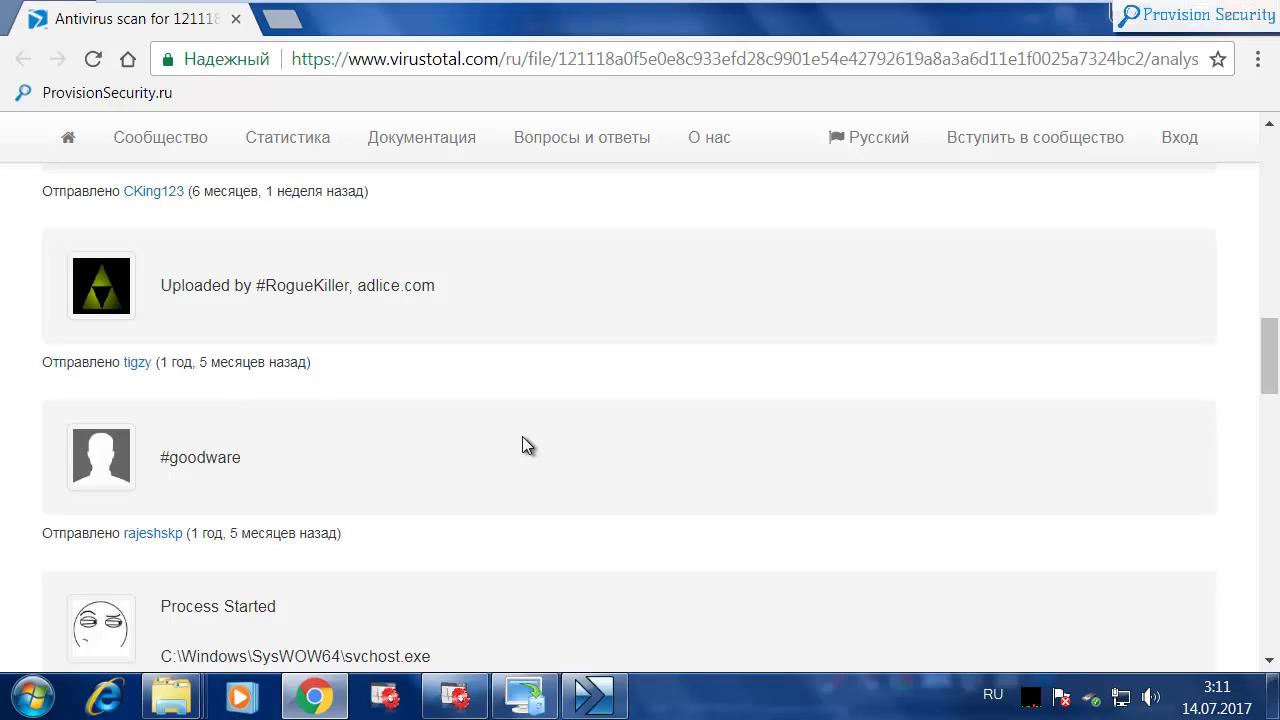
scroll(528, 407, down, 4)
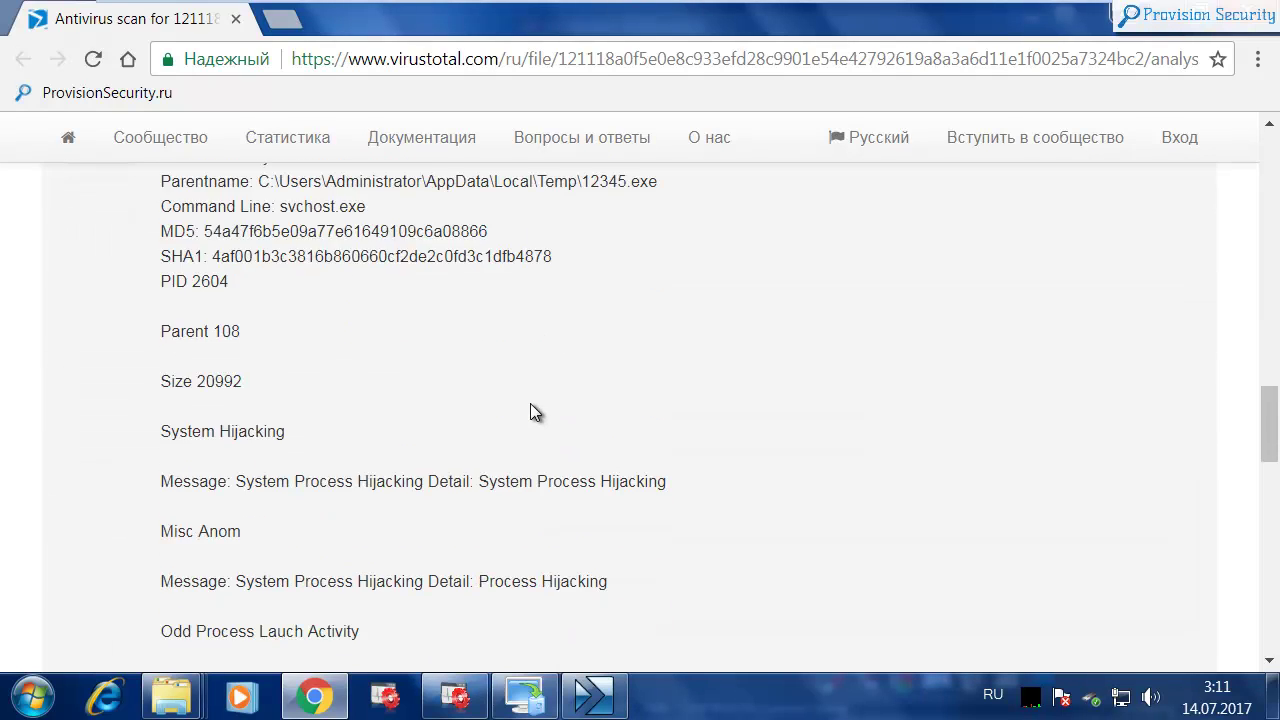
scroll(530, 405, down, 6)
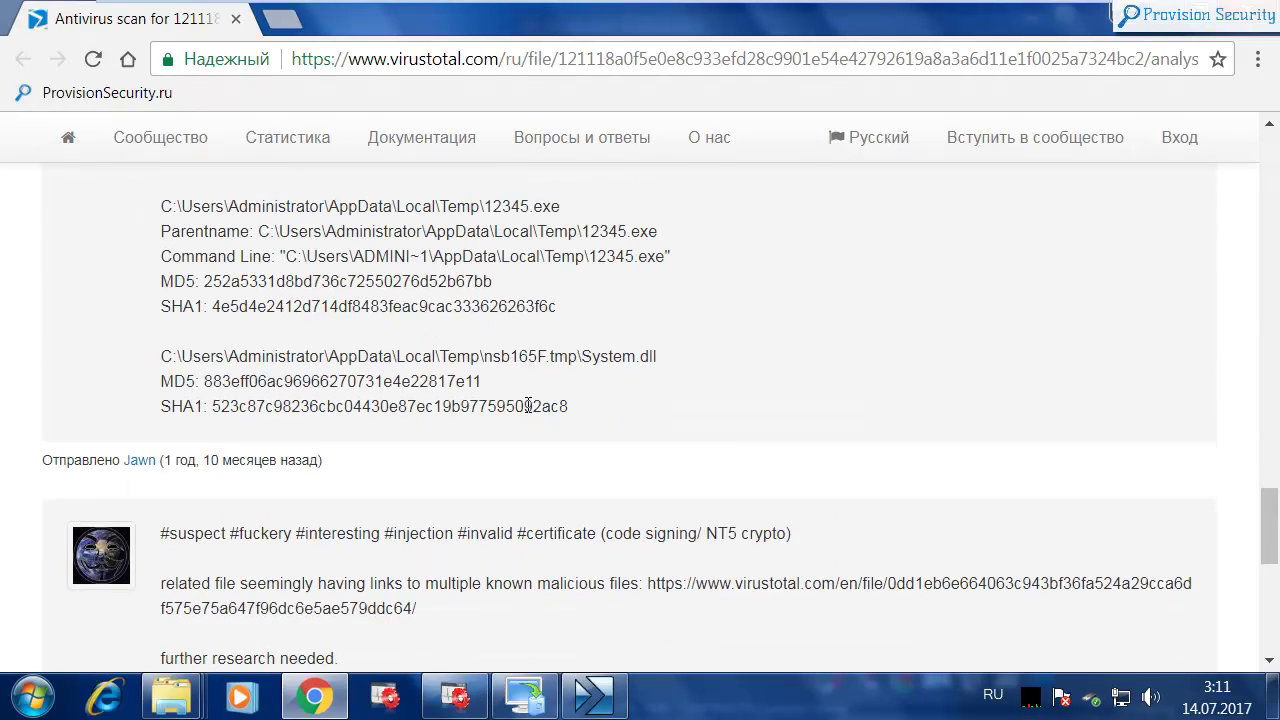
scroll(528, 405, down, 2)
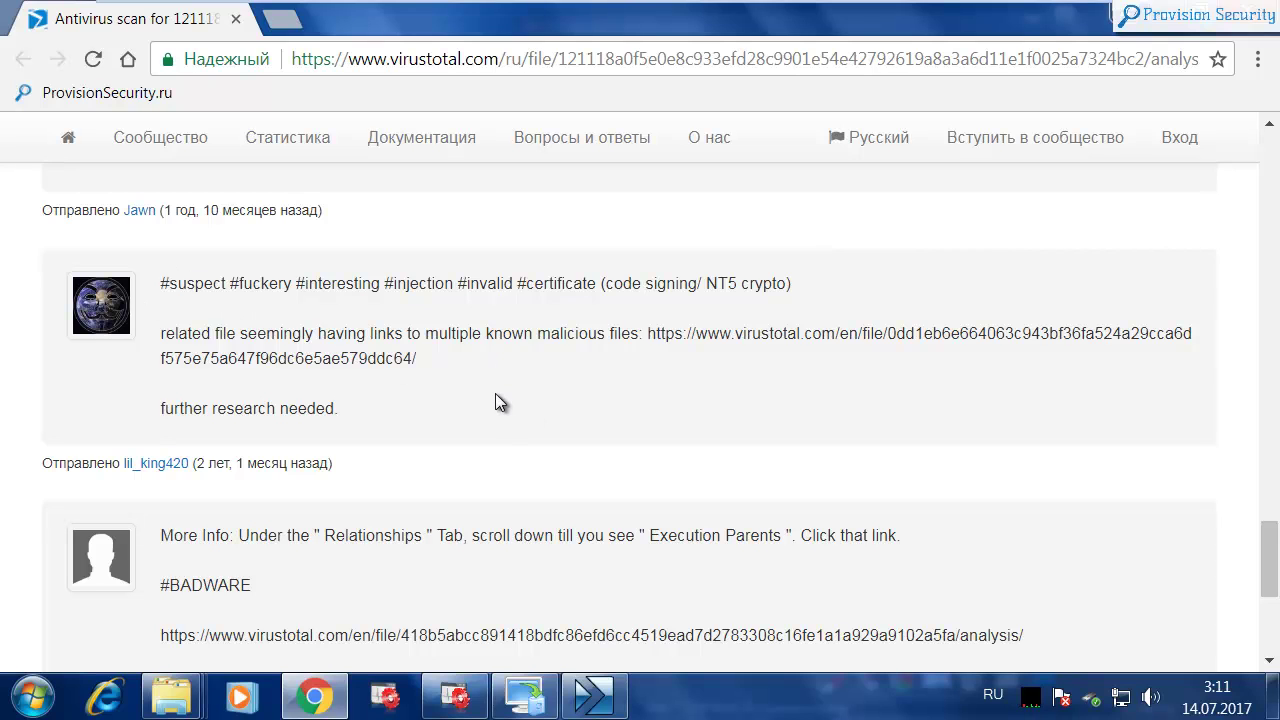
scroll(493, 393, down, 1)
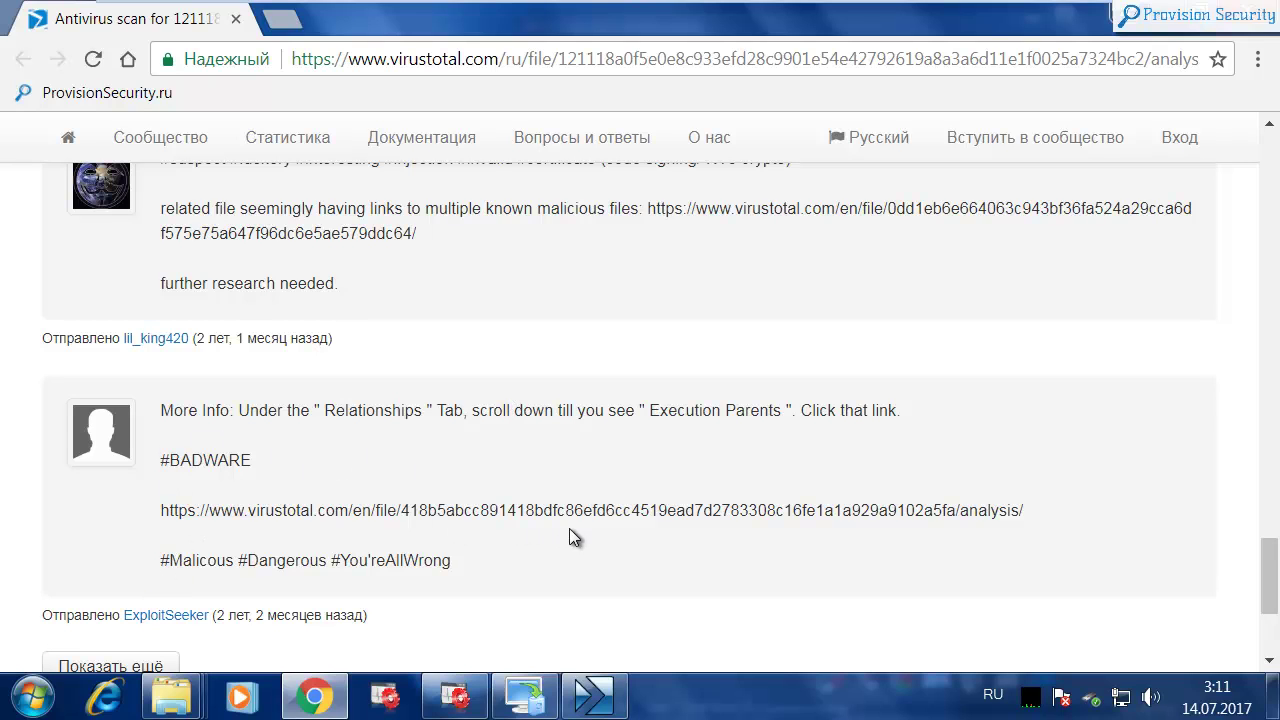
scroll(569, 527, down, 1)
Load more comments below the #BADWARE post and read them down to the one on Asprox injecting the file.
click(155, 548)
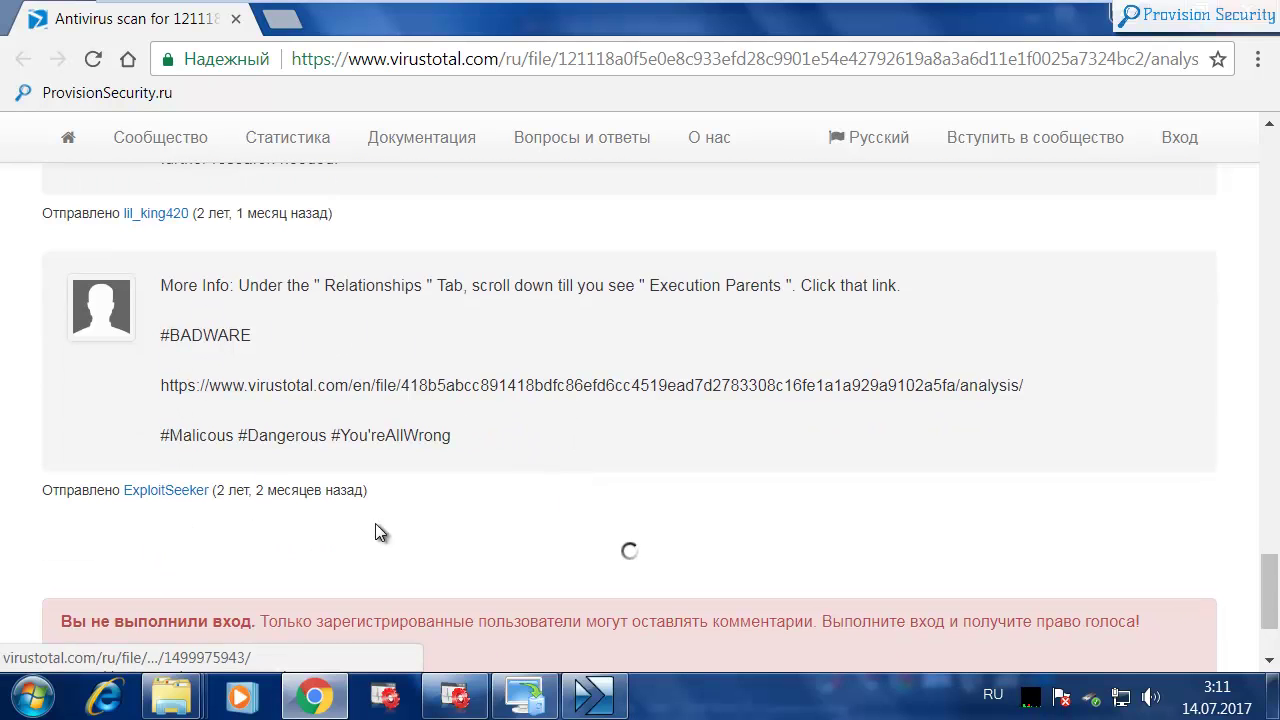
scroll(642, 439, down, 2)
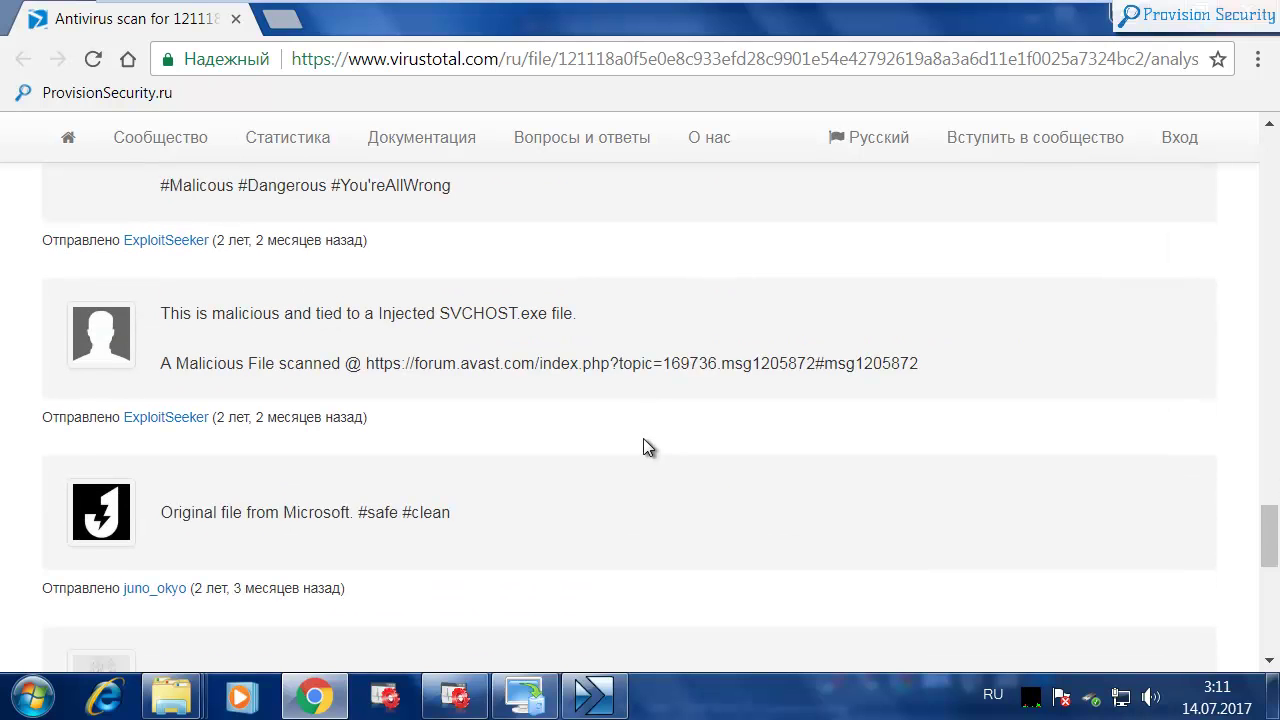
scroll(643, 440, down, 1)
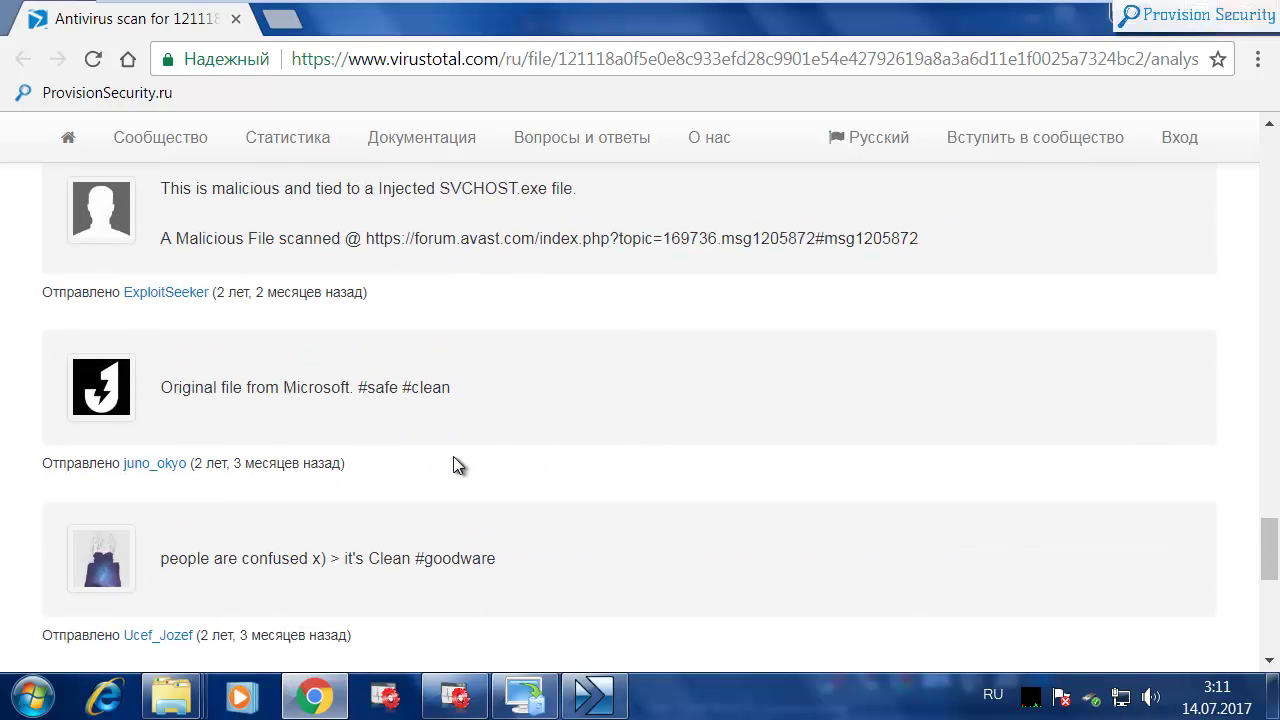
scroll(449, 456, down, 3)
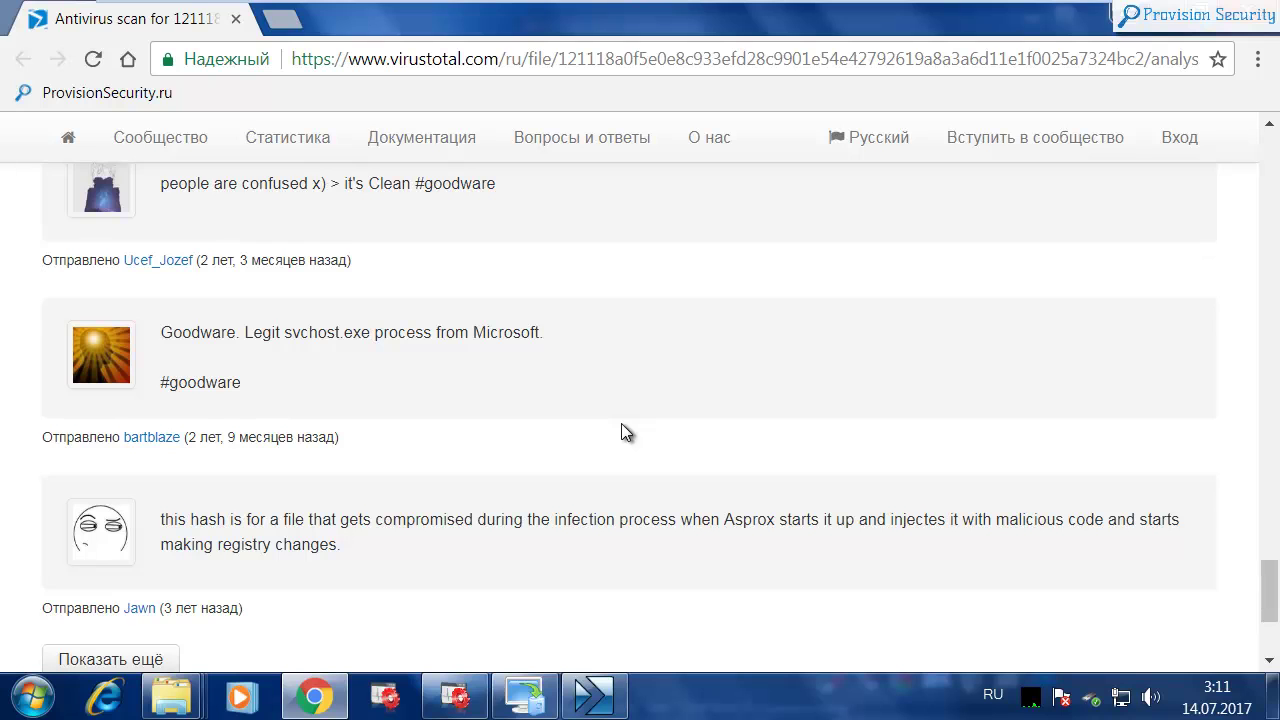
scroll(621, 430, down, 1)
Load the comments older than the Asprox infection post and read them down to the advice on checking the DLLs used.
click(140, 545)
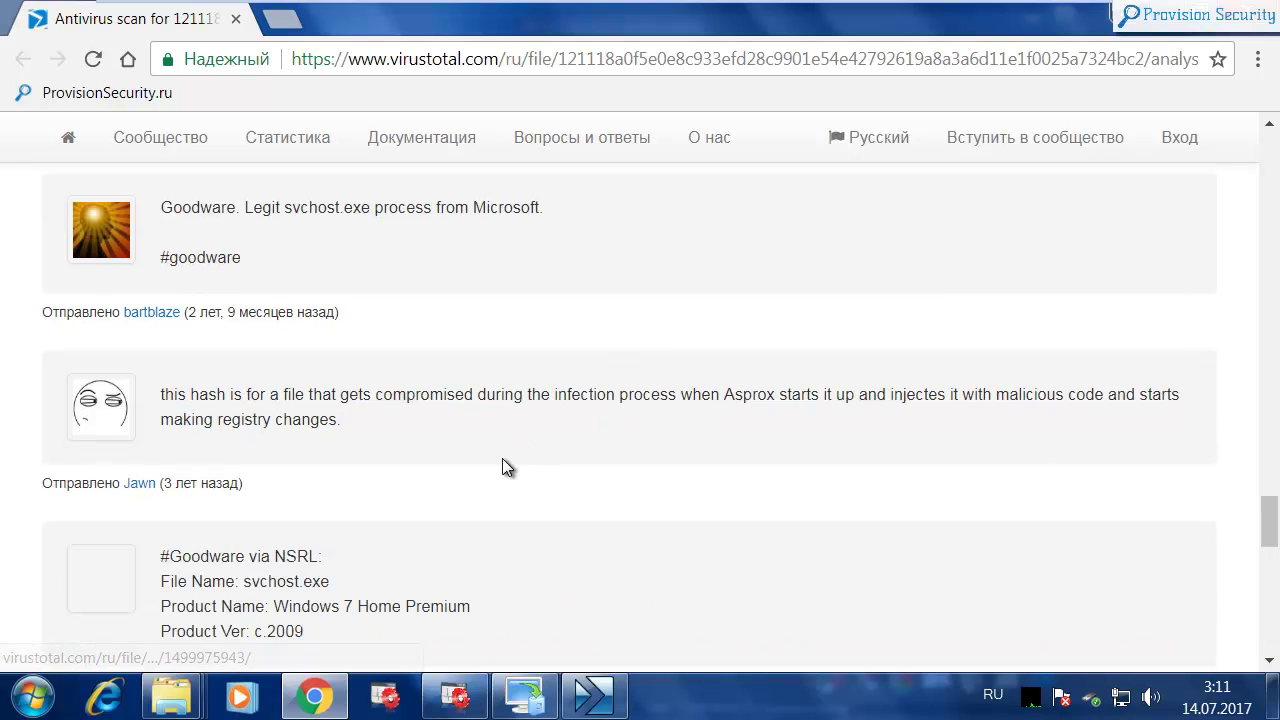
scroll(570, 422, down, 2)
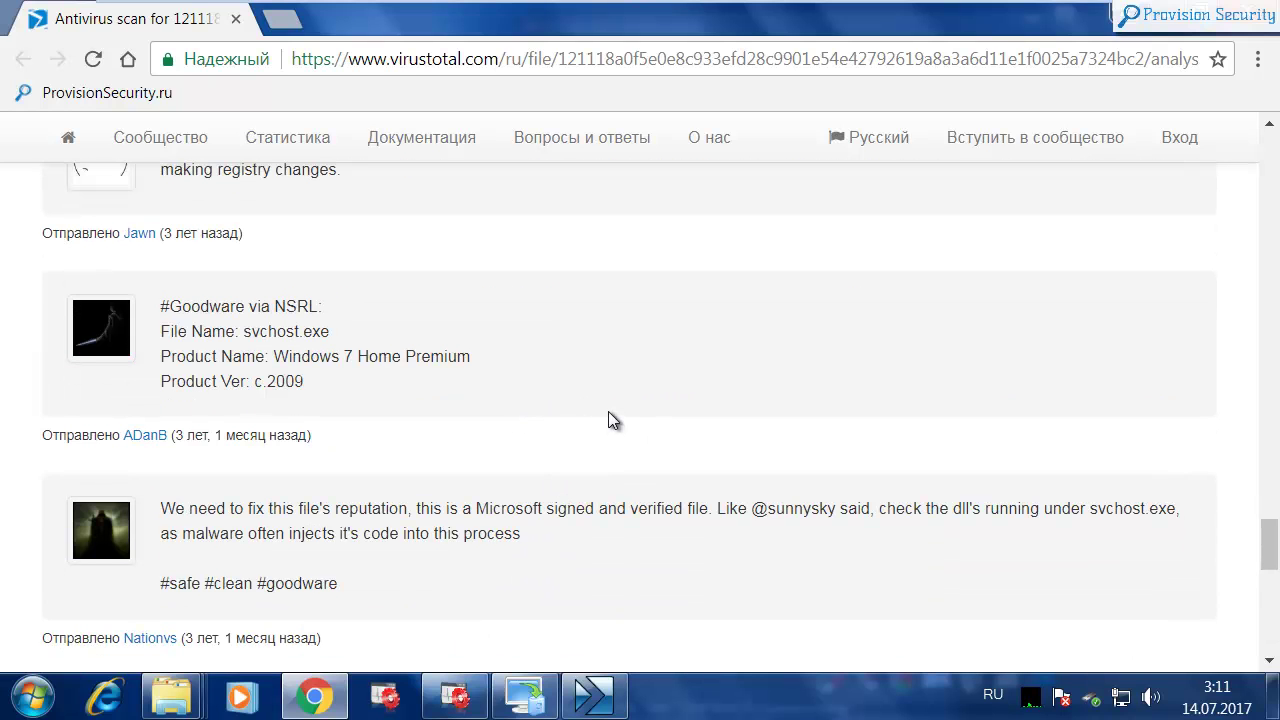
scroll(612, 420, down, 1)
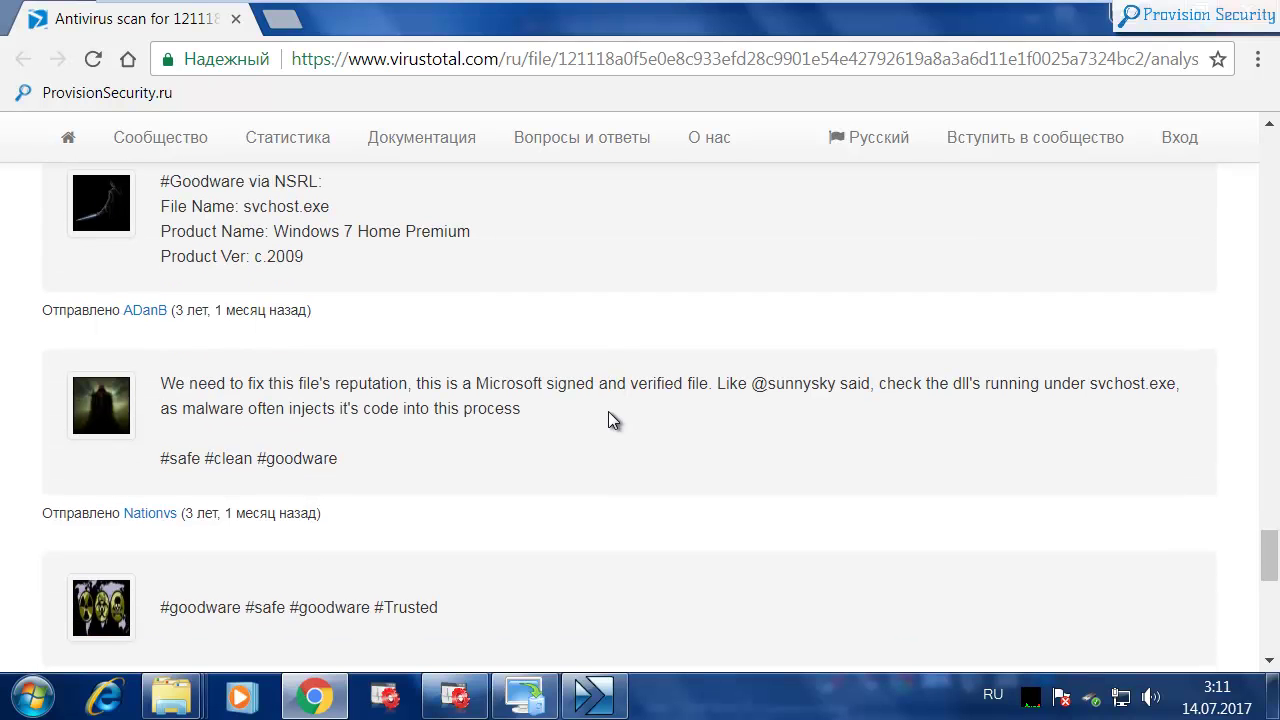
scroll(609, 412, down, 3)
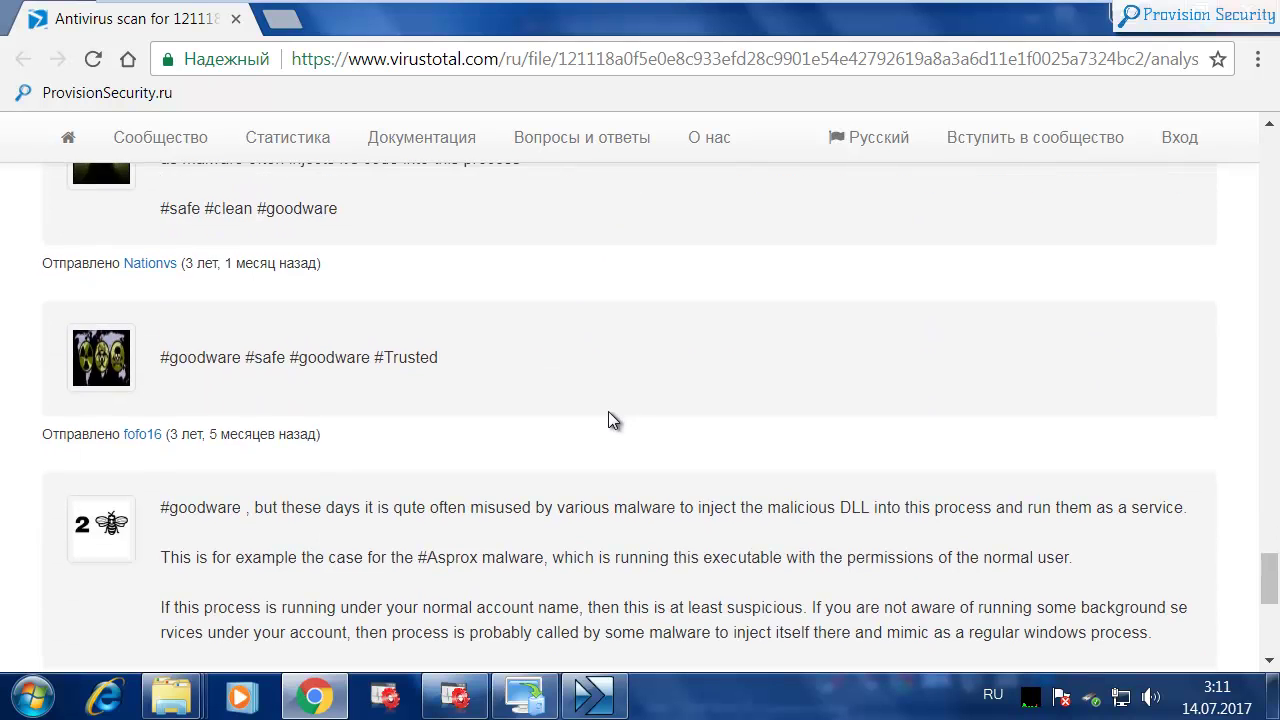
scroll(608, 411, down, 2)
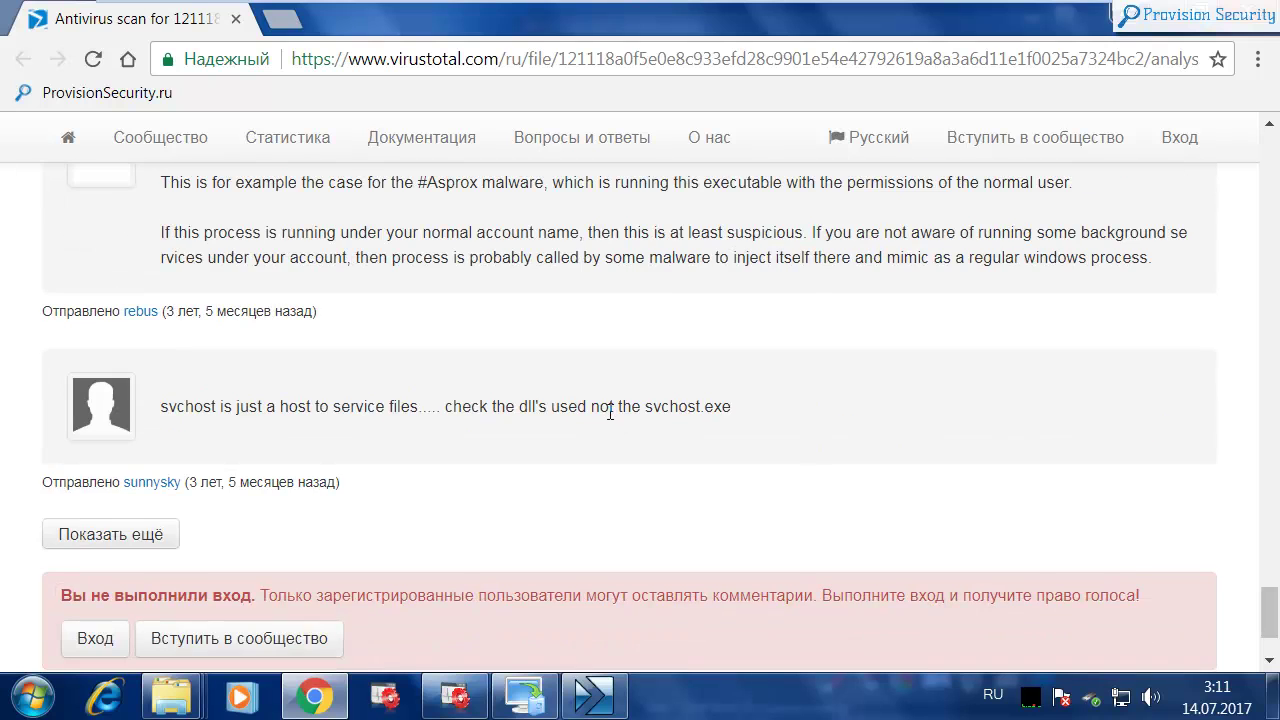
Load another batch below the DLL advice and read it down to the comment about svchost.exe being in c:\windows\syswow64.
click(155, 540)
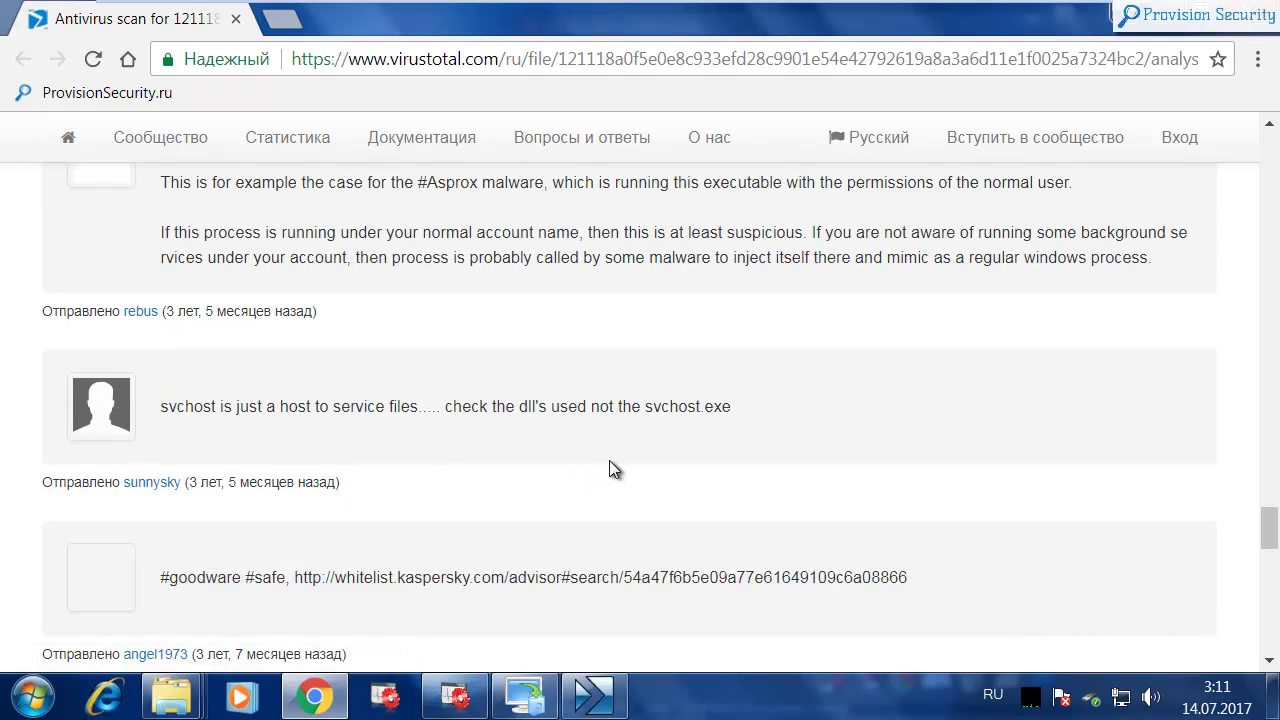
scroll(609, 463, down, 2)
scroll(614, 468, down, 1)
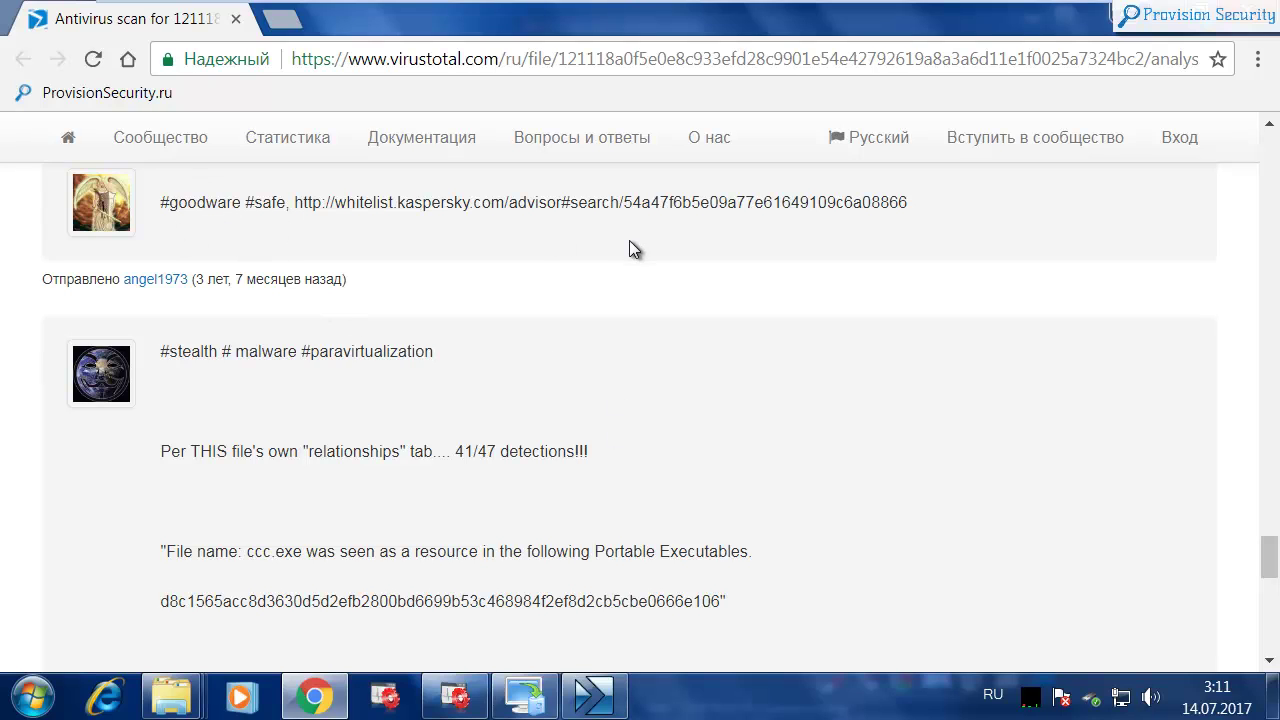
scroll(499, 374, down, 1)
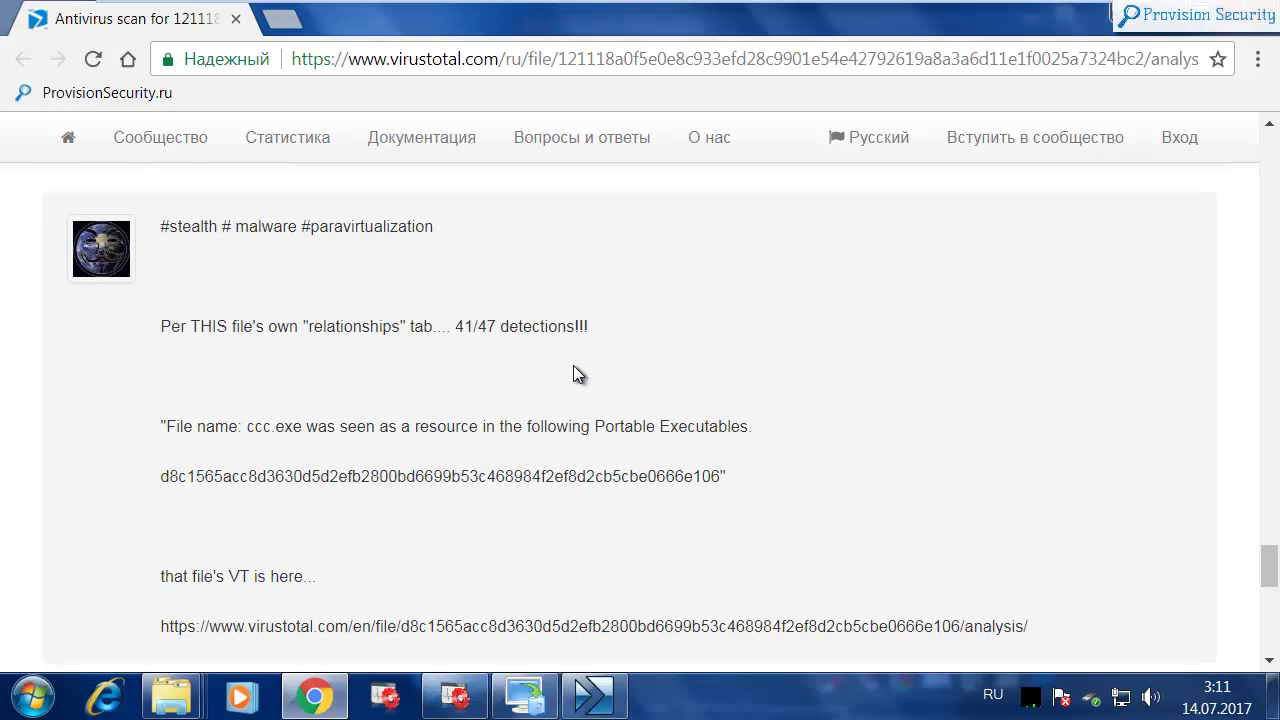
scroll(573, 375, down, 3)
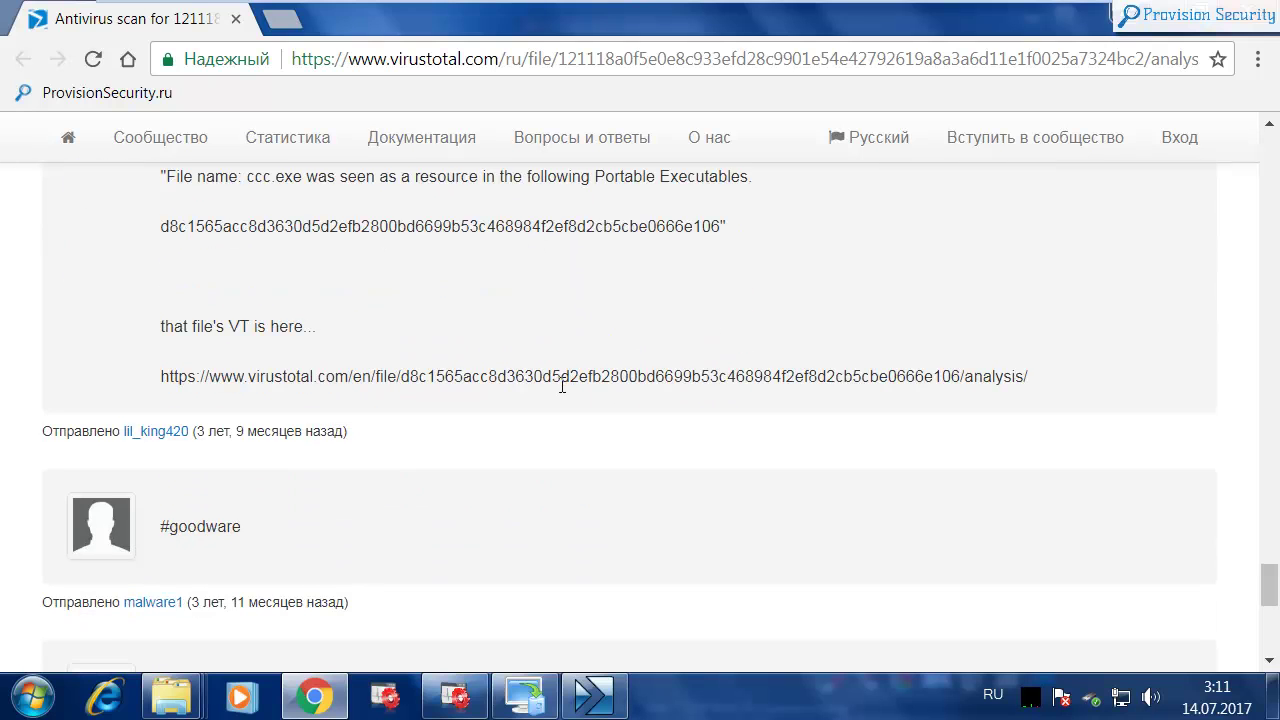
scroll(561, 385, down, 2)
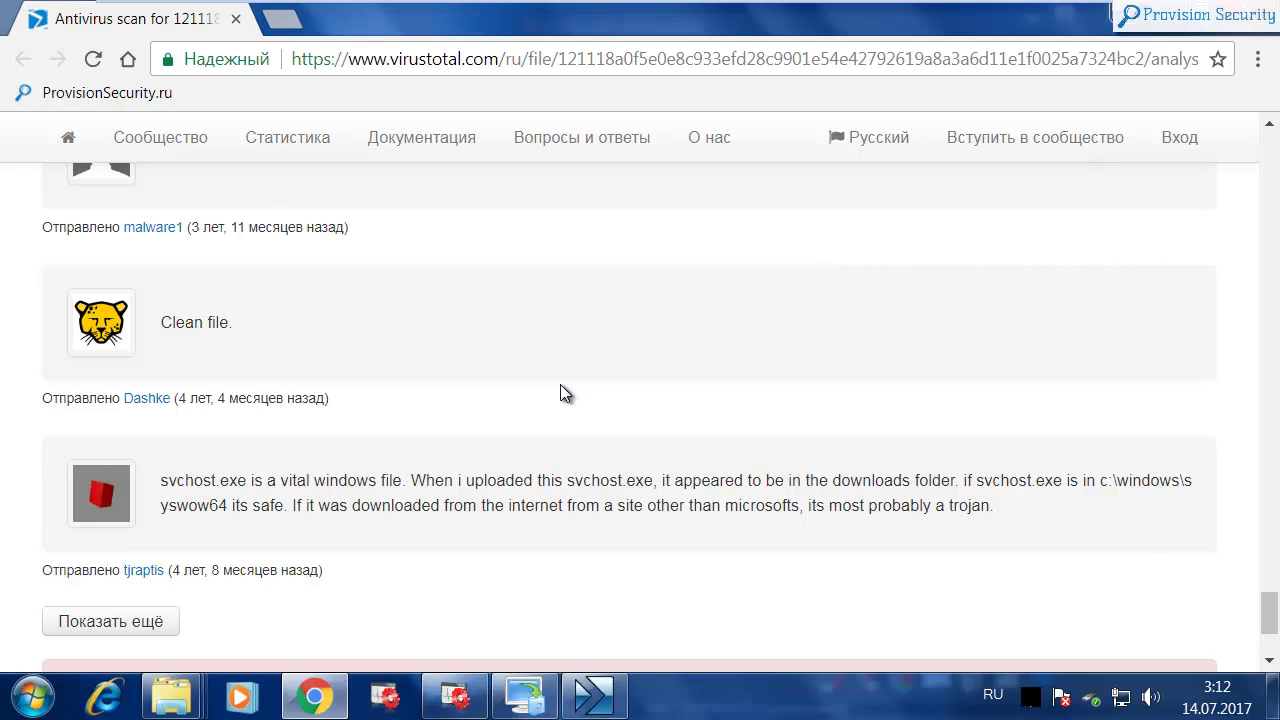
scroll(559, 390, down, 1)
Load the comments older than the c:\windows\syswow64 post and read them down to the one on remote access trojans.
click(150, 505)
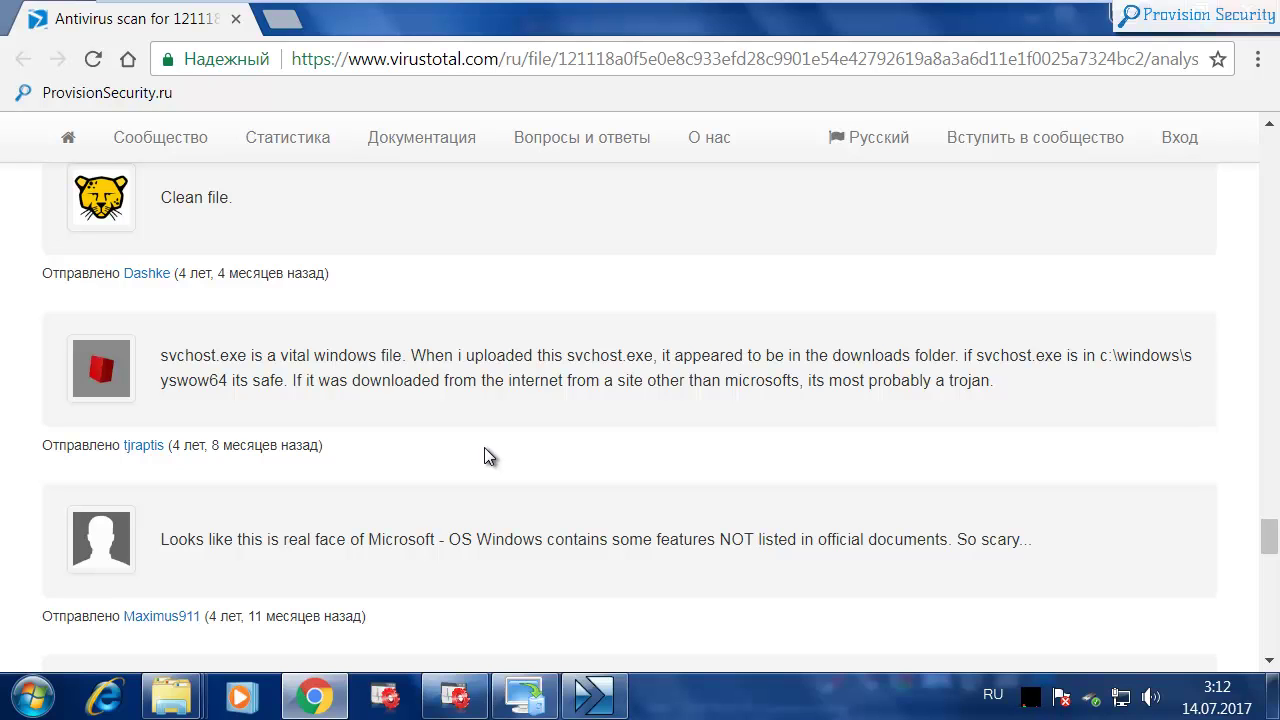
scroll(568, 434, down, 5)
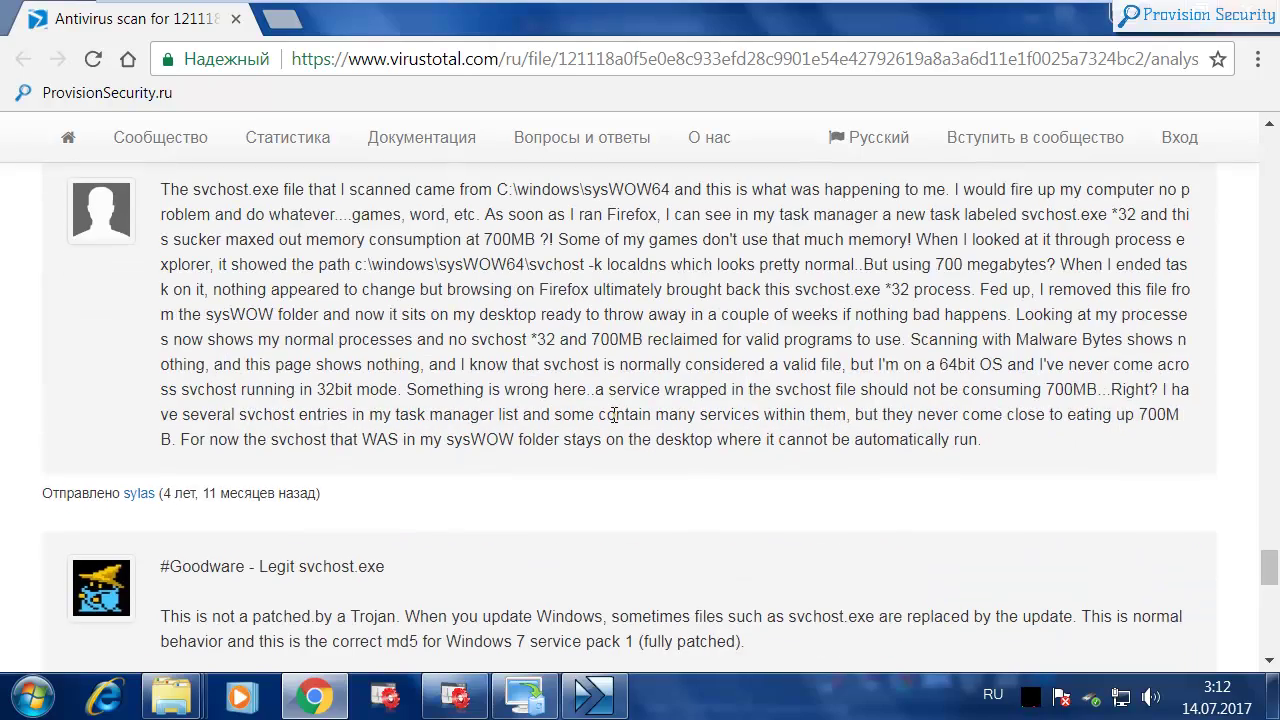
scroll(638, 423, down, 10)
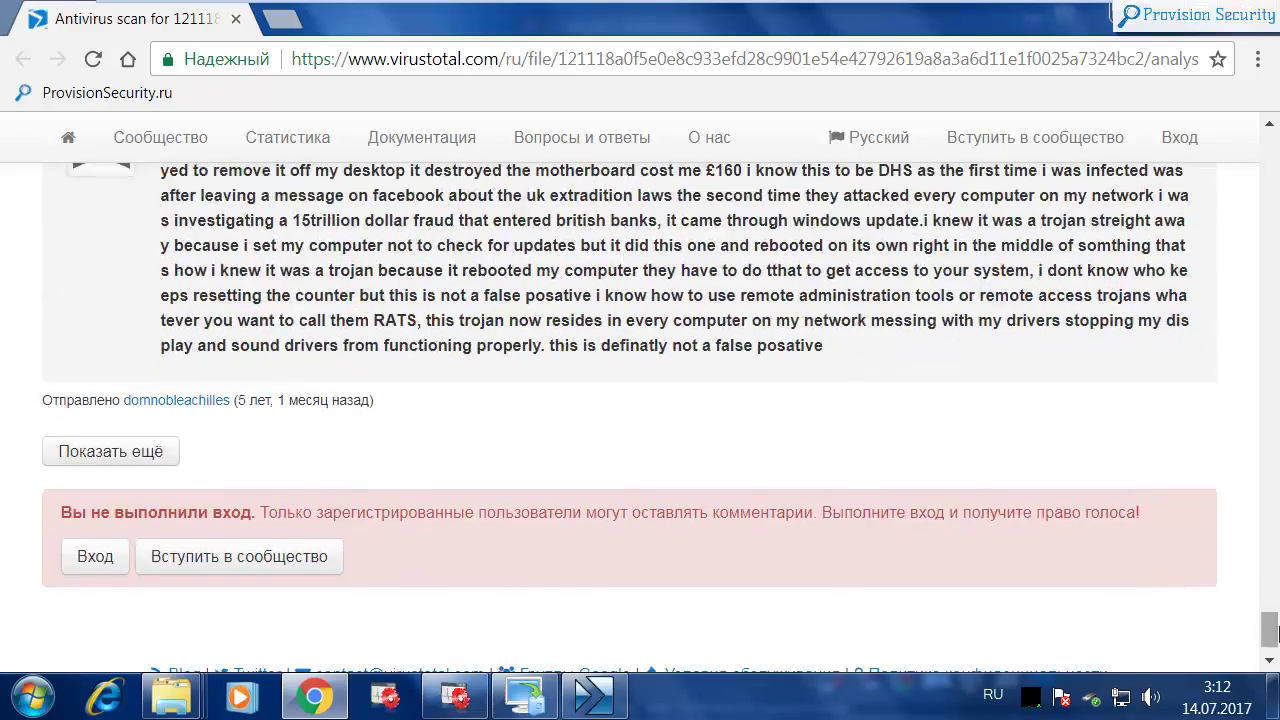
Return to the summary of the svchost.exe report, reopen its antivirus analysis, and close the browser.
drag(1268, 625, 1260, 150)
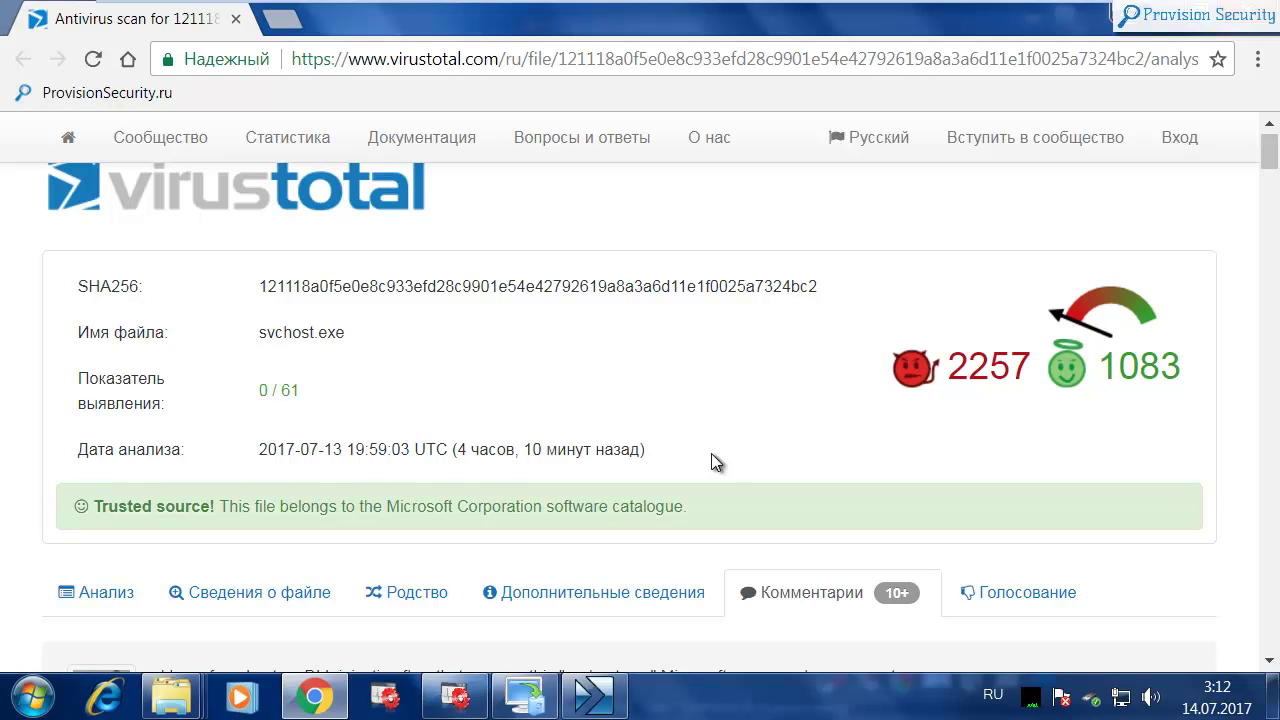
scroll(690, 458, up, 1)
click(114, 624)
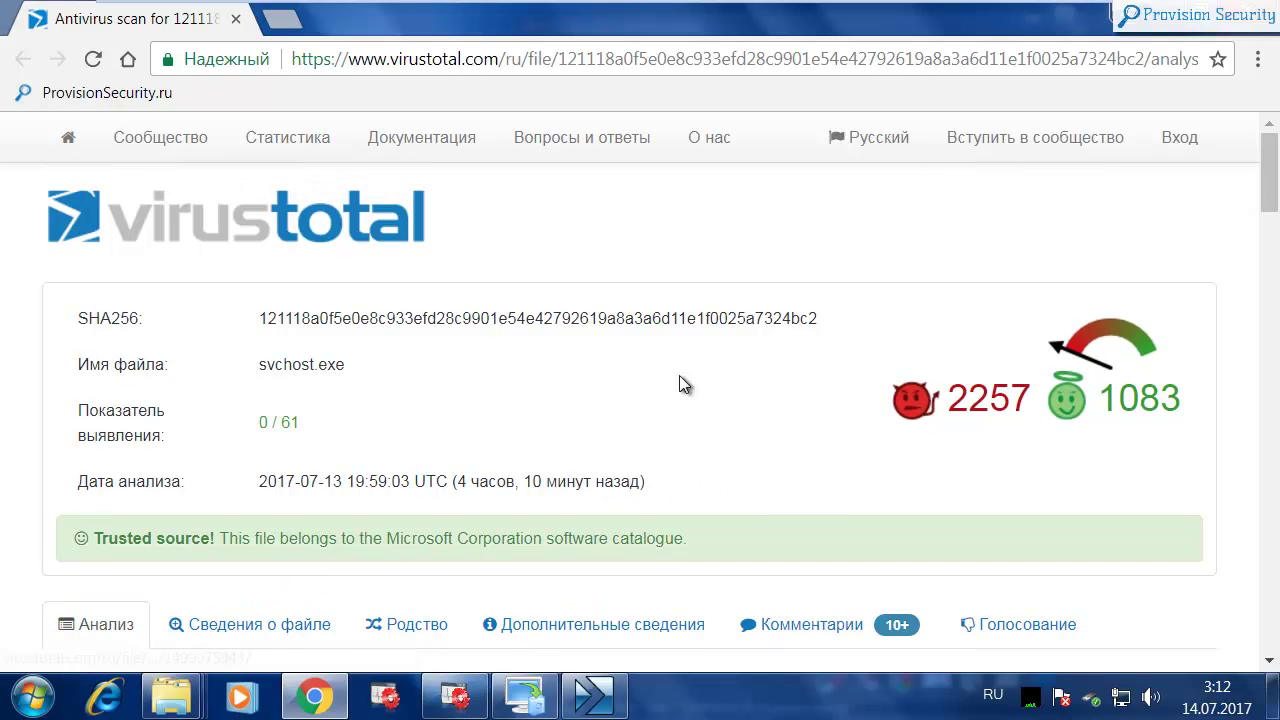
scroll(820, 389, down, 1)
scroll(810, 385, up, 1)
click(1258, 12)
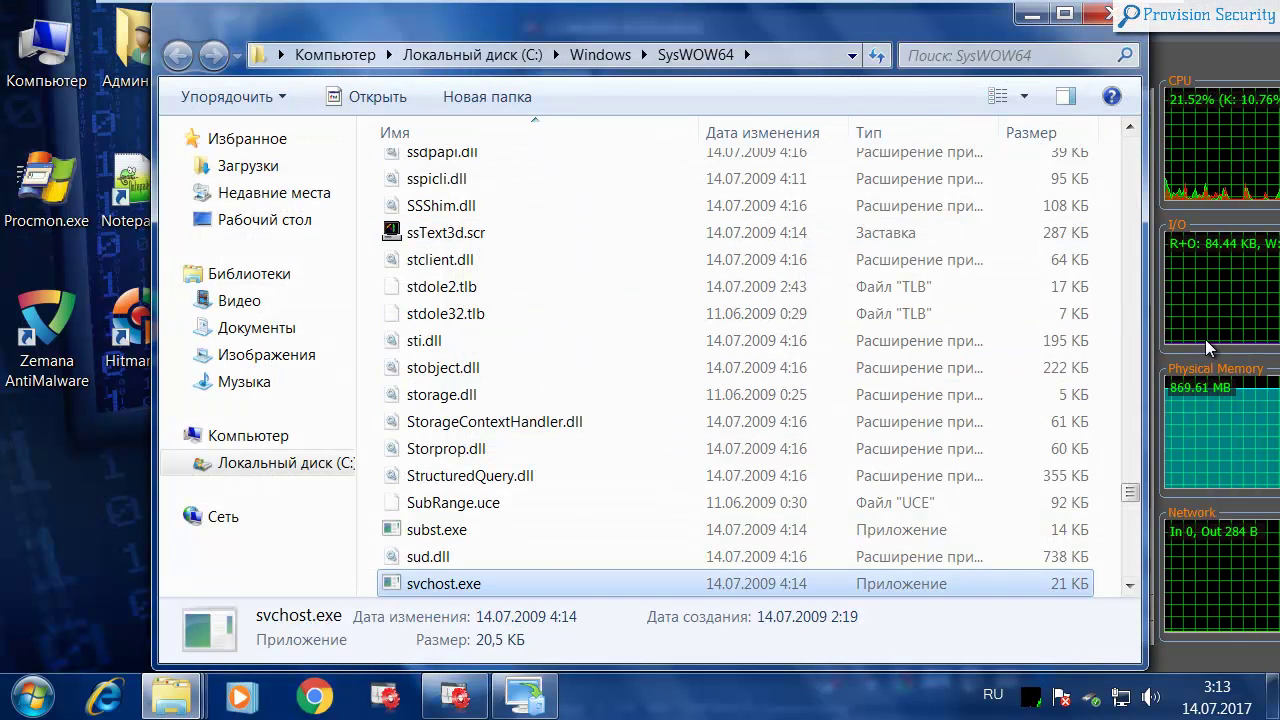
Switch to COMODO KillSwitch and examine the signer, user name and description of the svchost.exe *32 processes.
click(1204, 339)
scroll(862, 518, down, 1)
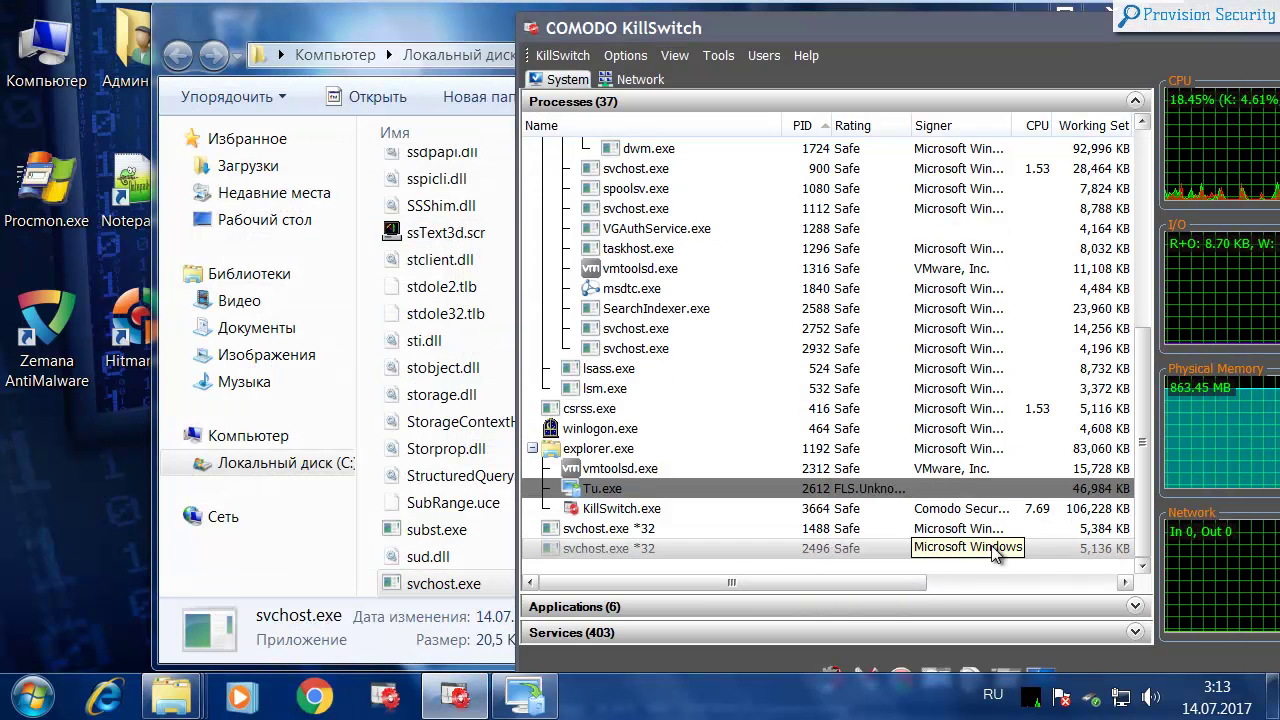
drag(903, 581, 1026, 582)
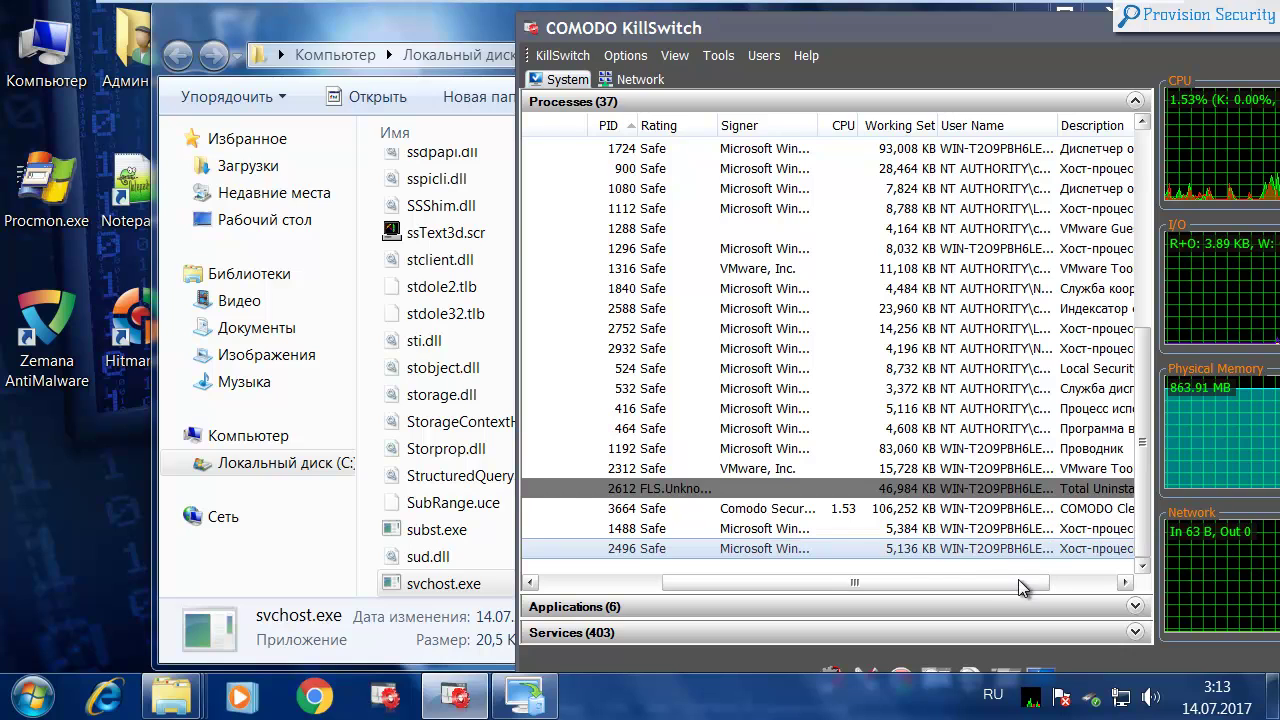
drag(1018, 579, 806, 586)
drag(704, 581, 902, 580)
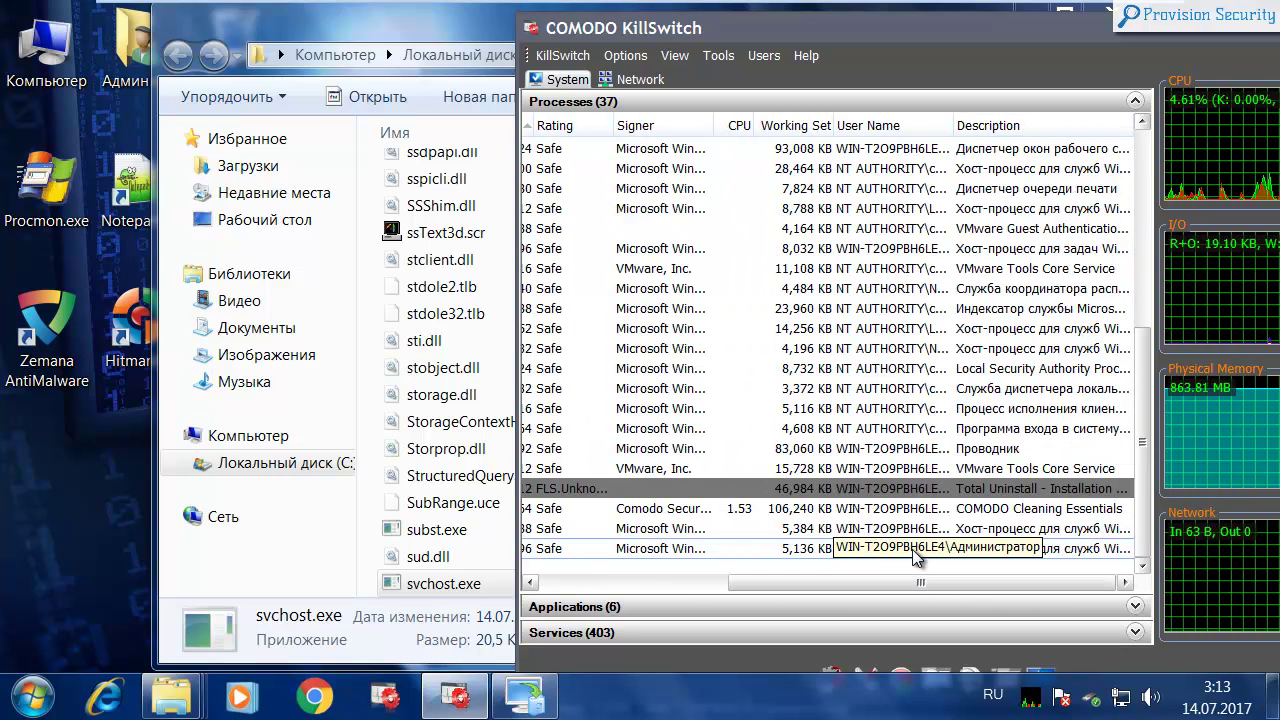
drag(877, 587, 608, 558)
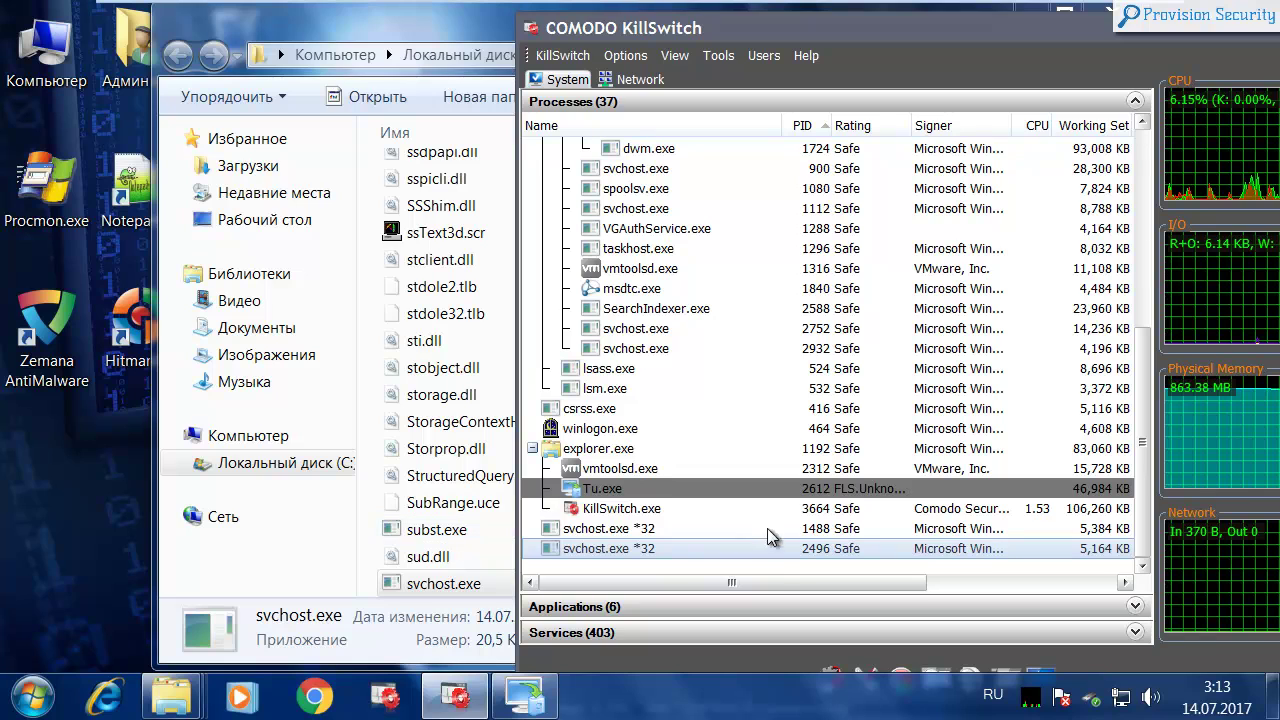
drag(767, 575, 660, 576)
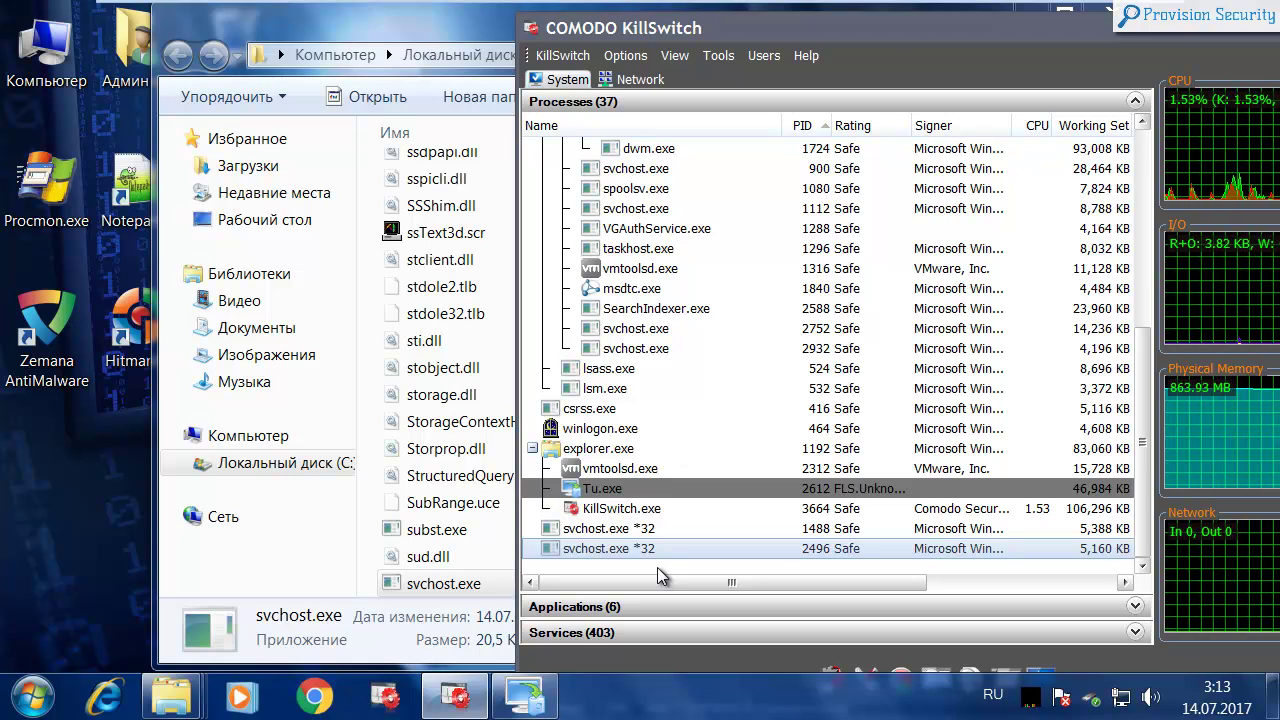
drag(657, 582, 857, 585)
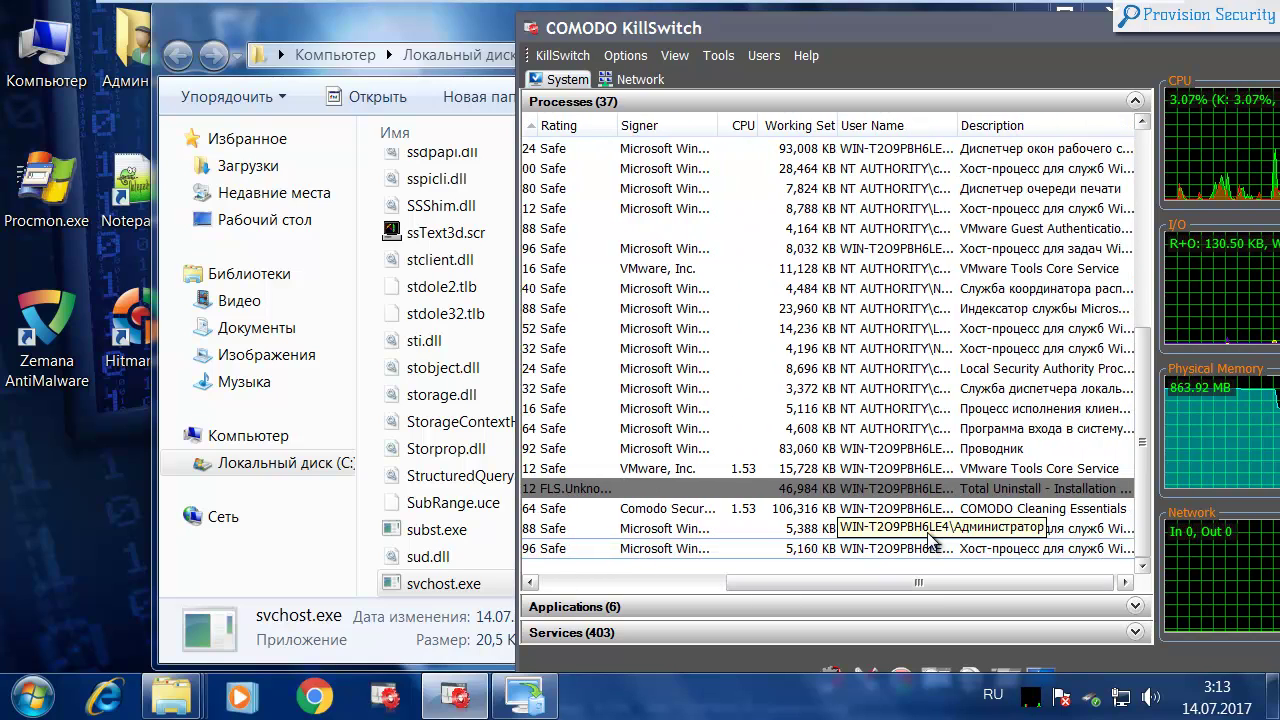
drag(915, 581, 622, 598)
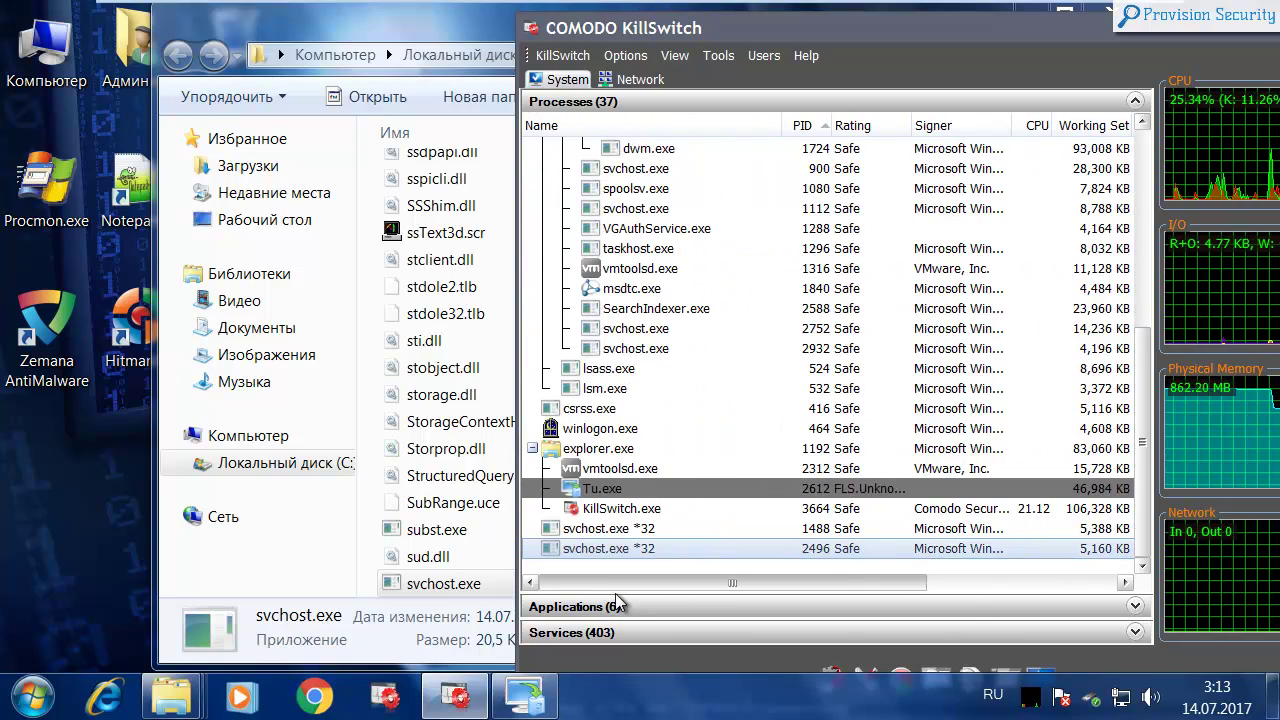
Launch Windows Task Manager, find the svchost.exe *32 entries in the process list and select the lower one.
right_click(630, 697)
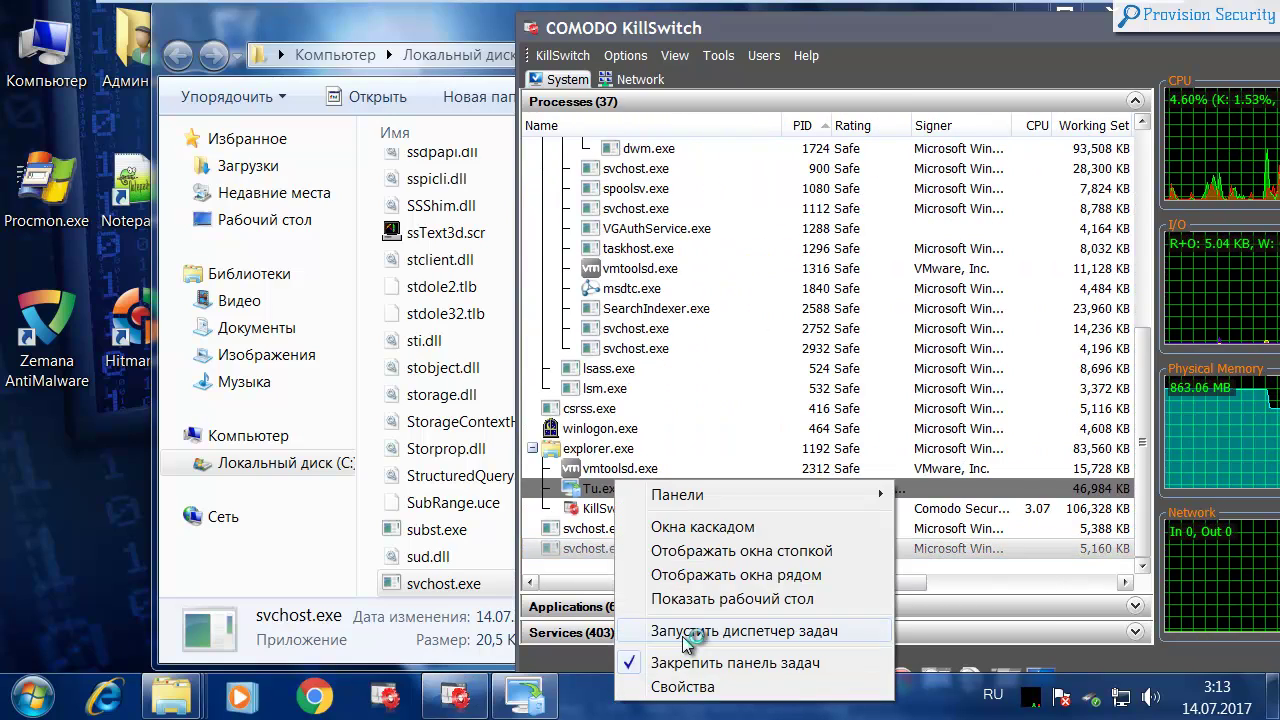
click(690, 631)
scroll(500, 290, down, 4)
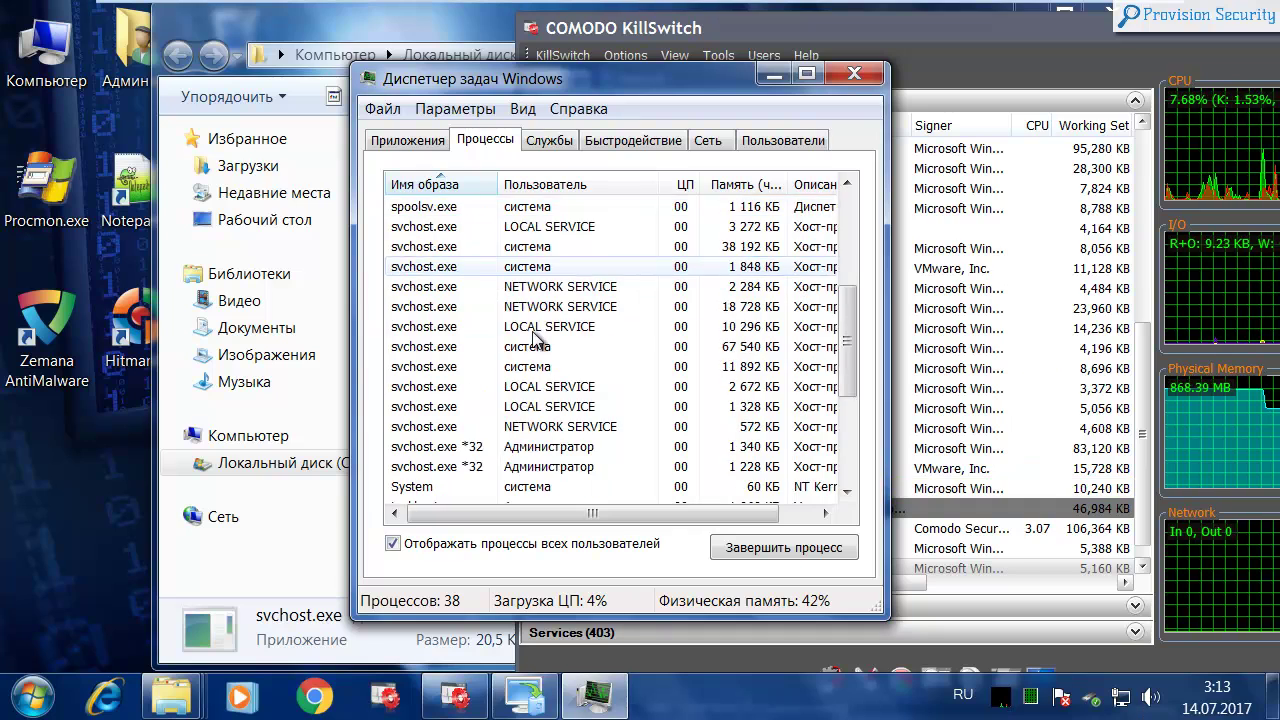
scroll(515, 330, up, 3)
scroll(527, 371, down, 1)
scroll(527, 371, down, 3)
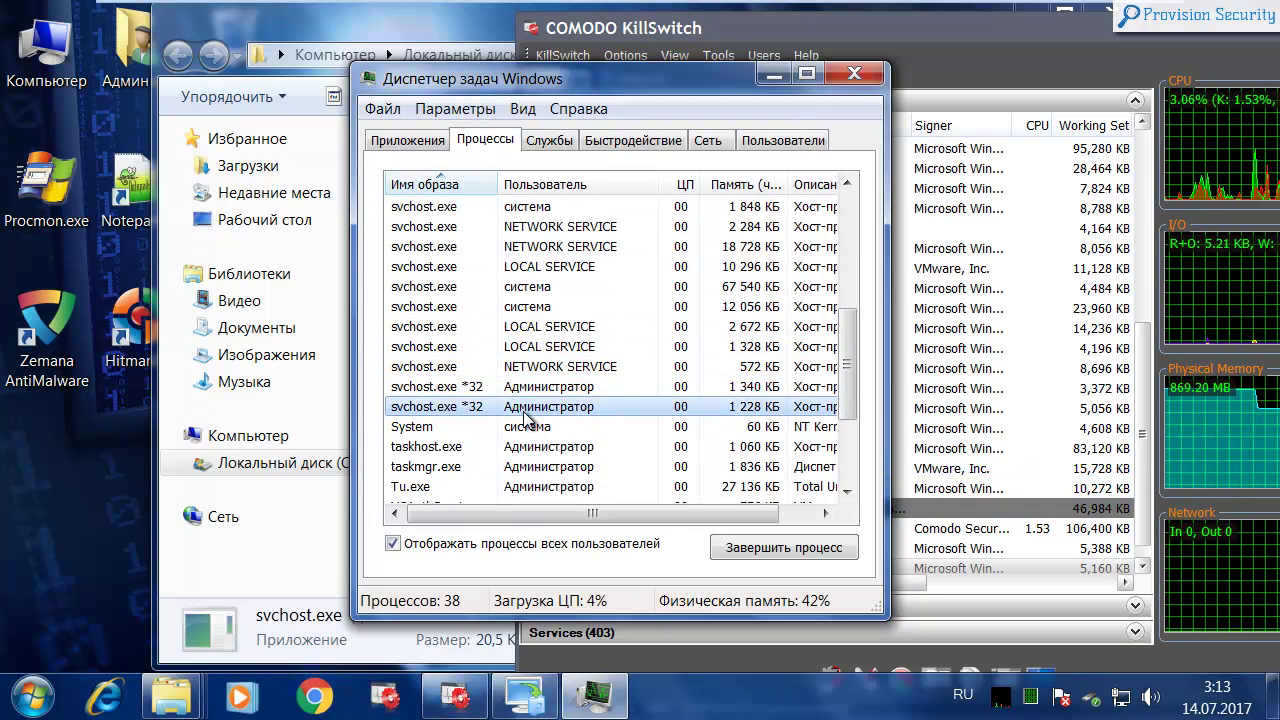
click(524, 408)
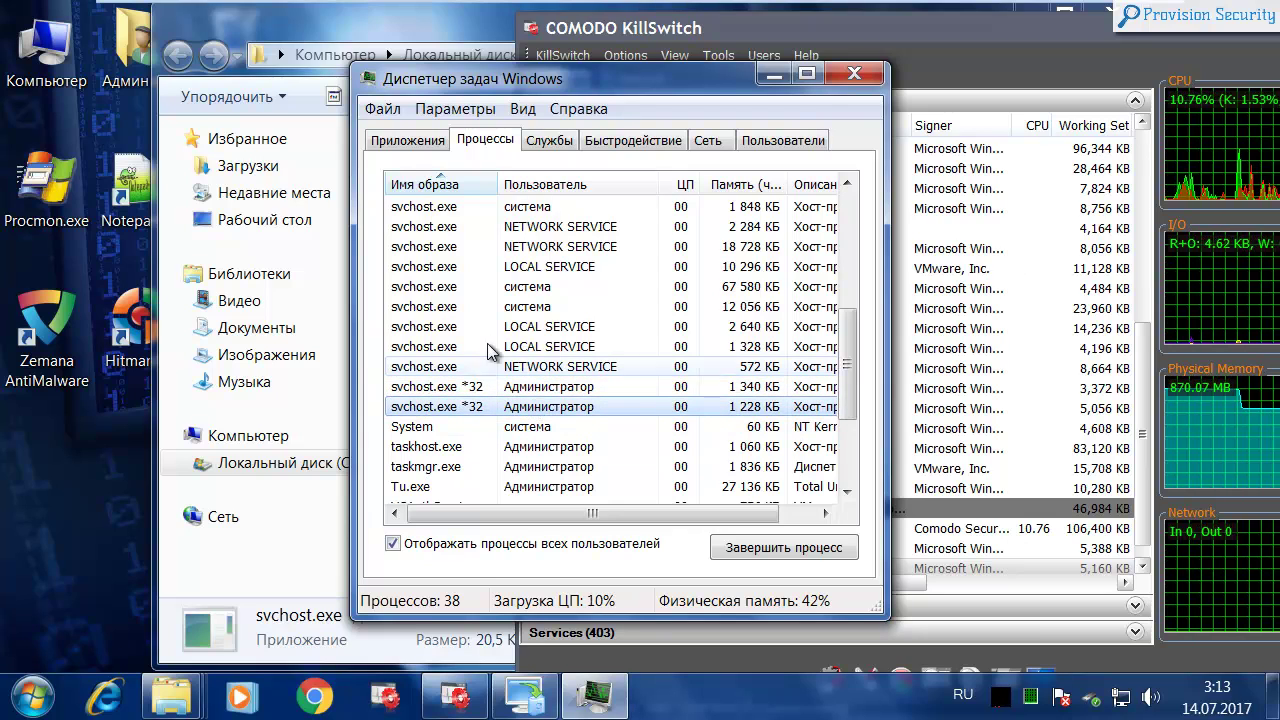
Compare the user accounts of the ordinary svchost.exe processes with those of the svchost.exe *32 entries, and close Task Manager.
click(450, 288)
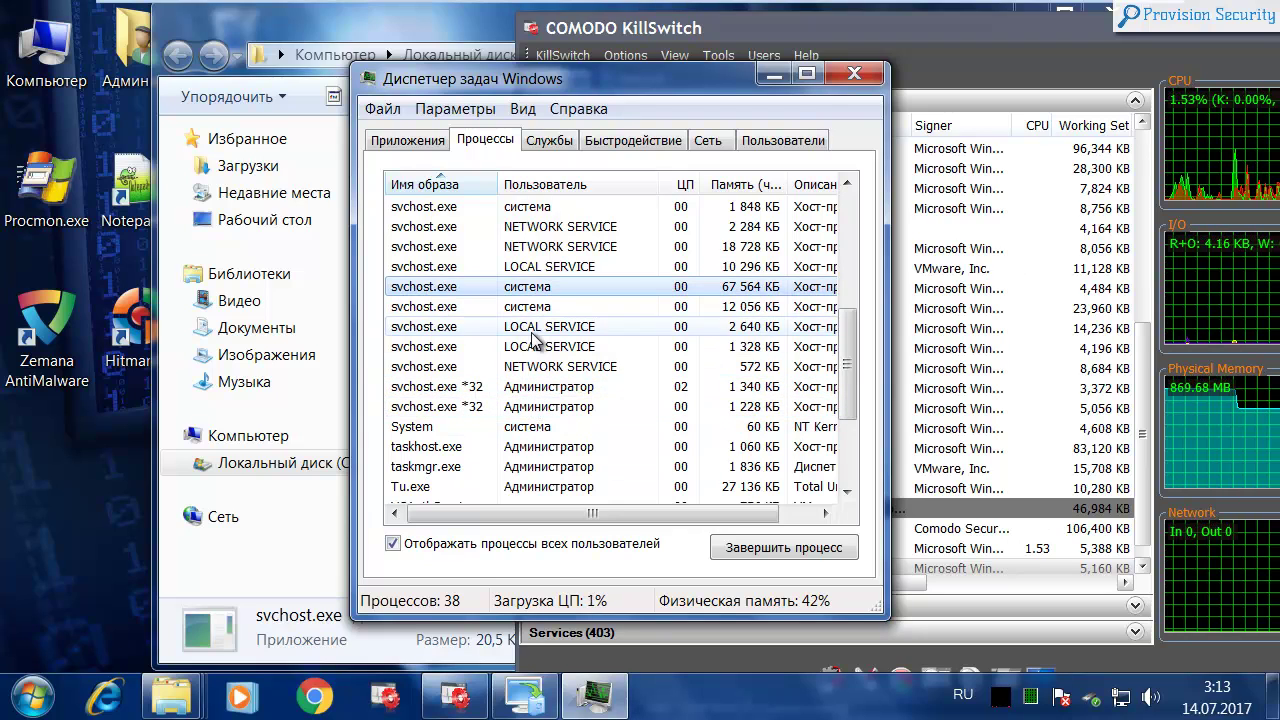
click(530, 326)
click(525, 306)
click(525, 328)
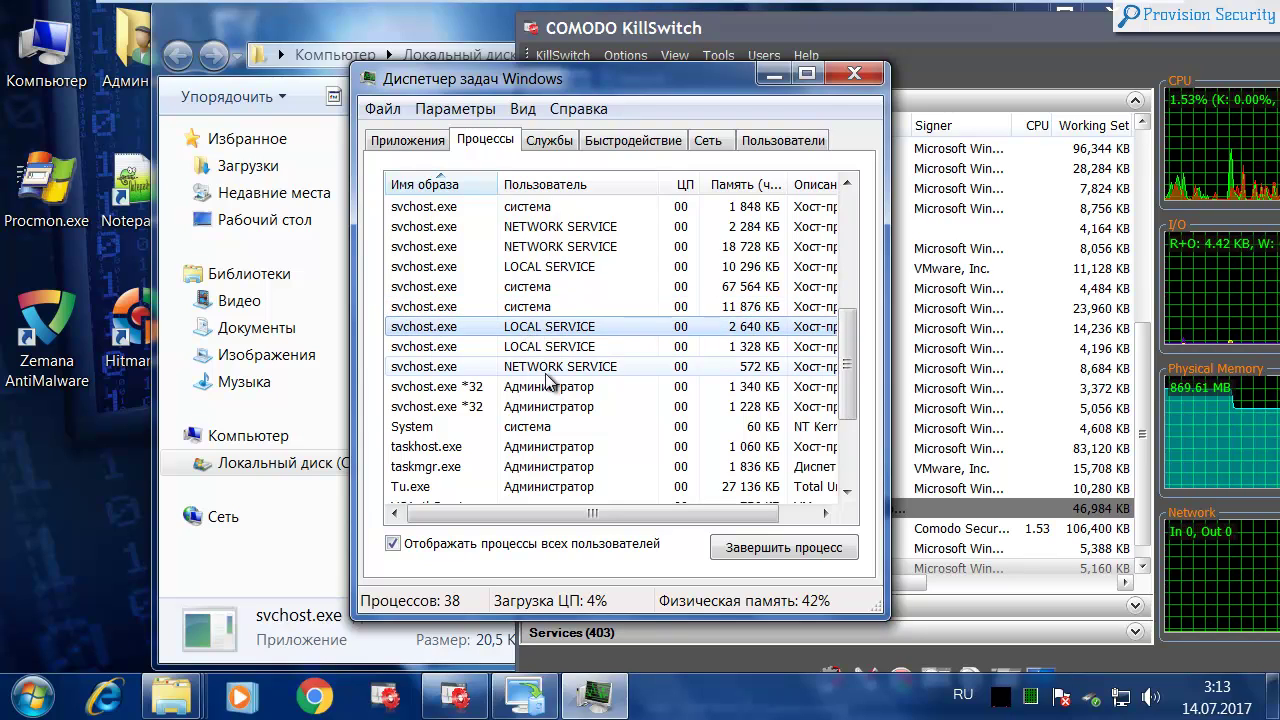
click(545, 370)
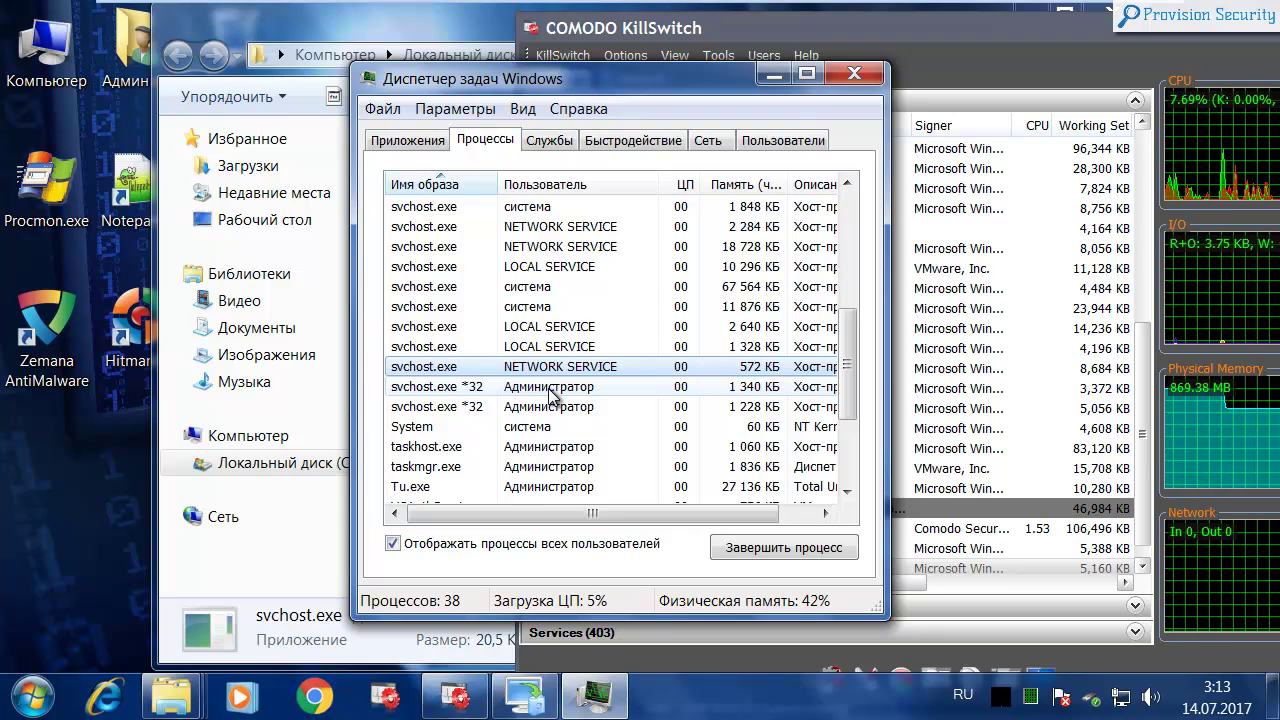
click(555, 405)
mouse_move(592, 513)
mouse_down()
mouse_move(626, 513)
mouse_move(592, 513)
mouse_up()
click(510, 388)
click(539, 408)
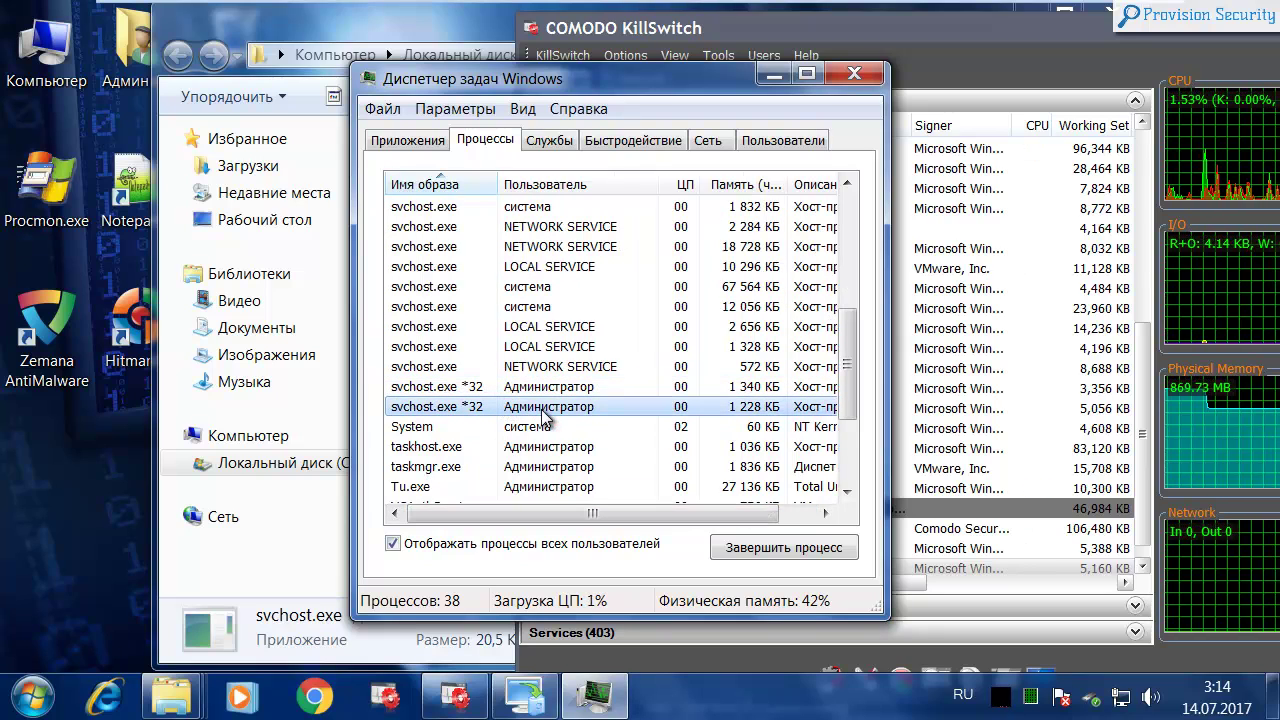
scroll(612, 421, down, 3)
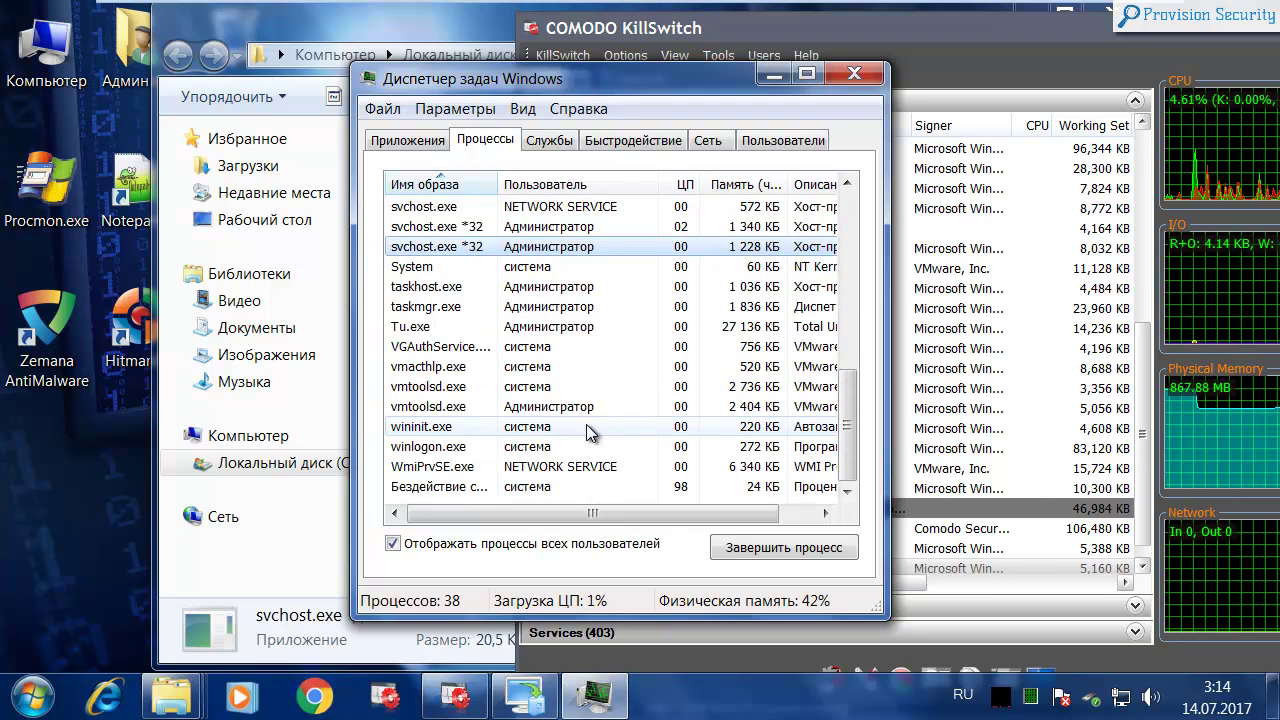
scroll(590, 430, up, 4)
click(852, 76)
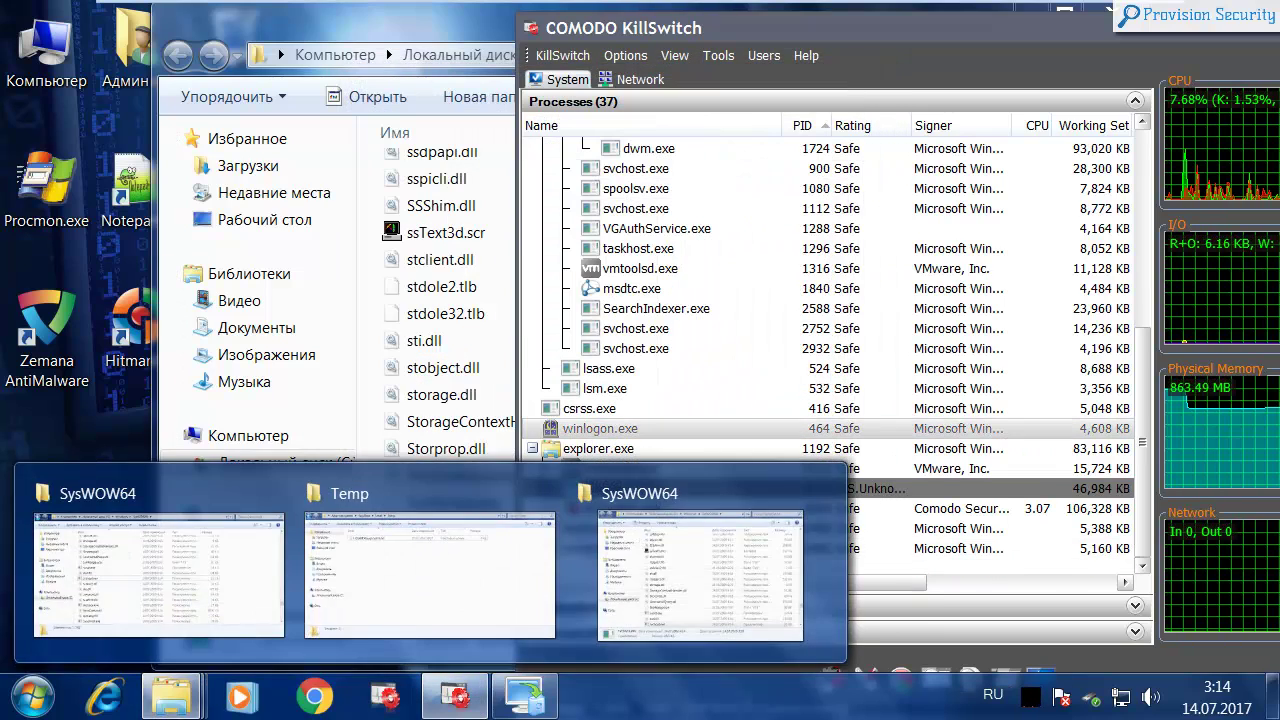
Switch to the Temp folder and inspect the general and detailed properties of 966C.tmp, closing them when done.
mouse_move(208, 705)
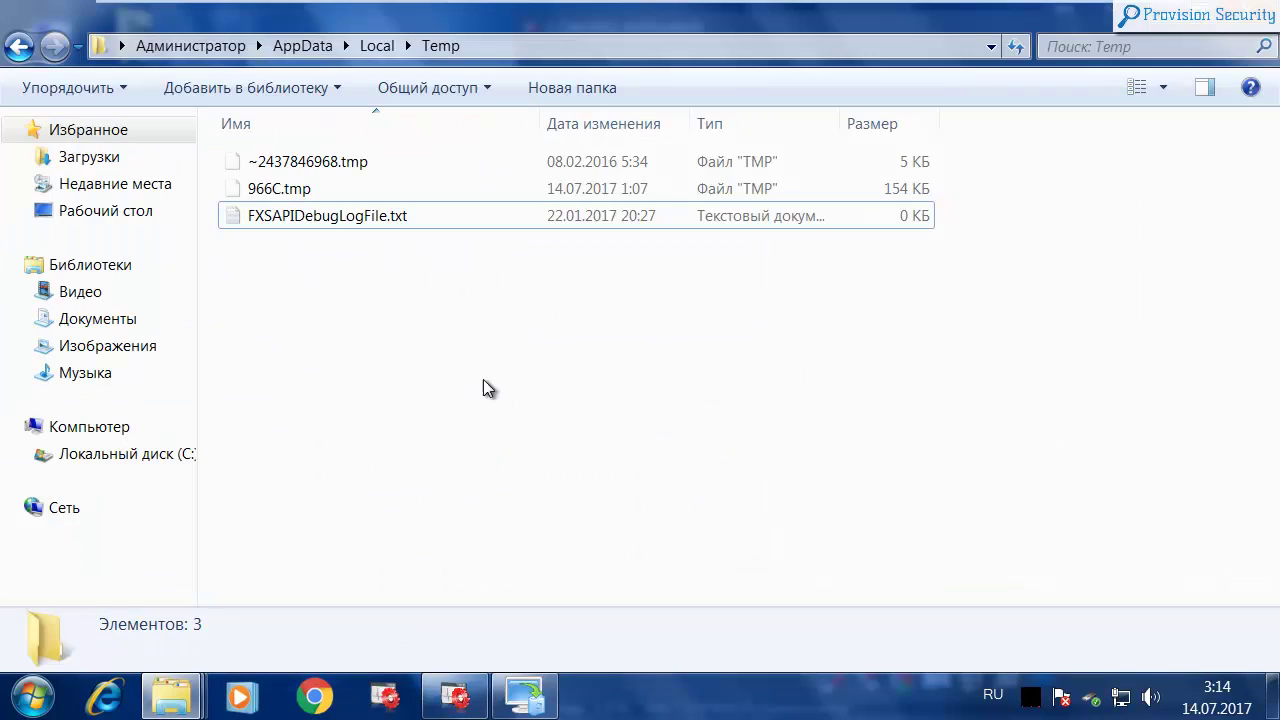
mouse_move(288, 190)
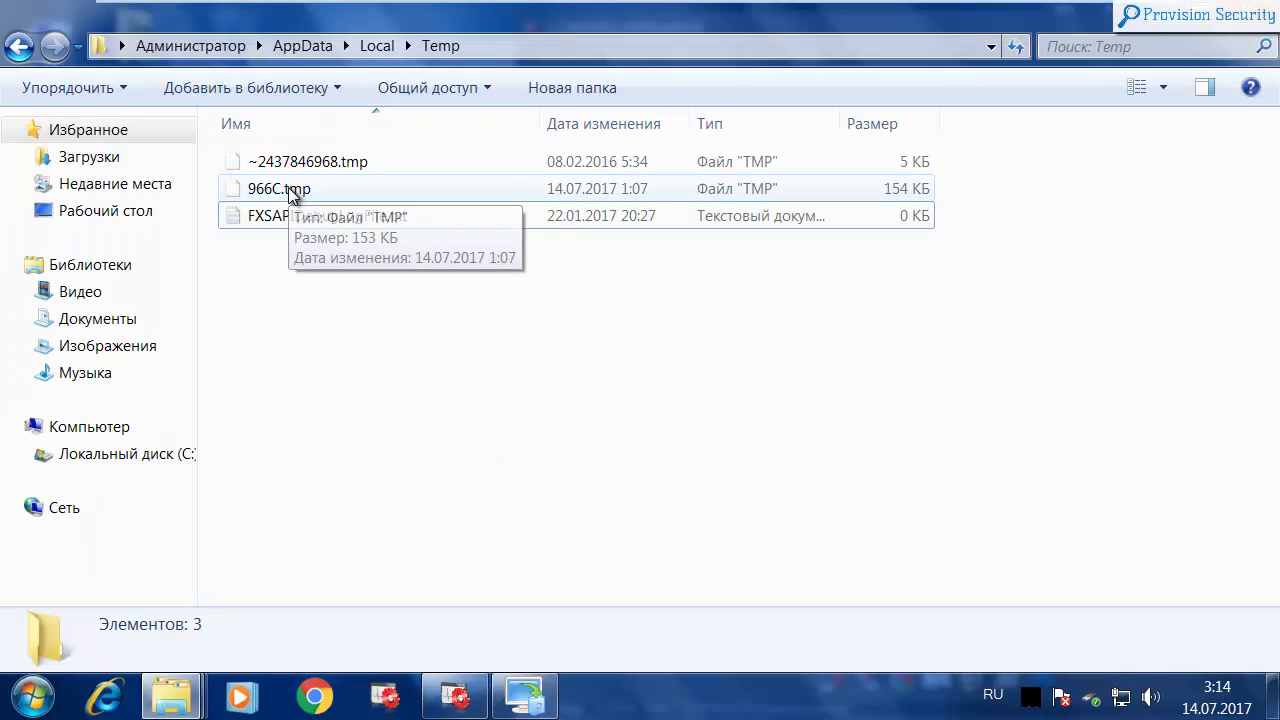
click(291, 194)
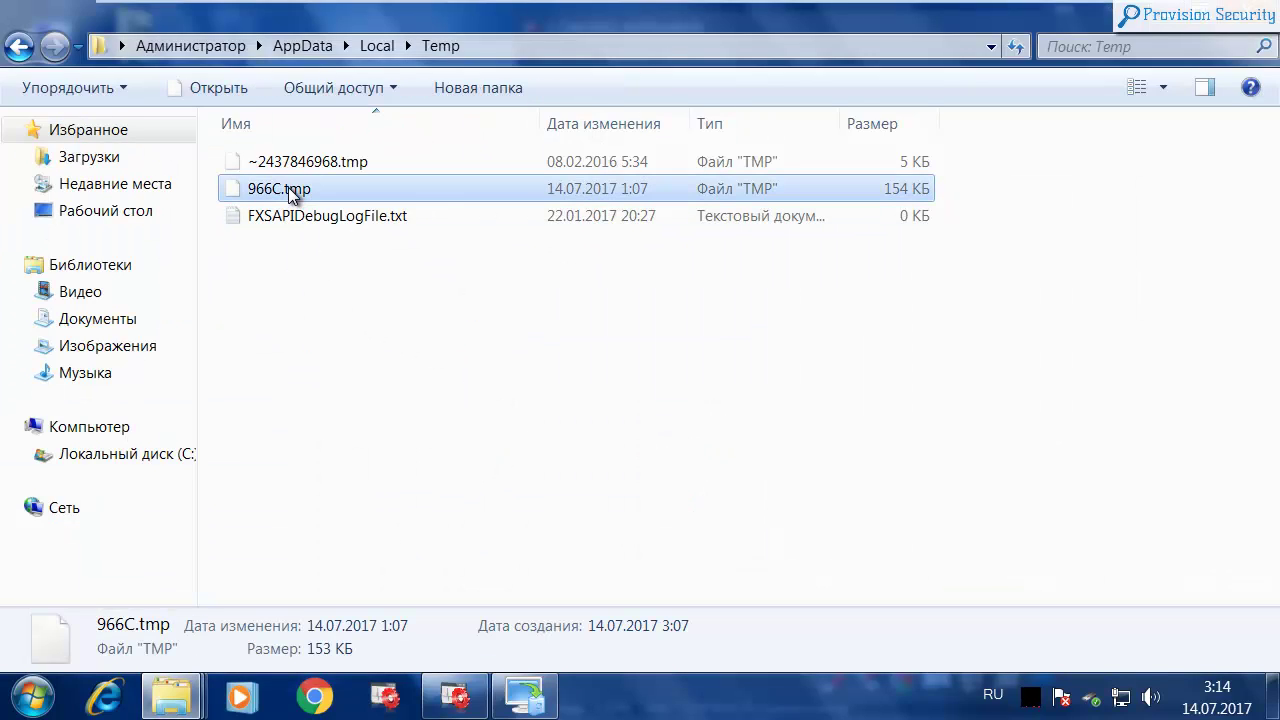
right_click(288, 187)
click(416, 658)
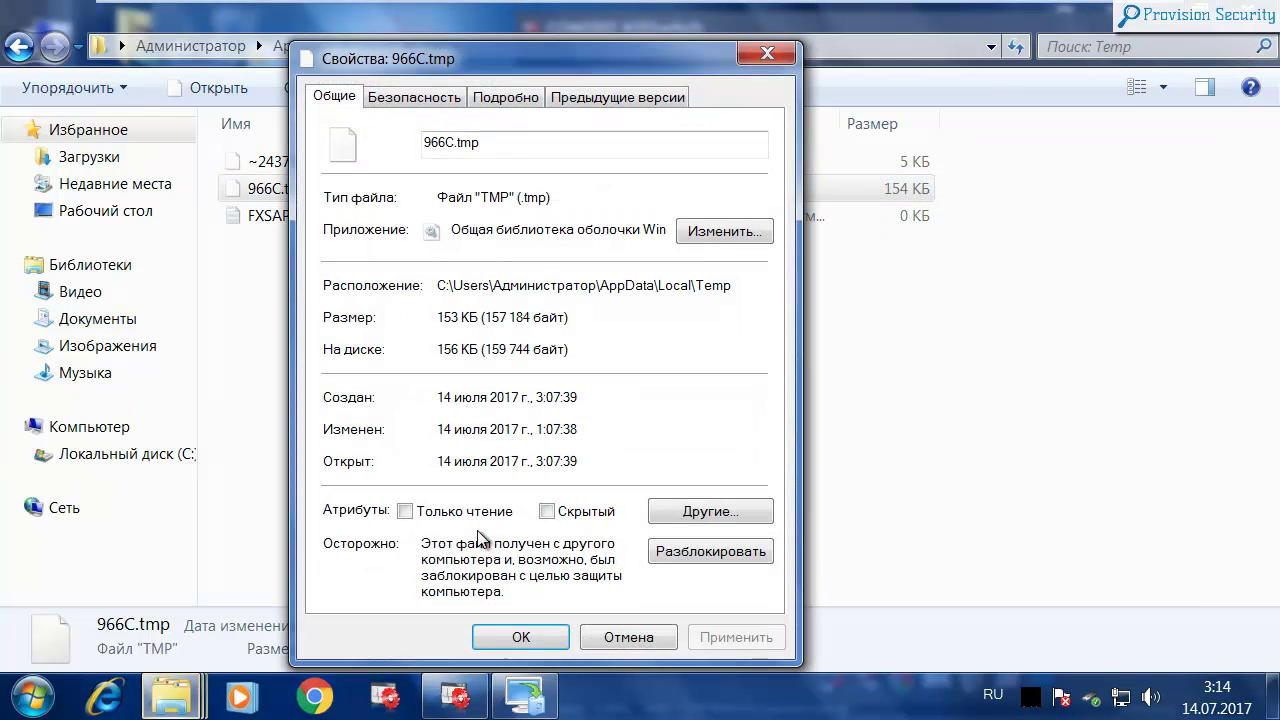
click(506, 97)
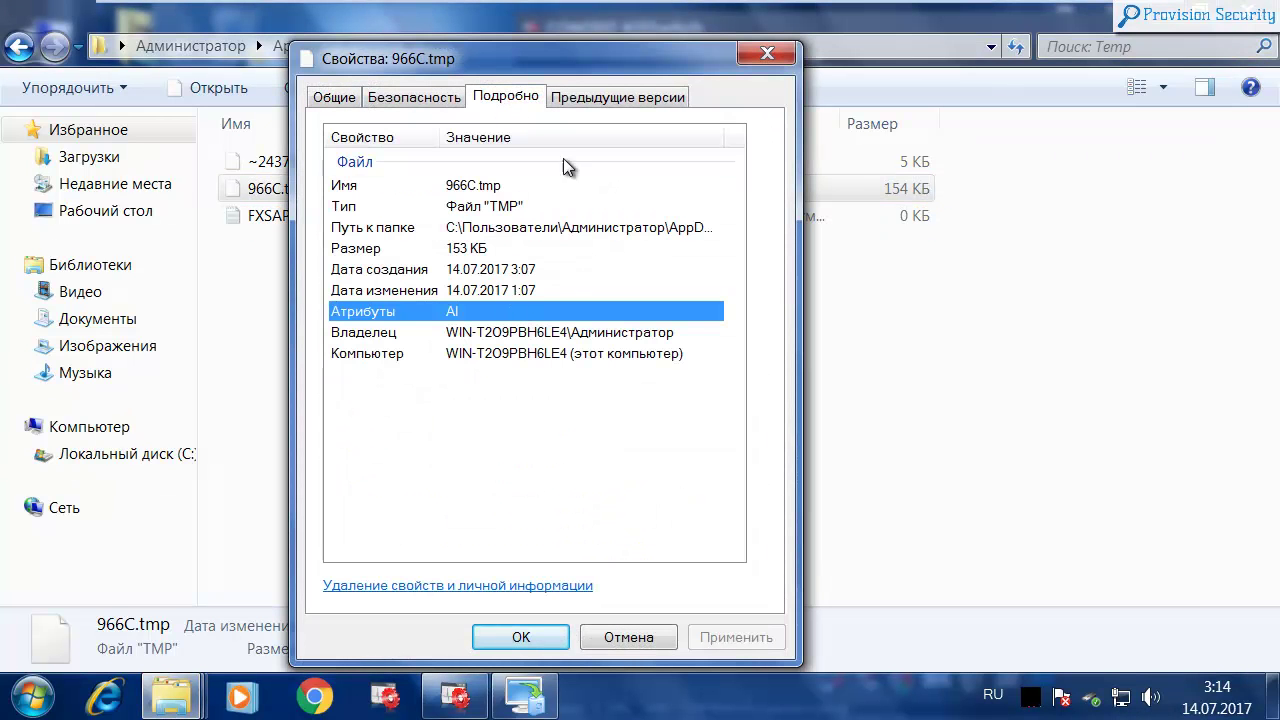
click(334, 100)
click(767, 53)
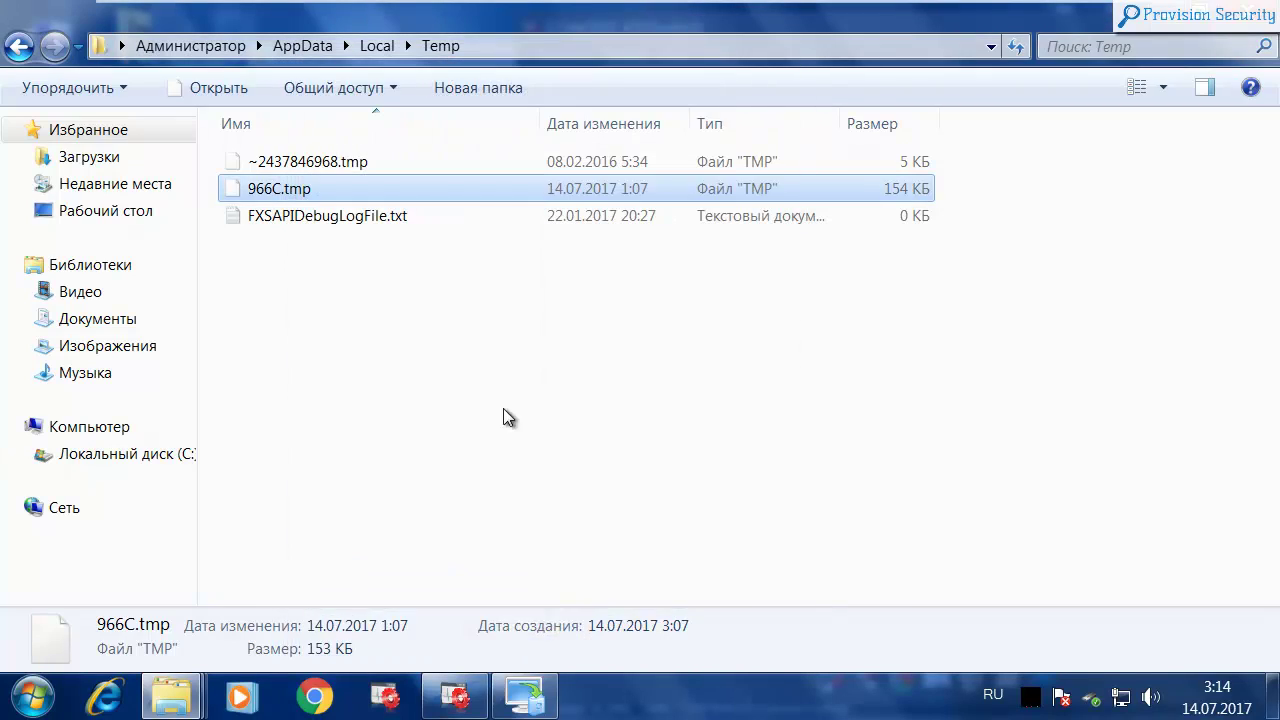
Send 966C.tmp from the Temp folder to VirusTotal, allowing the file to open in the security warning.
right_click(278, 188)
click(285, 185)
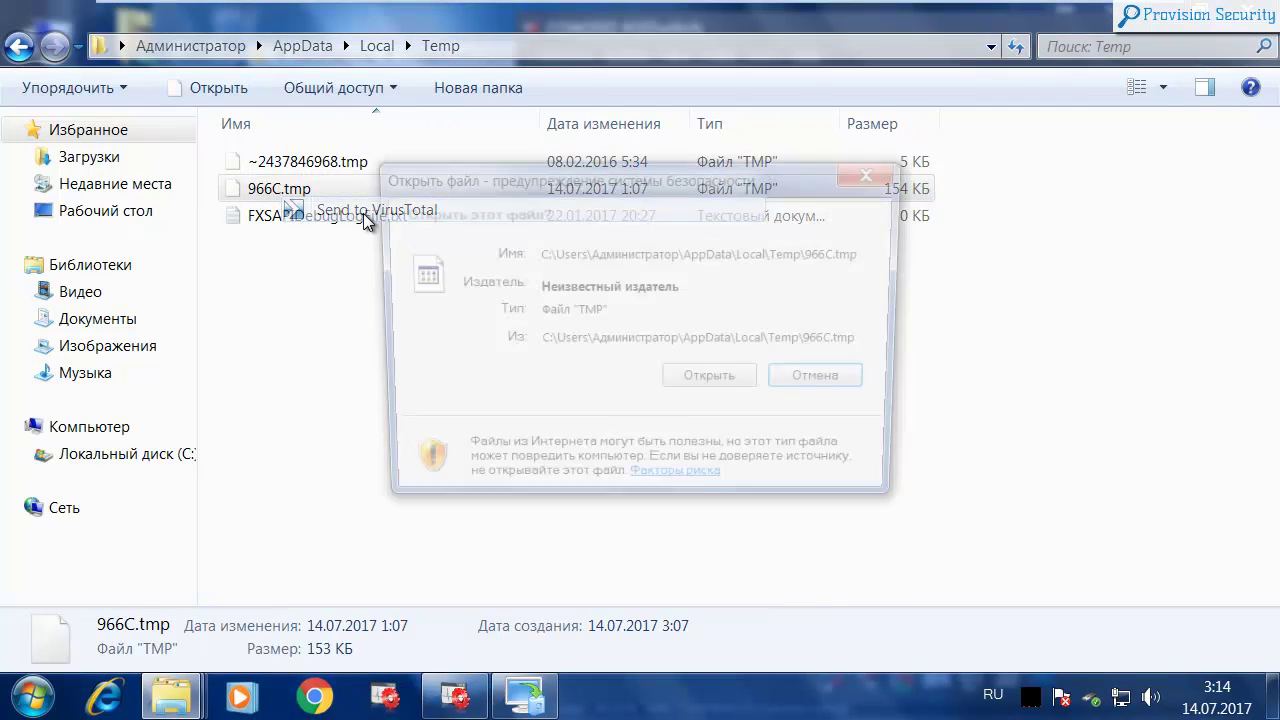
click(697, 383)
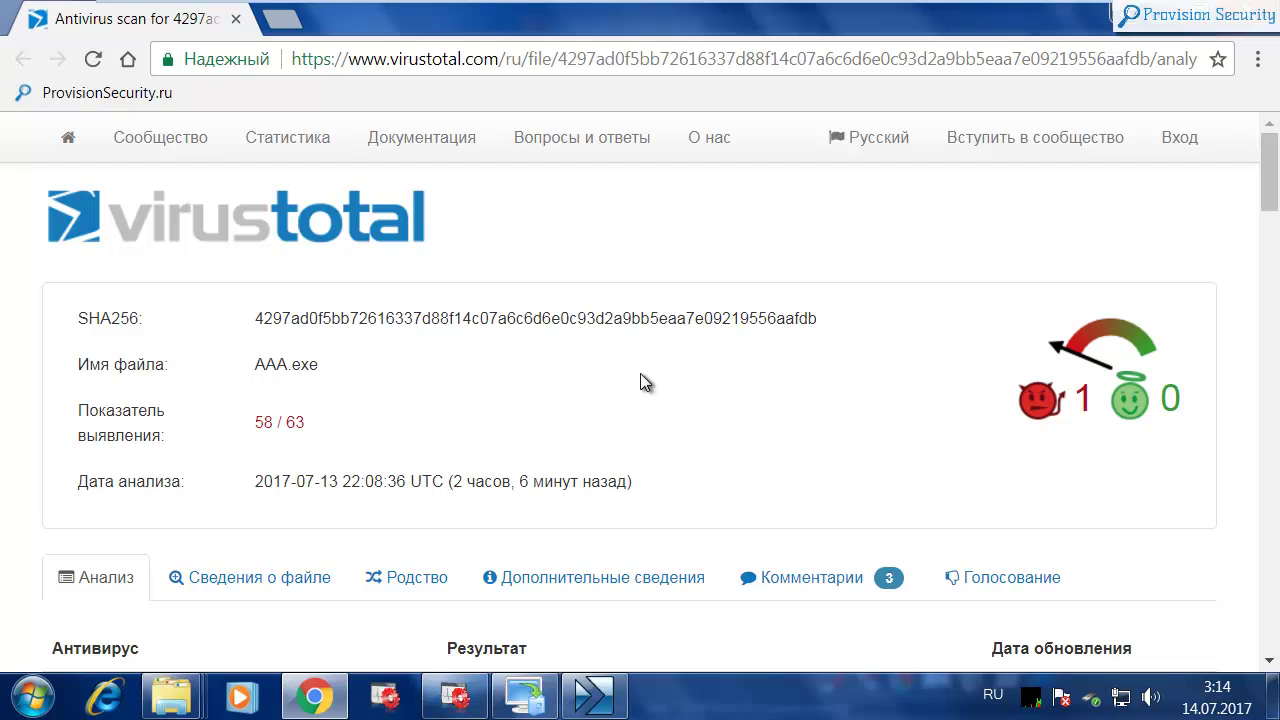
Examine the VirusTotal report's summary and antivirus verdicts for the file, going down the list to Microsoft's detection name and selecting it.
scroll(641, 374, down, 4)
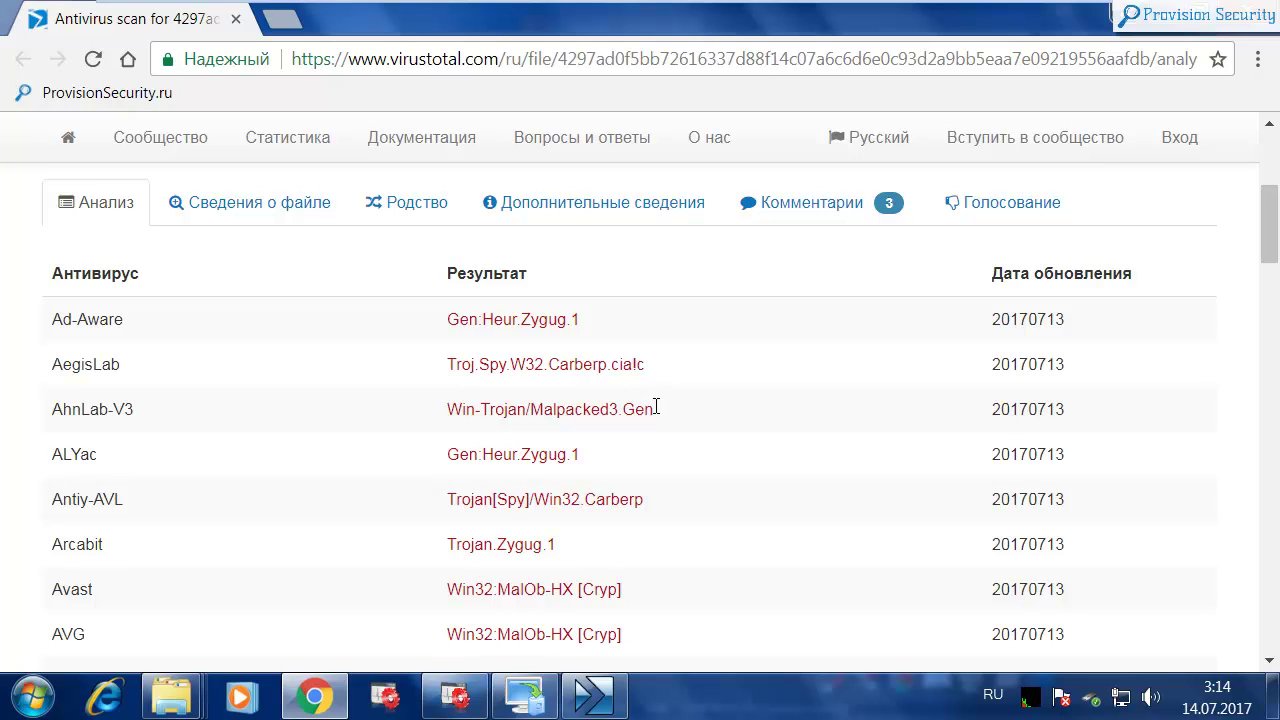
scroll(671, 449, down, 1)
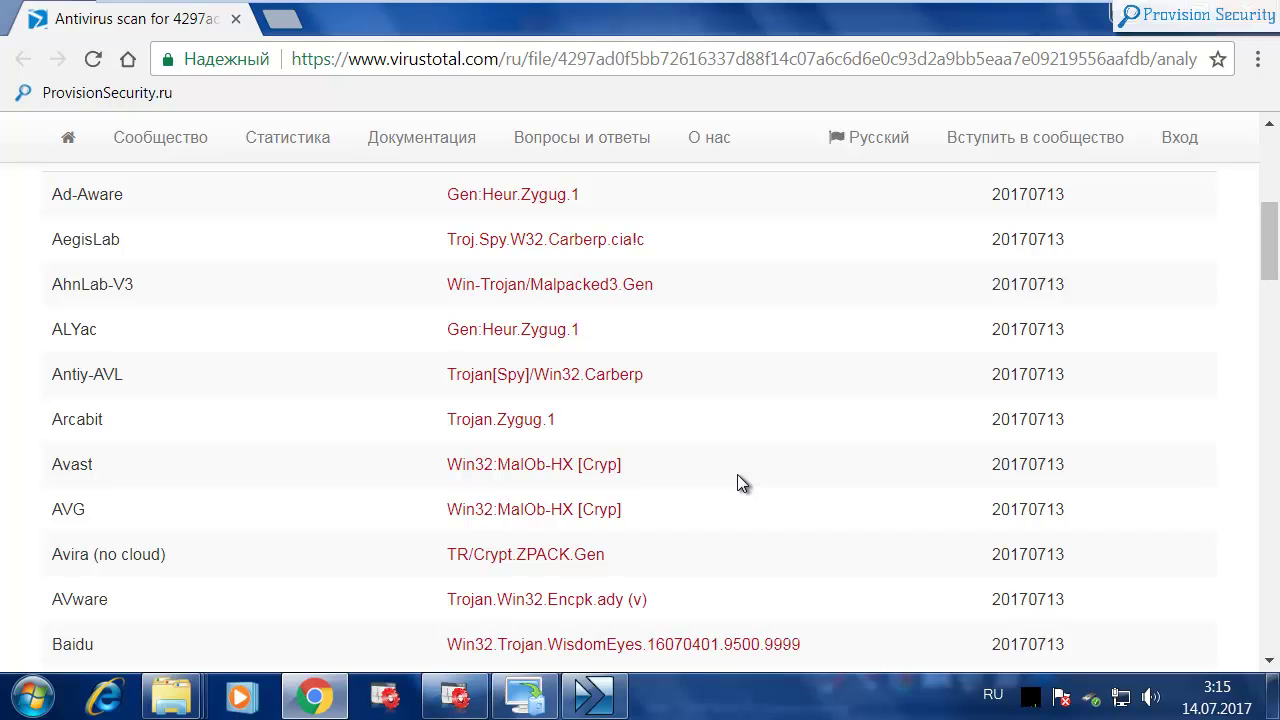
scroll(737, 474, up, 4)
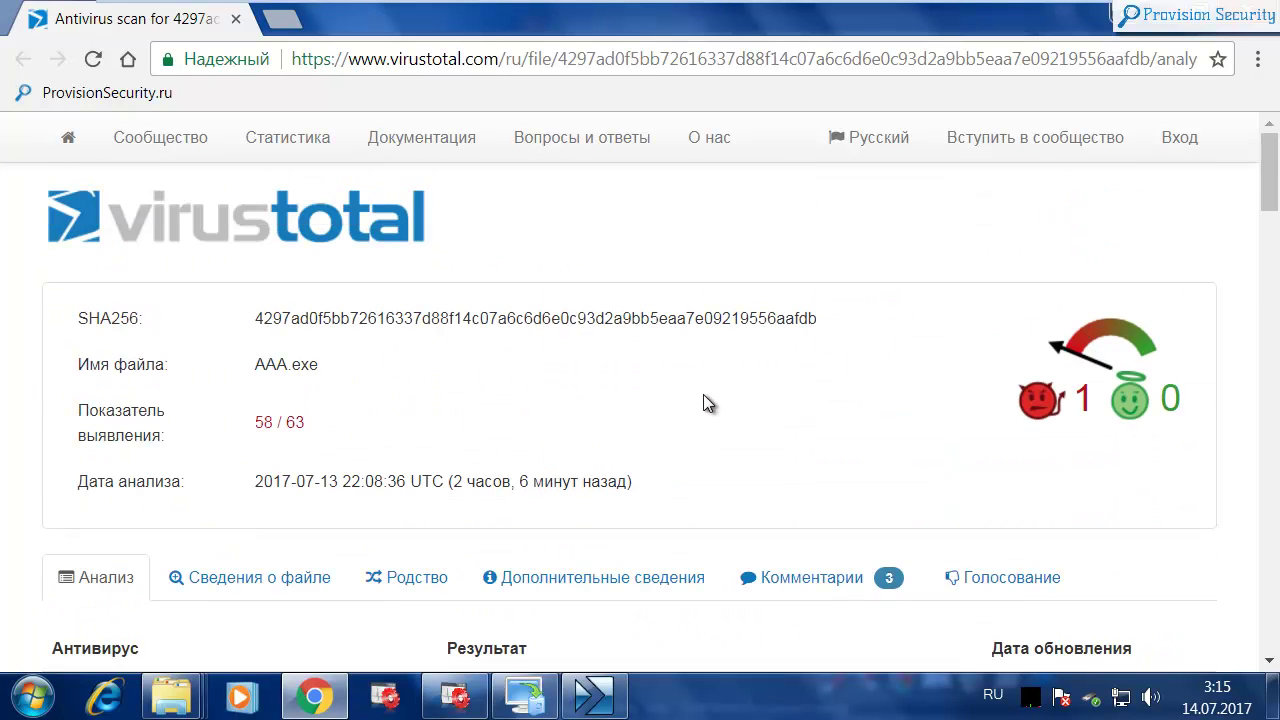
scroll(703, 394, down, 7)
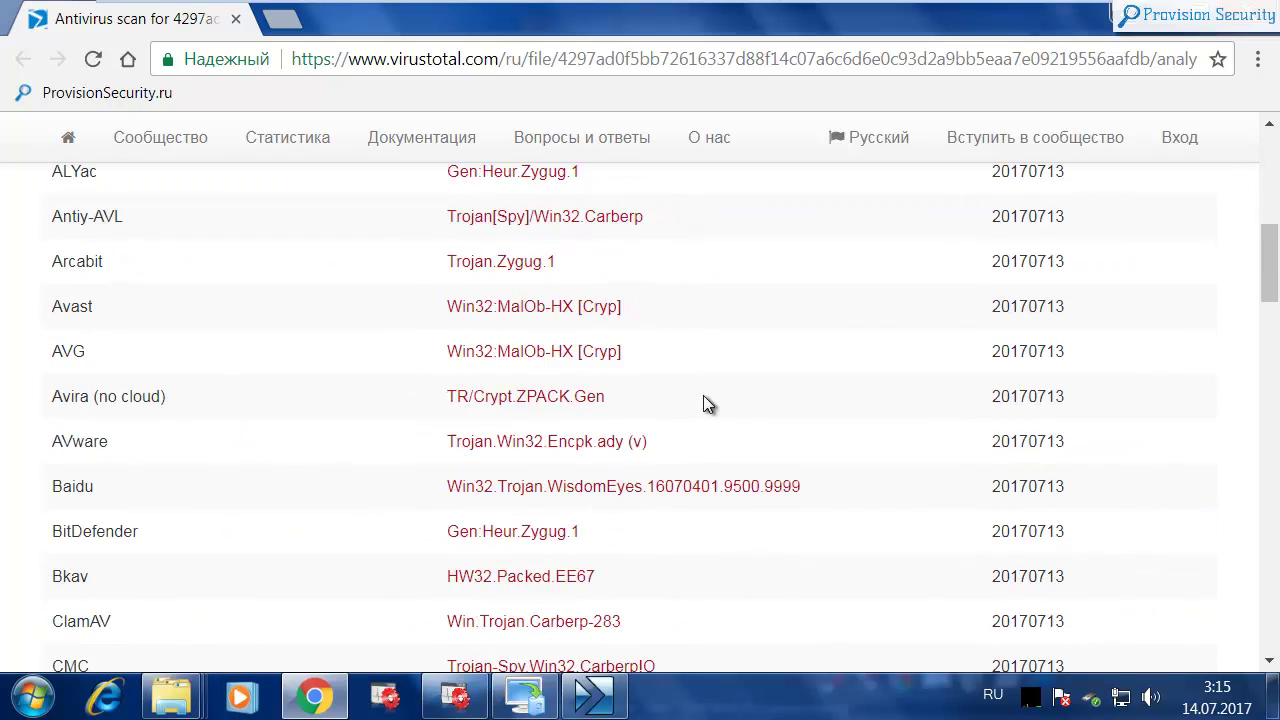
scroll(630, 445, up, 3)
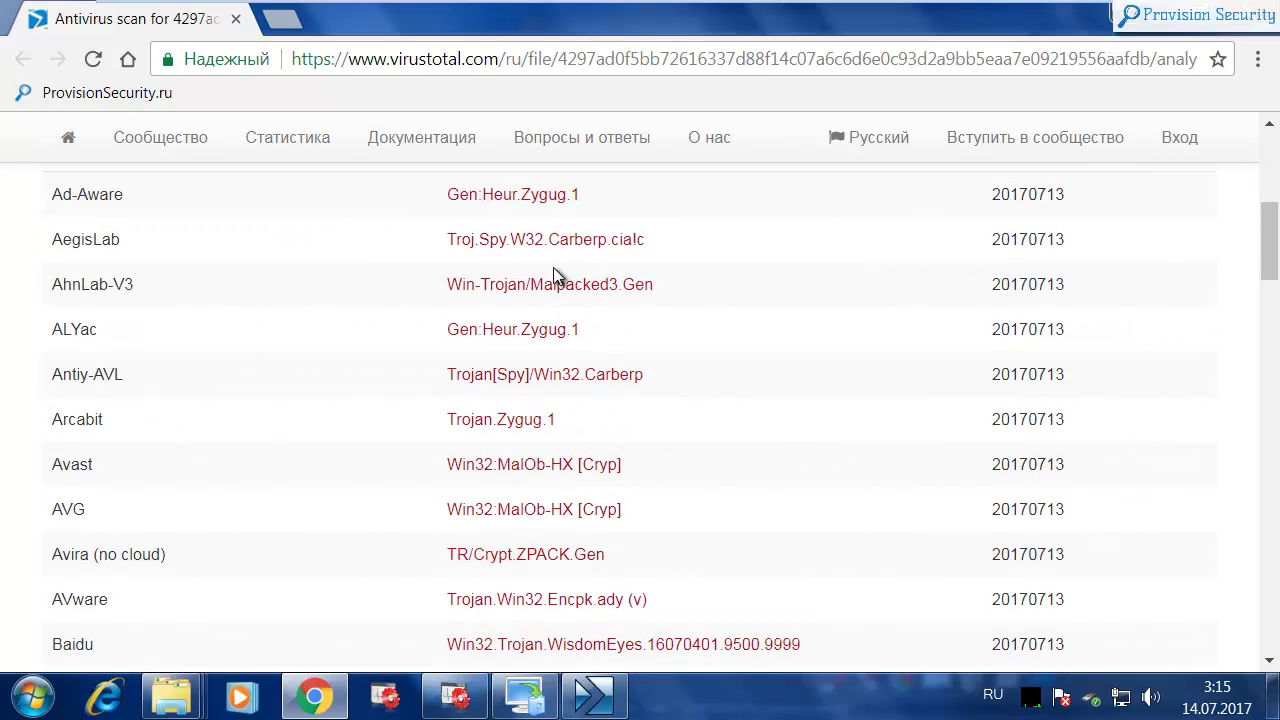
scroll(801, 464, down, 3)
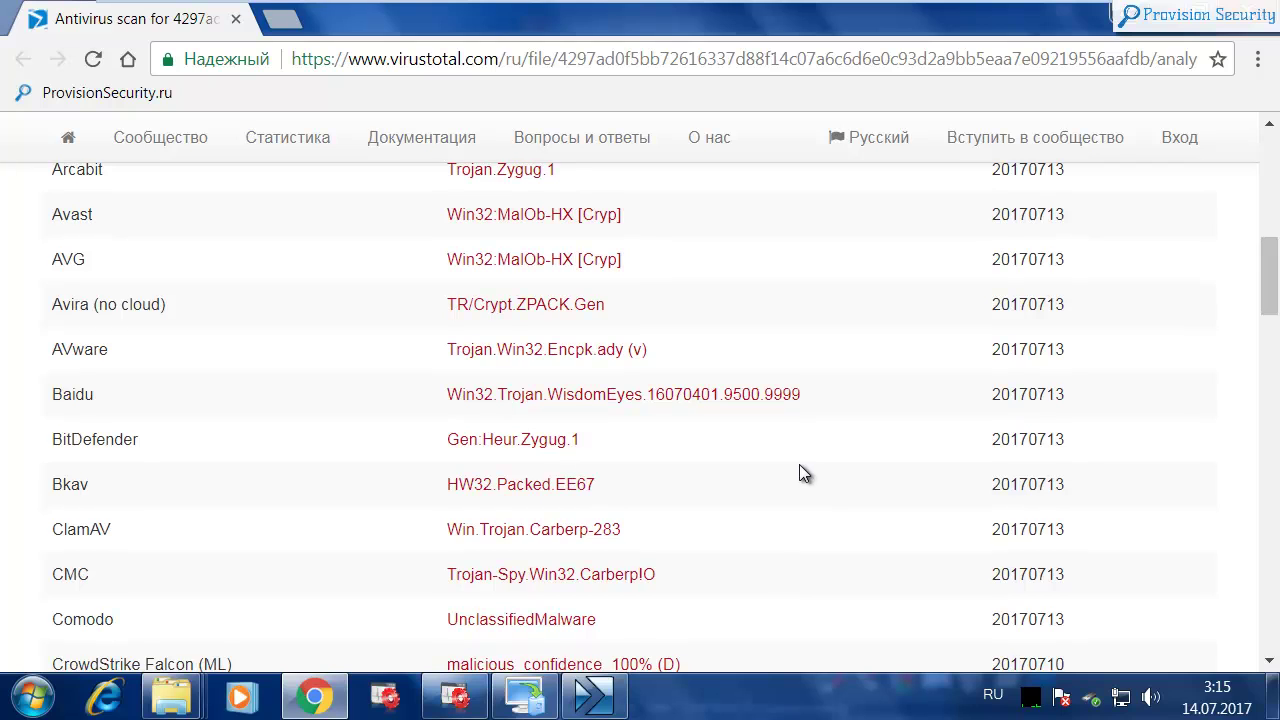
scroll(799, 464, down, 2)
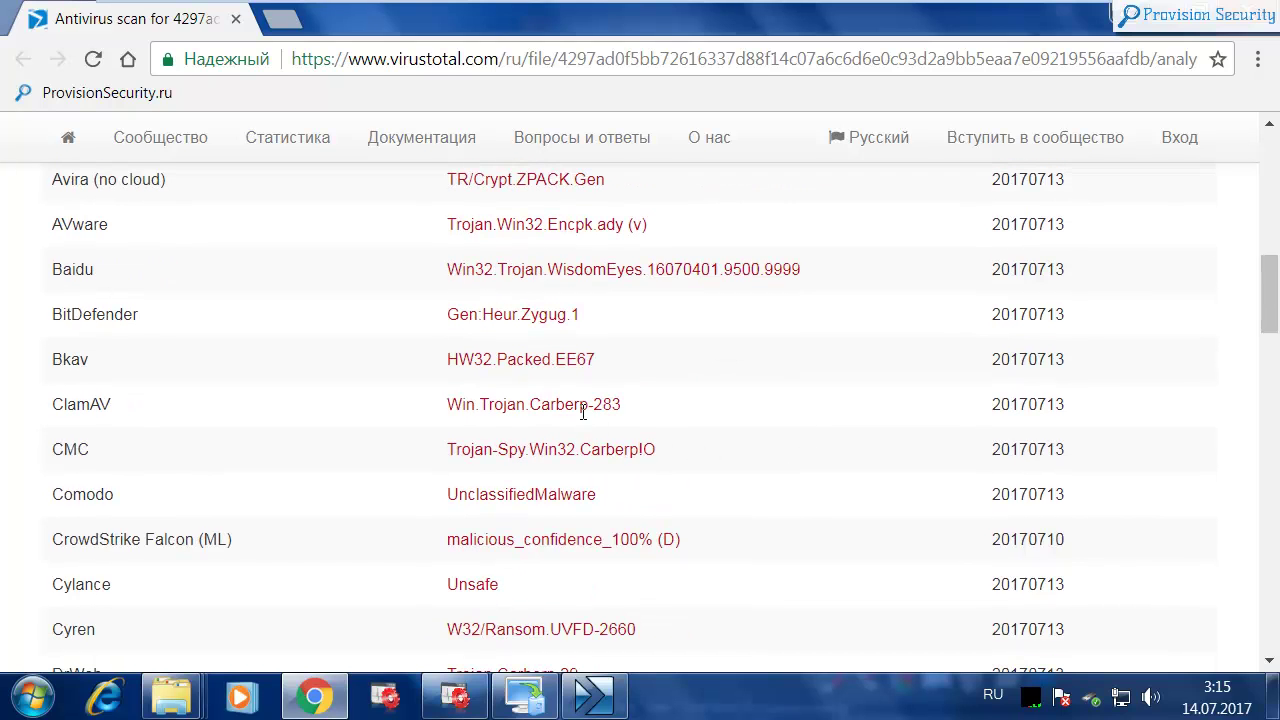
scroll(713, 478, down, 3)
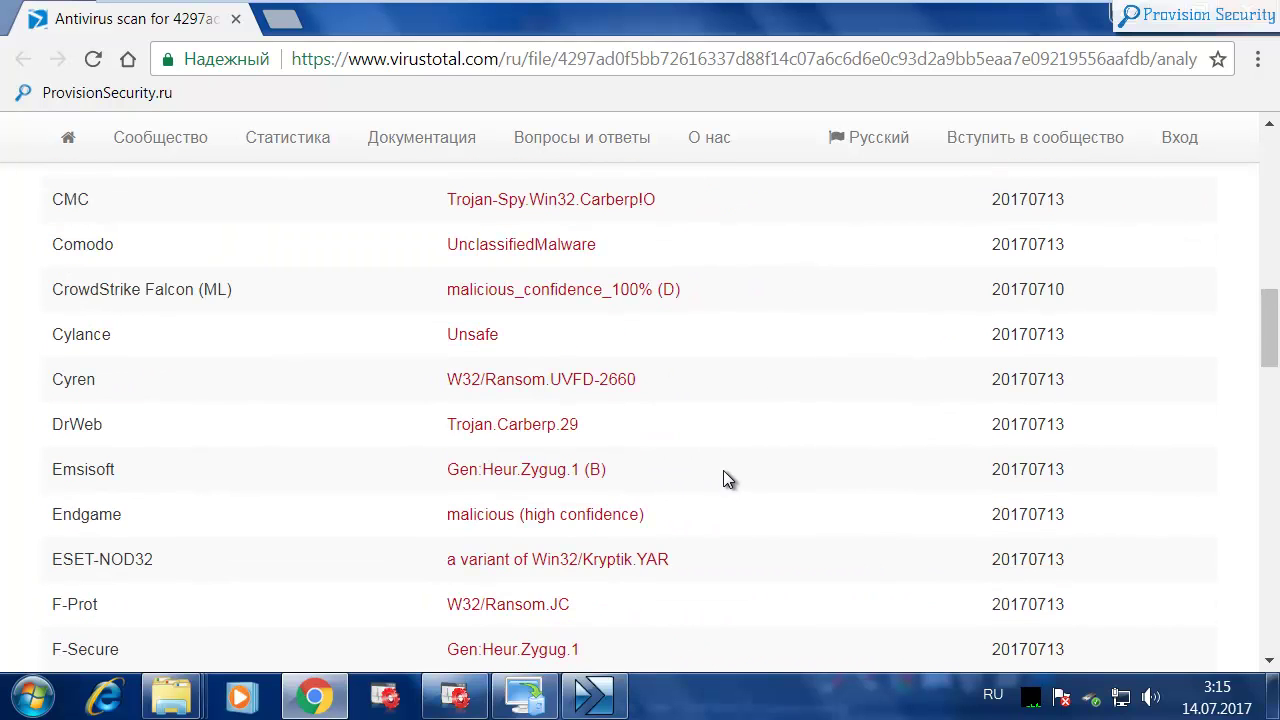
scroll(724, 470, down, 3)
scroll(603, 320, down, 3)
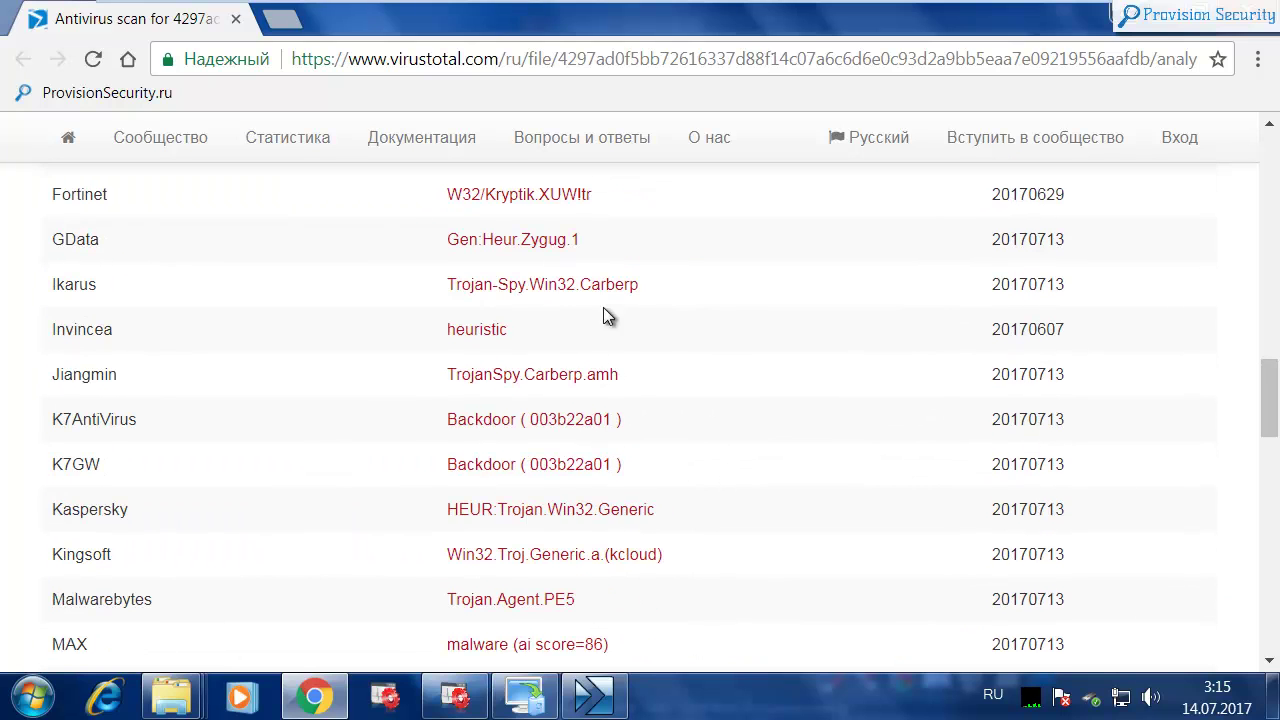
scroll(609, 320, down, 2)
scroll(340, 497, up, 2)
scroll(311, 550, down, 2)
scroll(311, 550, down, 2)
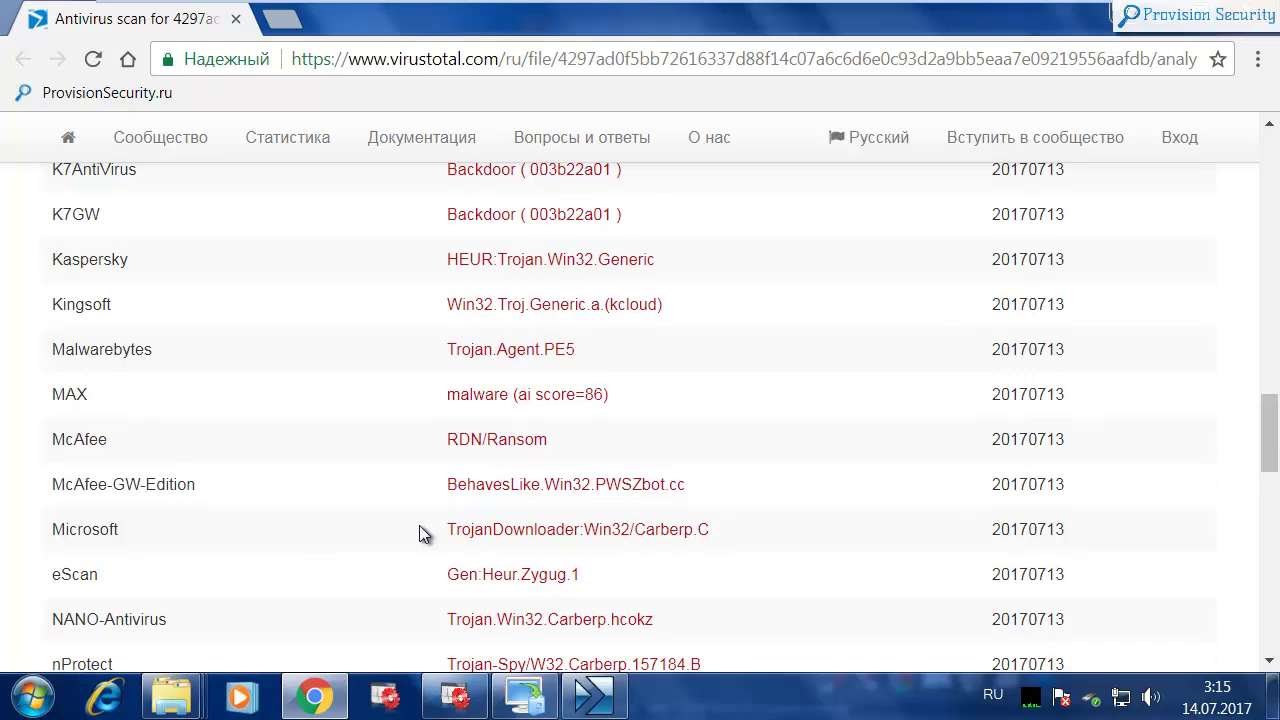
drag(445, 533, 580, 532)
Switch to KillSwitch and inspect the full list of network connections with their processes, ports and remote addresses.
click(455, 696)
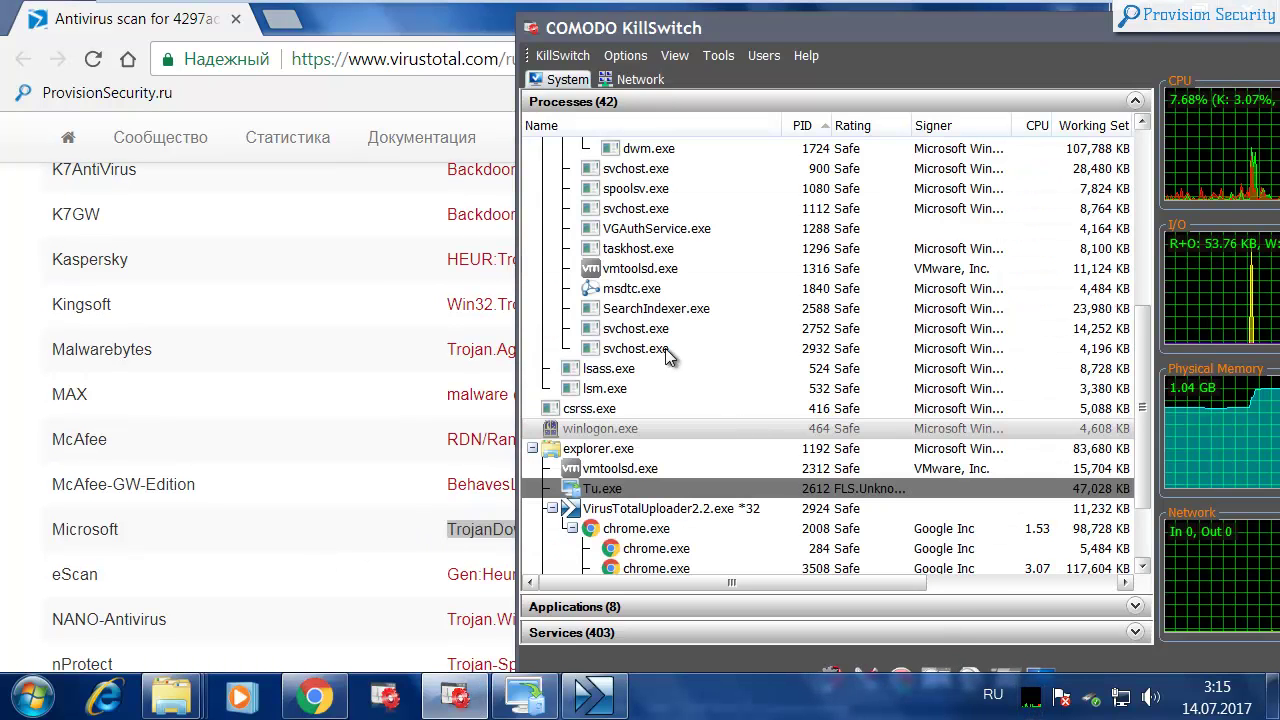
scroll(653, 328, down, 1)
click(633, 79)
scroll(768, 434, down, 8)
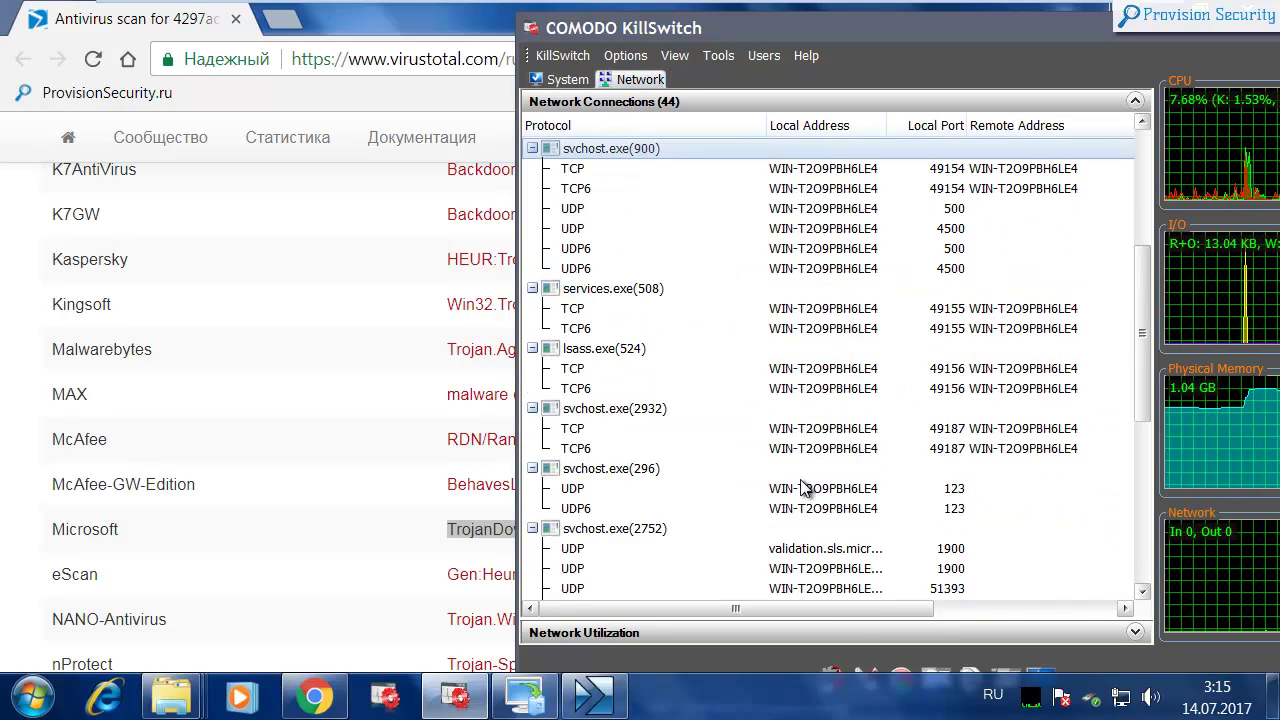
scroll(803, 495, down, 4)
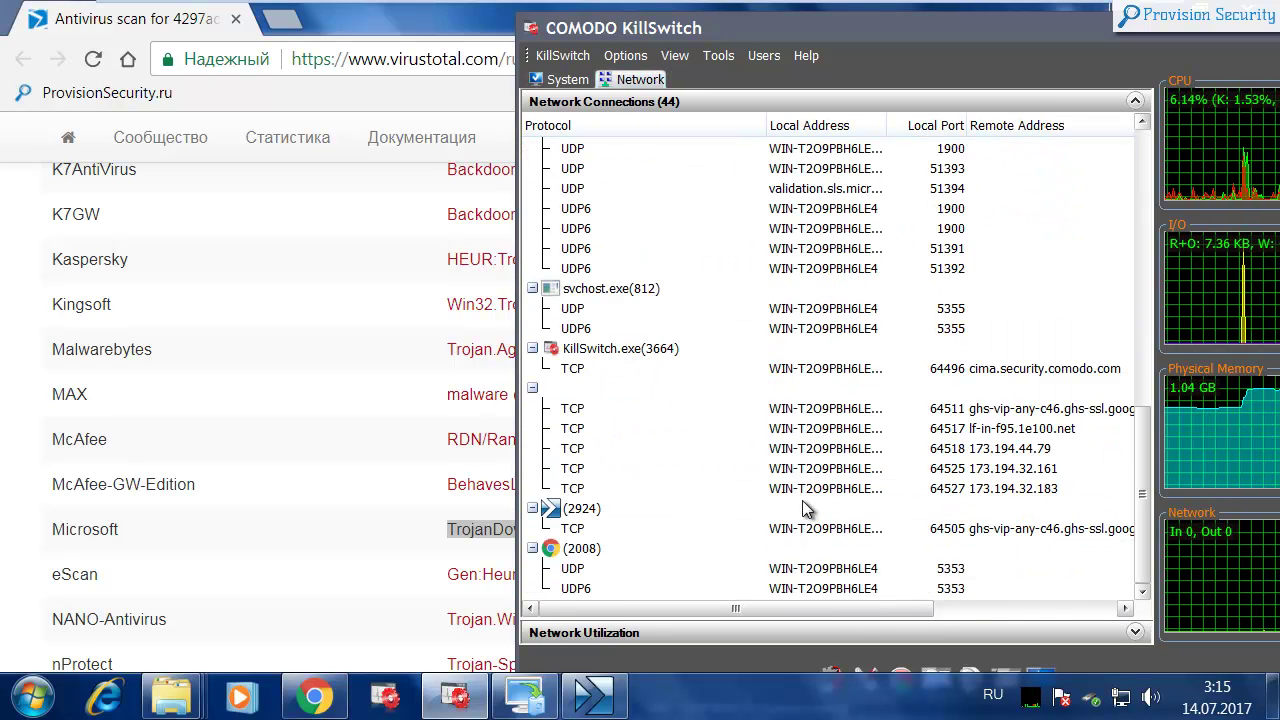
scroll(806, 508, up, 15)
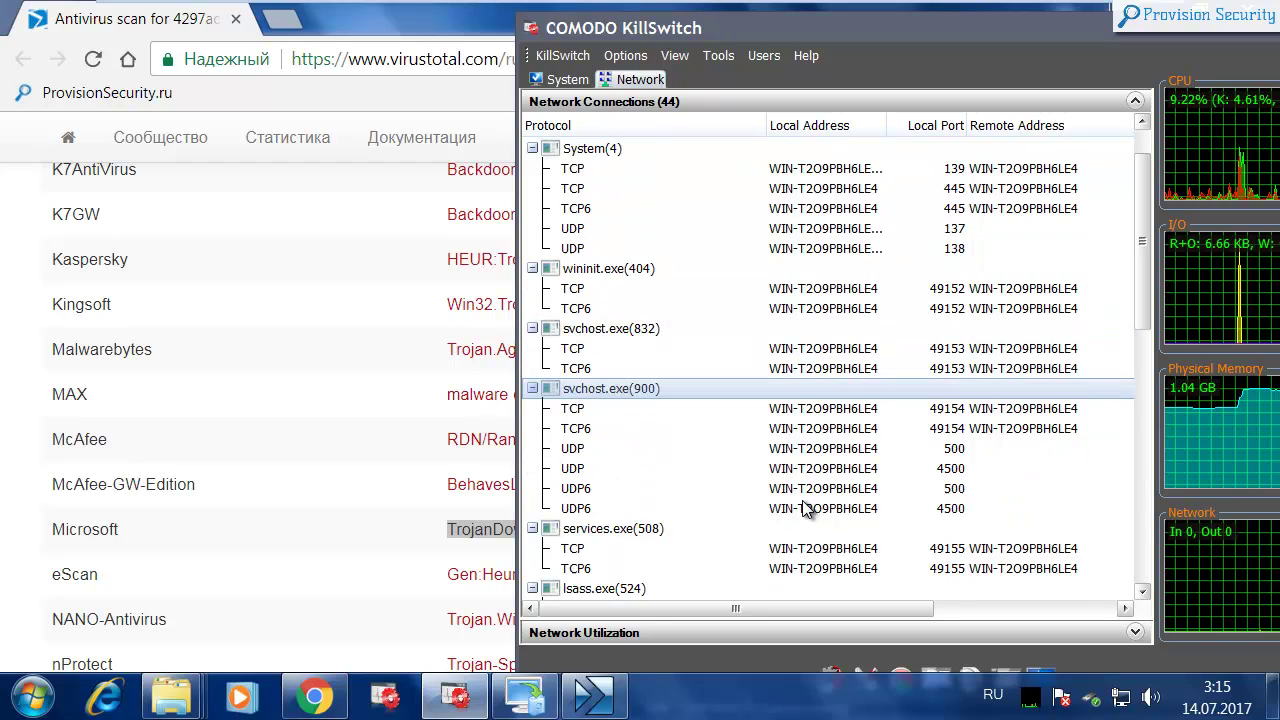
scroll(806, 508, up, 1)
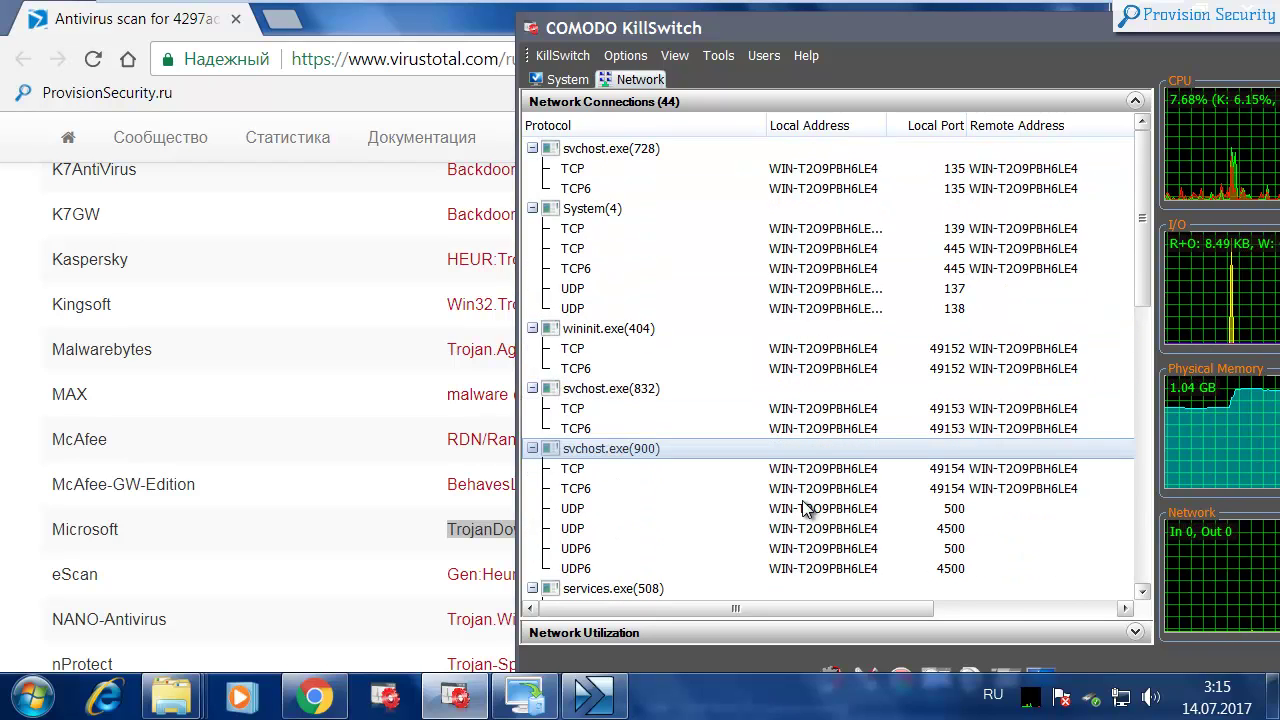
drag(1142, 260, 1150, 579)
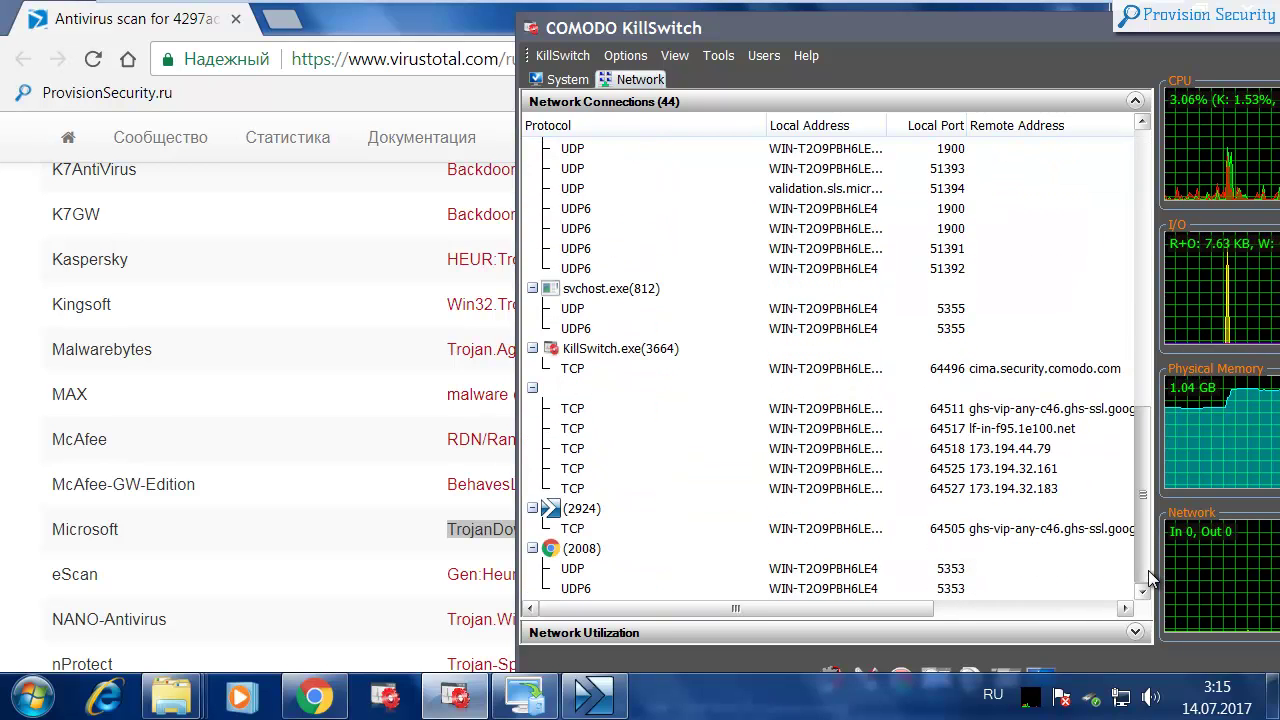
drag(805, 613, 920, 591)
drag(1142, 515, 890, 608)
Return to KillSwitch's process list, check the details of the two svchost.exe *32 processes and maximize the window.
click(565, 79)
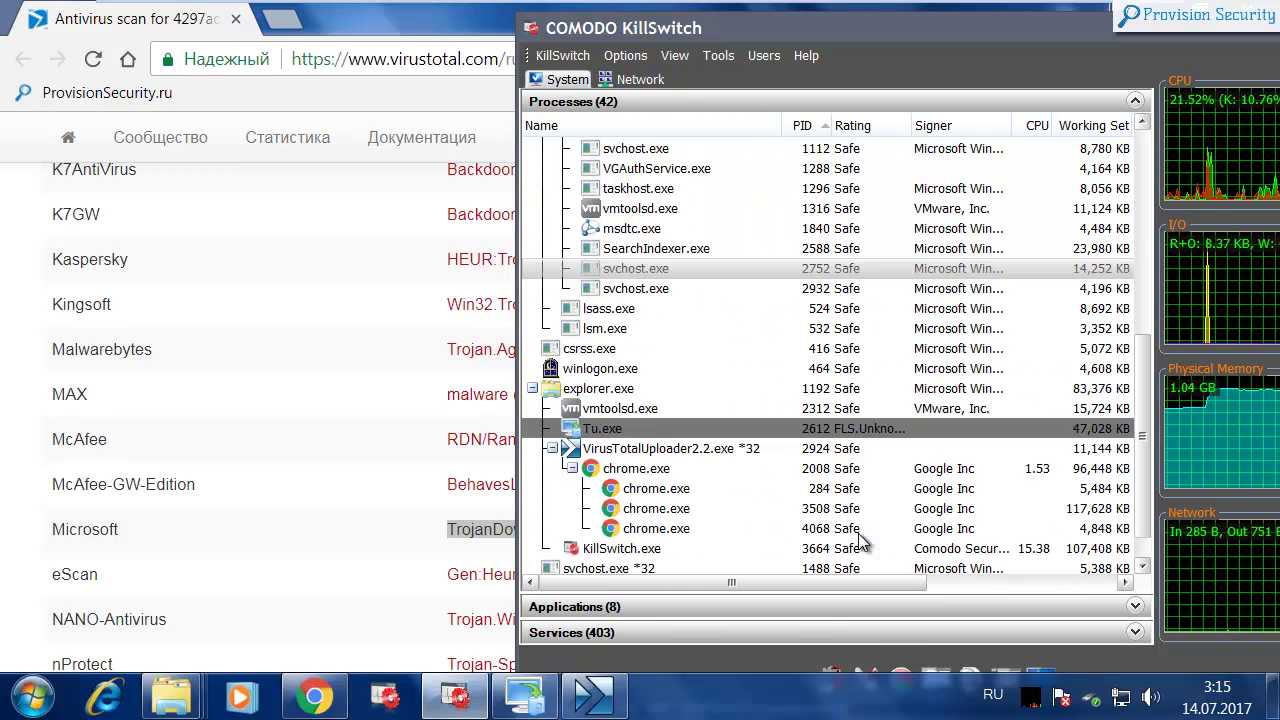
scroll(771, 527, down, 1)
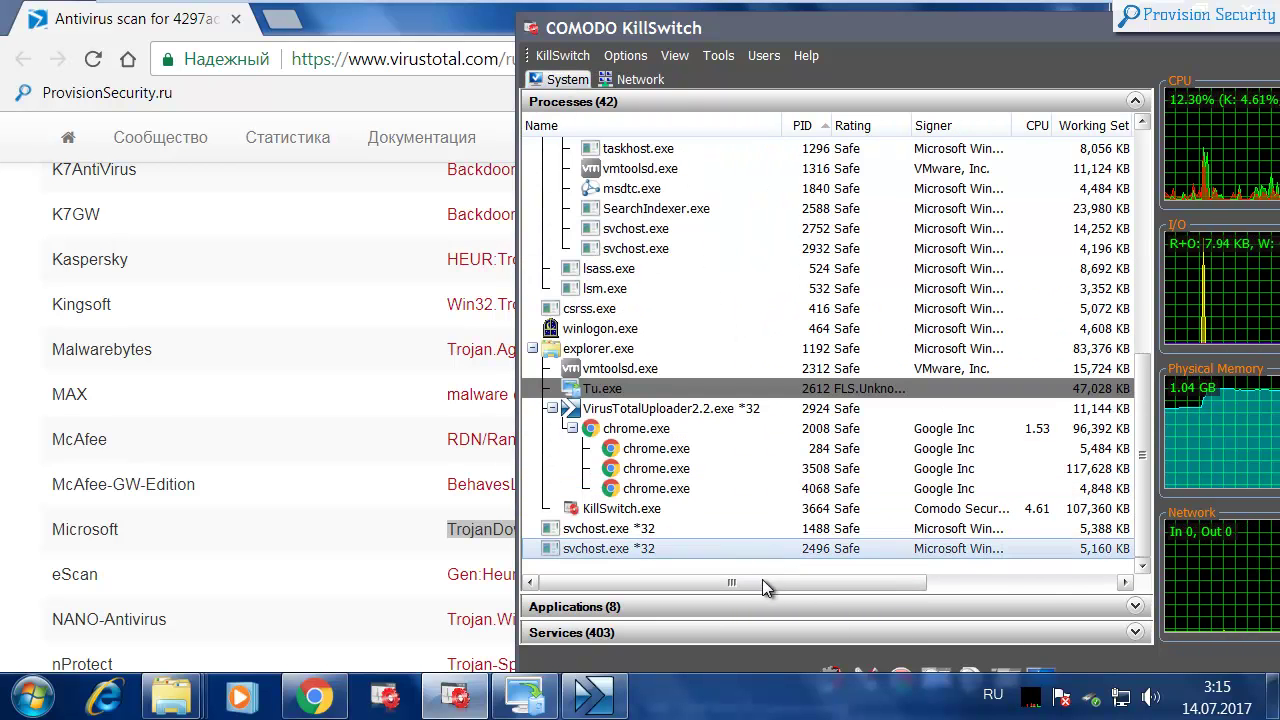
drag(763, 582, 1004, 586)
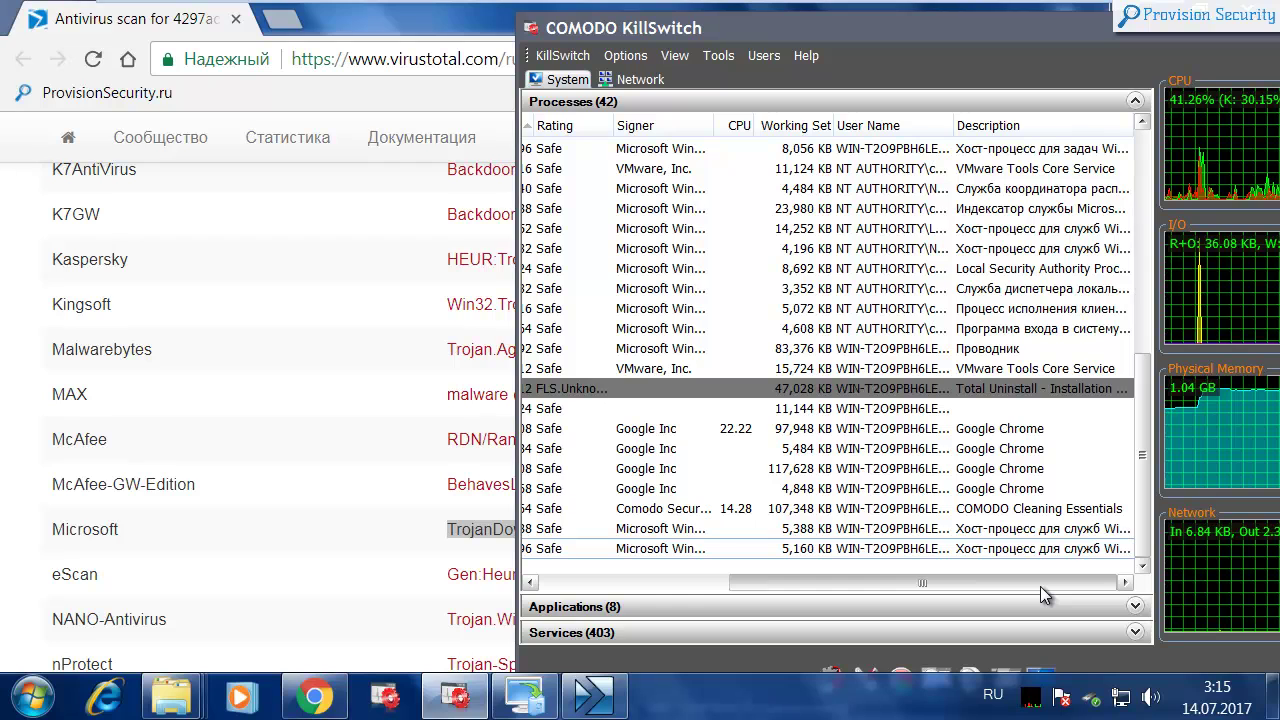
drag(1040, 586, 850, 586)
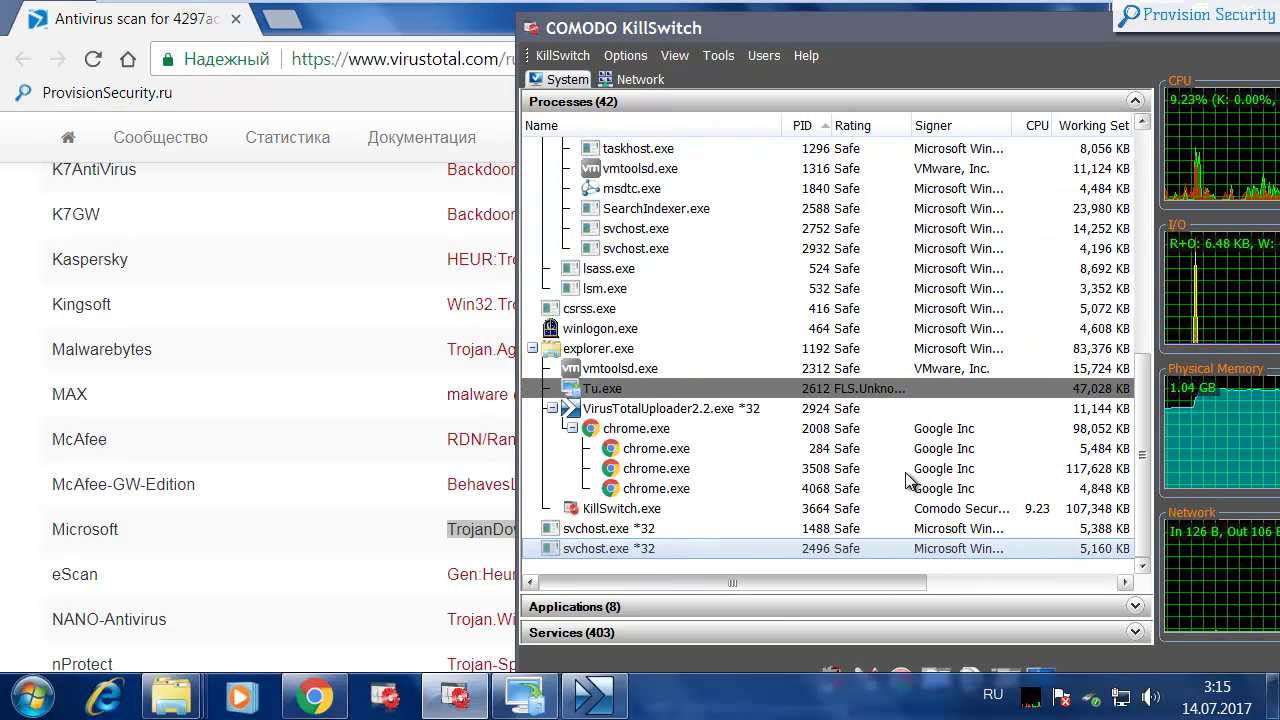
drag(1150, 34, 1039, 43)
click(1204, 36)
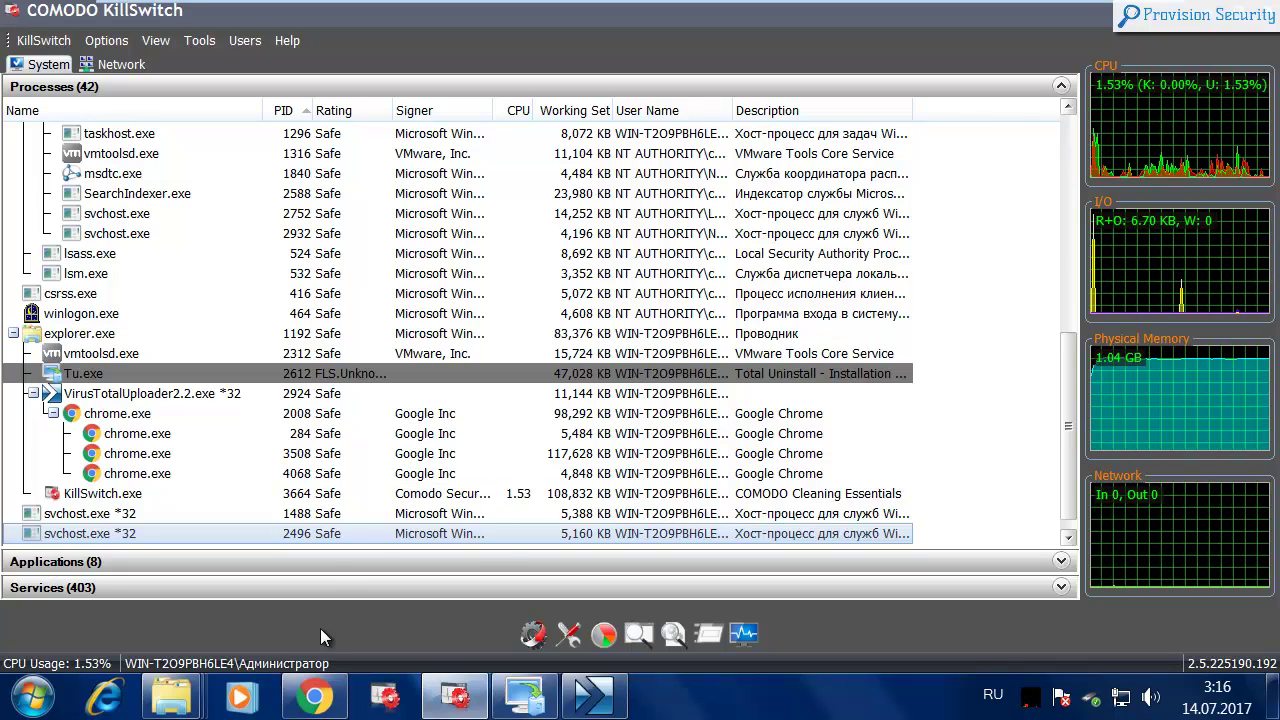
Switch back to the VirusTotal report and review the antivirus verdicts across the whole detection list.
click(314, 696)
click(697, 471)
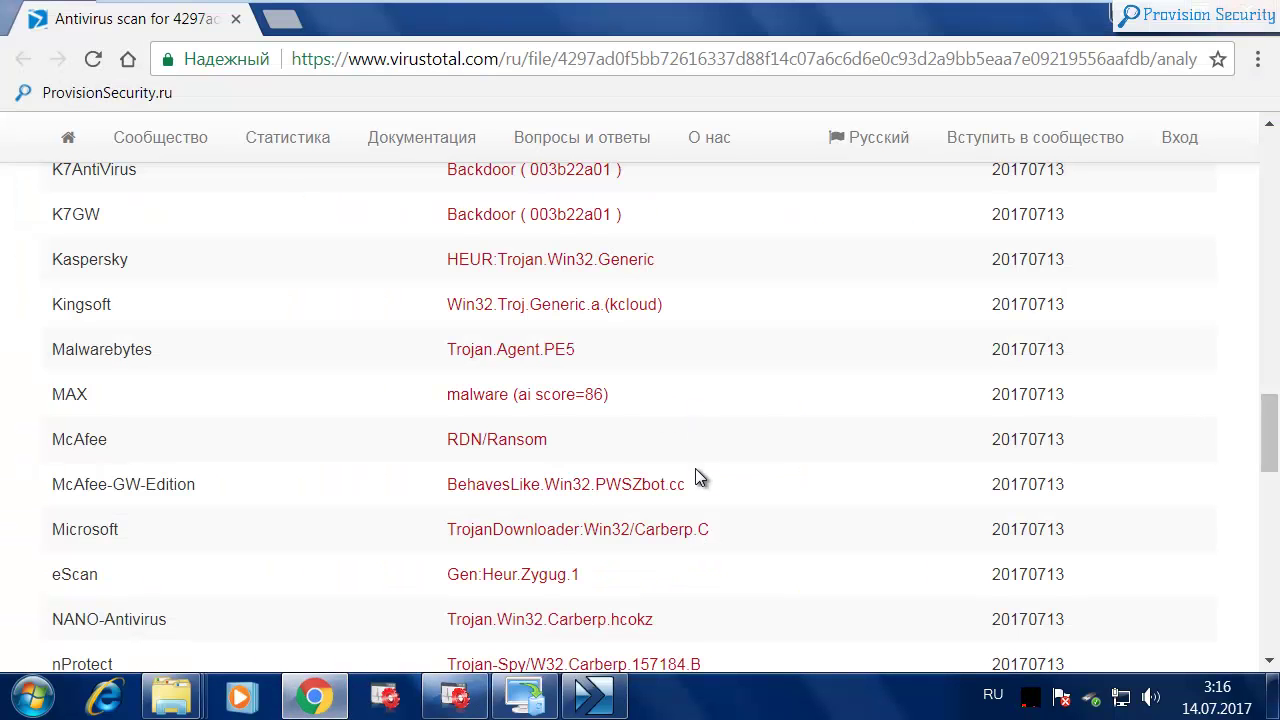
scroll(700, 480, up, 10)
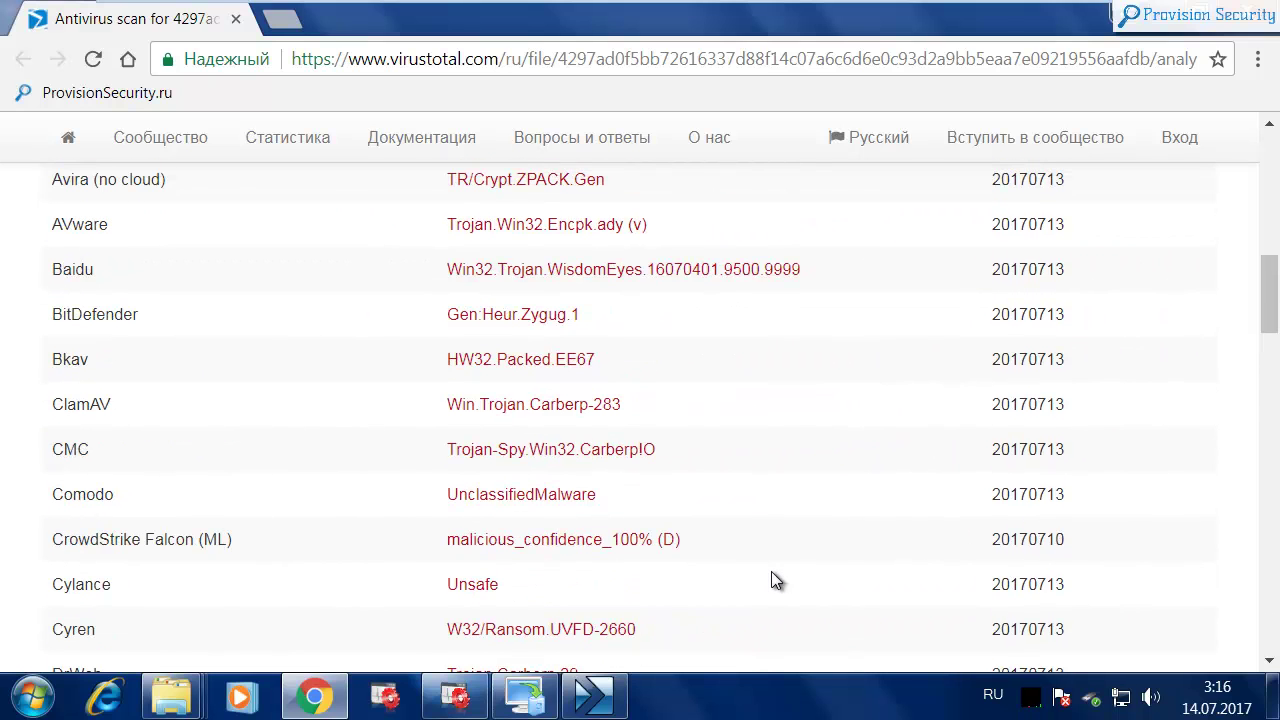
scroll(771, 572, up, 6)
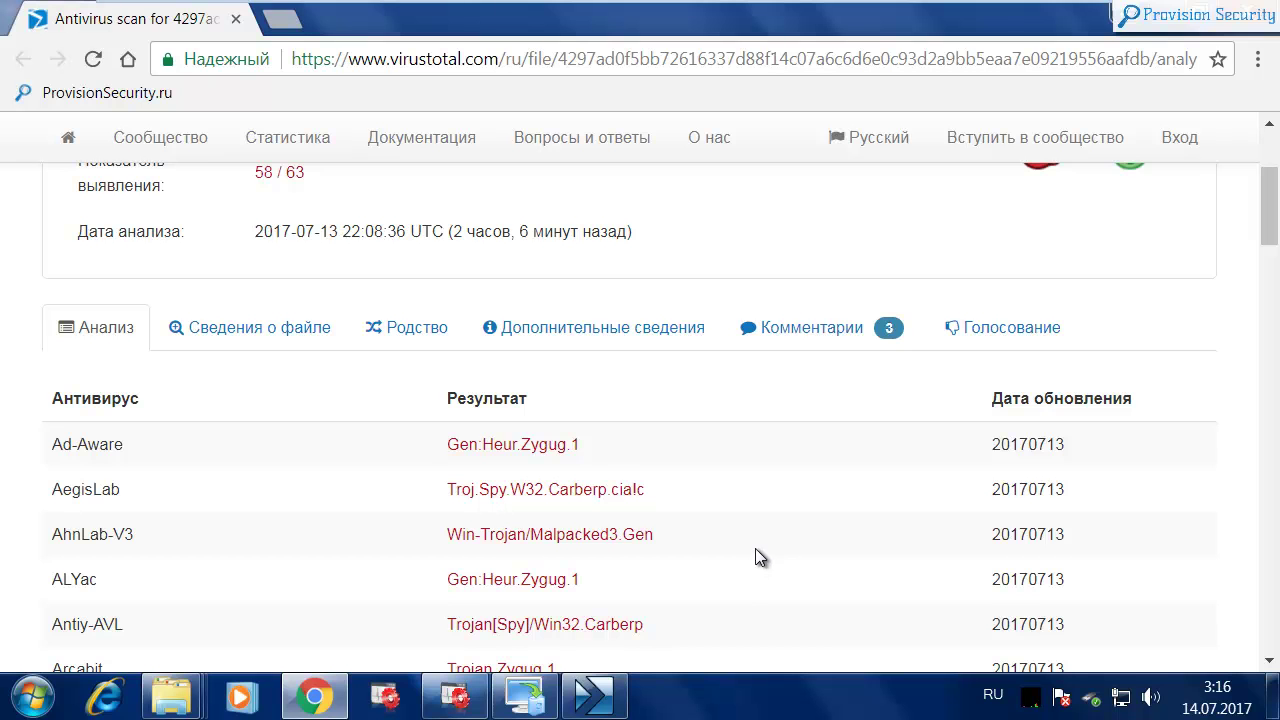
scroll(625, 483, down, 7)
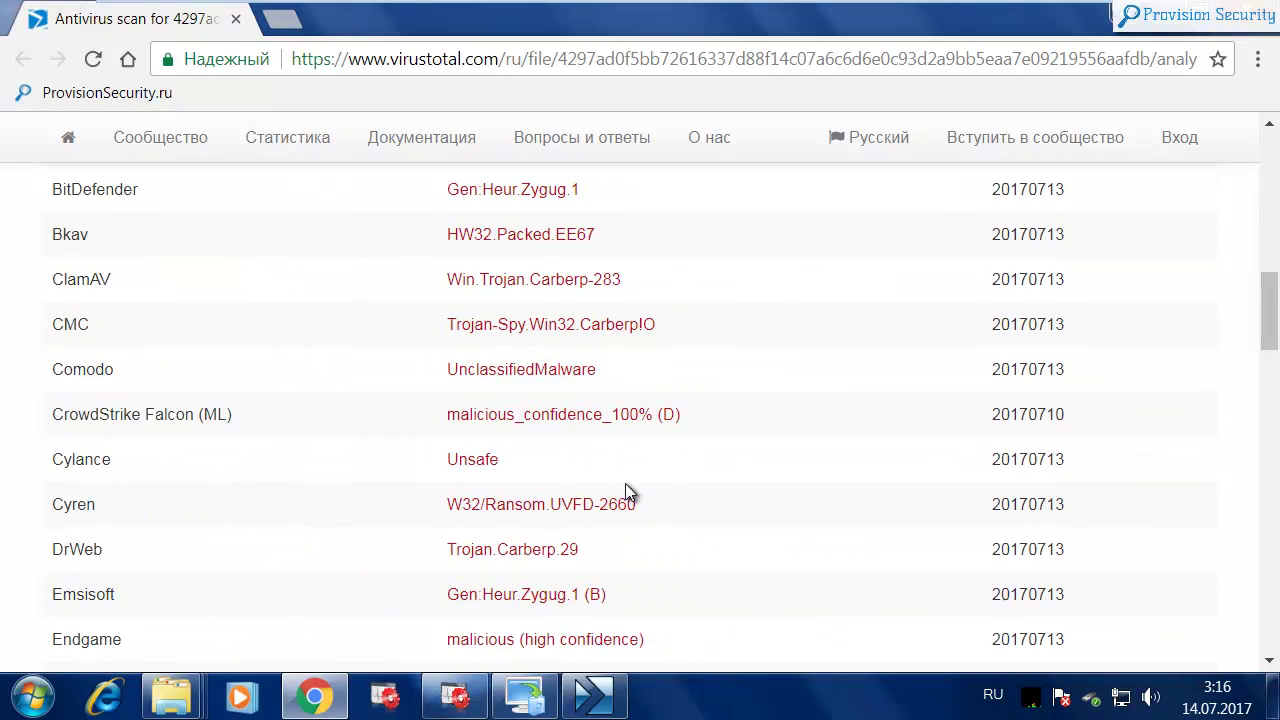
scroll(625, 483, down, 12)
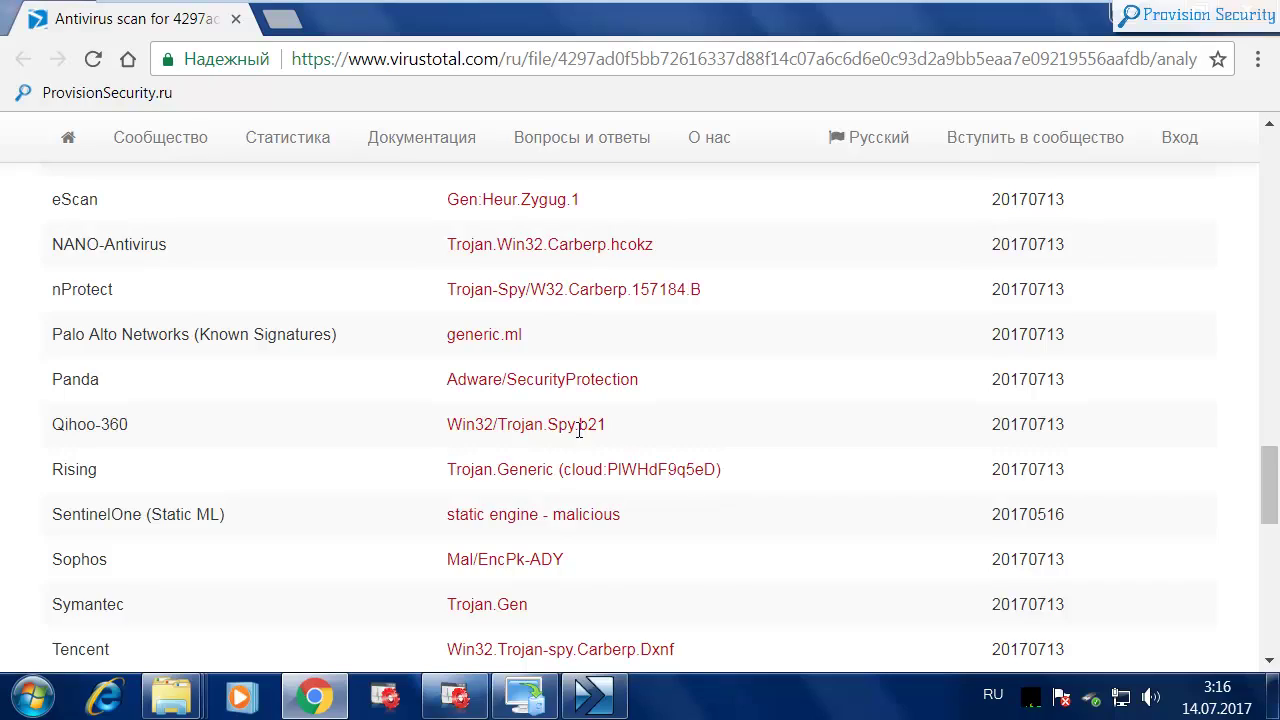
scroll(780, 480, down, 9)
scroll(770, 480, up, 2)
scroll(800, 530, up, 20)
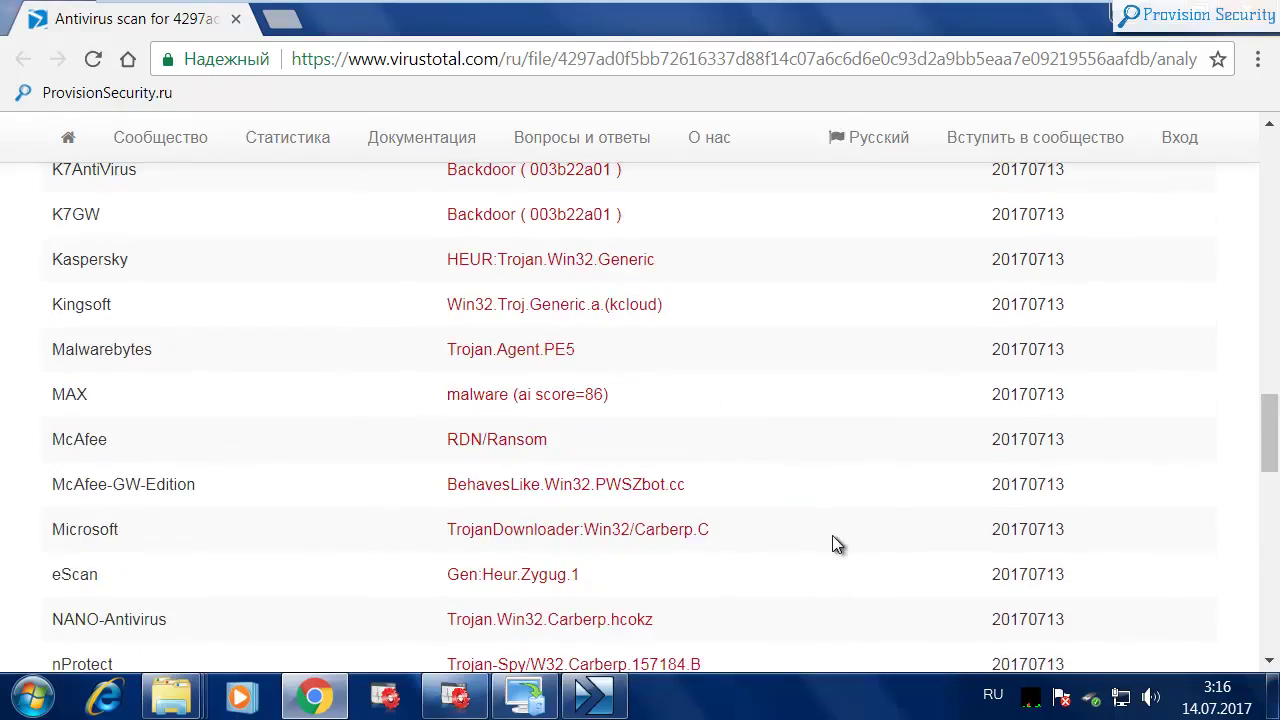
Leave the browser for KillSwitch, look through the running processes once more and close KillSwitch.
key(alt+Tab)
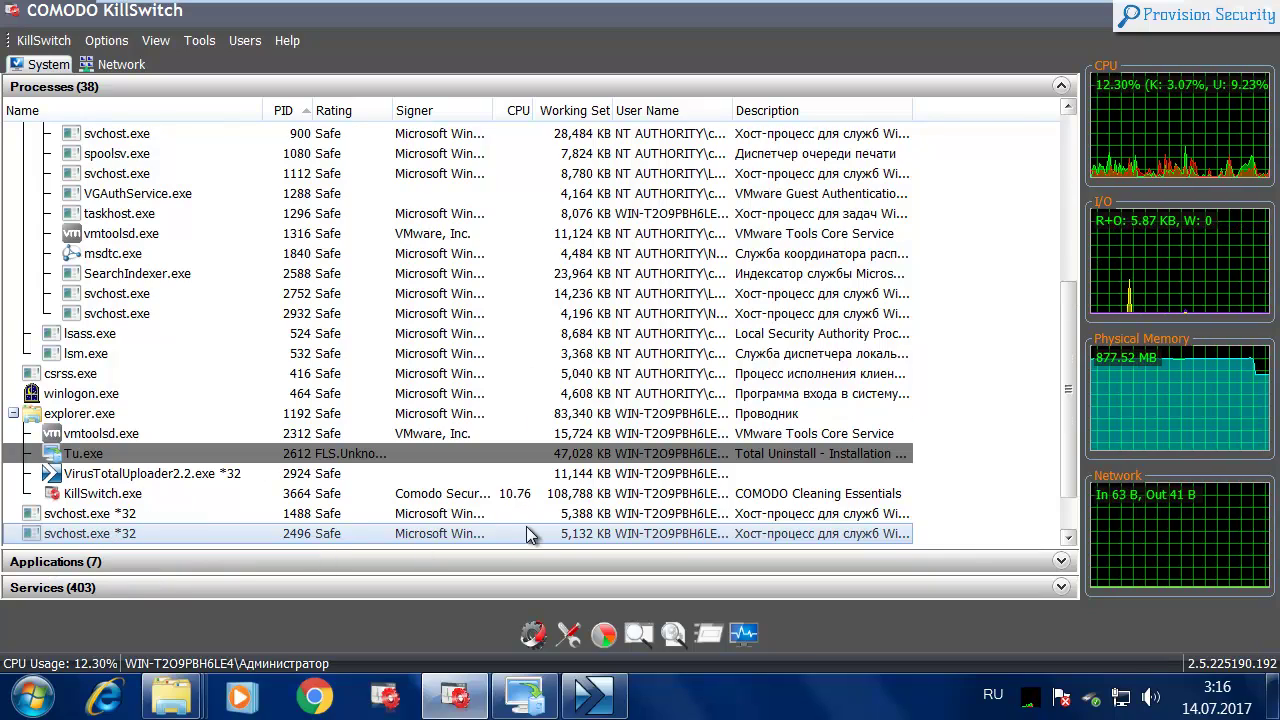
scroll(560, 450, up, 7)
scroll(635, 478, down, 4)
scroll(635, 478, down, 3)
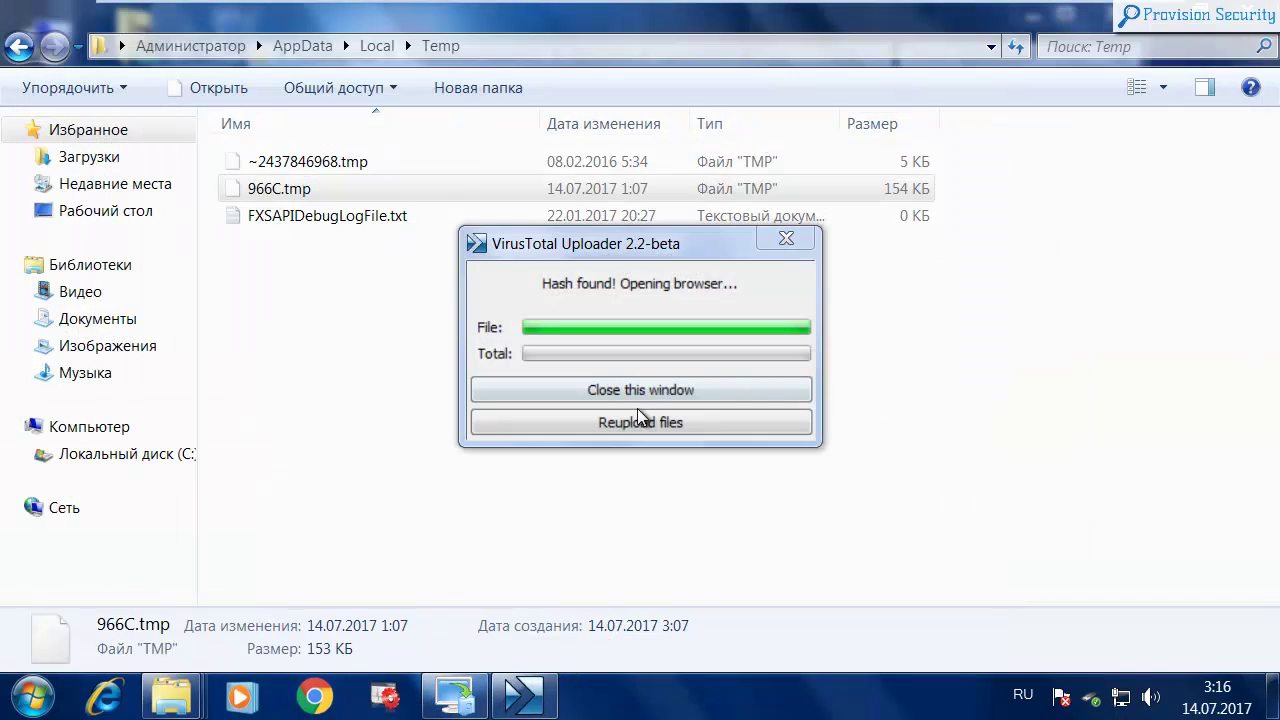
Close the VirusTotal Uploader window, then report the monitored program as installed in Total Uninstall and finish creating its installation log.
click(646, 386)
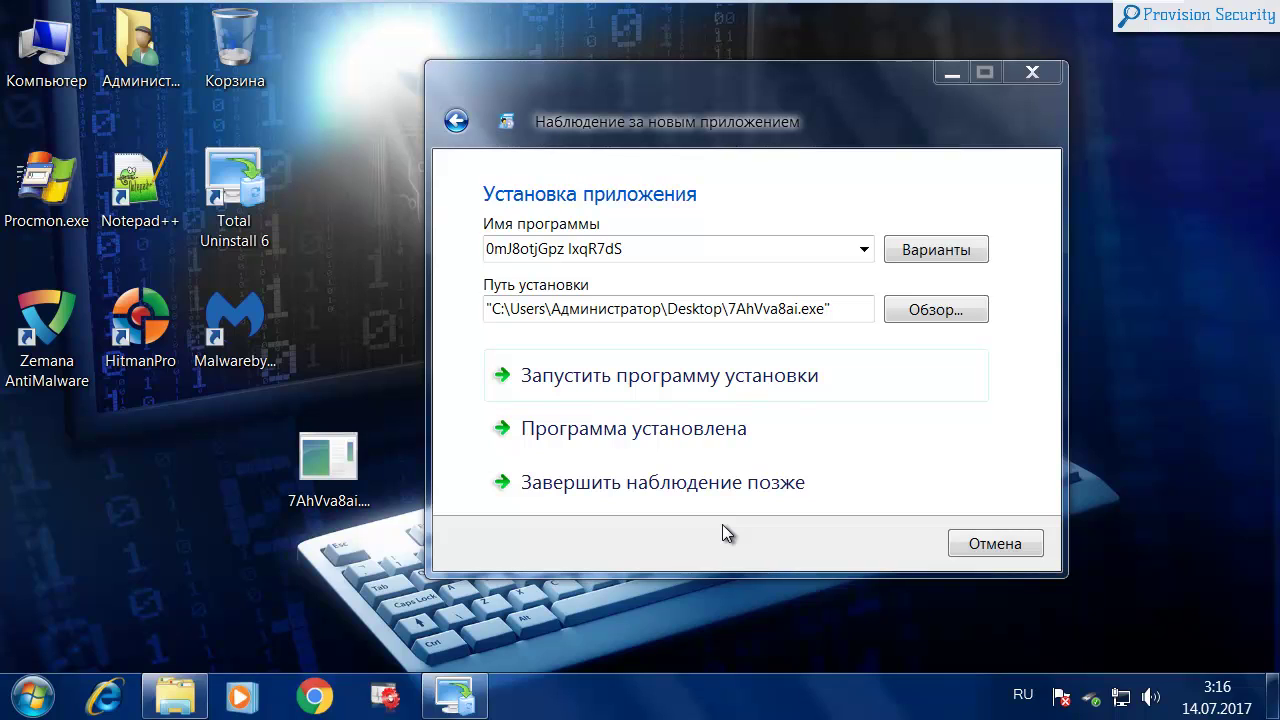
click(660, 432)
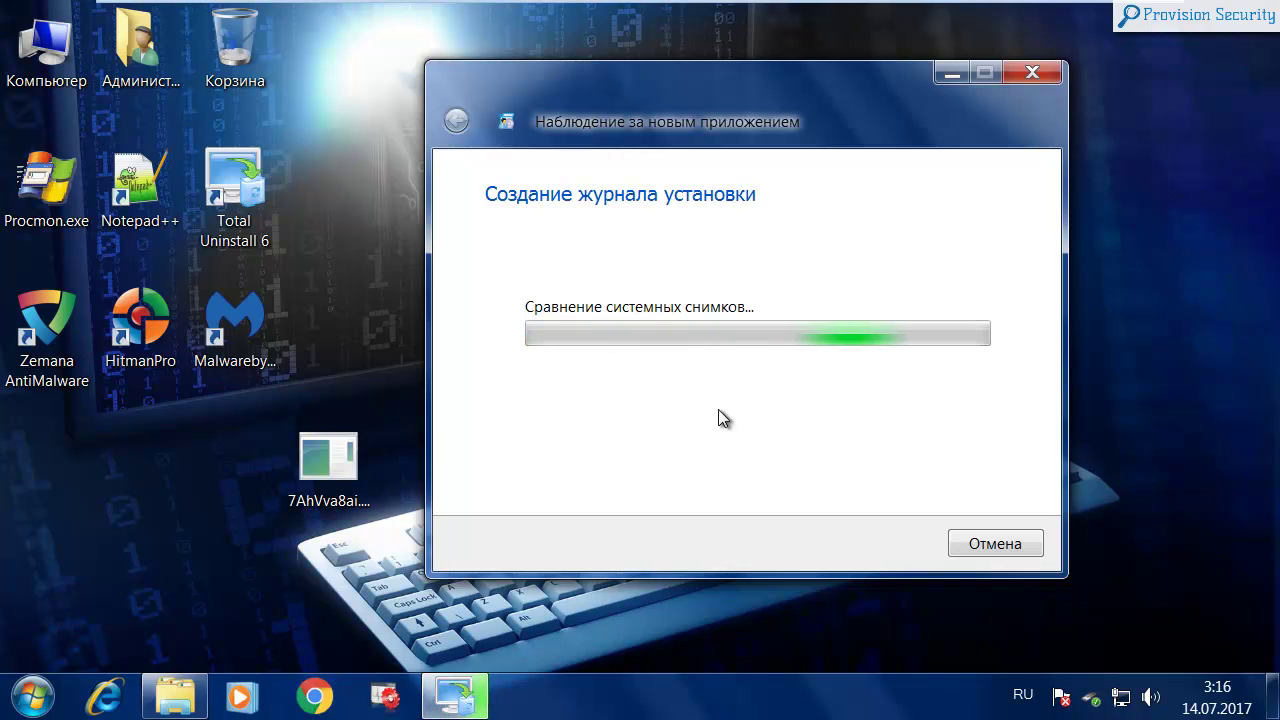
click(990, 546)
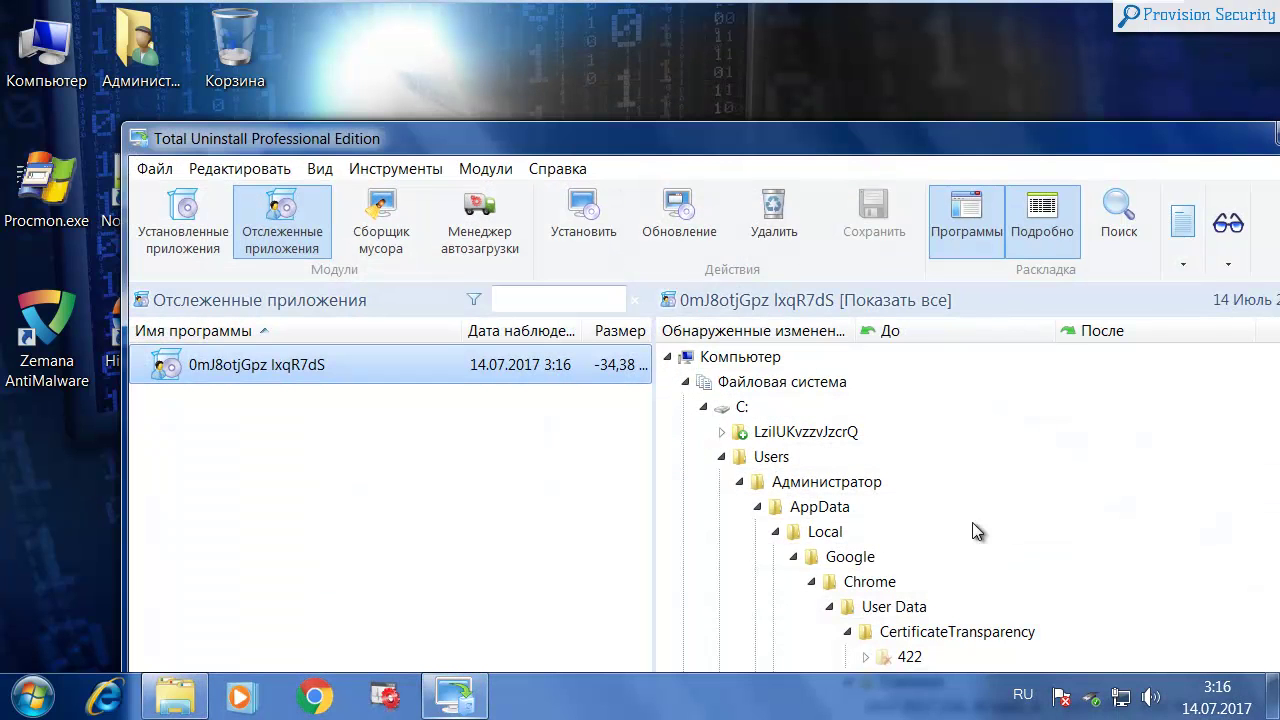
Maximize the Total Uninstall window and expand the LzilUKvzzvJzcrQ folder under C: in the detected changes to inspect wndsksi.inf.
drag(852, 152, 691, 89)
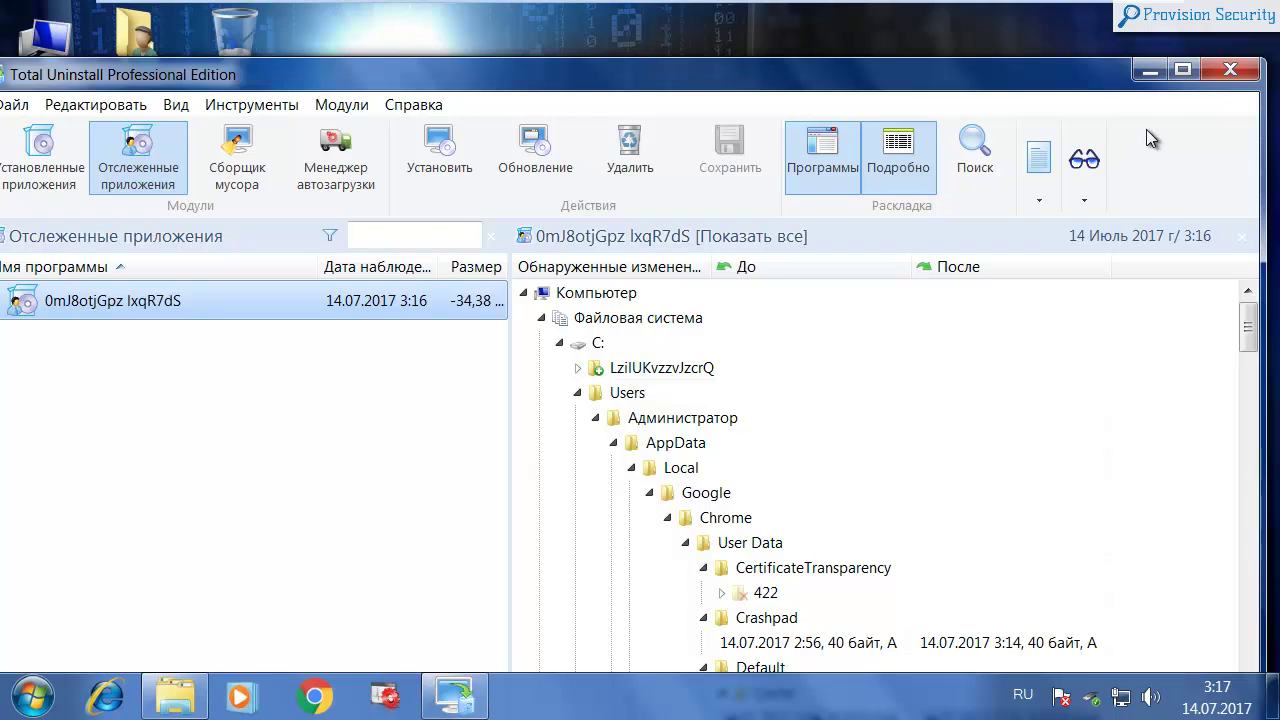
click(1182, 70)
click(593, 303)
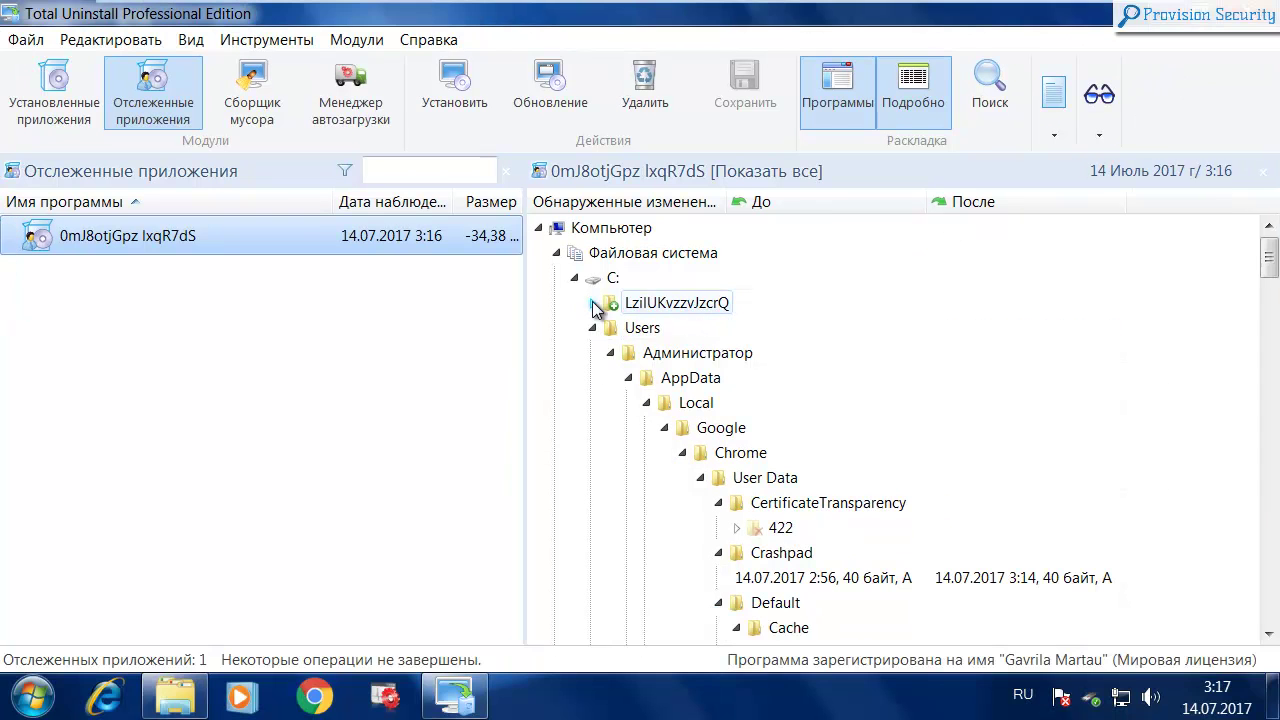
scroll(950, 418, down, 2)
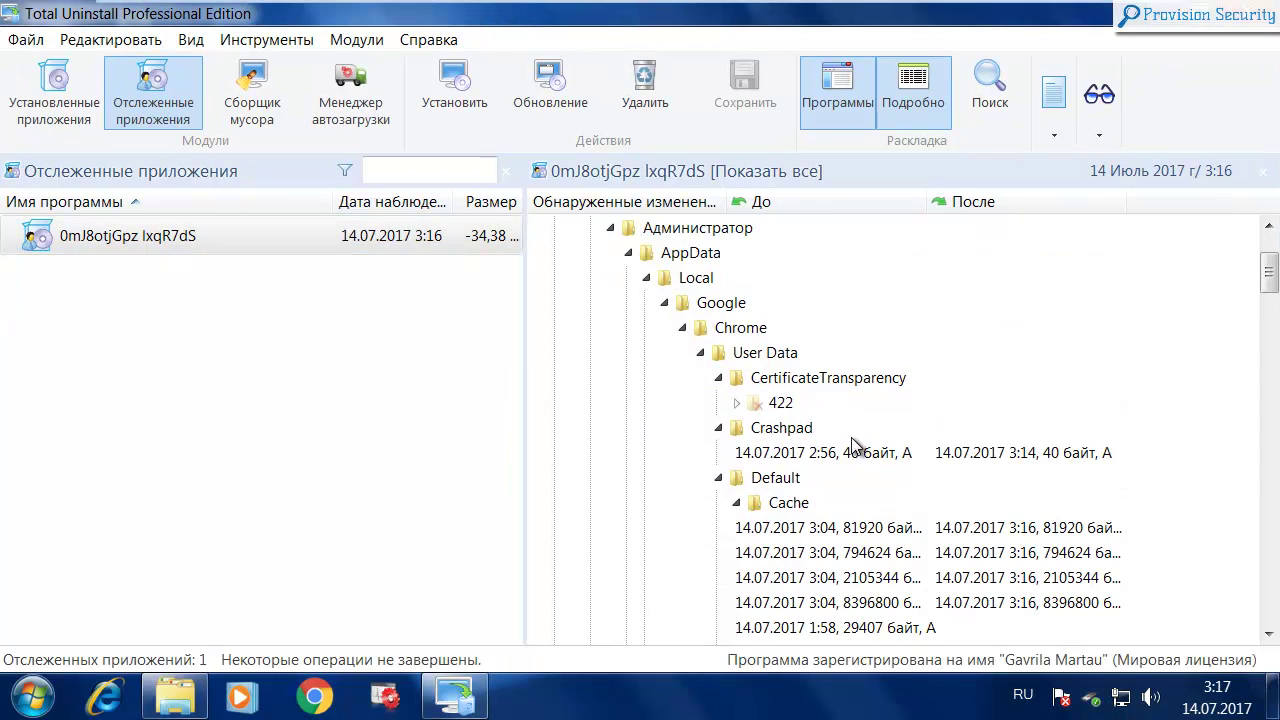
scroll(852, 437, up, 2)
click(678, 332)
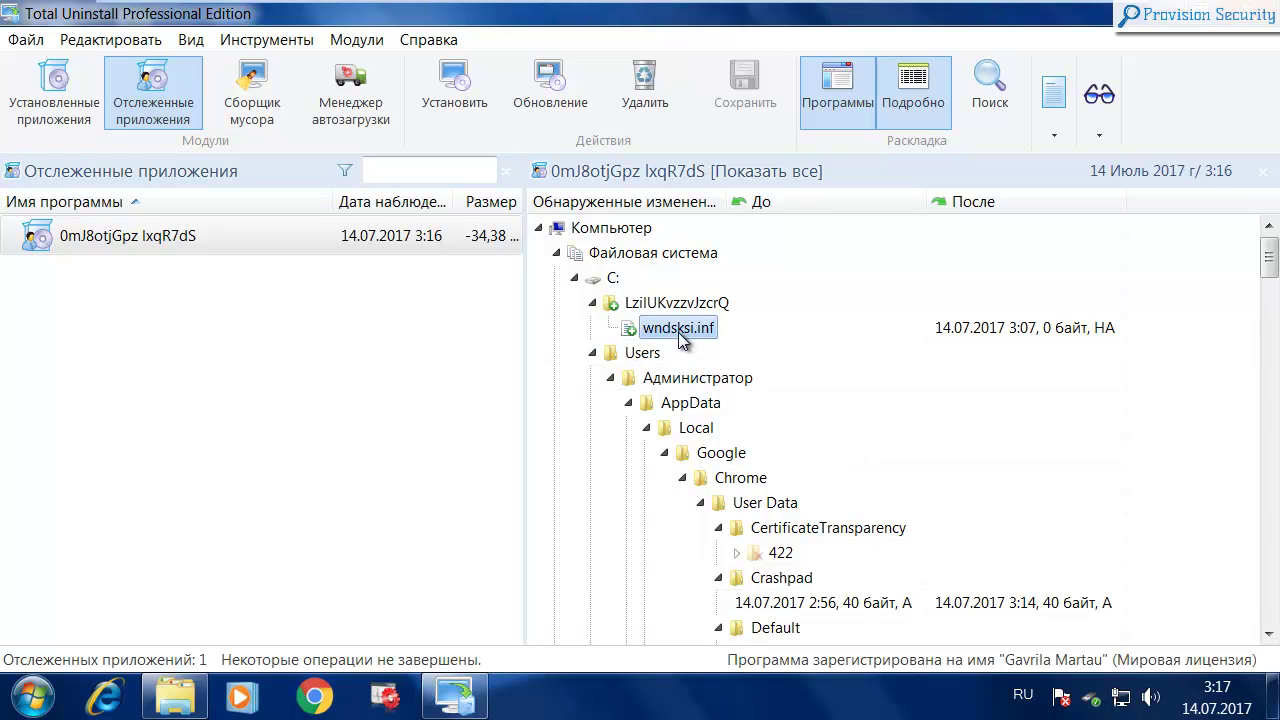
click(662, 306)
click(699, 329)
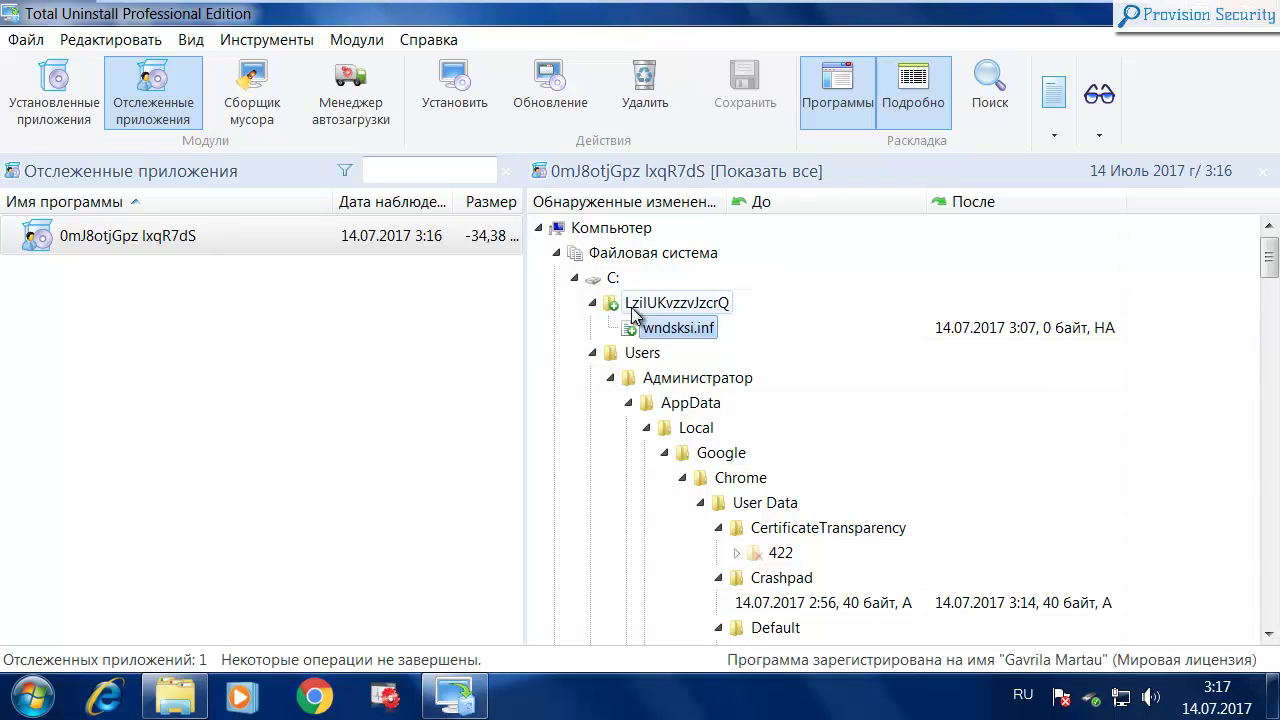
Review the remaining file system changes, from the Chrome user data through the Roaming, CCE and Windows folders.
scroll(850, 350, down, 3)
scroll(905, 401, up, 3)
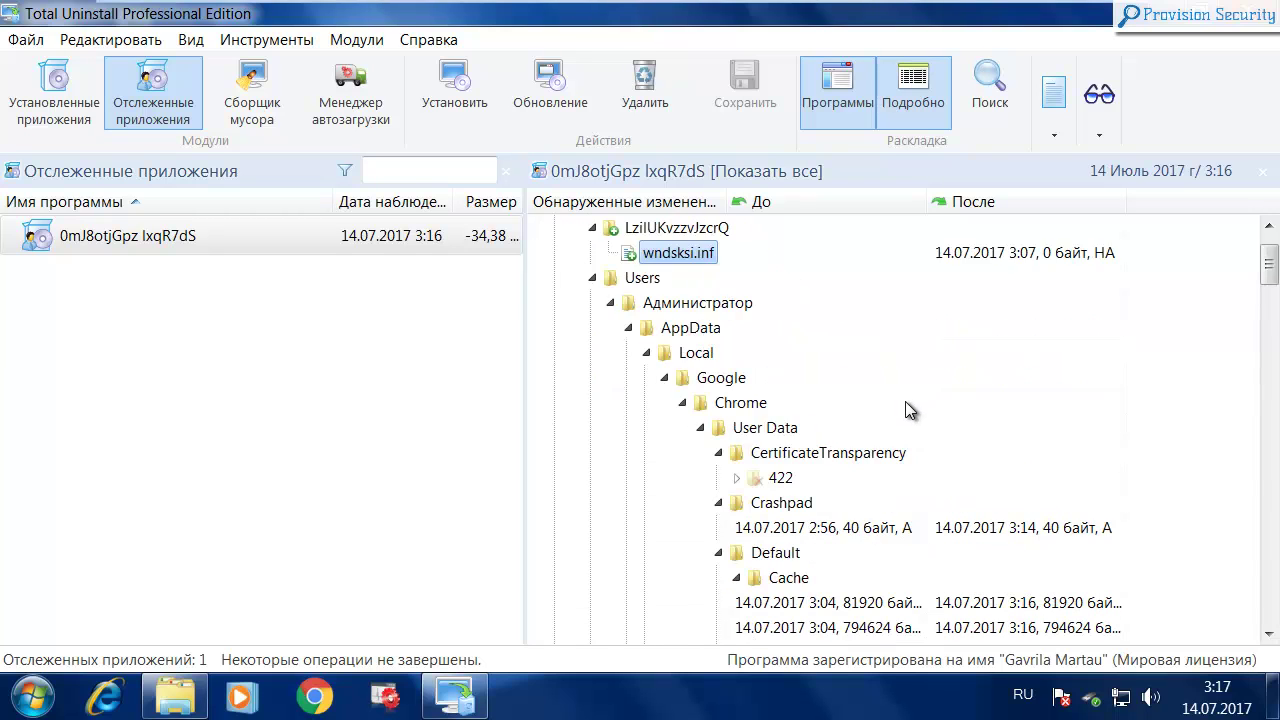
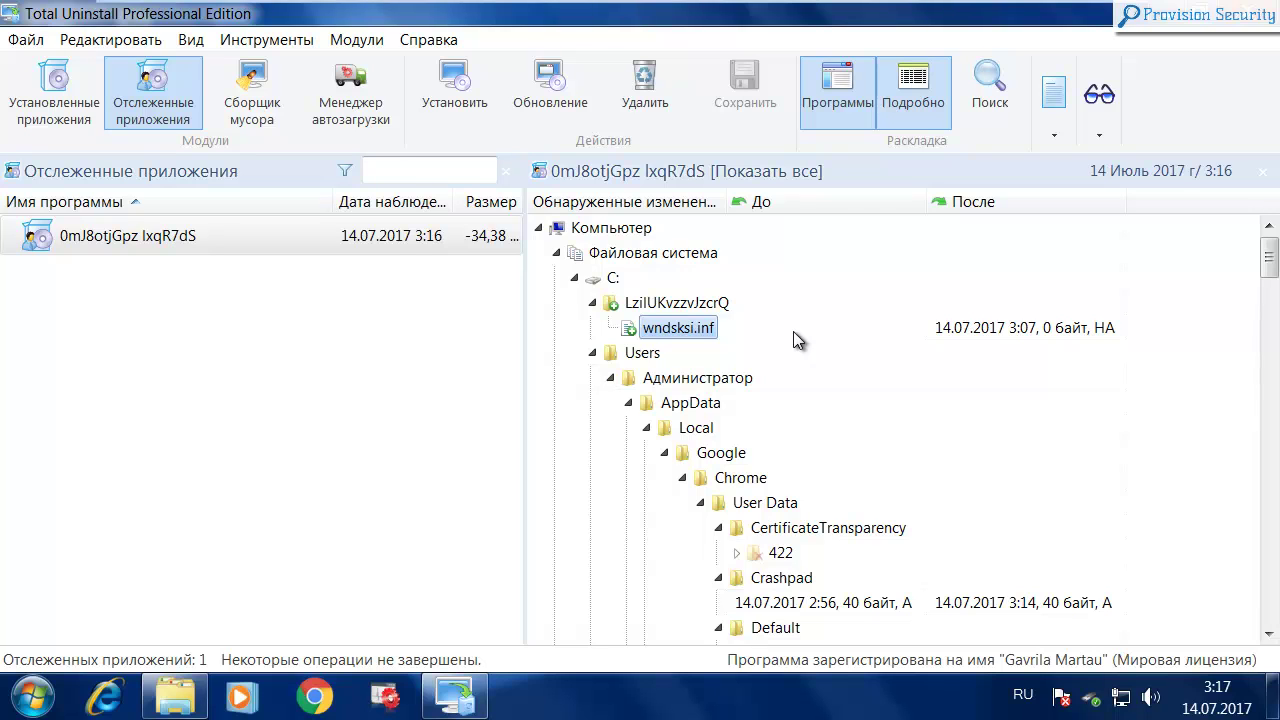
scroll(985, 367, down, 4)
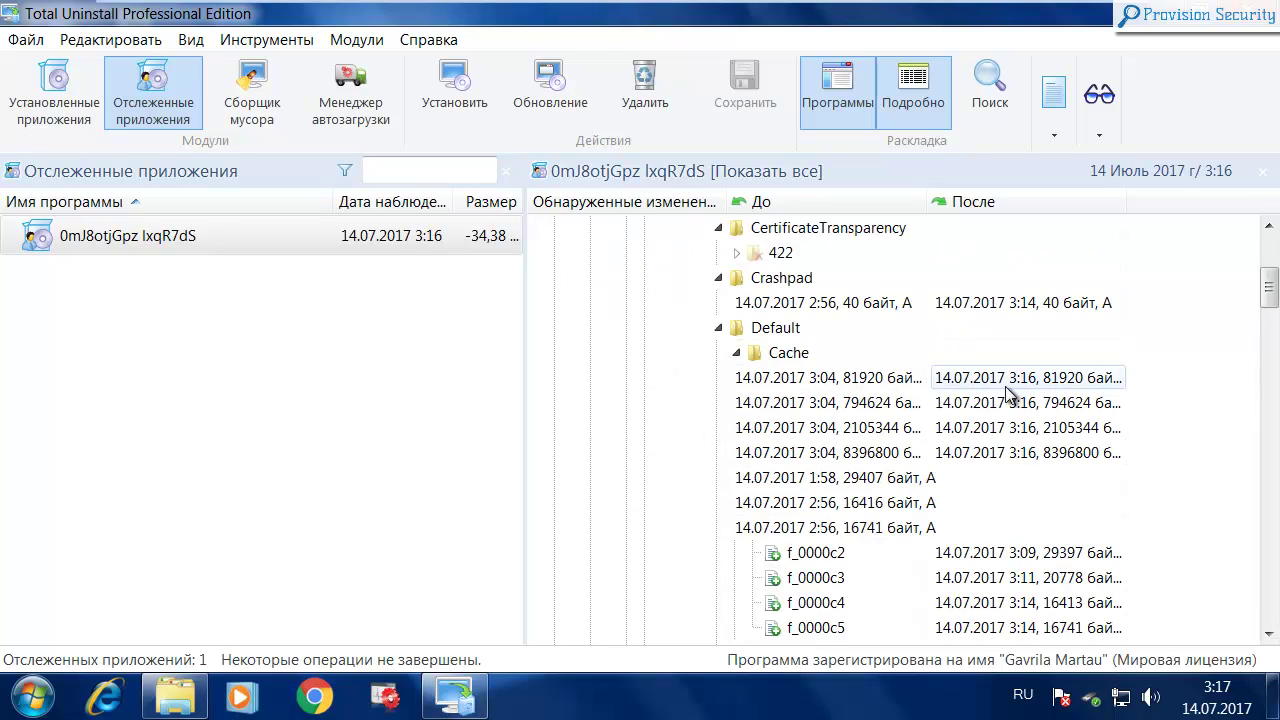
scroll(969, 447, down, 15)
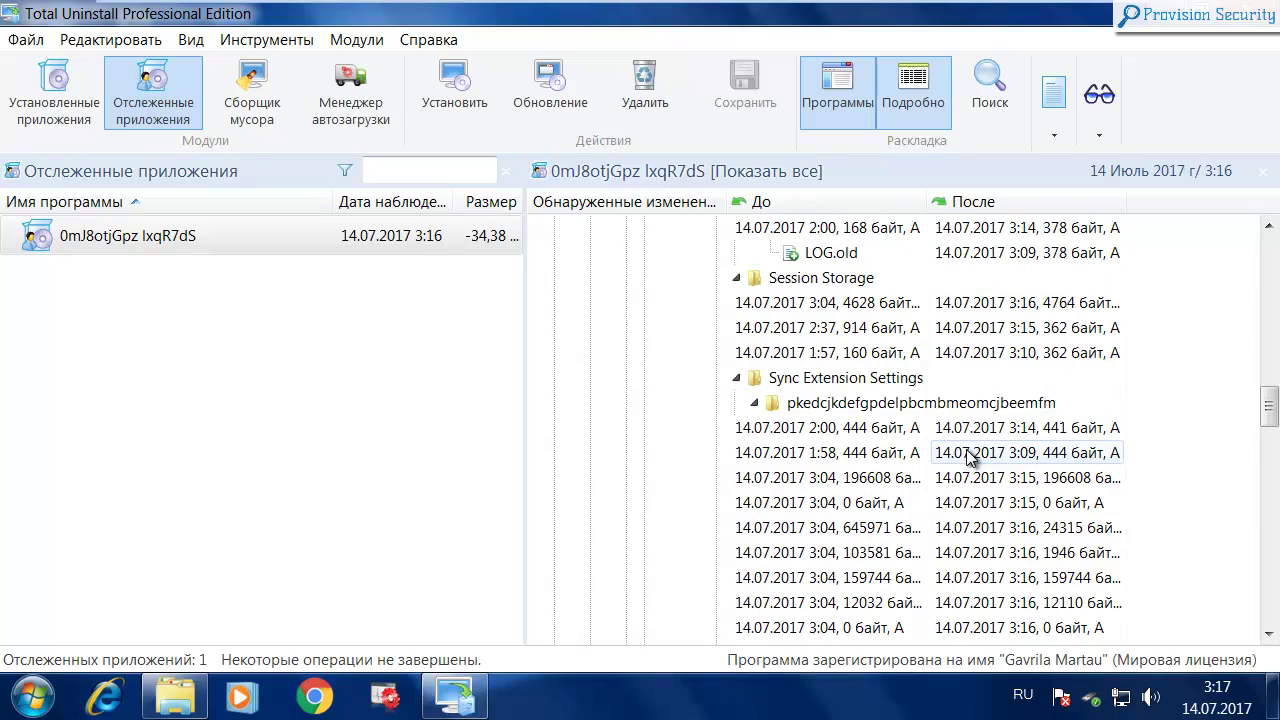
scroll(966, 484, down, 5)
scroll(965, 489, down, 1)
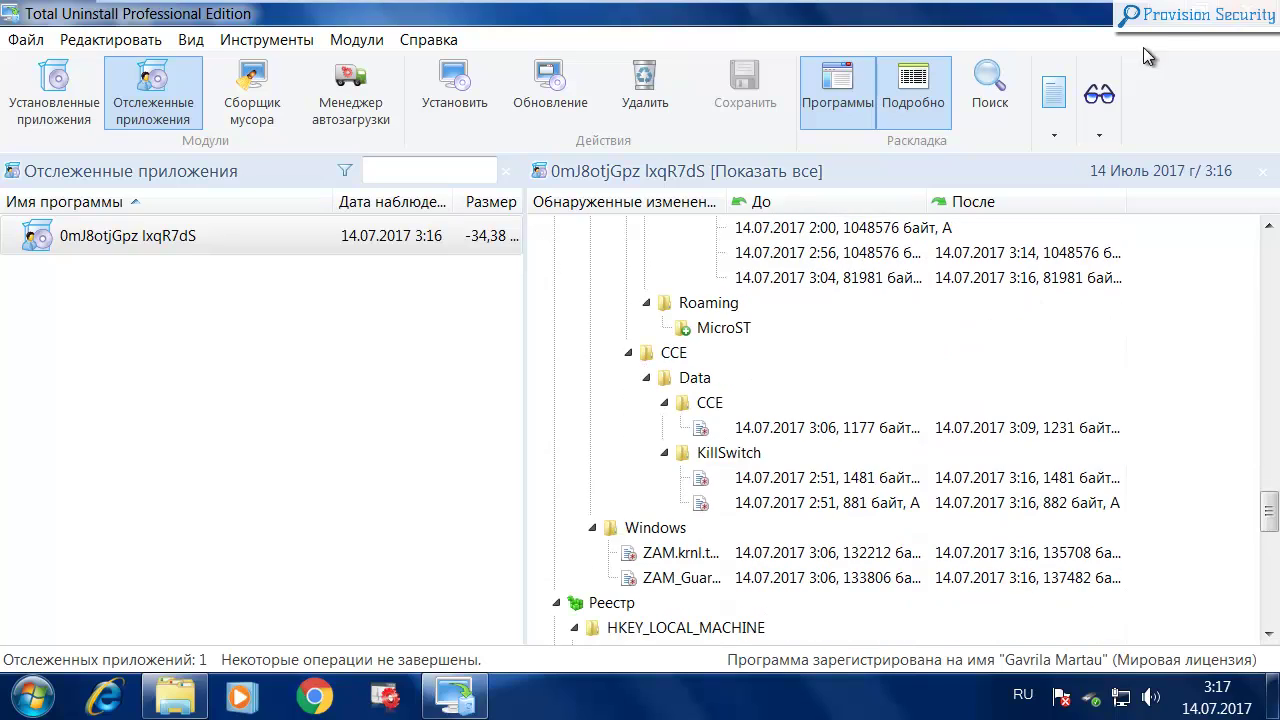
Go to the desktop, open Folder Options through the Control Panel and check the hidden files settings in its advanced view options.
key(super+d)
double_click(66, 72)
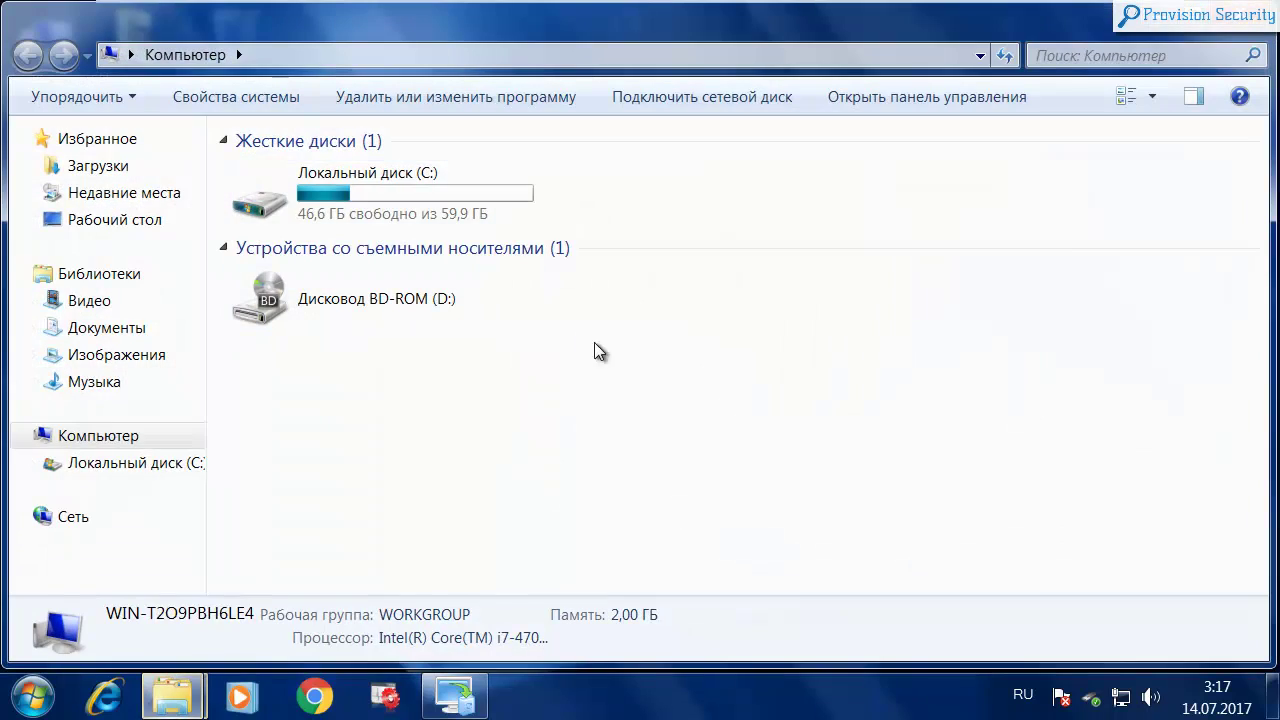
click(902, 97)
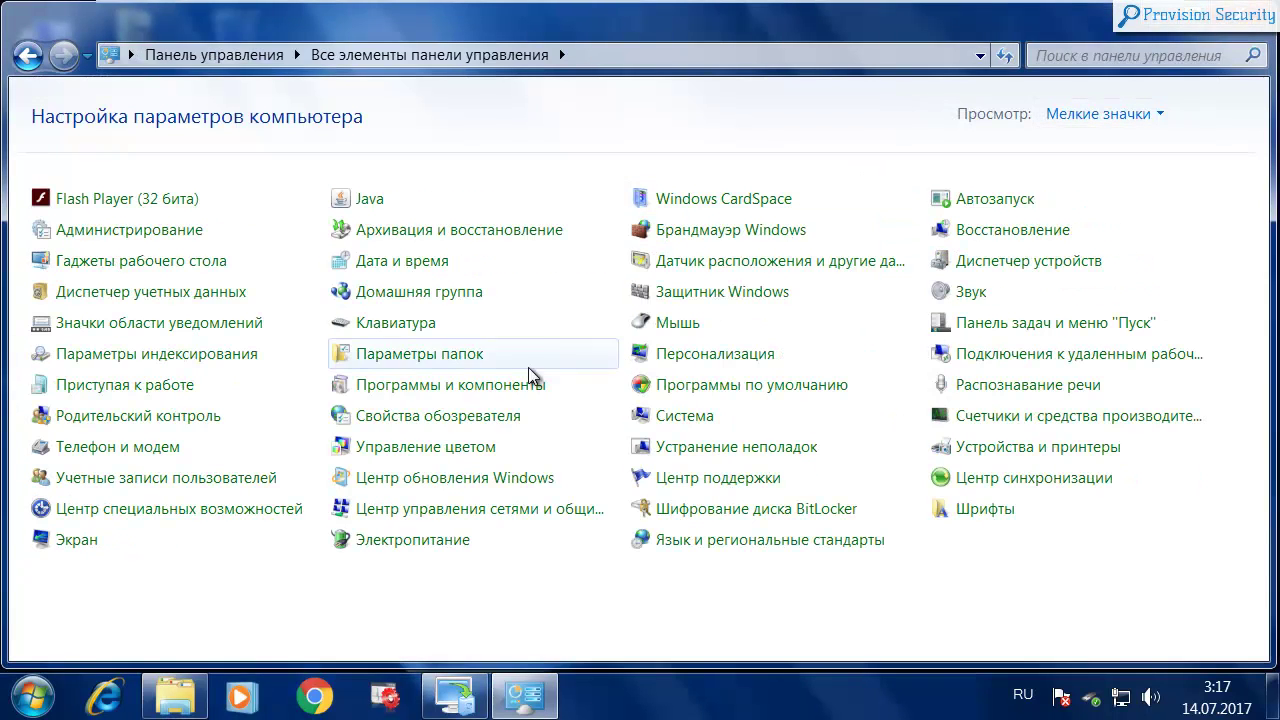
click(428, 356)
click(224, 147)
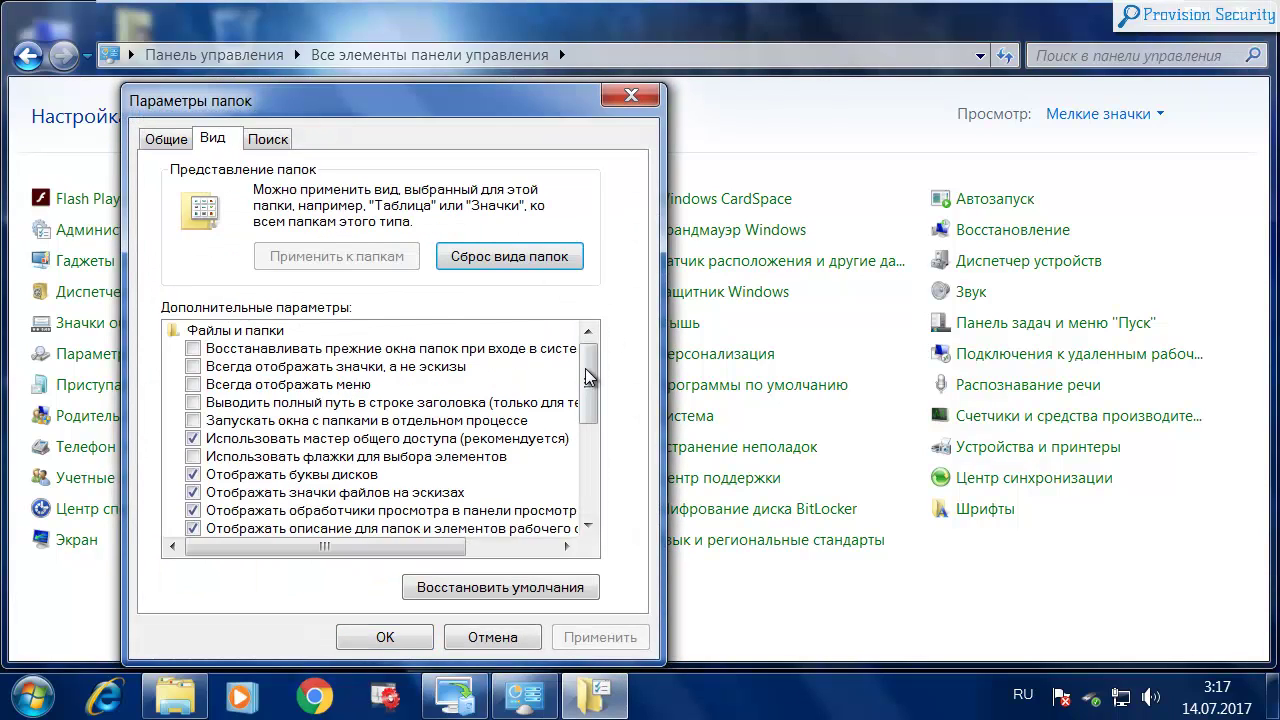
drag(590, 378, 588, 528)
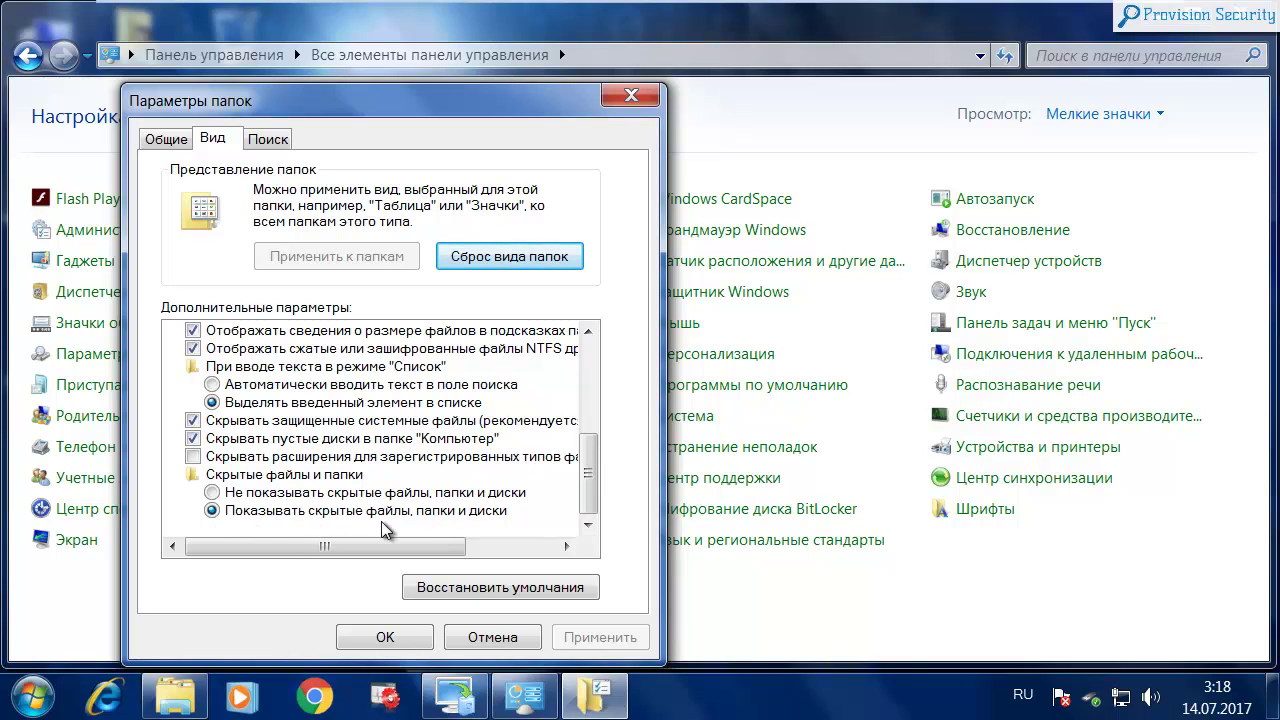
Allow protected system files to be shown, turn their hiding back on, accept Folder Options and close the Control Panel.
click(251, 423)
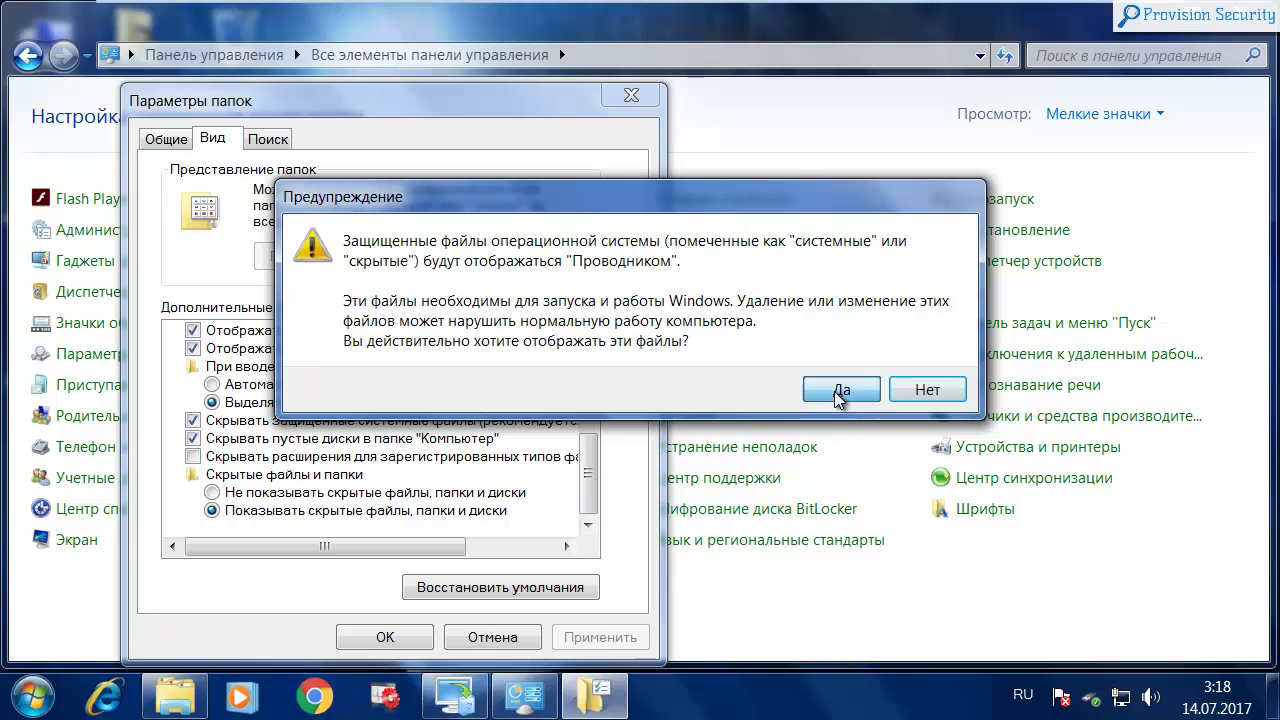
click(840, 390)
click(193, 421)
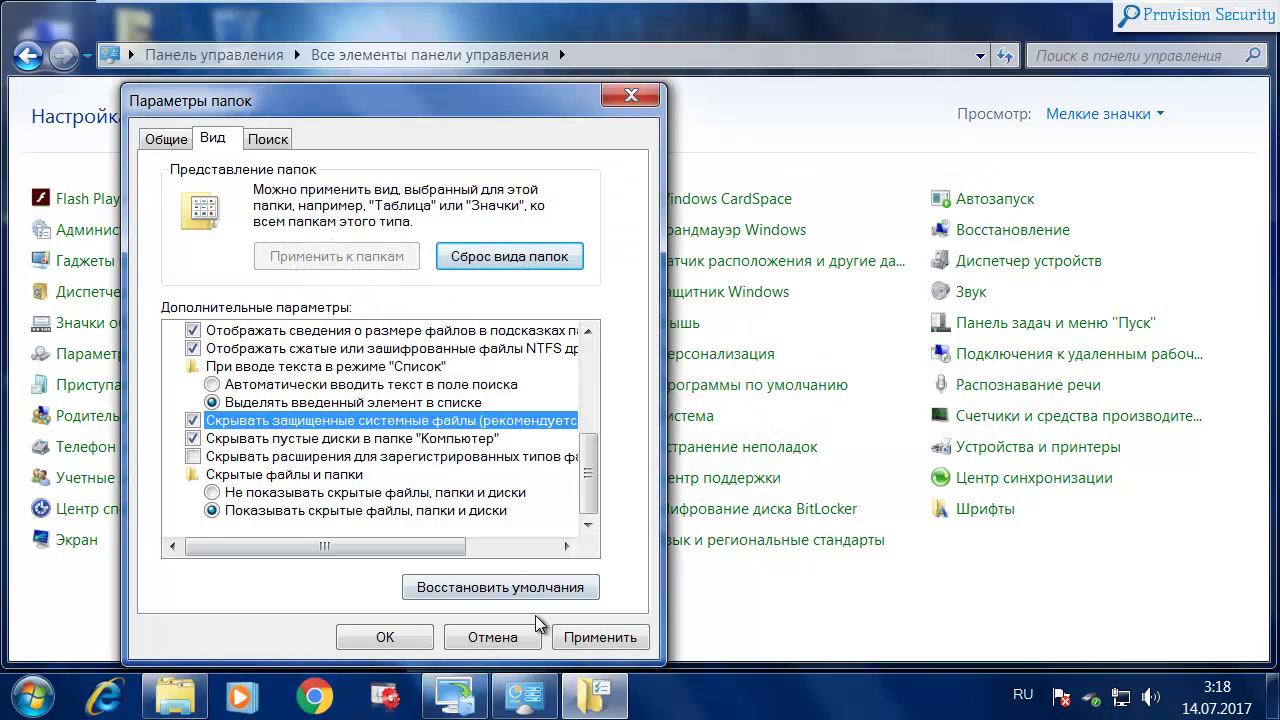
click(385, 637)
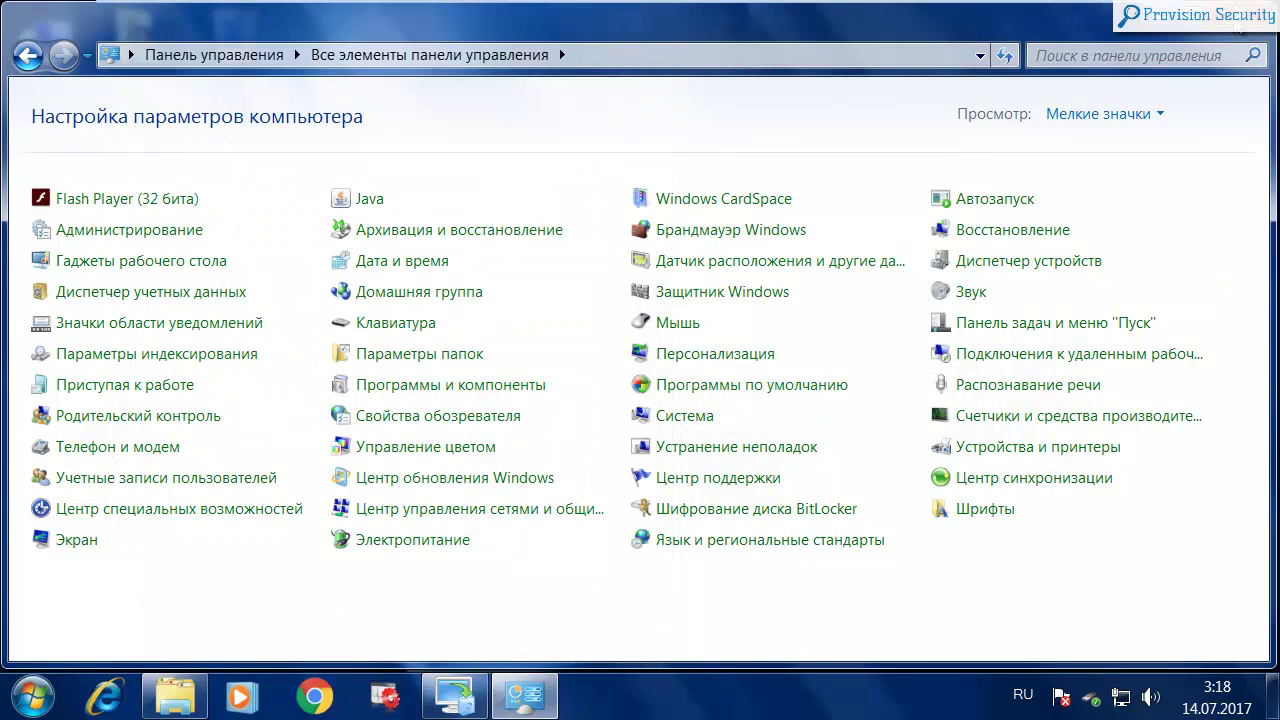
click(1255, 12)
Return to Total Uninstall, open the added MicroST folder under Roaming to check its contents and close the folder window.
click(477, 677)
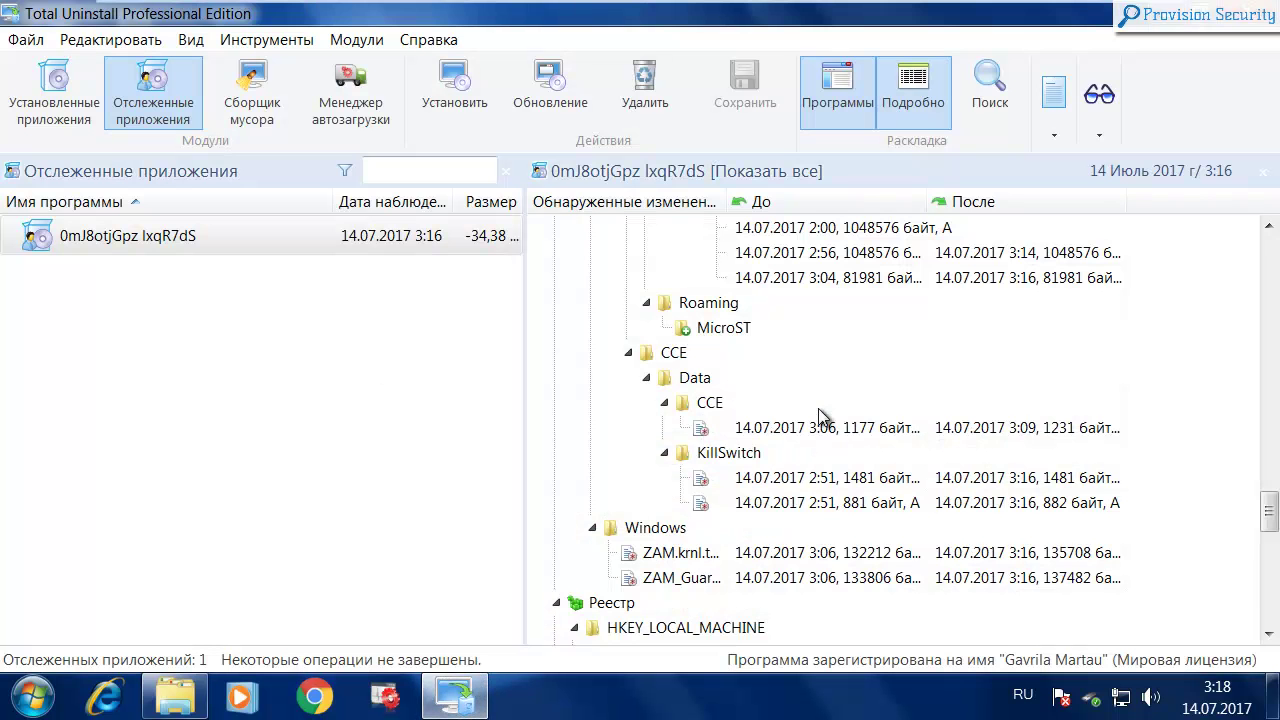
scroll(826, 377, down, 1)
scroll(840, 377, up, 1)
double_click(729, 330)
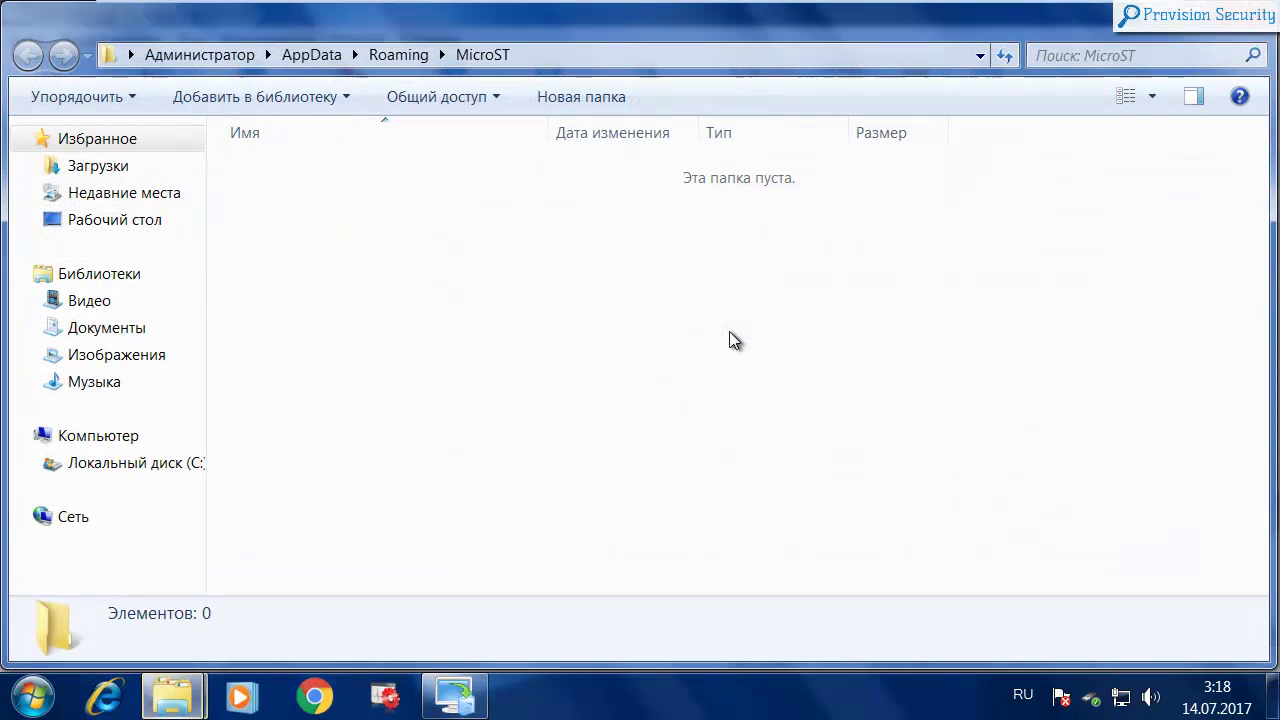
click(1262, 38)
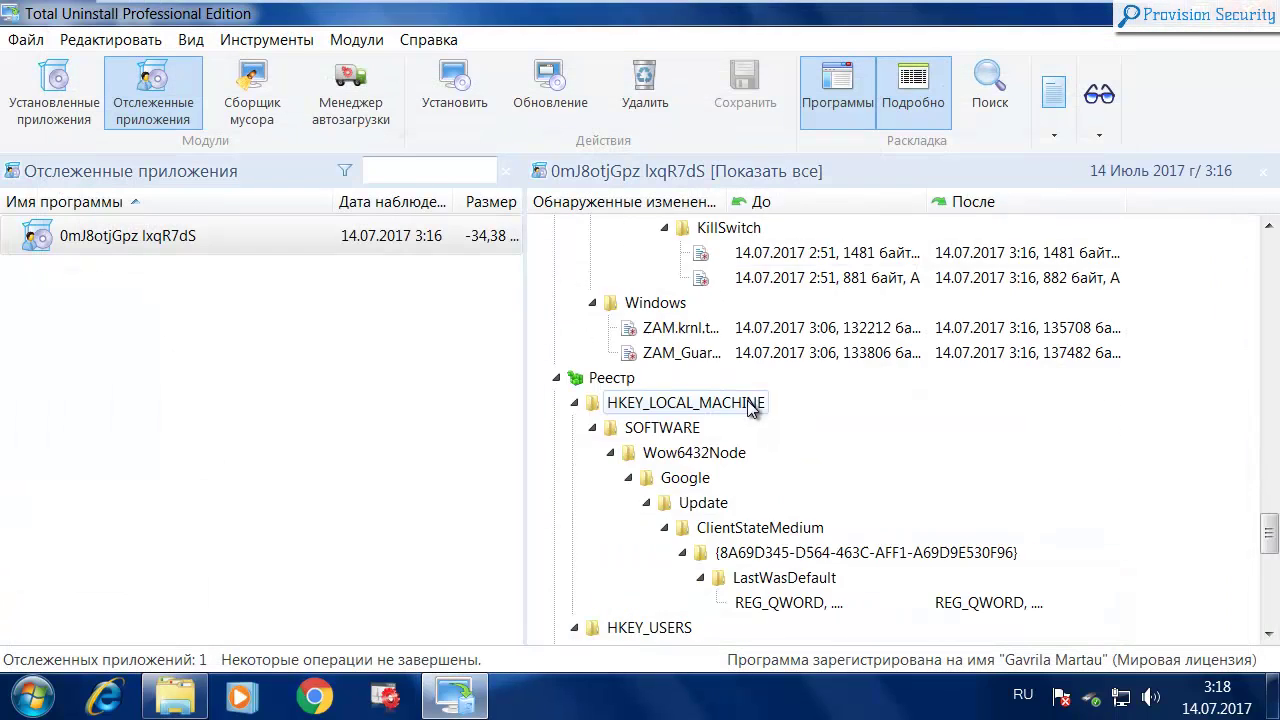
Review the registry changes under HKEY_LOCAL_MACHINE and HKEY_USERS and expand the added .tmp key under FileExts.
scroll(830, 460, down, 5)
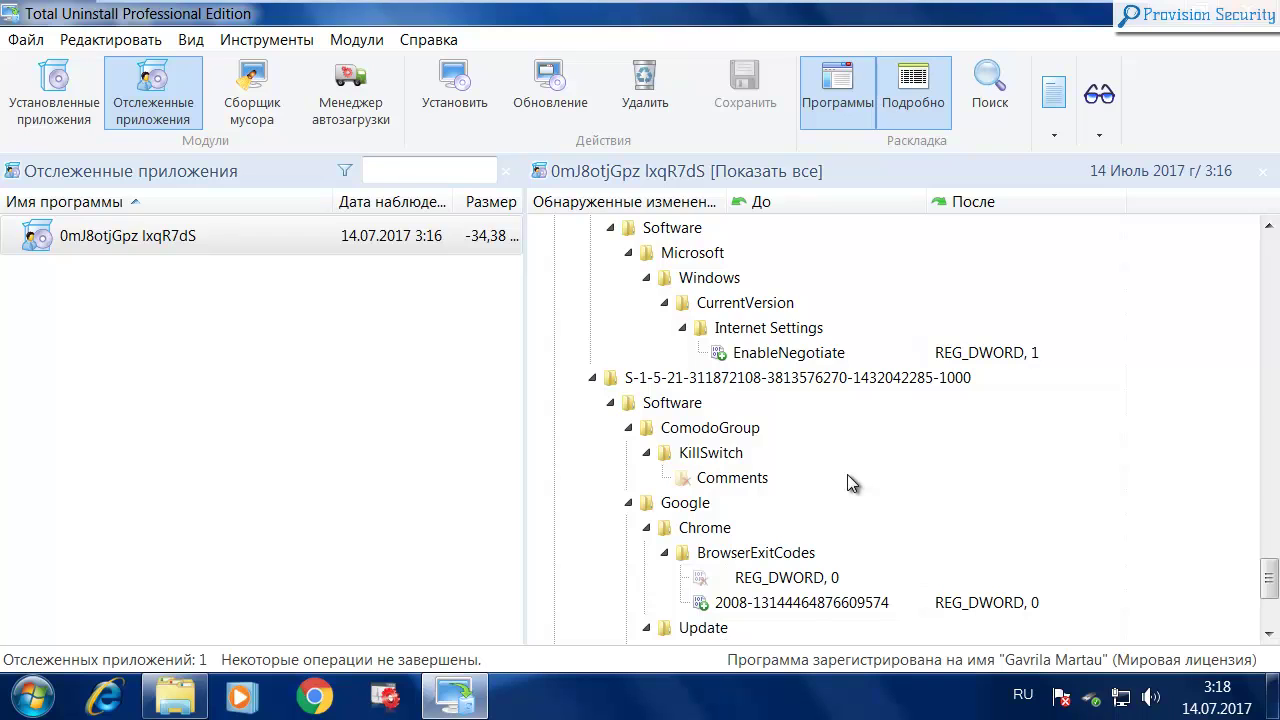
scroll(847, 476, down, 4)
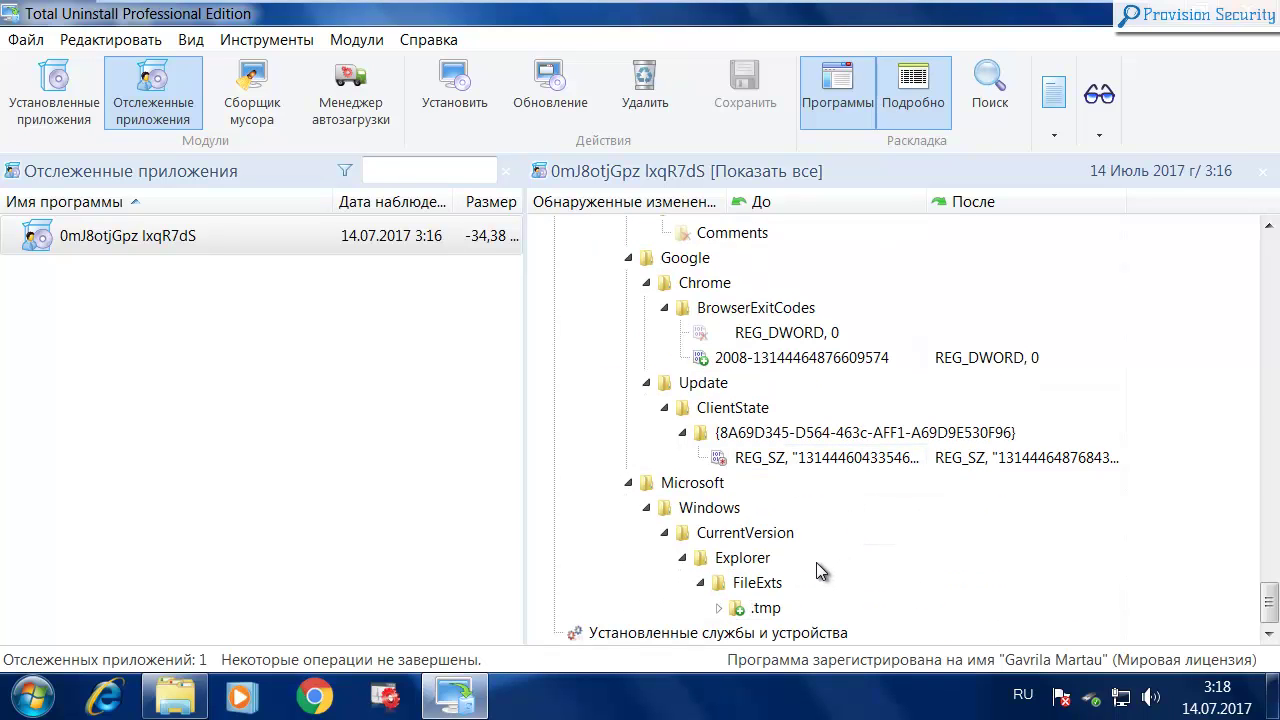
click(718, 607)
scroll(904, 545, down, 1)
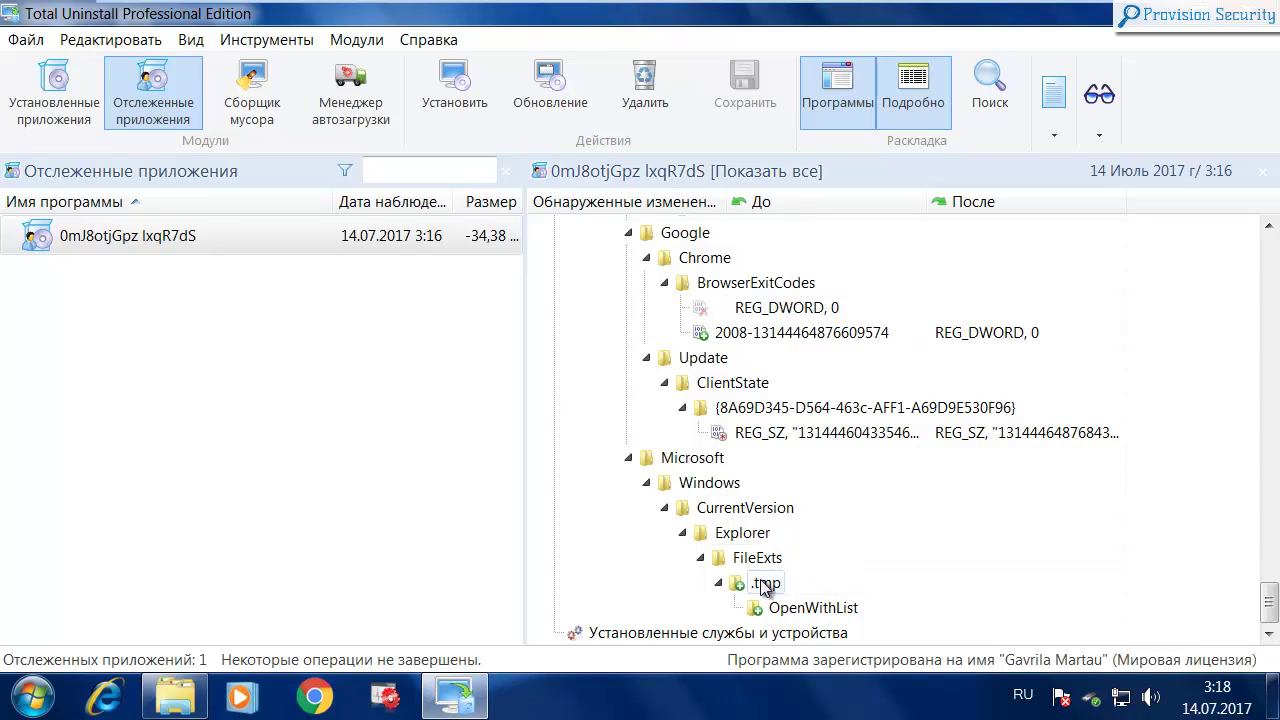
scroll(770, 600, up, 1)
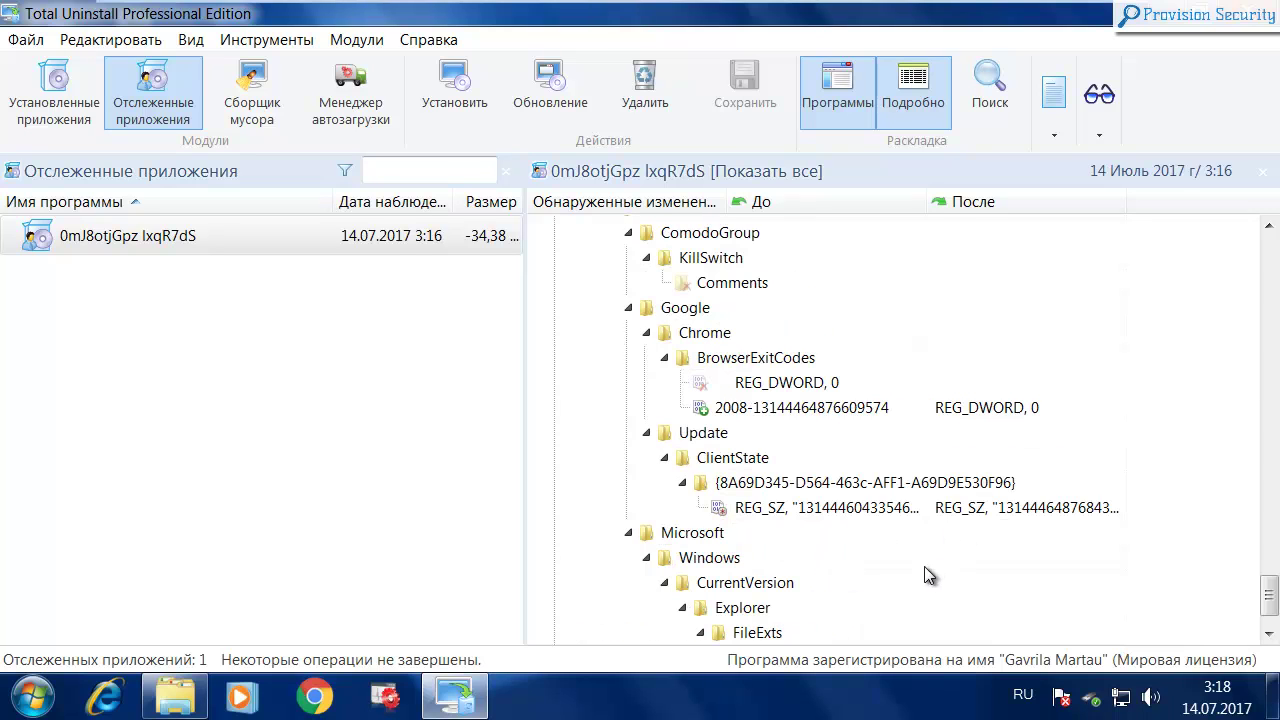
Look back over the registry and file system changes up to the start of the detected changes tree.
scroll(924, 575, up, 4)
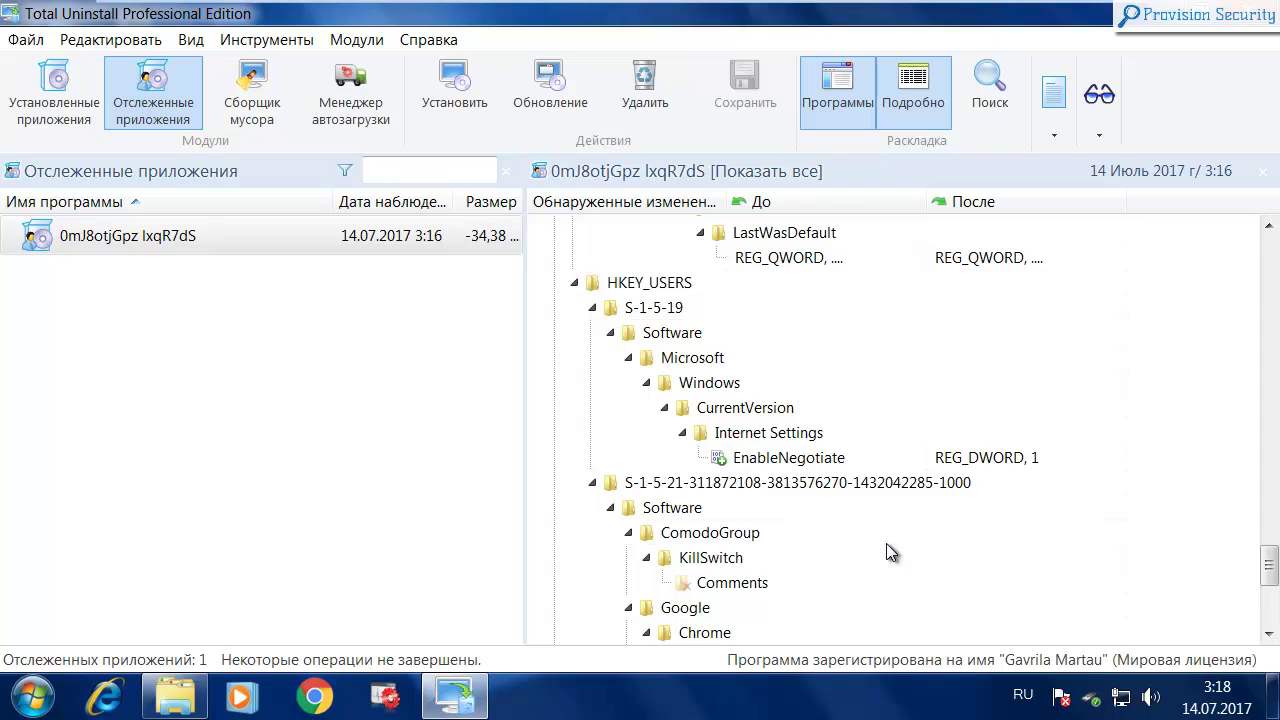
scroll(890, 552, up, 6)
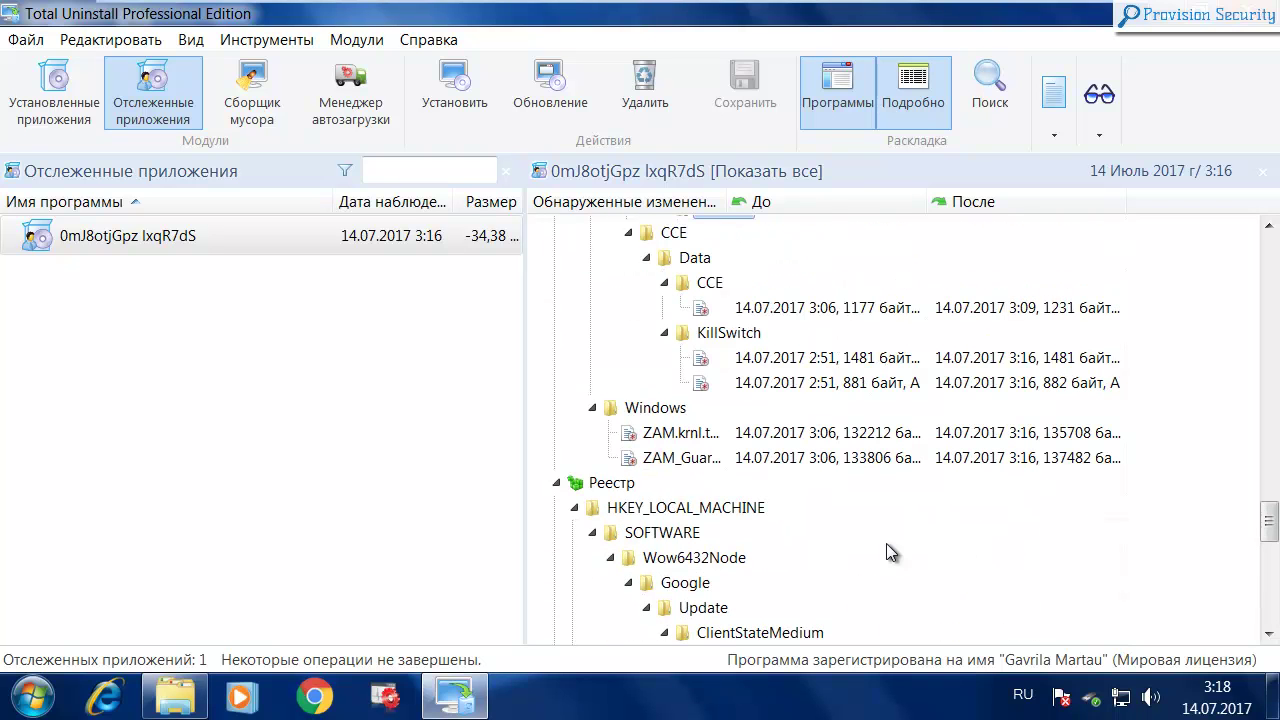
scroll(886, 543, up, 8)
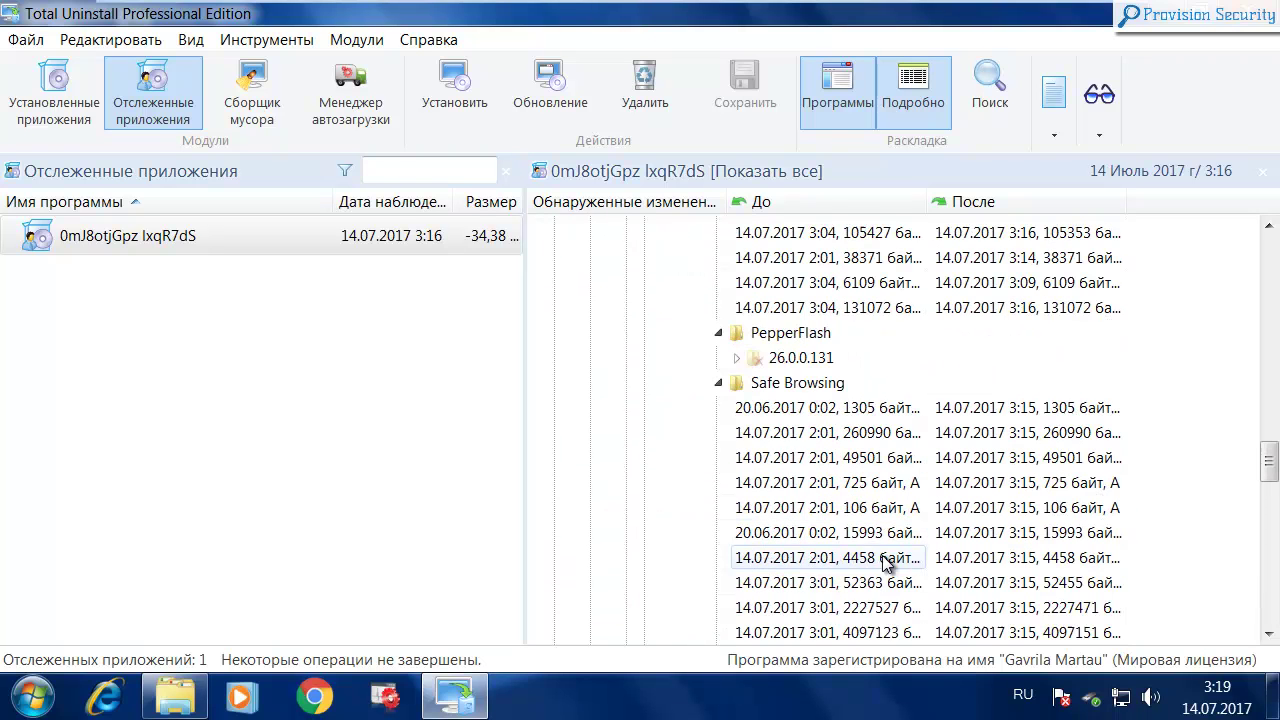
scroll(930, 515, up, 12)
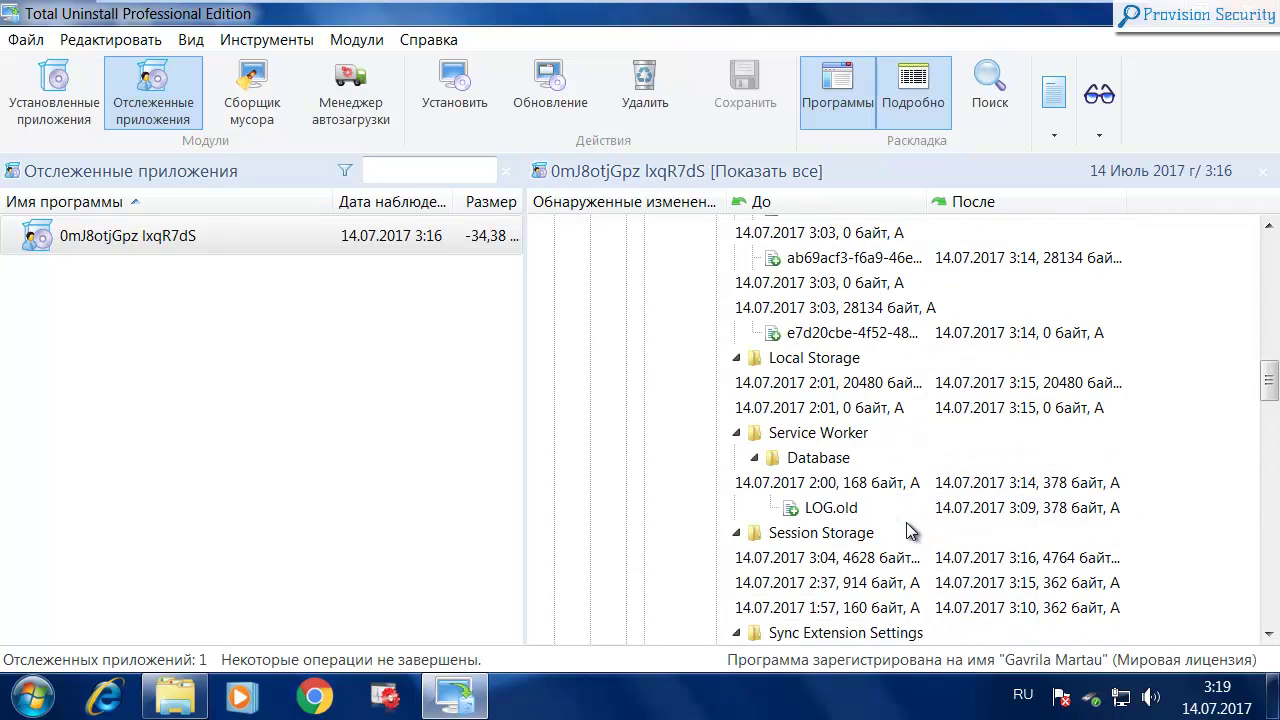
scroll(840, 490, up, 13)
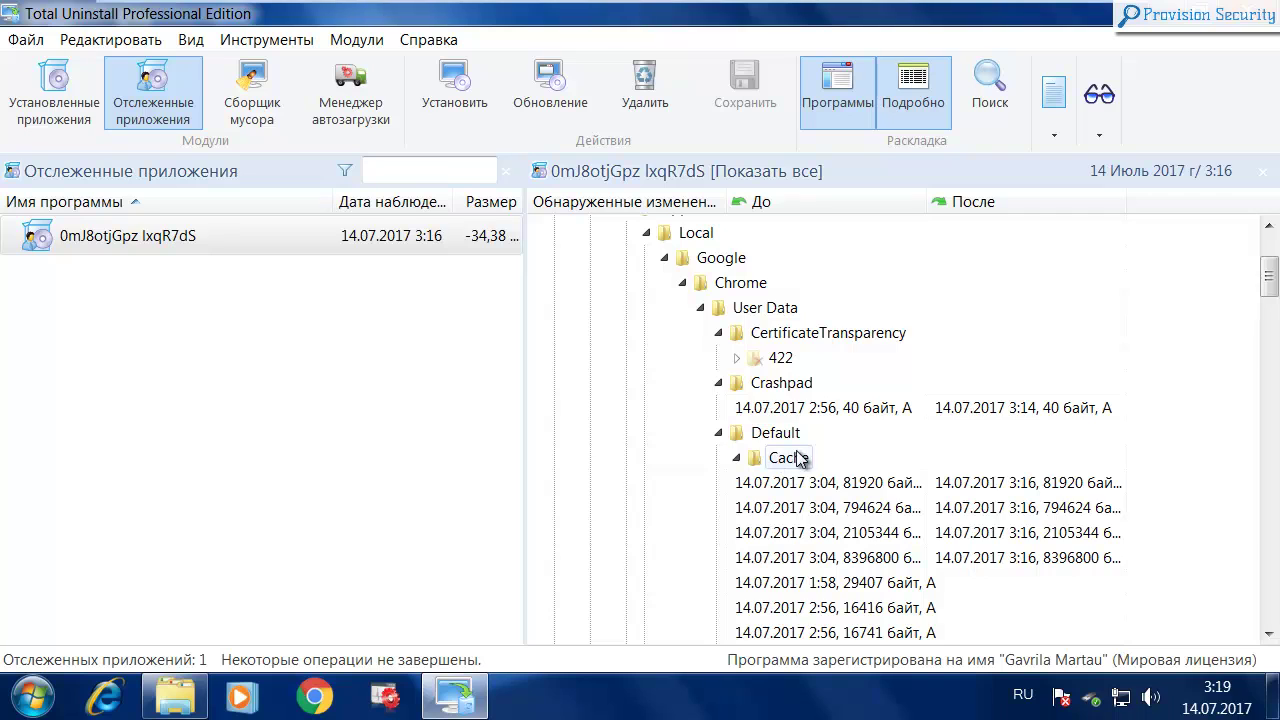
scroll(866, 457, up, 2)
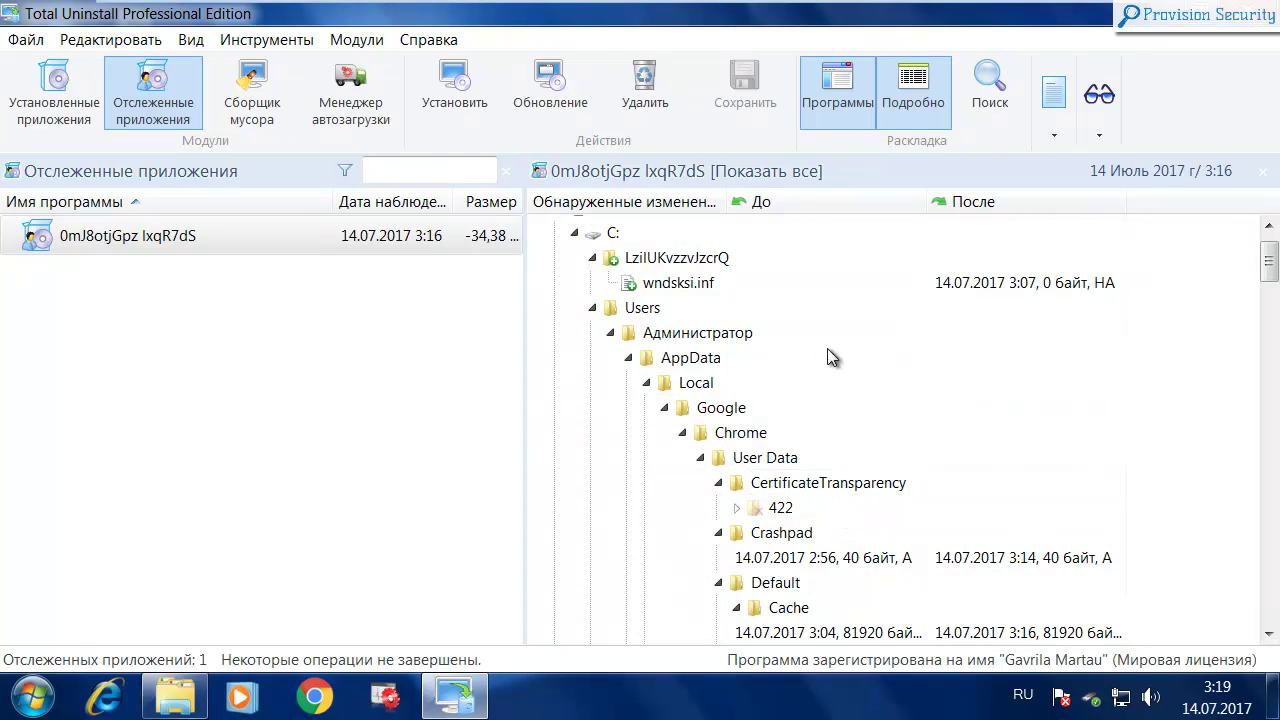
scroll(827, 350, up, 1)
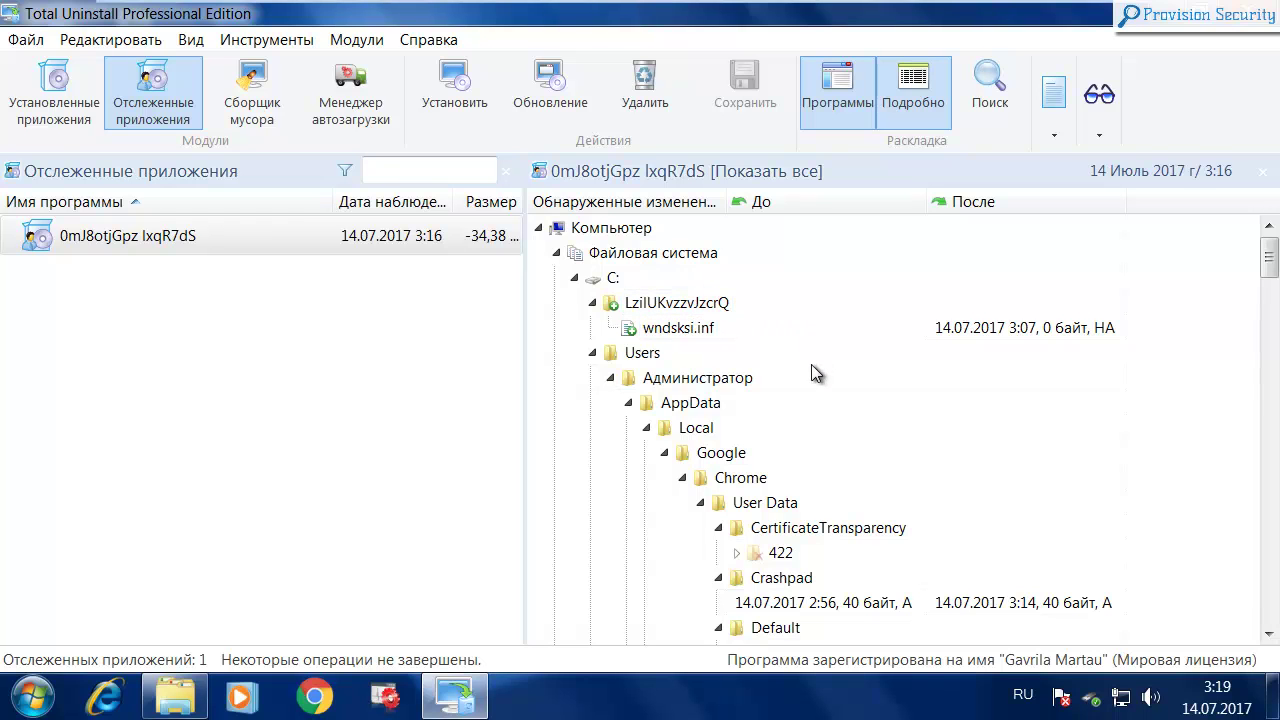
Close Total Uninstall, open the LzilUKvzzvJzcrQ folder on drive C: in Explorer and maximize the window.
click(1258, 12)
double_click(49, 40)
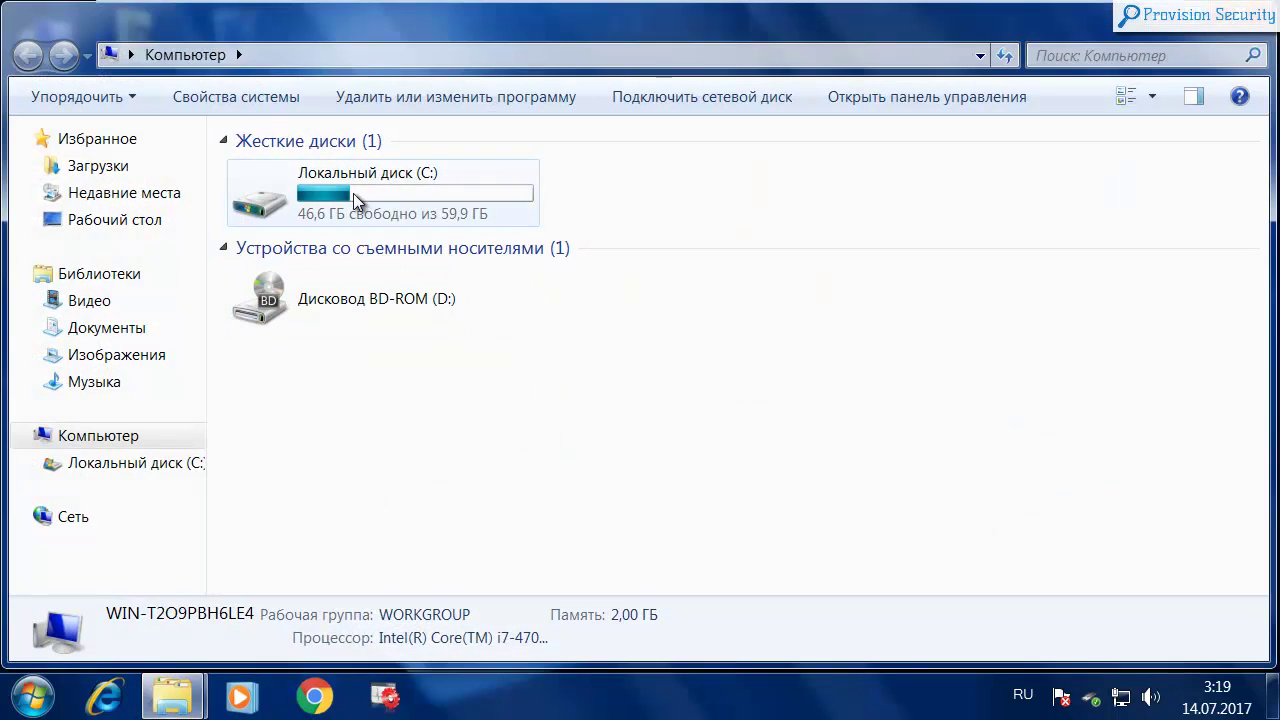
double_click(353, 193)
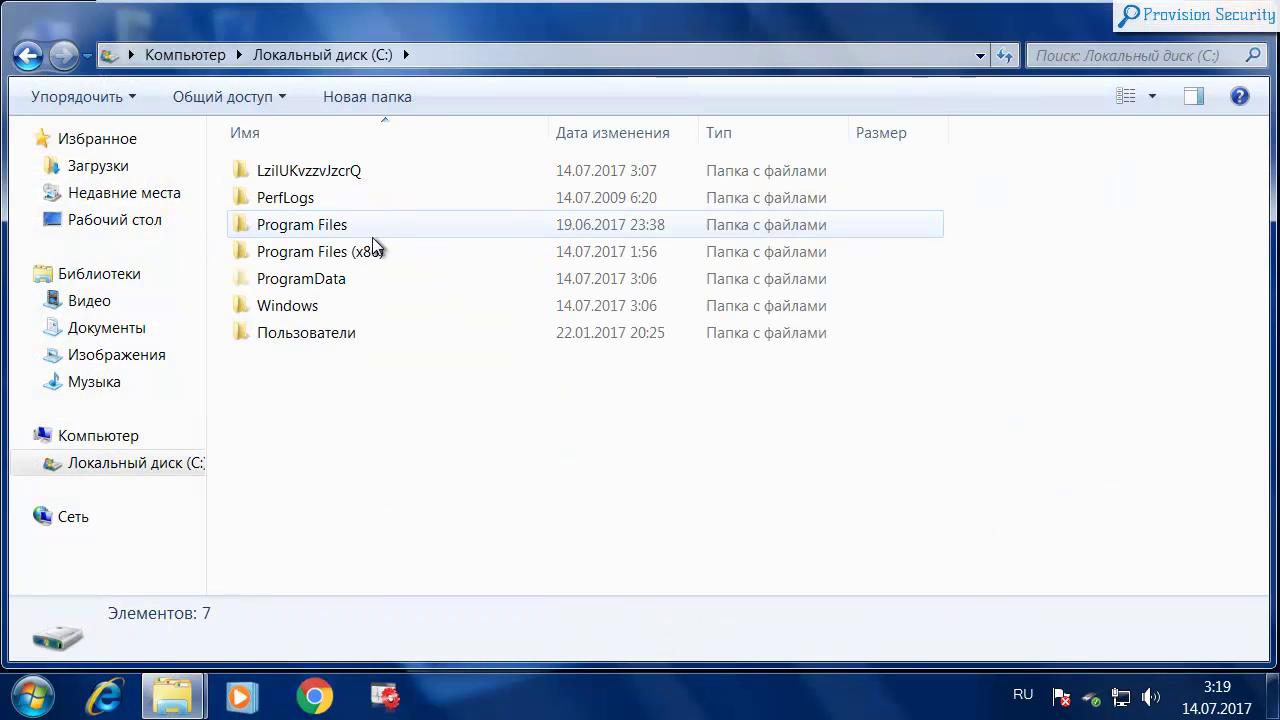
double_click(304, 179)
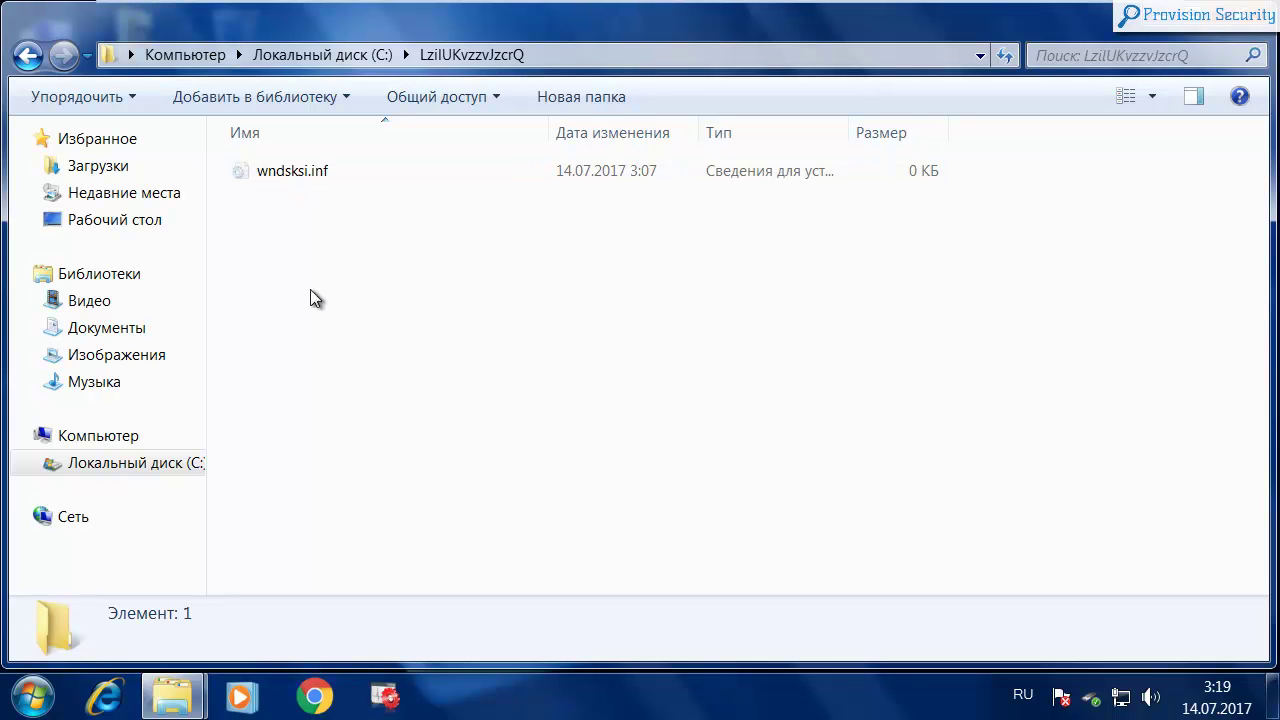
drag(366, 34, 376, 93)
click(1205, 76)
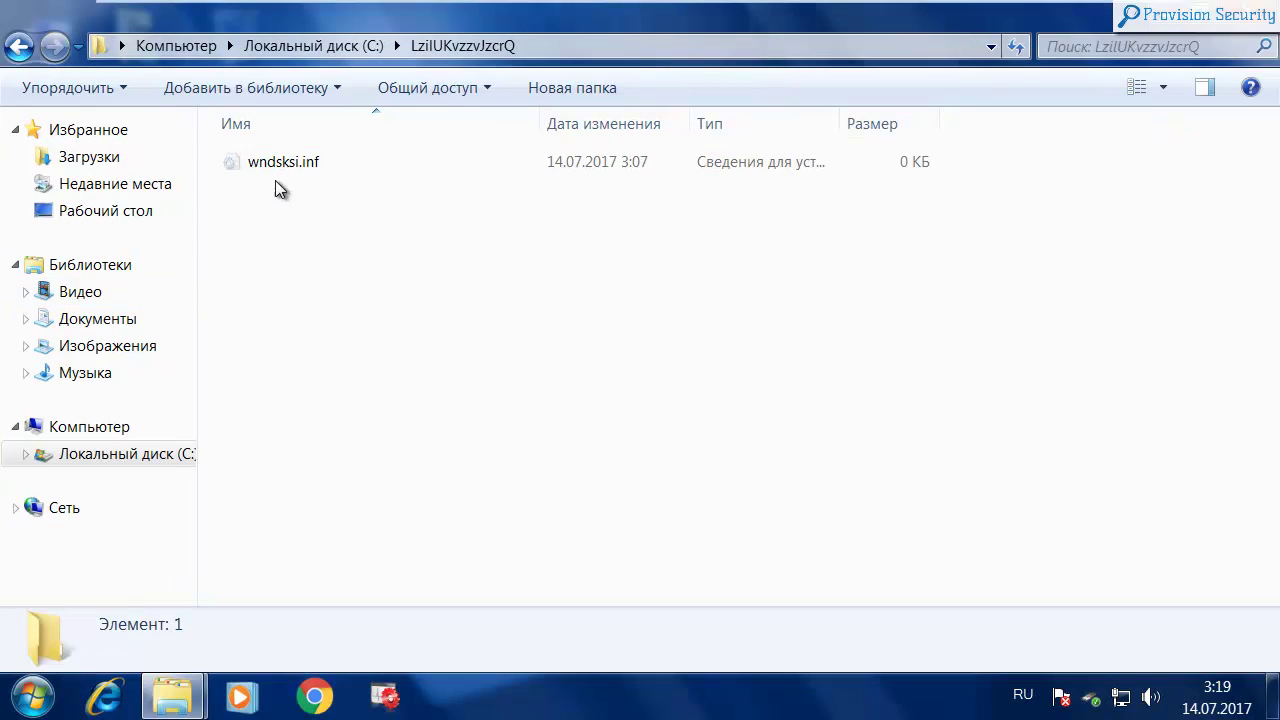
Inspect the wndsksi.inf file in the LzilUKvzzvJzcrQ folder, go back to drive C: and close the Explorer window.
right_click(270, 170)
click(300, 218)
click(811, 437)
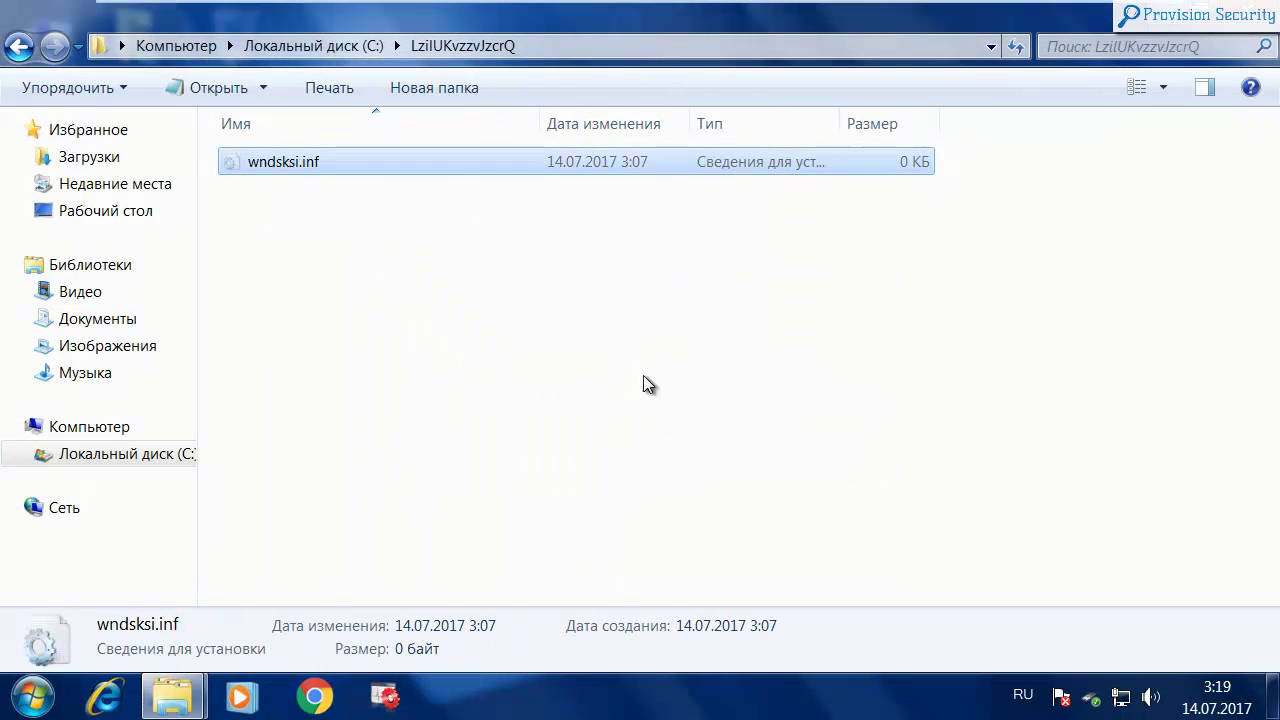
click(323, 305)
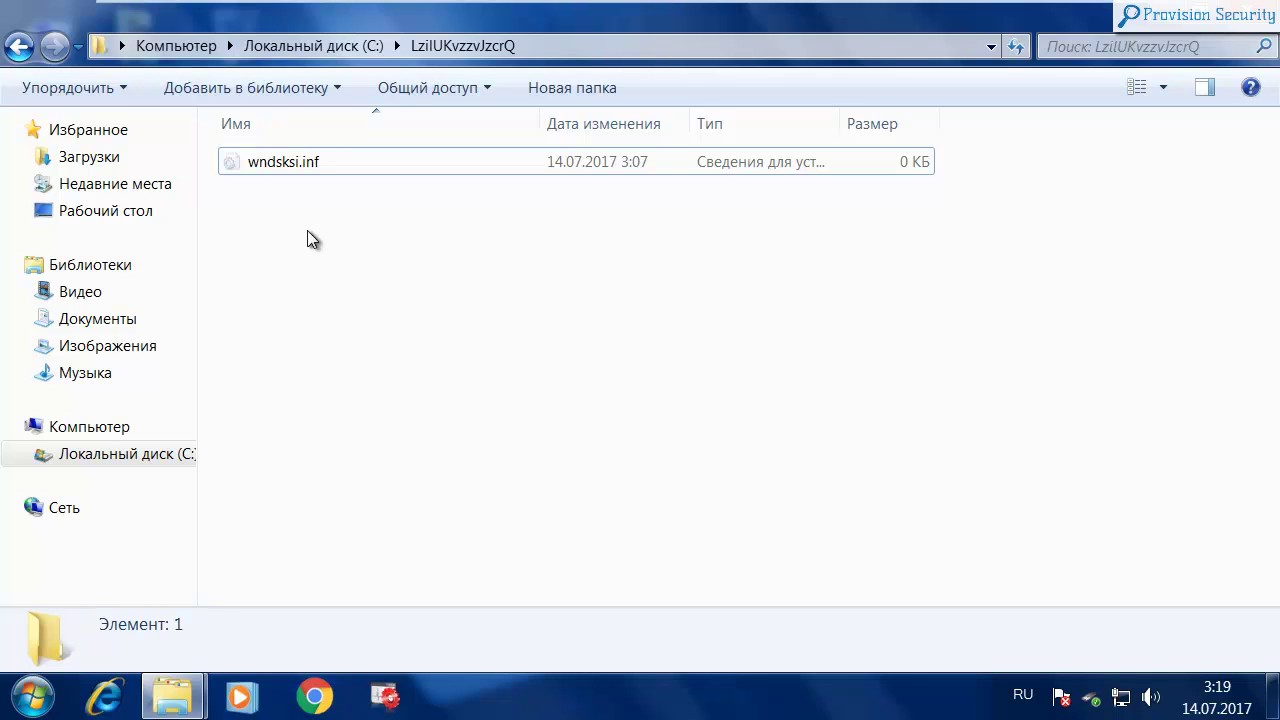
key(BackSpace)
click(510, 441)
key(alt+F4)
click(540, 449)
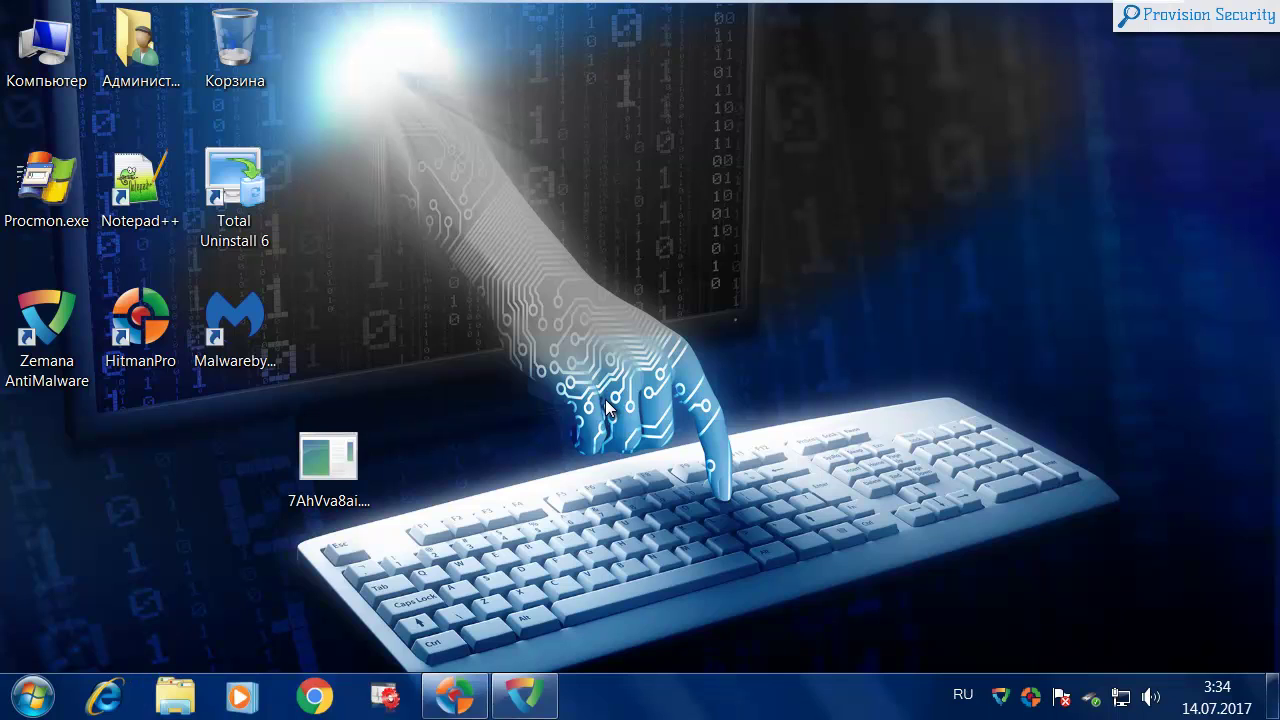
Start Malwarebytes, check the startup items in the System Configuration utility while it loads and close the utility.
click(235, 322)
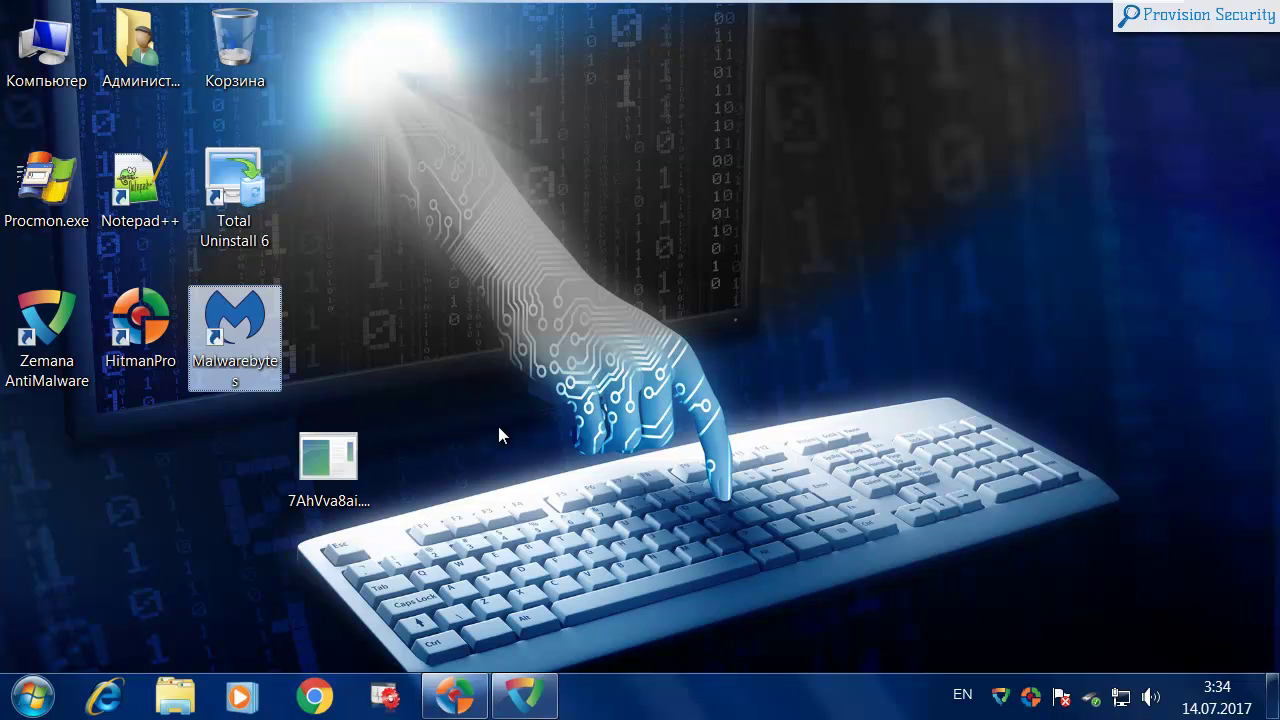
key(super+r)
click(277, 614)
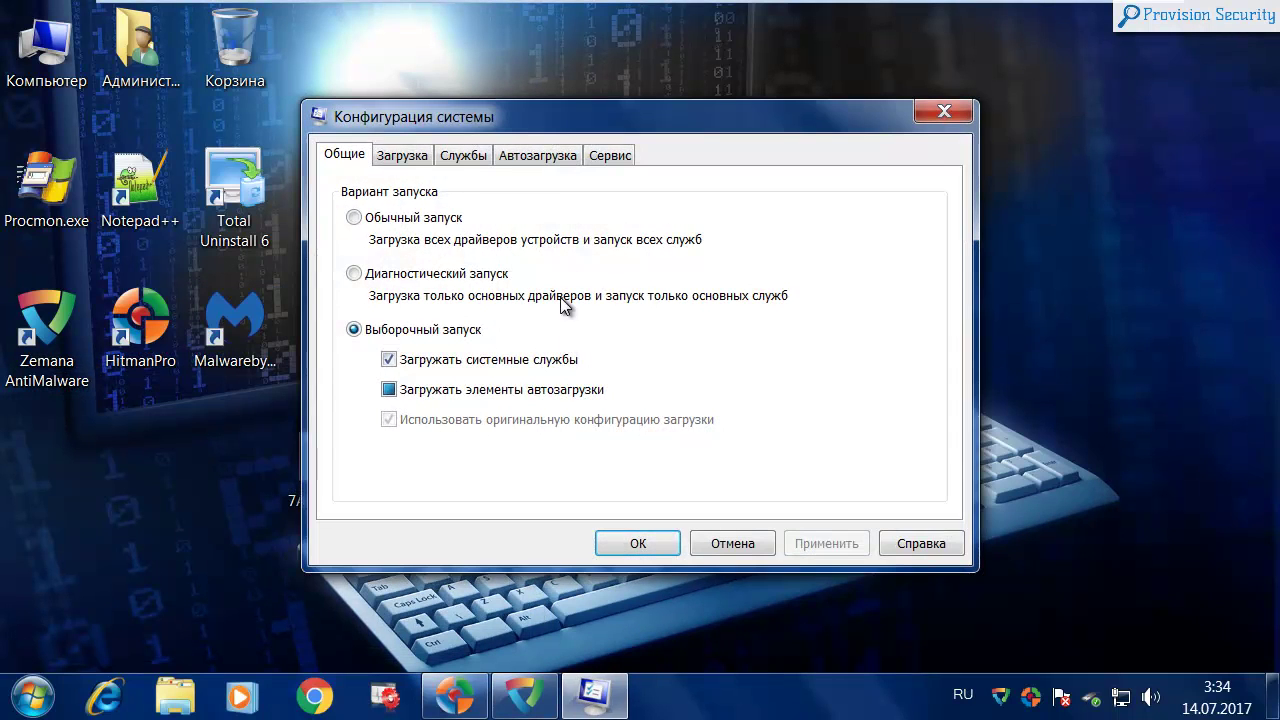
click(545, 161)
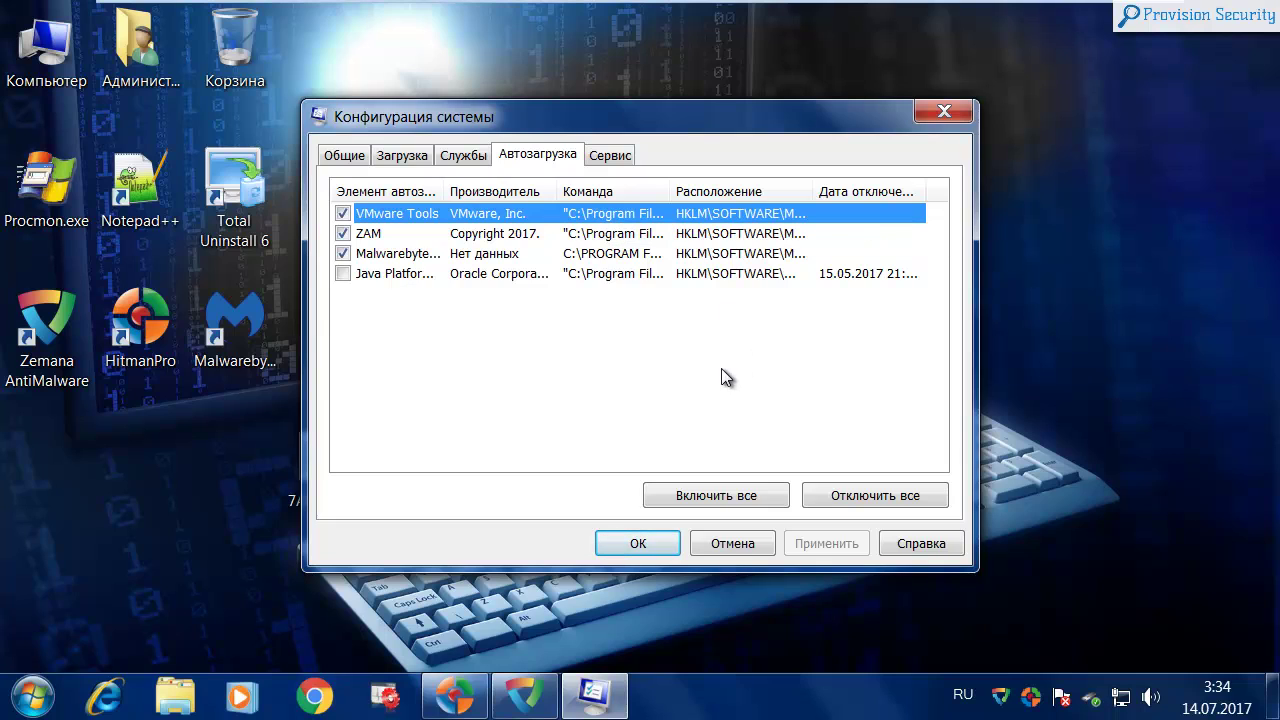
click(944, 113)
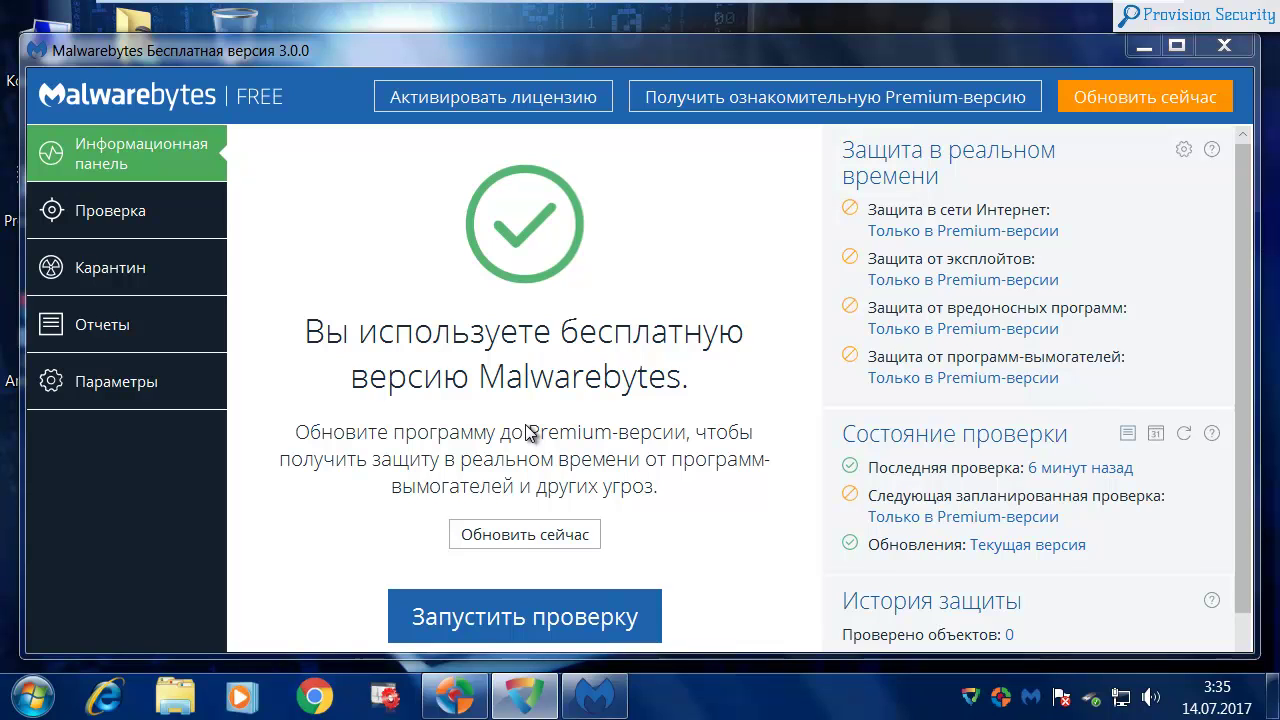
Run a full scan in Malwarebytes, review its summary, return to the dashboard and close the window.
click(163, 217)
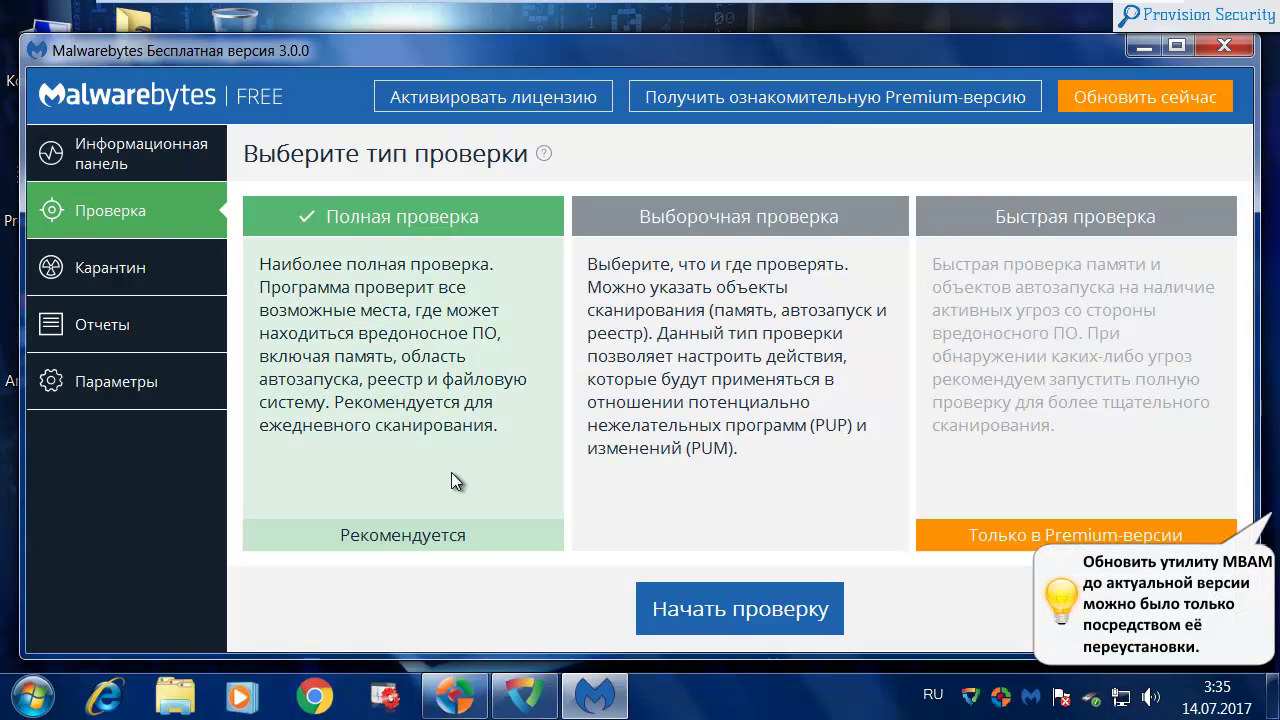
click(723, 605)
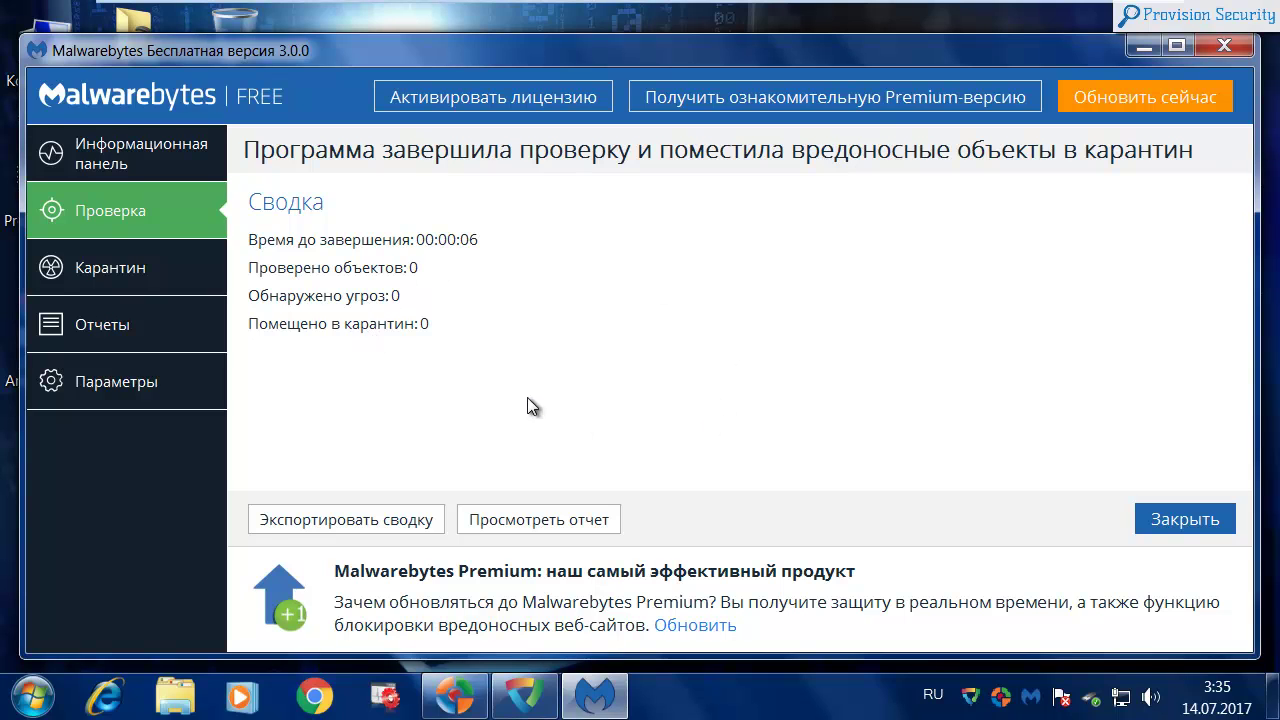
click(153, 164)
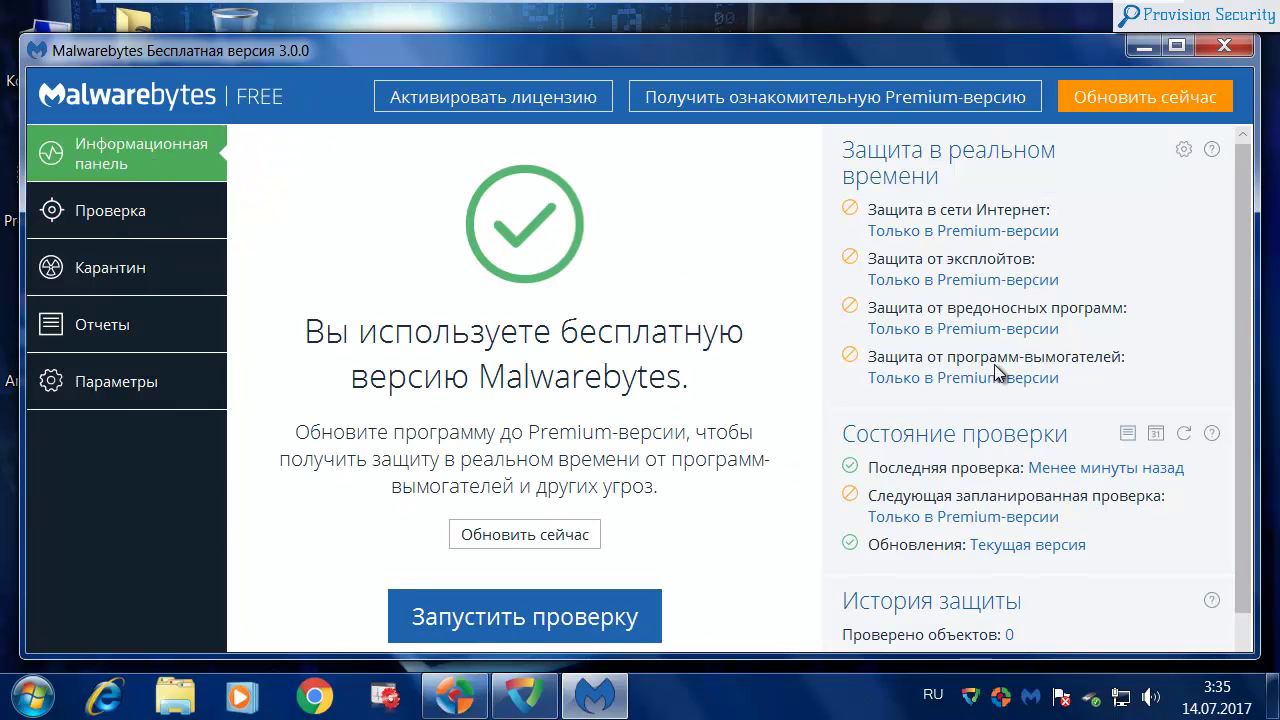
click(1203, 50)
Open Windows Task Manager, examine the running processes down to the svchost.exe entries and close it.
right_click(710, 692)
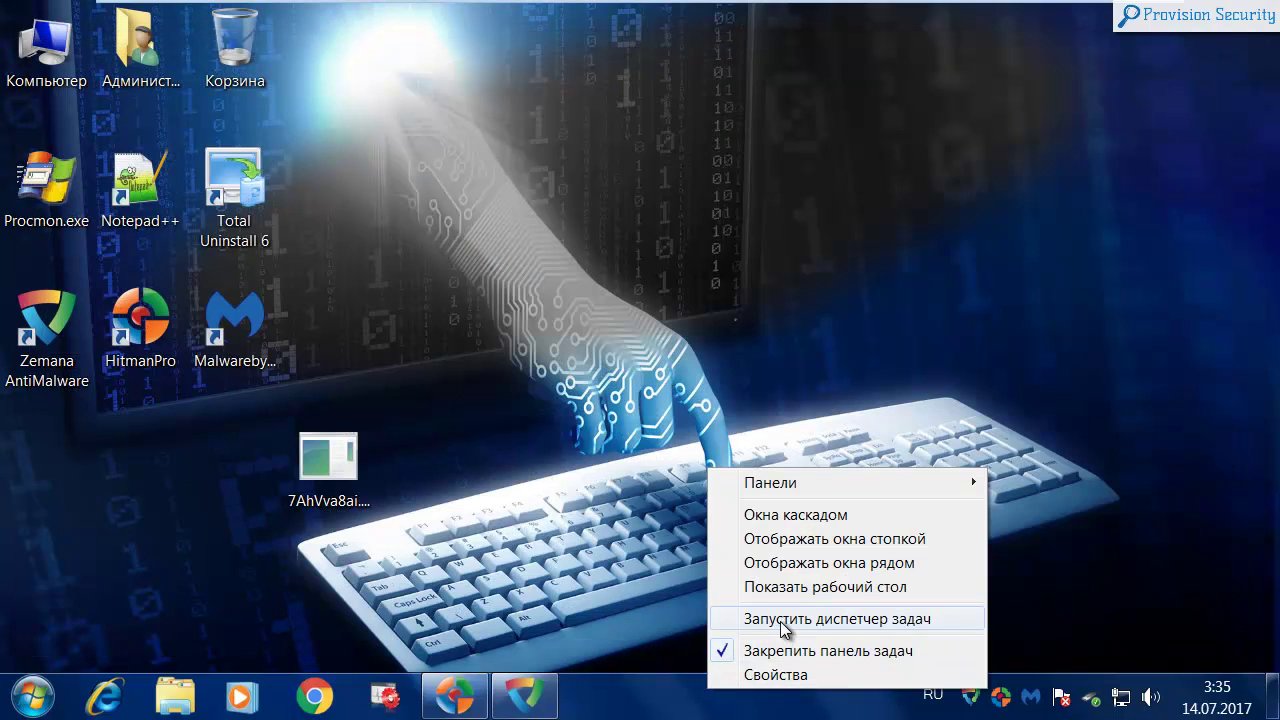
click(930, 622)
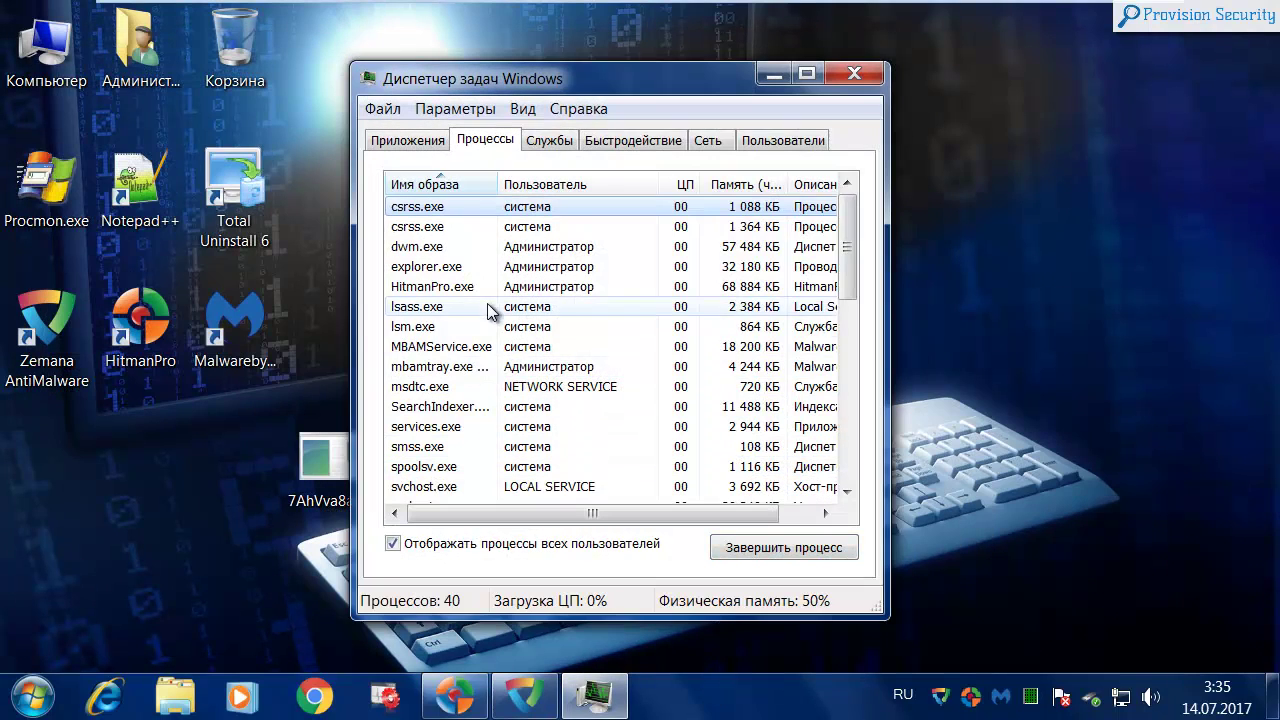
scroll(578, 362, down, 3)
scroll(578, 368, down, 2)
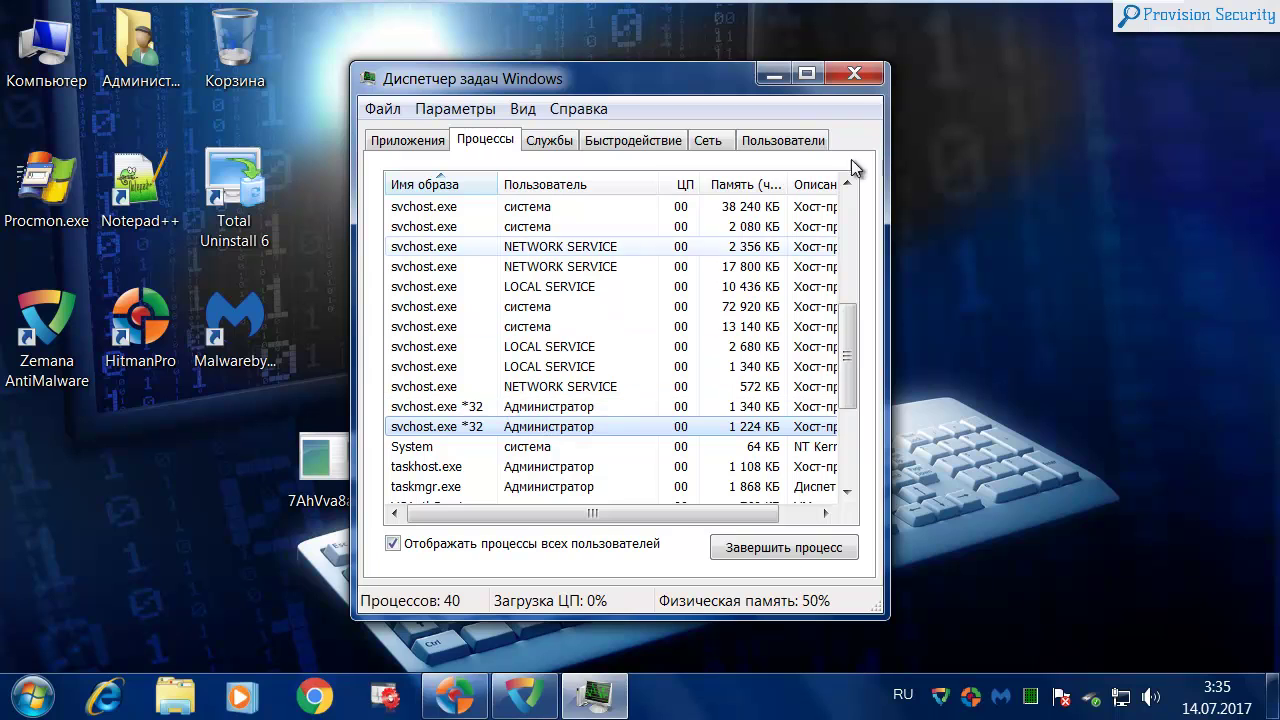
click(854, 78)
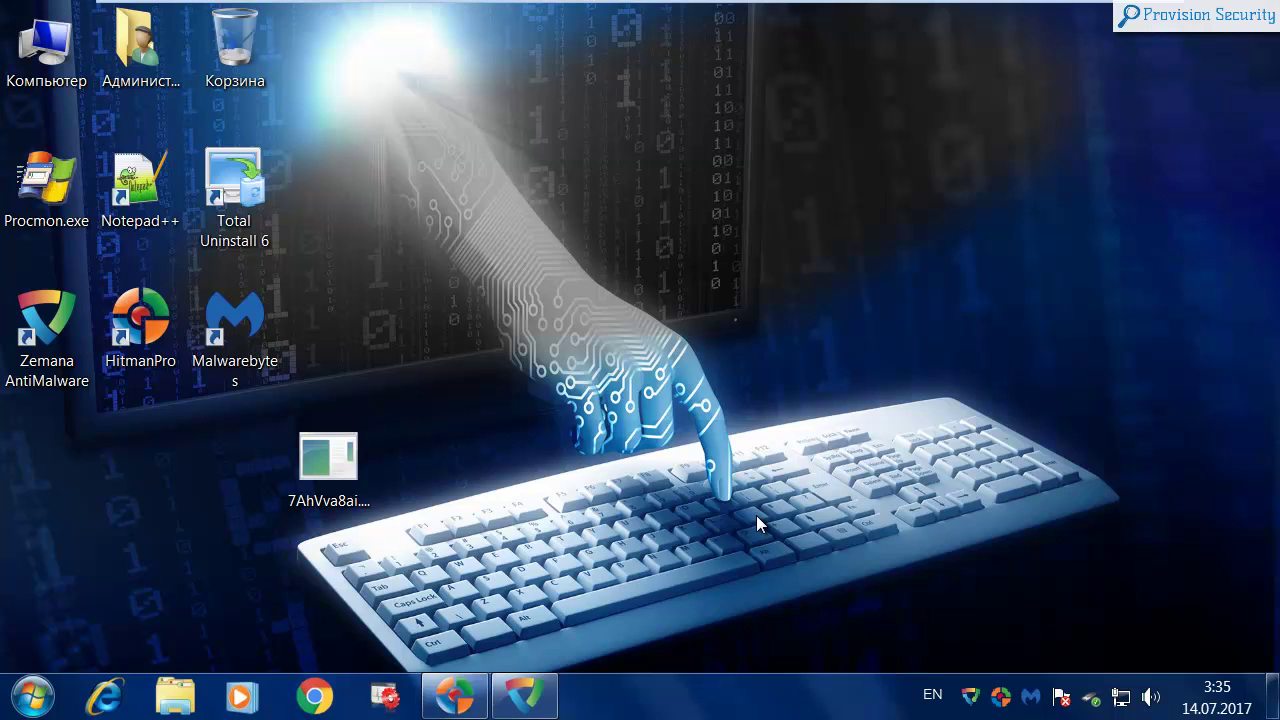
Bring up the HitmanPro scan results, view the detection names for 966C.tmp and 7AhVva8ai.exe, and exit HitmanPro.
click(568, 557)
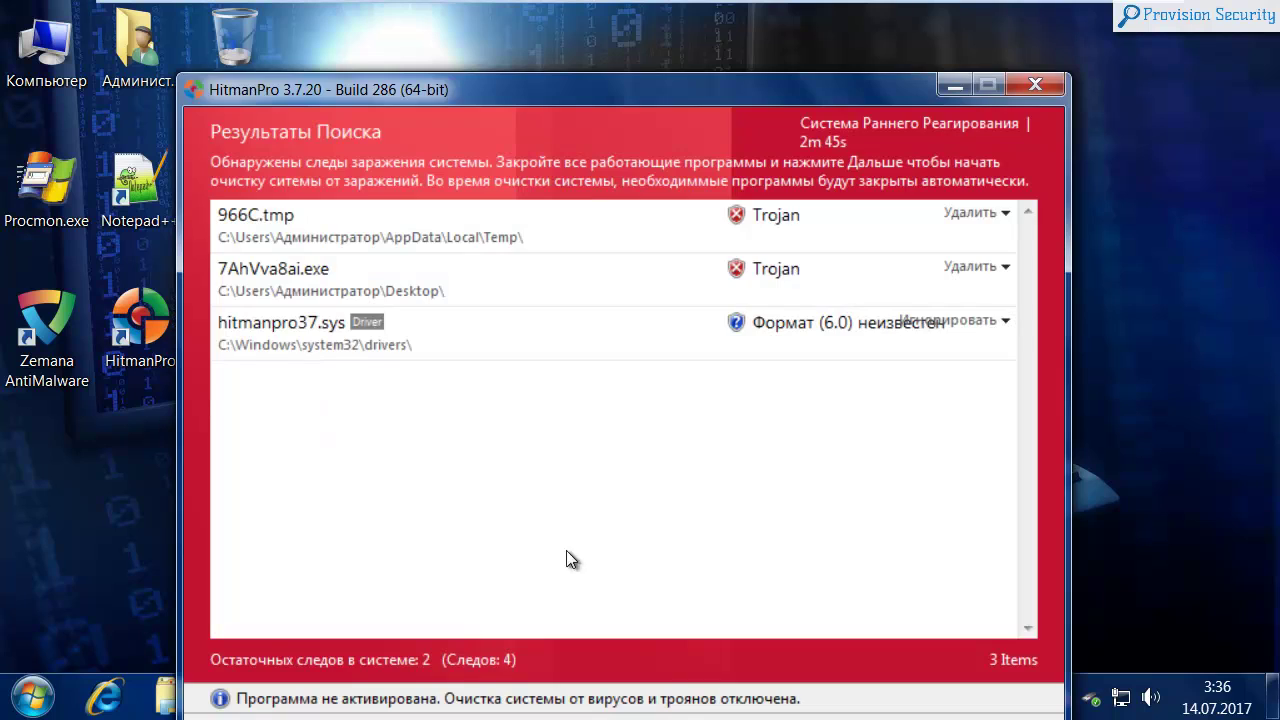
drag(566, 89, 612, 45)
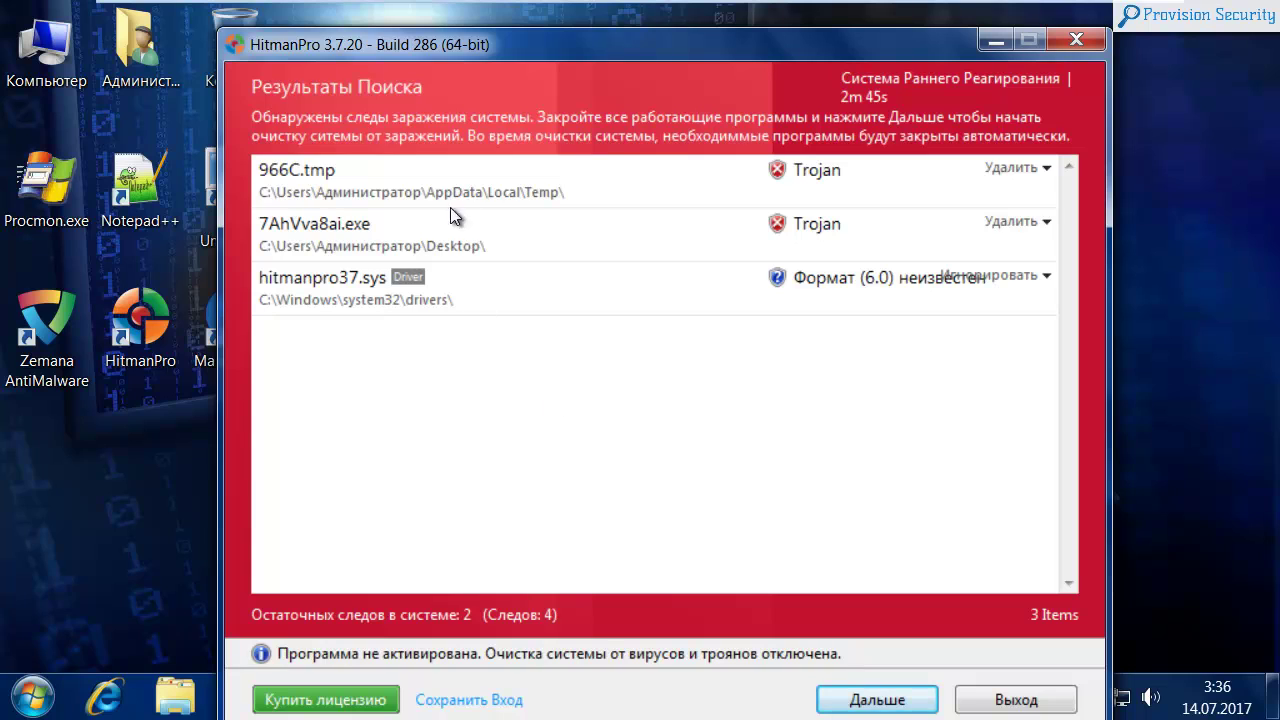
click(537, 190)
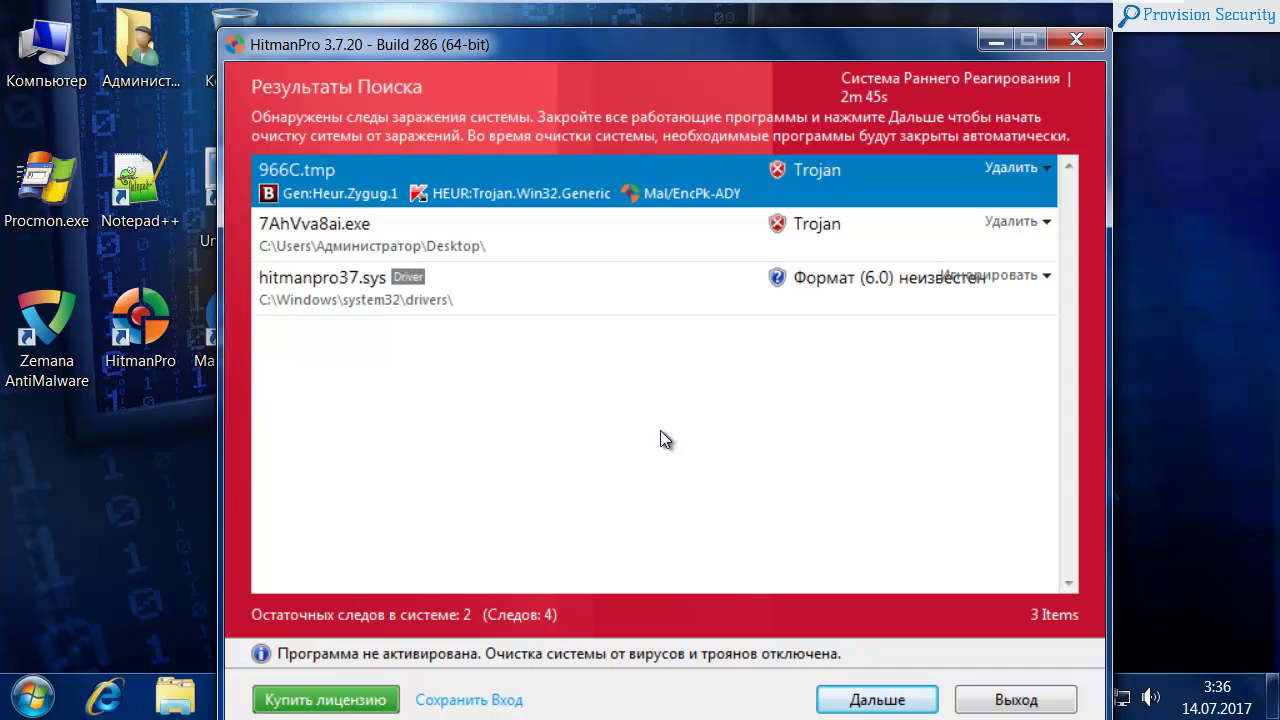
click(483, 249)
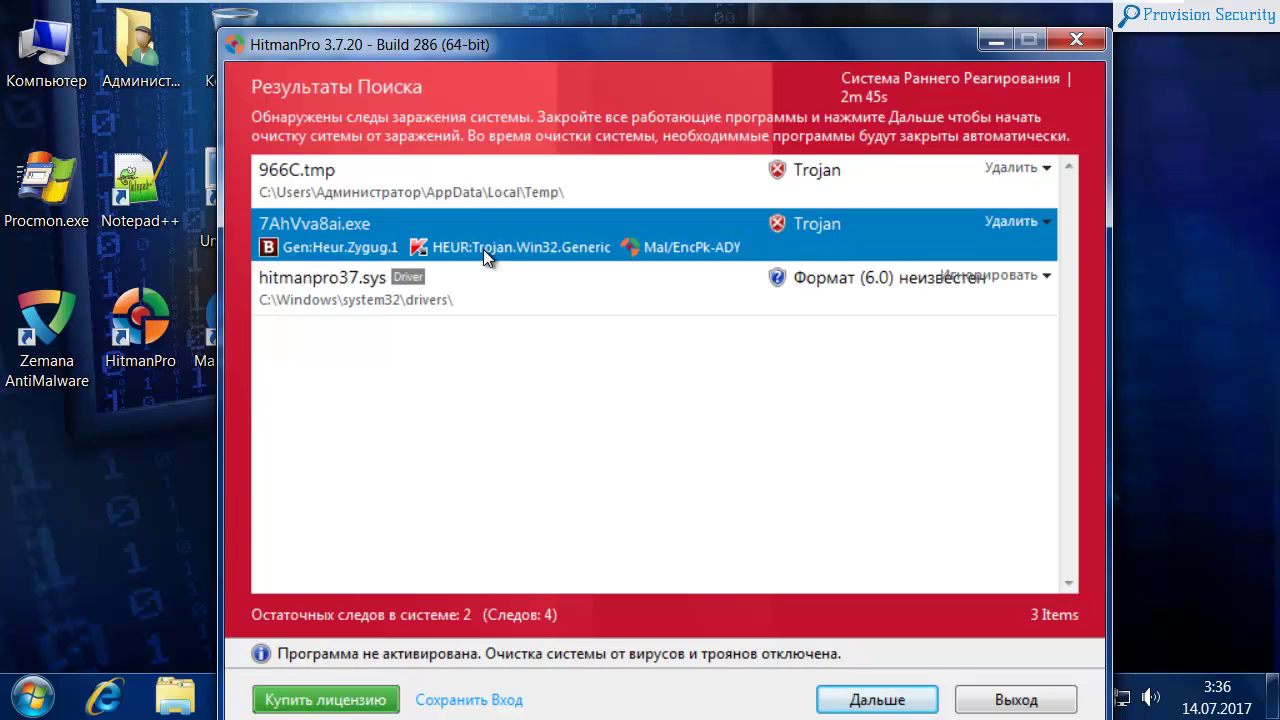
drag(486, 41, 674, 44)
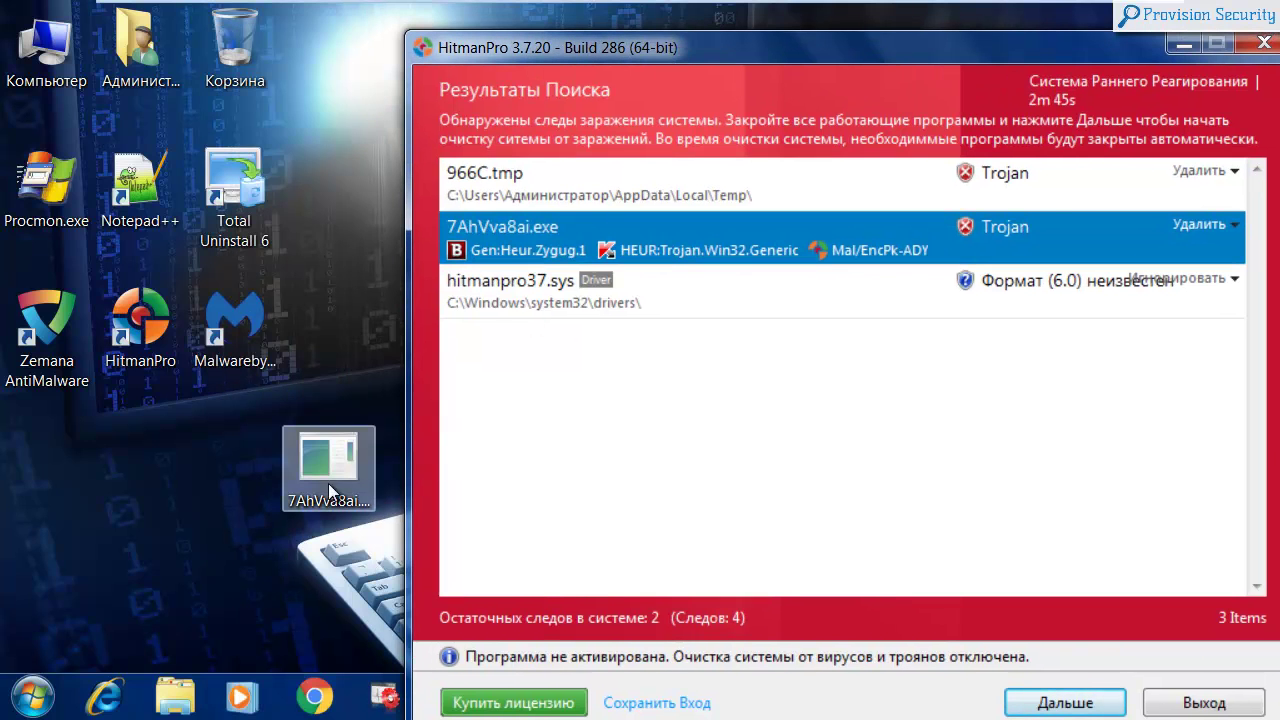
drag(822, 56, 650, 52)
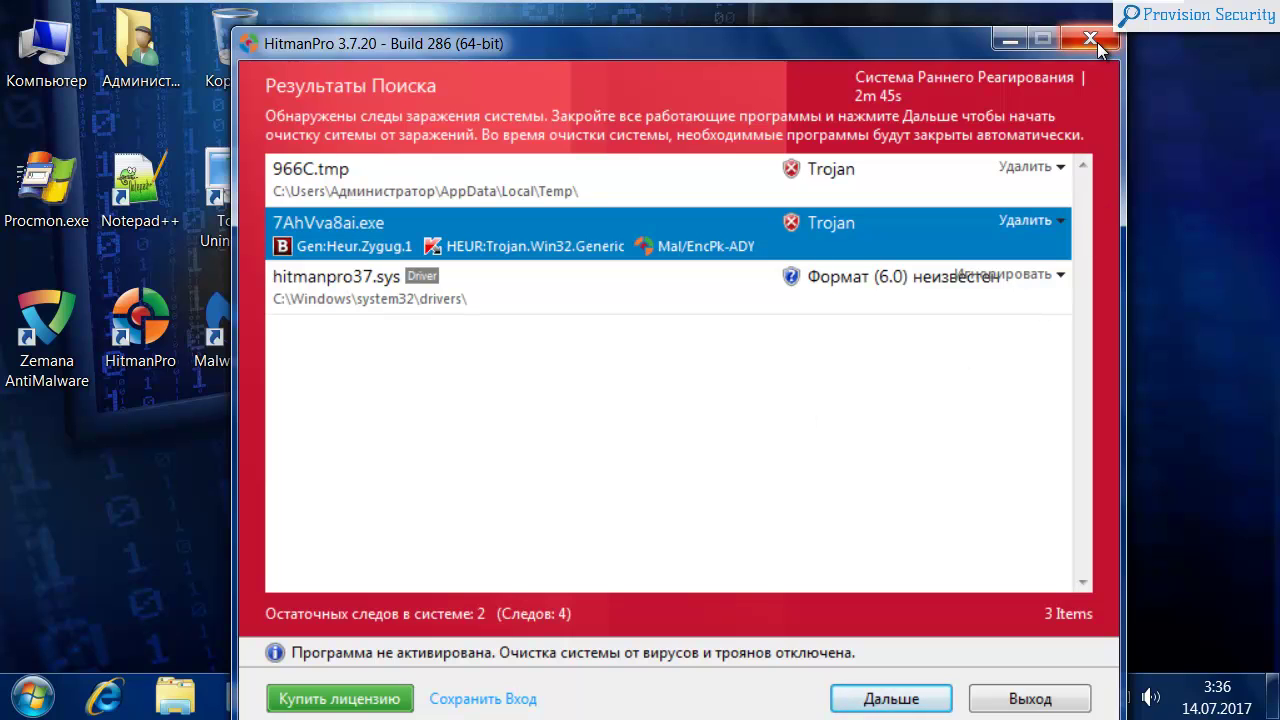
click(1030, 698)
Switch to Zemana AntiMalware to examine its system scan results.
click(470, 704)
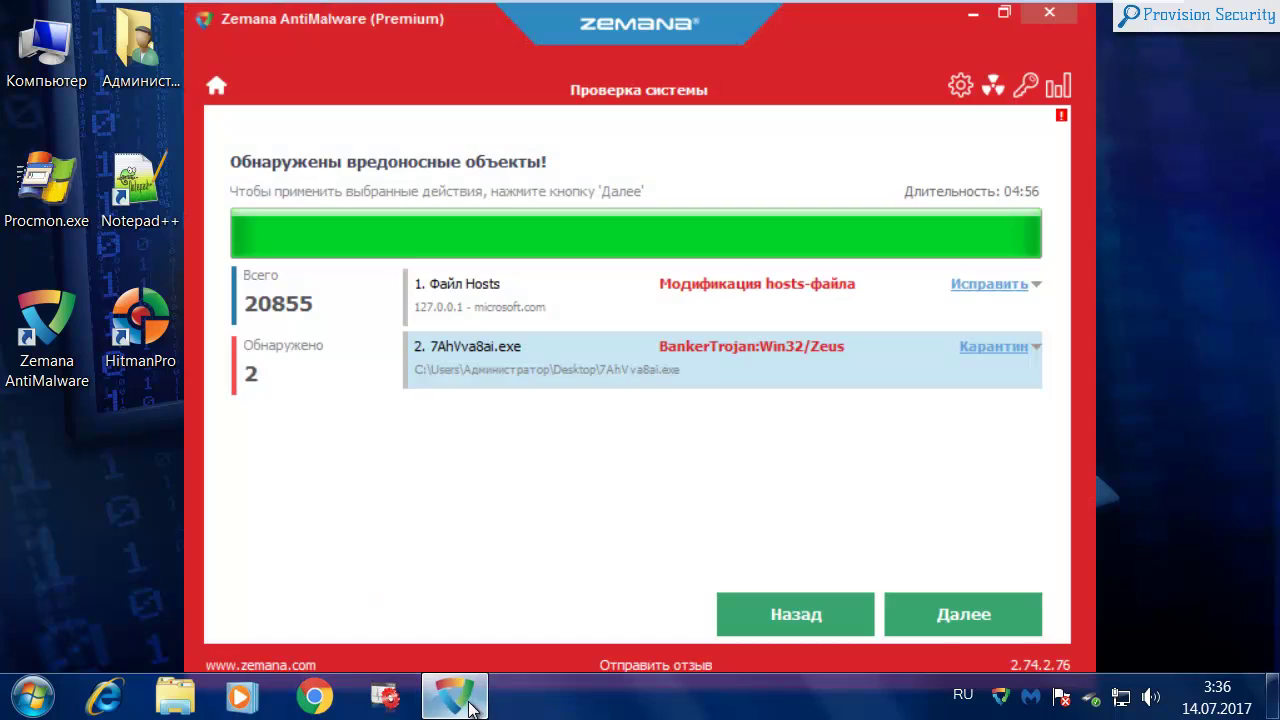